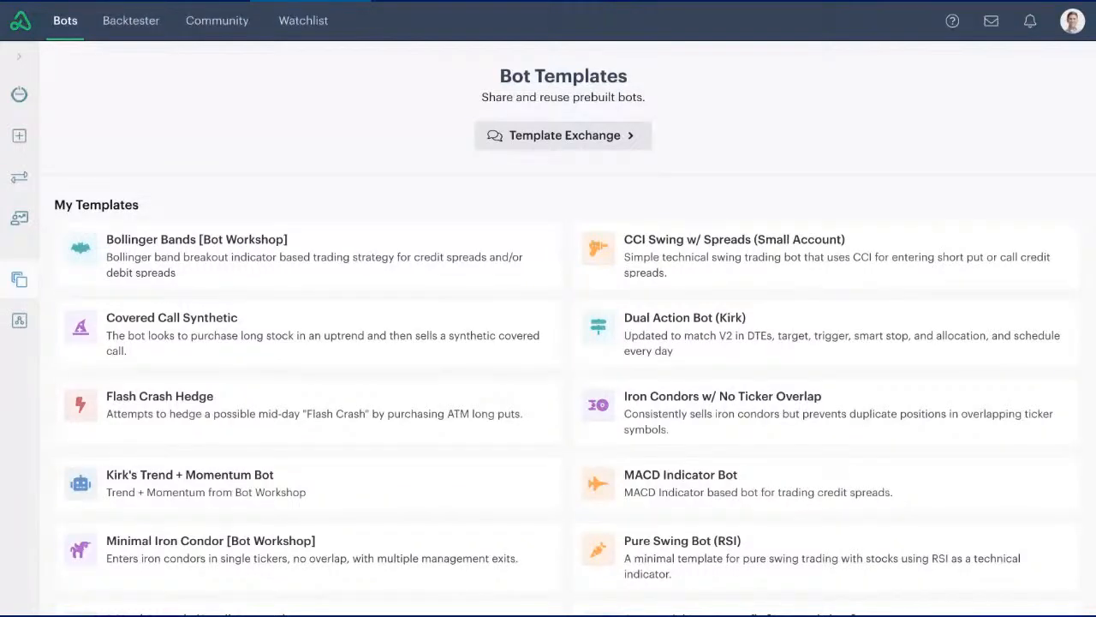
# - Open the Reactive 2X EMA w/ Debit Spreads template from the Sample Bots section
pyautogui.scroll(-3, 366, 167)
pyautogui.scroll(-6, 366, 166)
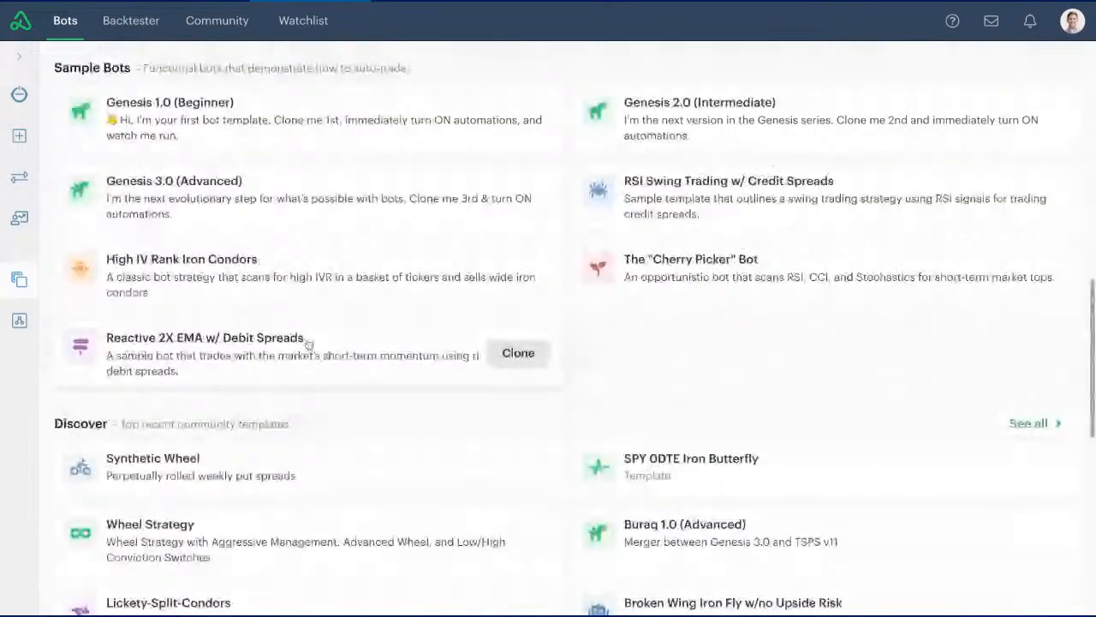
pyautogui.scroll(1, 323, 370)
pyautogui.scroll(-1, 324, 370)
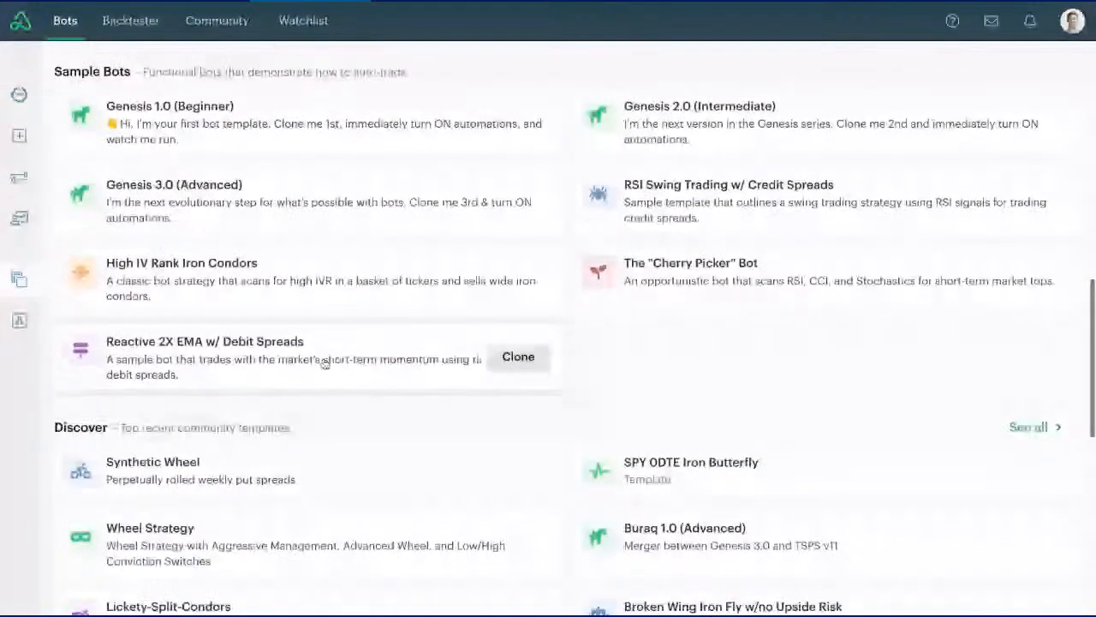
pyautogui.click(323, 363)
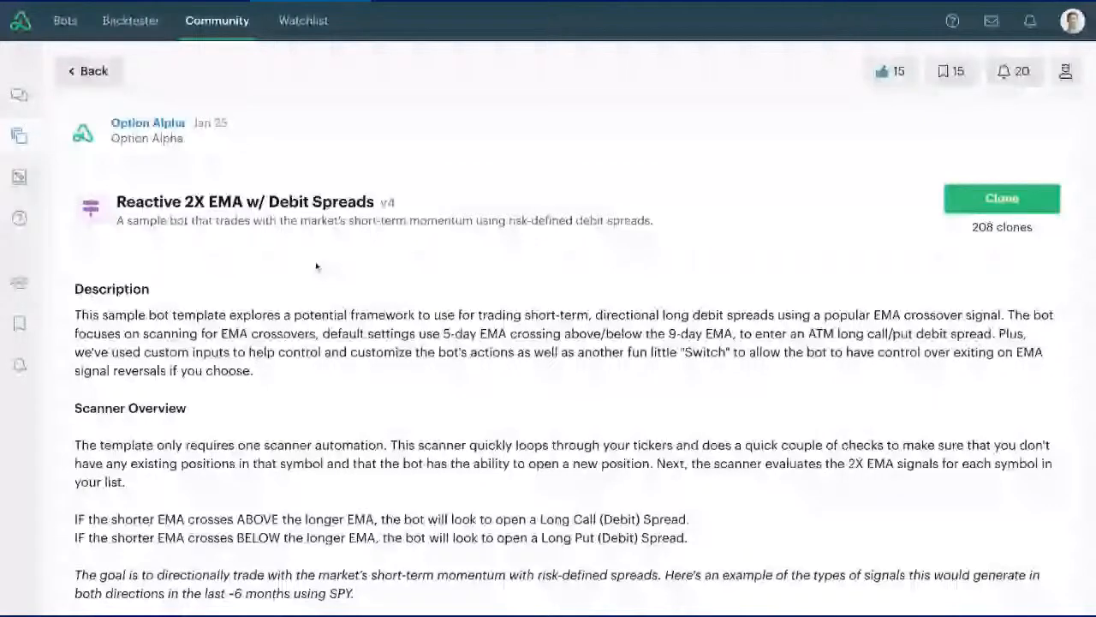
# - Read the template's description, covering the scanner overview, example signal chart, monitors, bot-level inputs and automations
pyautogui.scroll(-2, 316, 267)
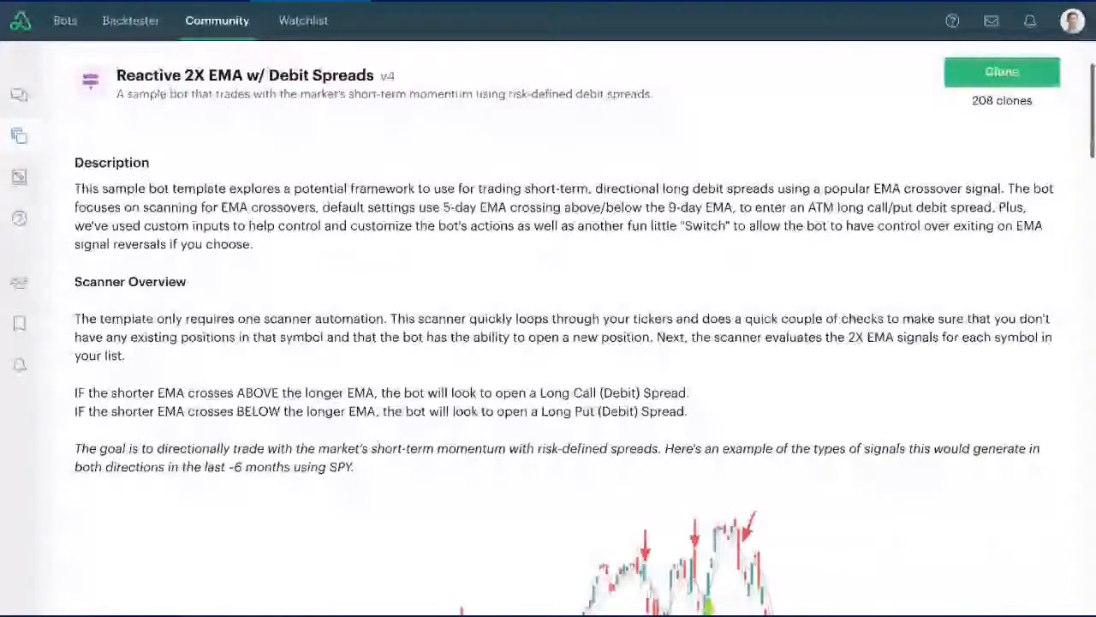
pyautogui.scroll(-1, 548, 343)
pyautogui.scroll(-1, 548, 343)
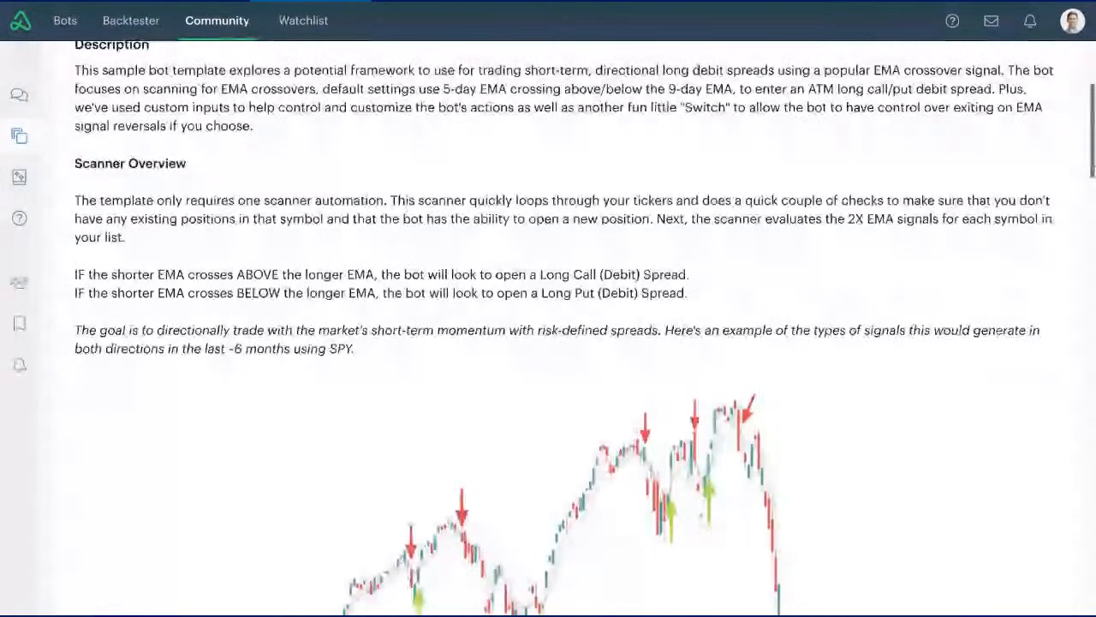
pyautogui.scroll(-4, 548, 343)
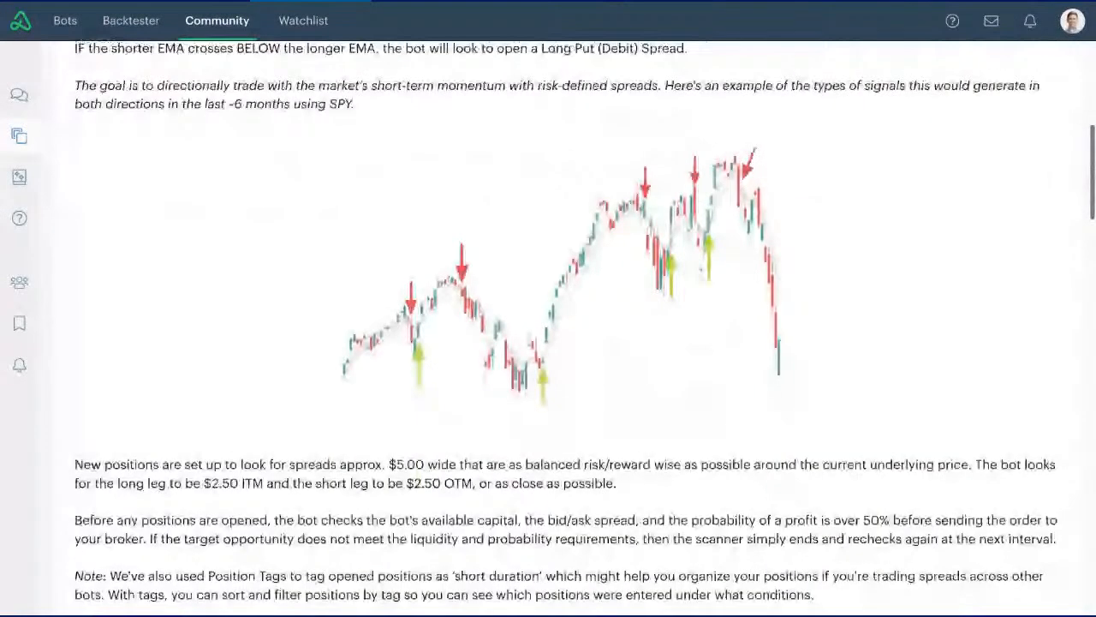
pyautogui.scroll(-1, 548, 343)
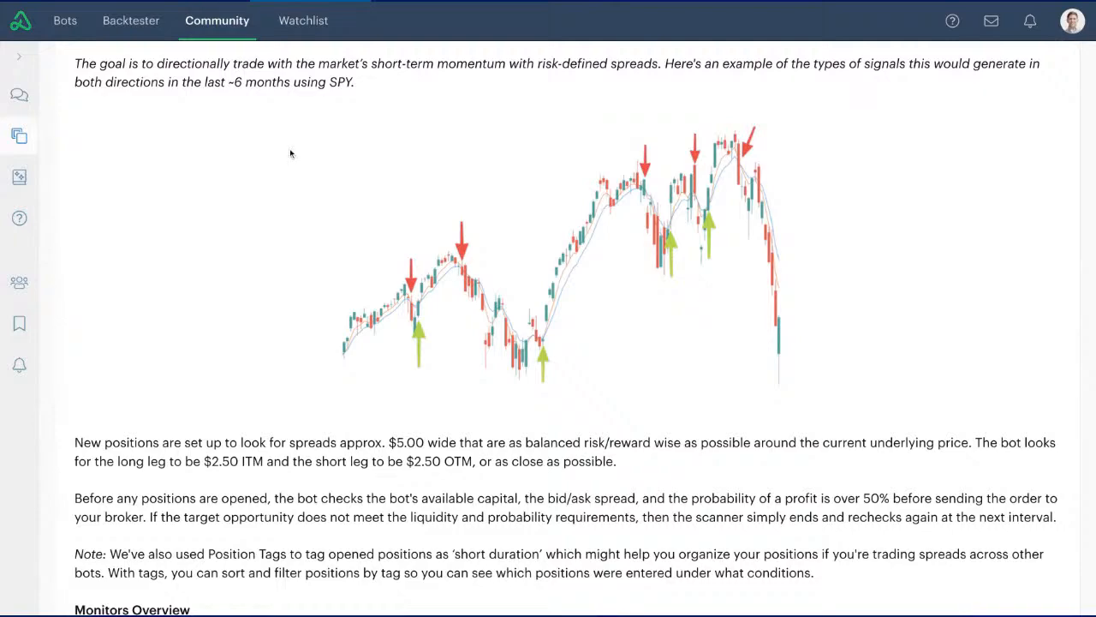
pyautogui.scroll(-2, 290, 153)
pyautogui.scroll(-9, 290, 153)
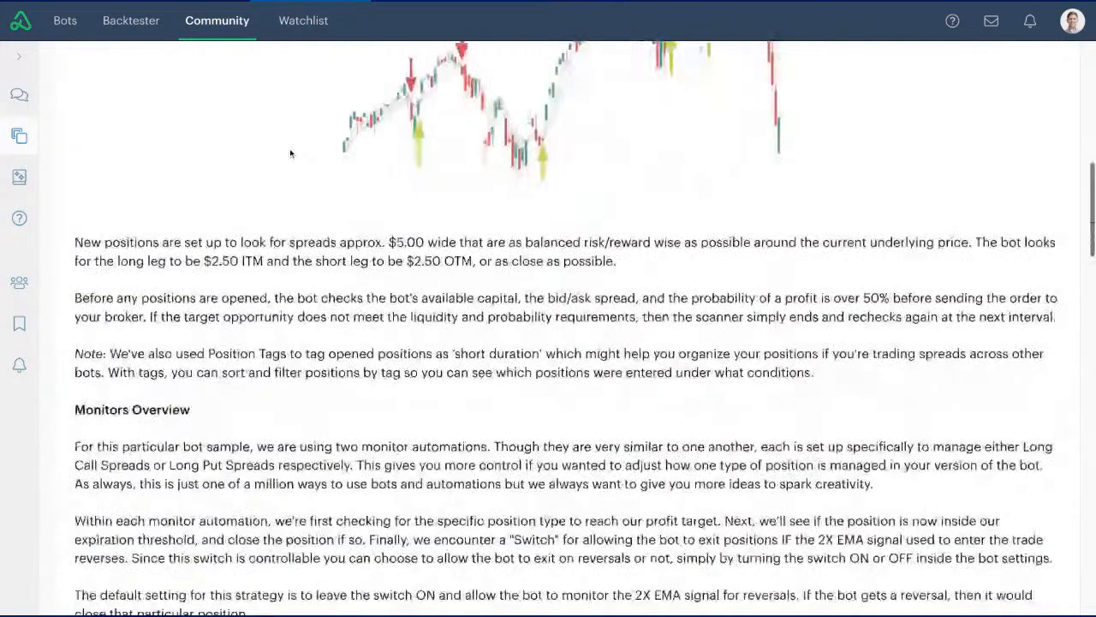
pyautogui.scroll(-5, 290, 151)
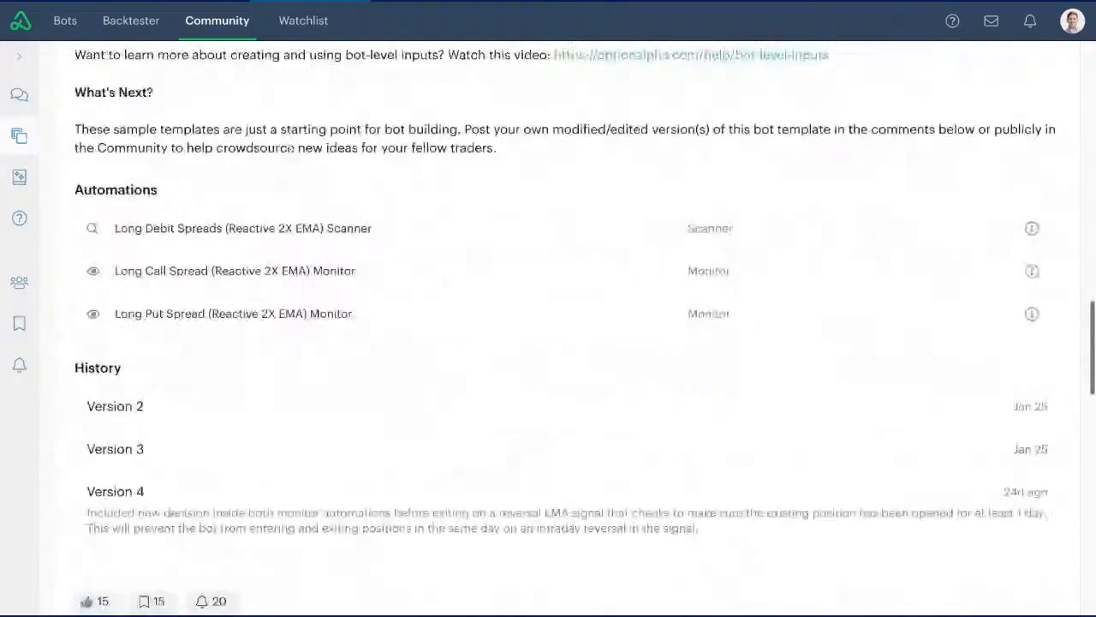
# - Examine the decision flow of the Long Debit Spreads (Reactive 2X EMA) Scanner automation and close it
pyautogui.click(407, 229)
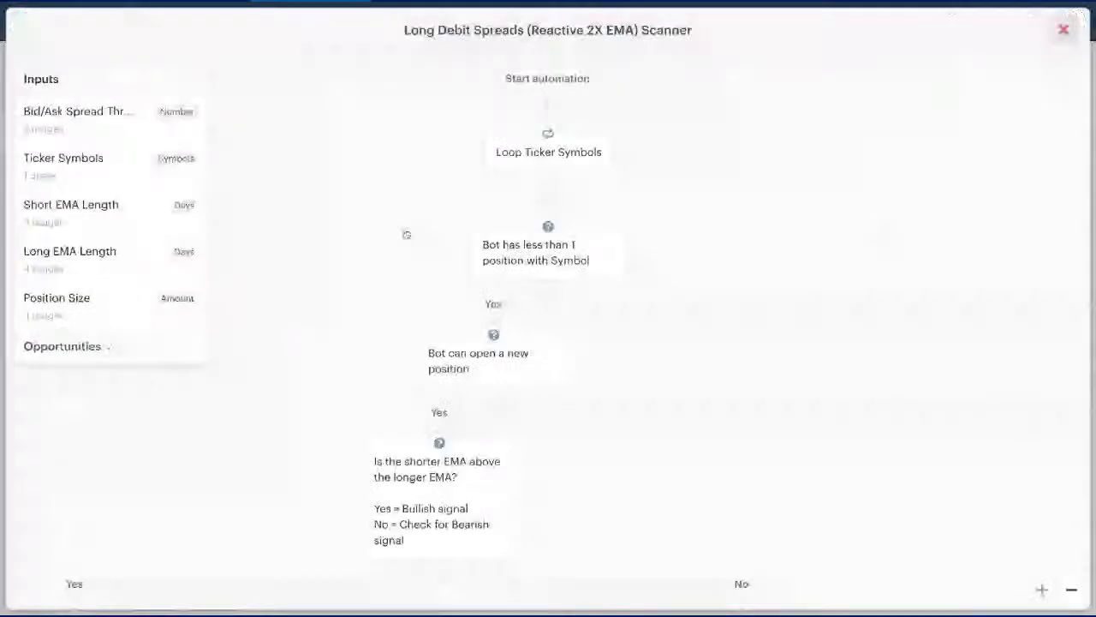
pyautogui.scroll(-5, 407, 233)
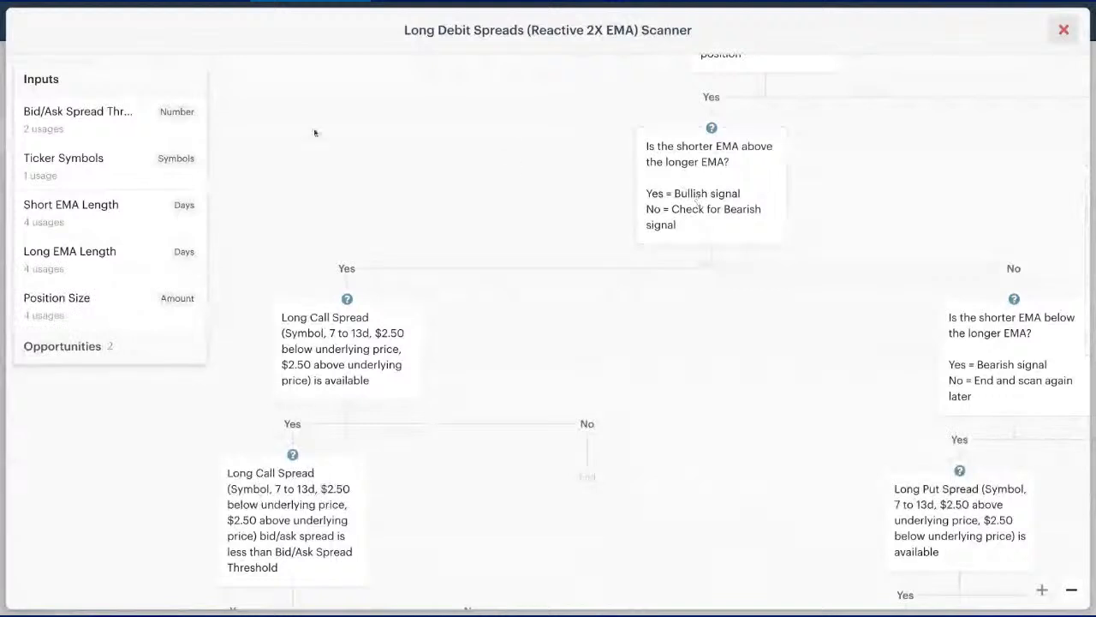
pyautogui.click(107, 87)
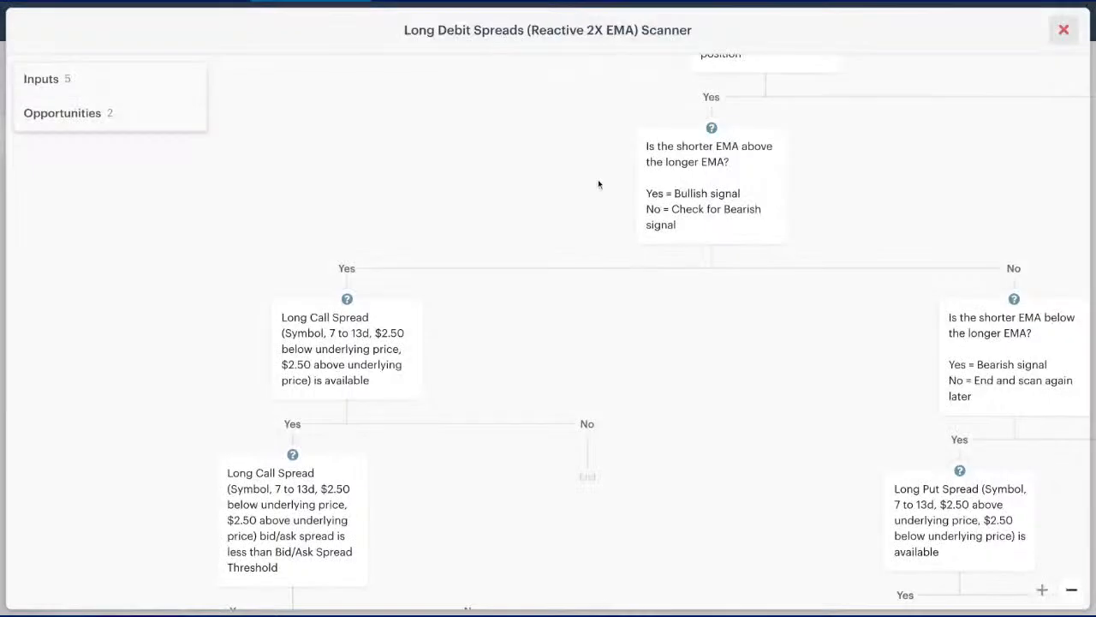
pyautogui.click(1063, 30)
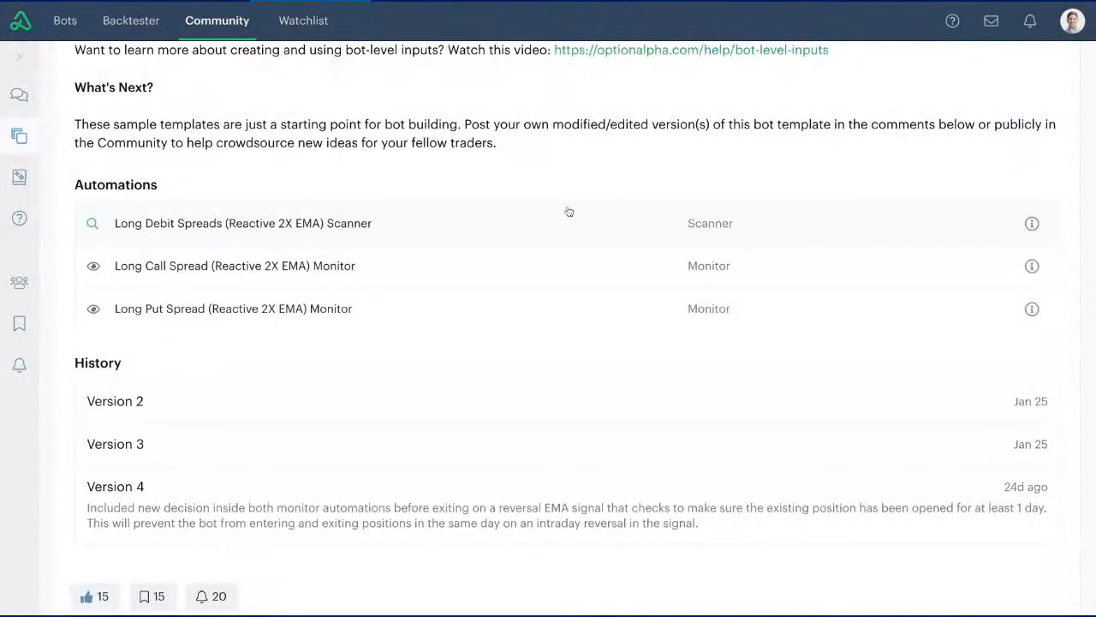
# - Start cloning the template and replace "Debit" with "Credit" in the clone's name
pyautogui.scroll(1, 568, 212)
pyautogui.scroll(15, 568, 213)
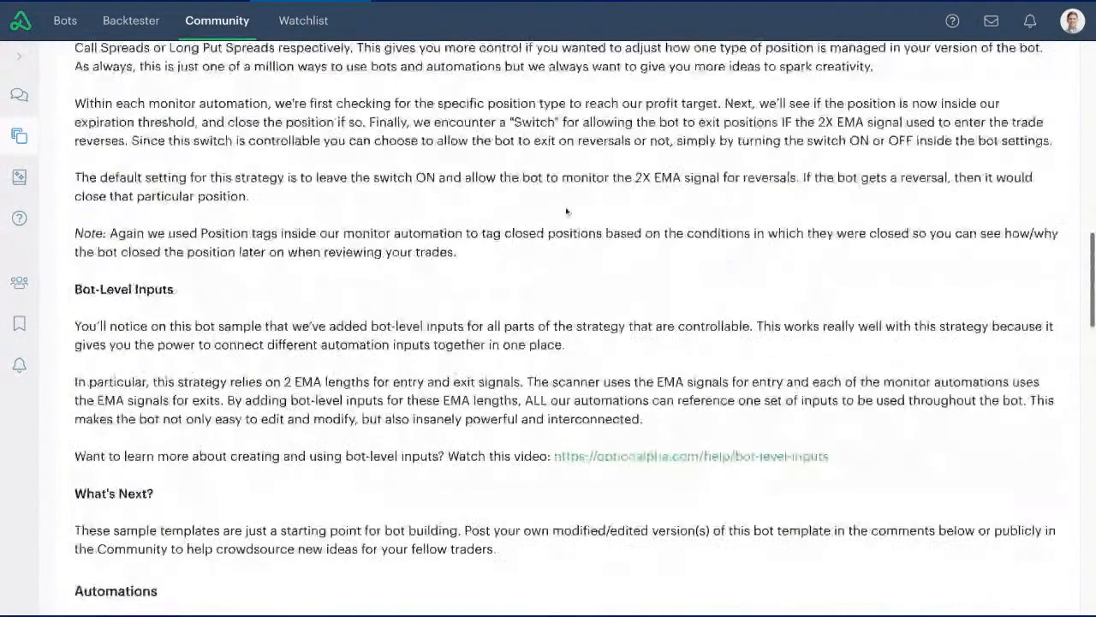
pyautogui.click(1002, 198)
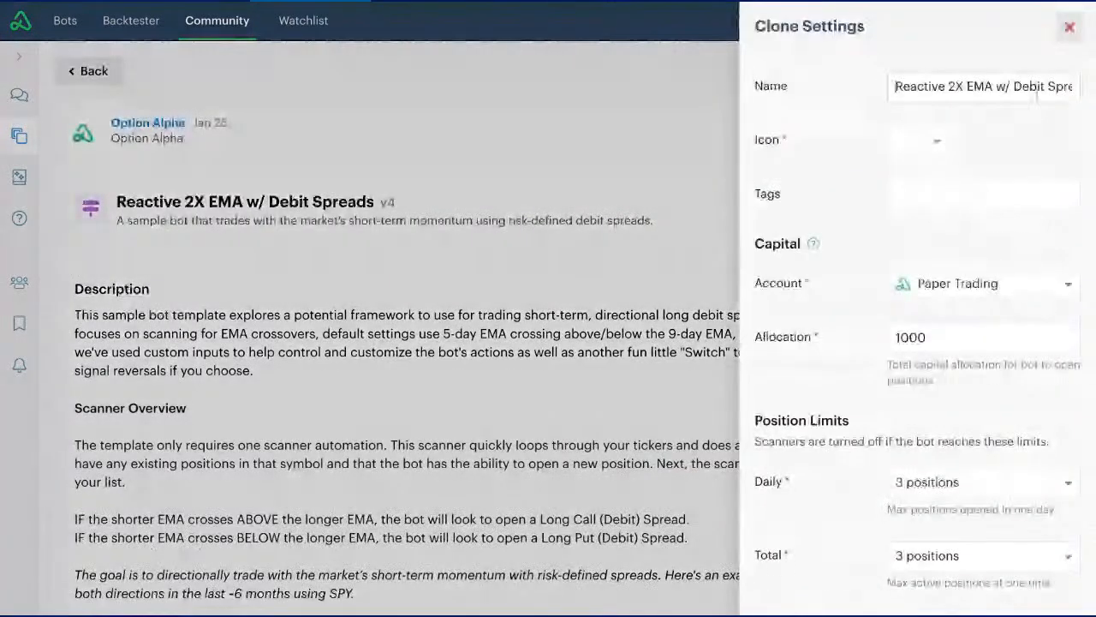
pyautogui.write('Cr')
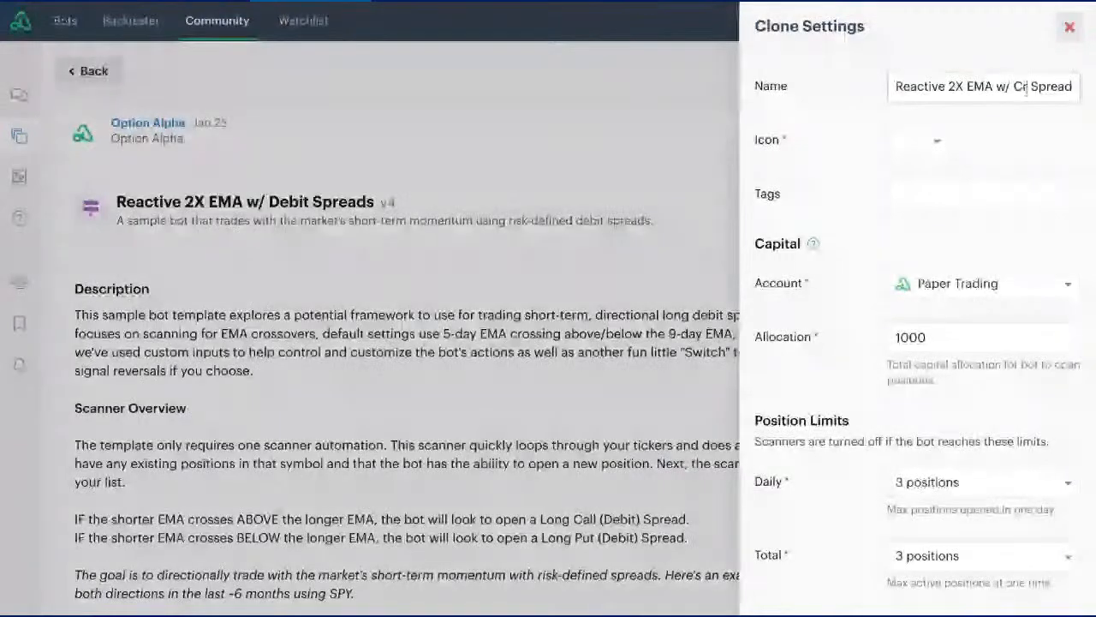
pyautogui.write('edit')
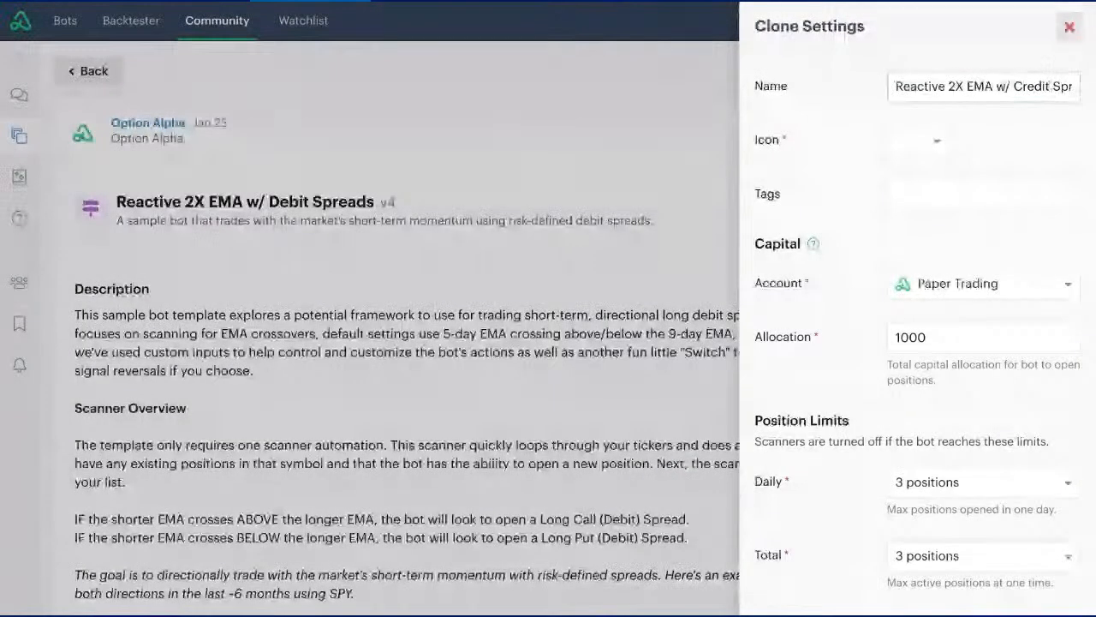
# - Choose the orange colour and pick a new icon for the cloned bot
pyautogui.click(936, 142)
pyautogui.click(919, 181)
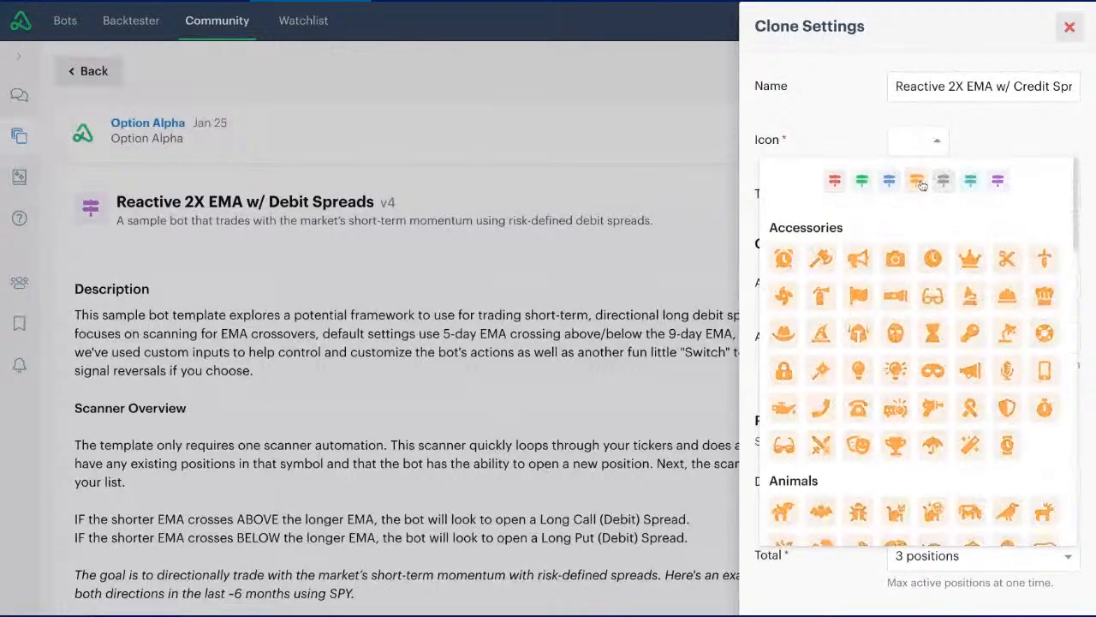
pyautogui.scroll(-1, 909, 215)
pyautogui.click(895, 221)
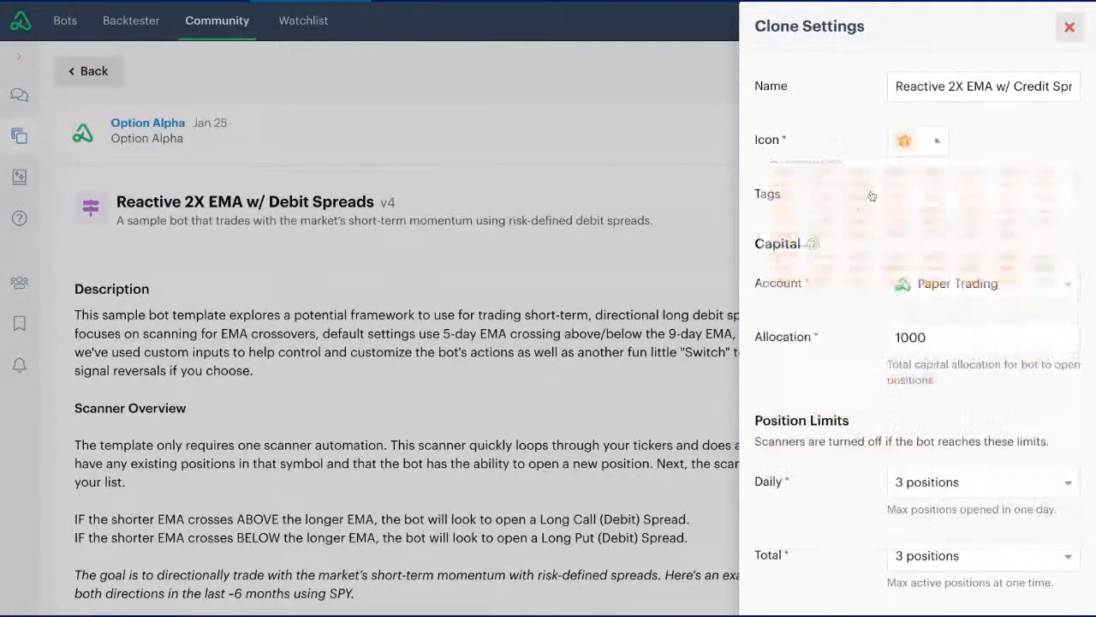
# - Check the available accounts, keep Paper Trading, and set the bot's capital allocation to 4000
pyautogui.scroll(-1, 868, 157)
pyautogui.scroll(-3, 868, 156)
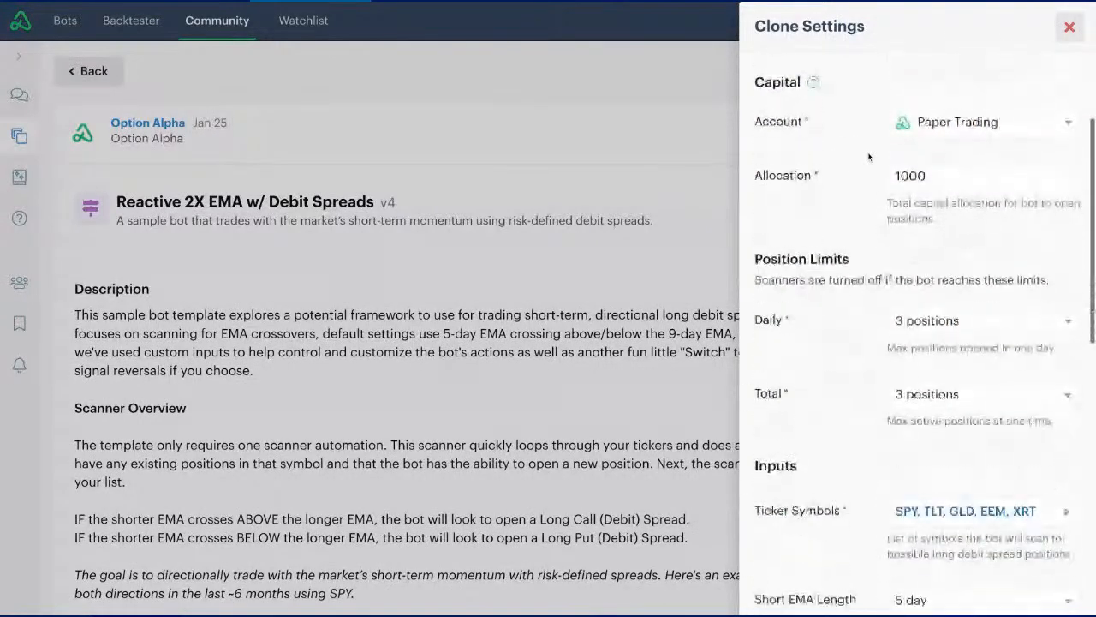
pyautogui.click(955, 117)
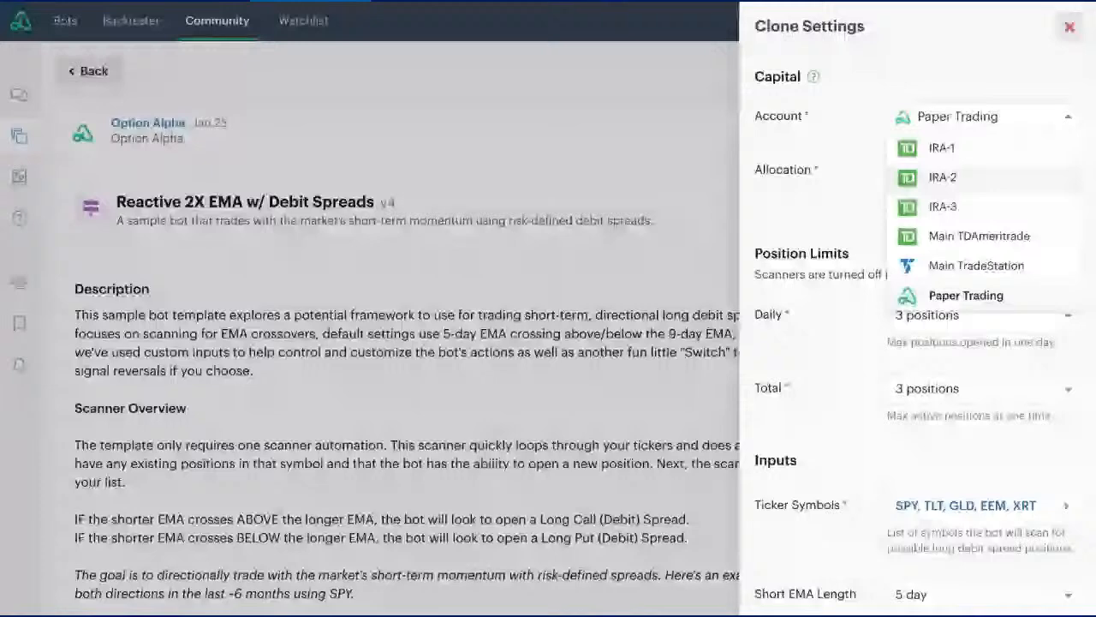
pyautogui.click(879, 190)
pyautogui.doubleClick(946, 173)
pyautogui.write('4000')
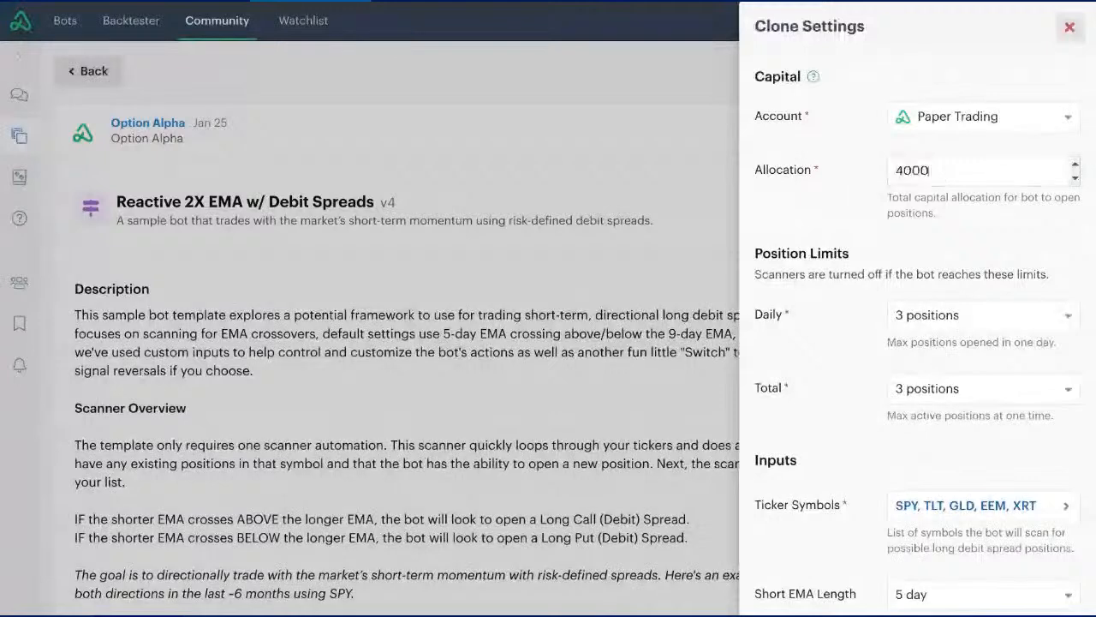
pyautogui.click(861, 193)
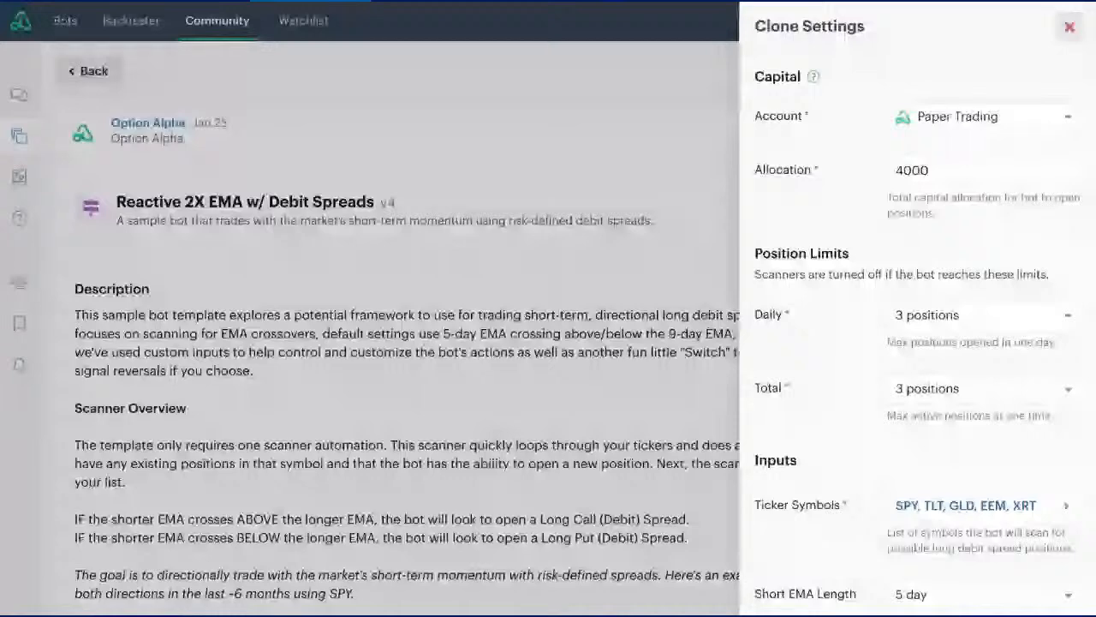
# - Check the daily position limit choices, try a total limit of 4 positions, and return it to 3 positions
pyautogui.scroll(-3, 916, 342)
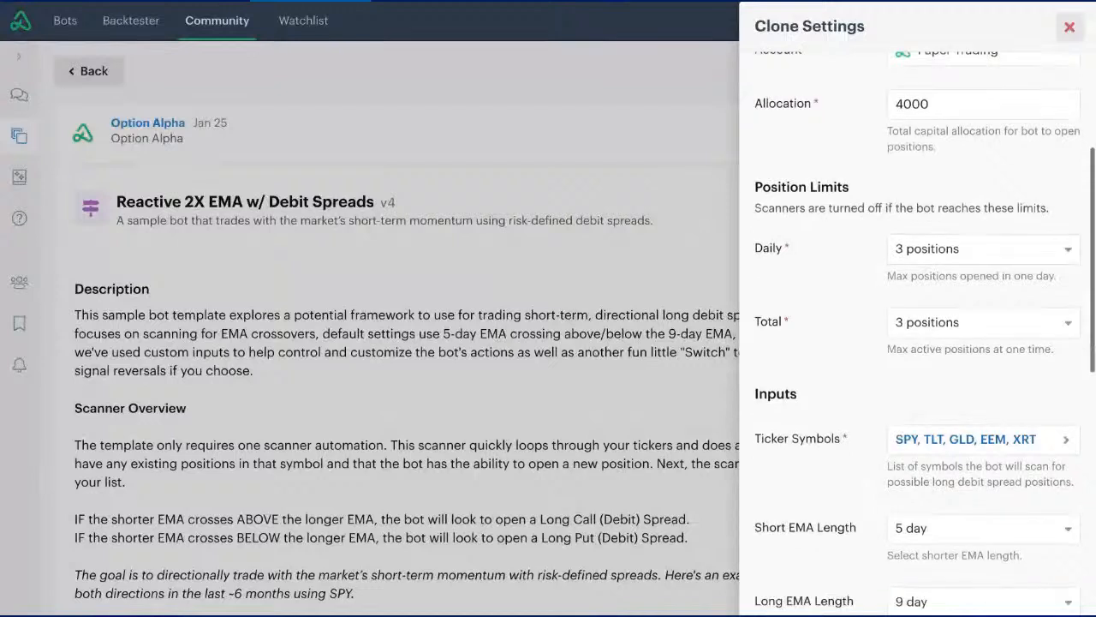
pyautogui.scroll(-1, 866, 149)
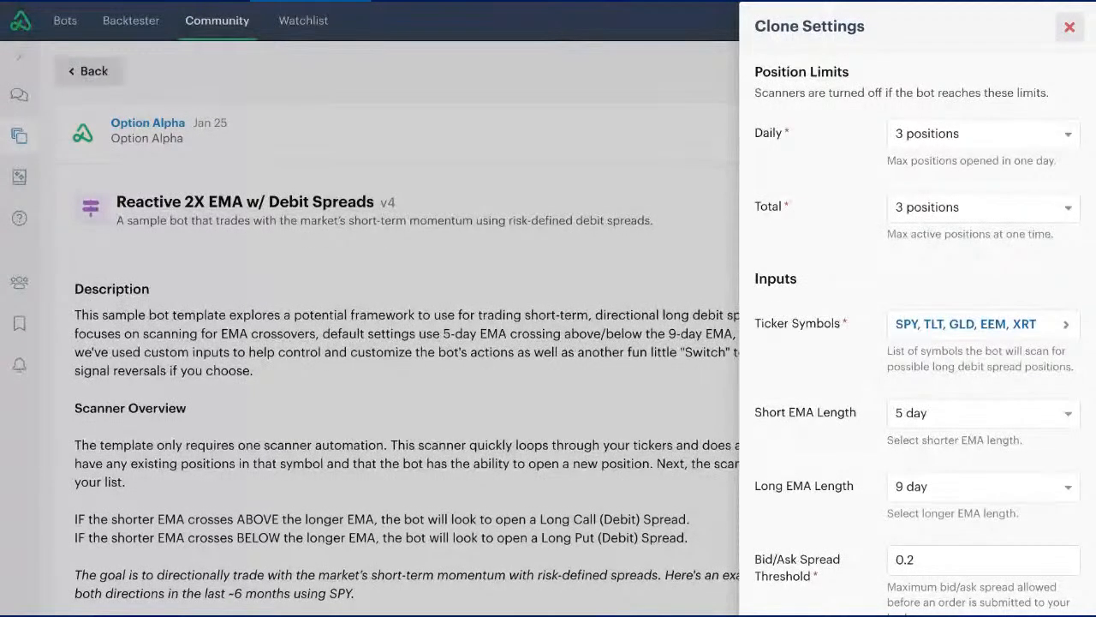
pyautogui.click(952, 142)
pyautogui.click(941, 192)
pyautogui.click(953, 139)
pyautogui.click(946, 213)
pyautogui.click(942, 210)
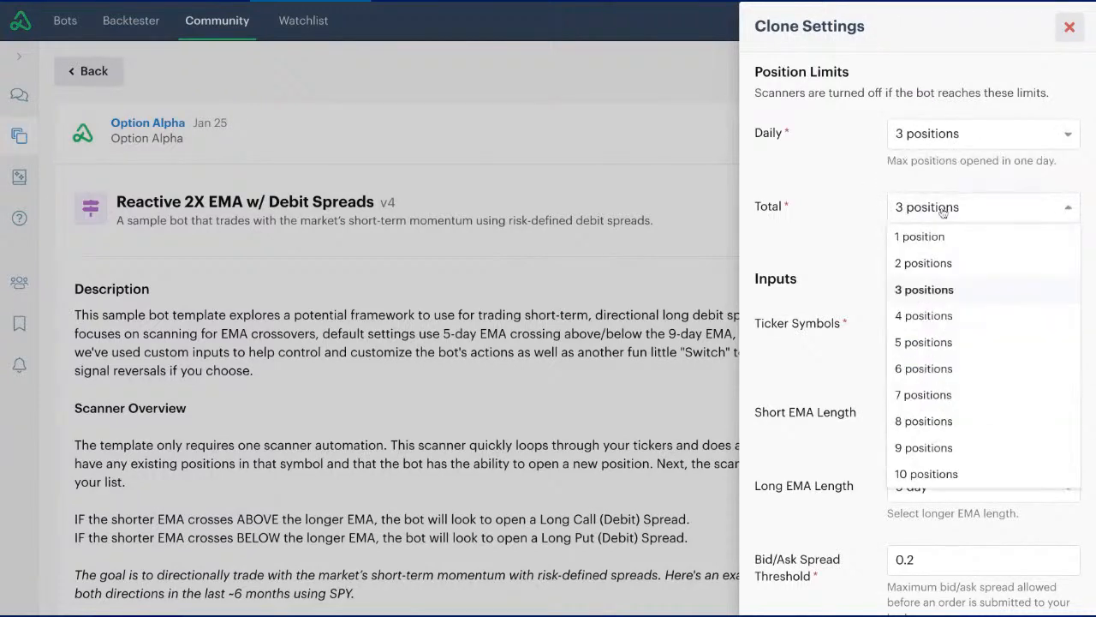
pyautogui.click(940, 316)
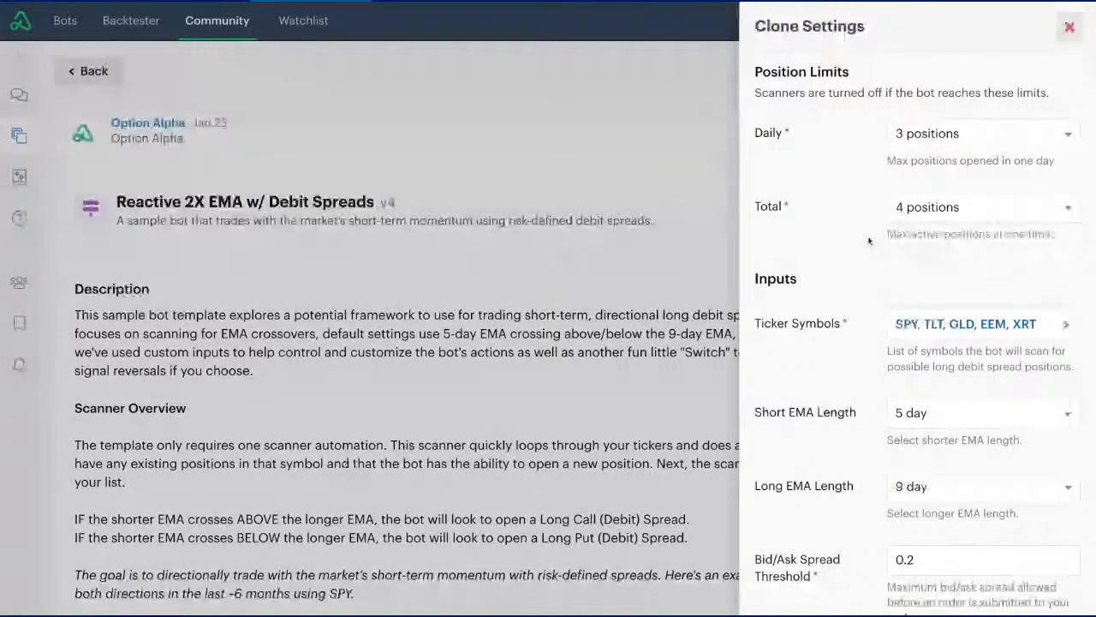
pyautogui.click(936, 213)
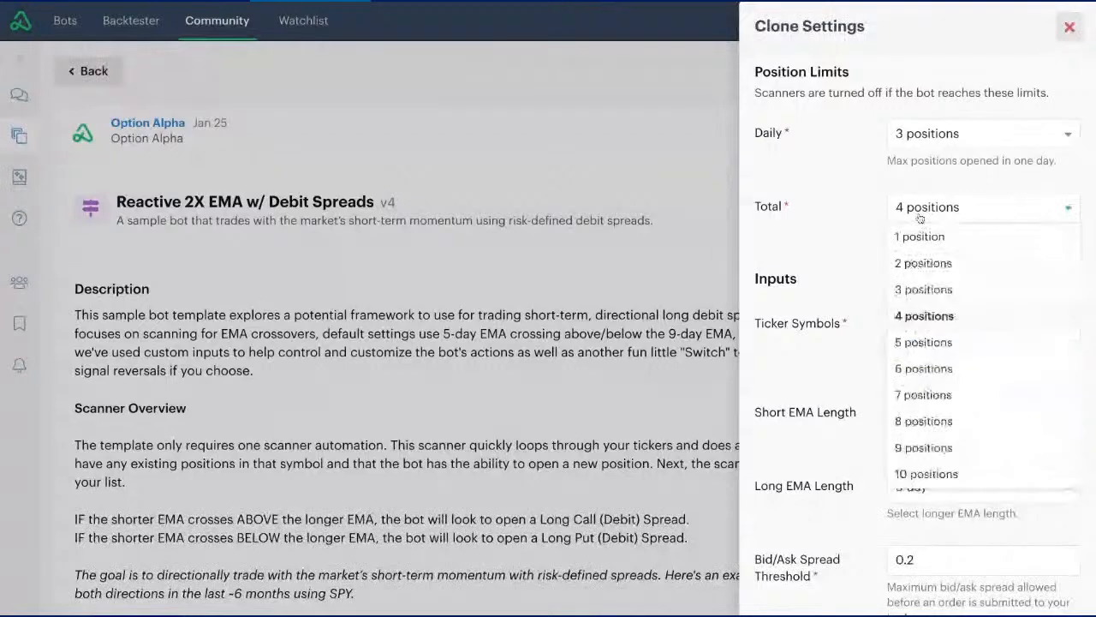
pyautogui.click(923, 289)
# - Replace XRT with USO in the clone's ticker symbols
pyautogui.scroll(-4, 872, 233)
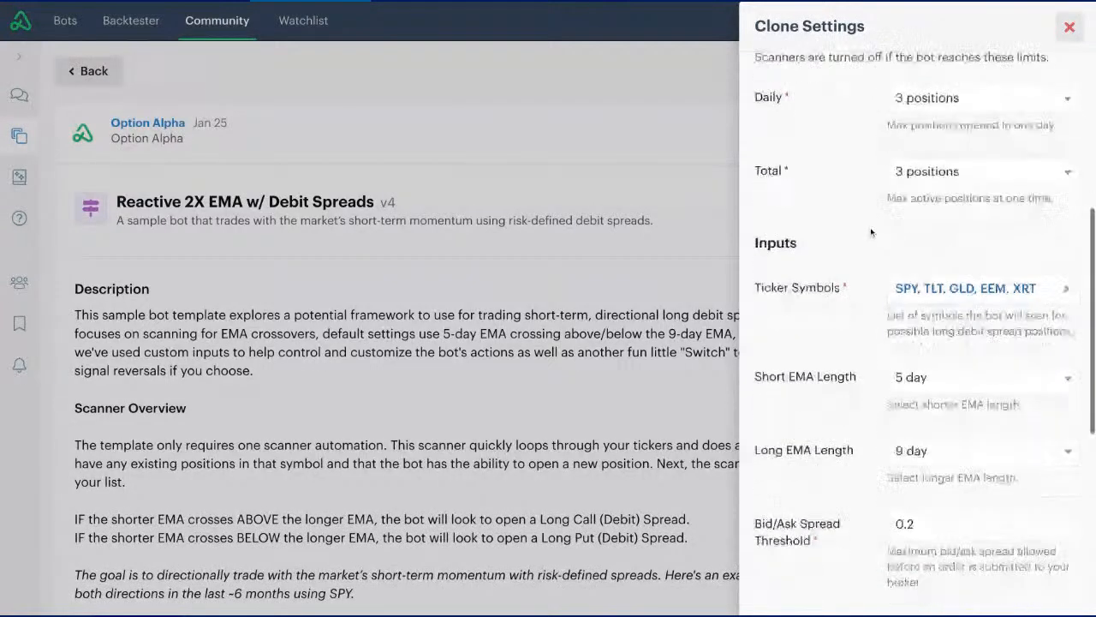
pyautogui.scroll(-2, 872, 232)
pyautogui.scroll(1, 871, 232)
pyautogui.scroll(-1, 867, 230)
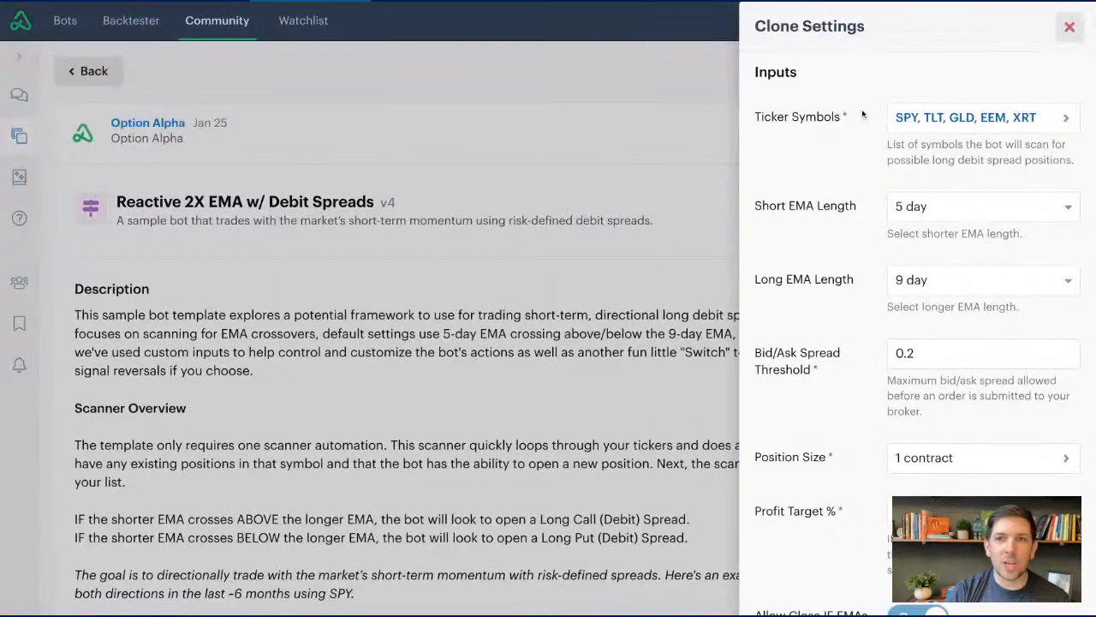
pyautogui.click(914, 126)
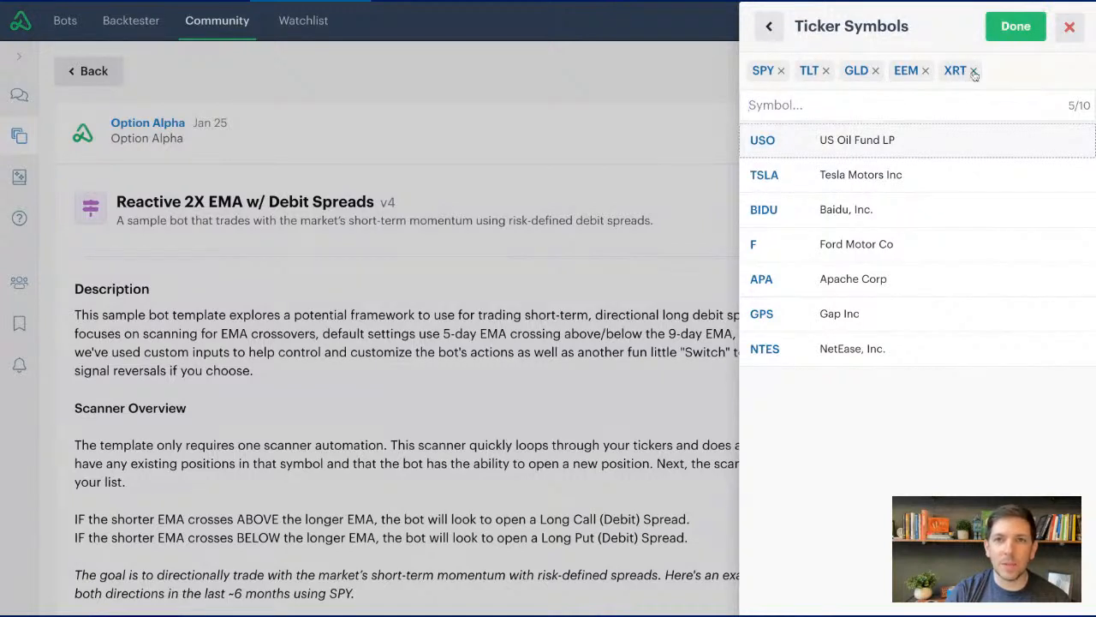
pyautogui.click(974, 72)
pyautogui.click(855, 144)
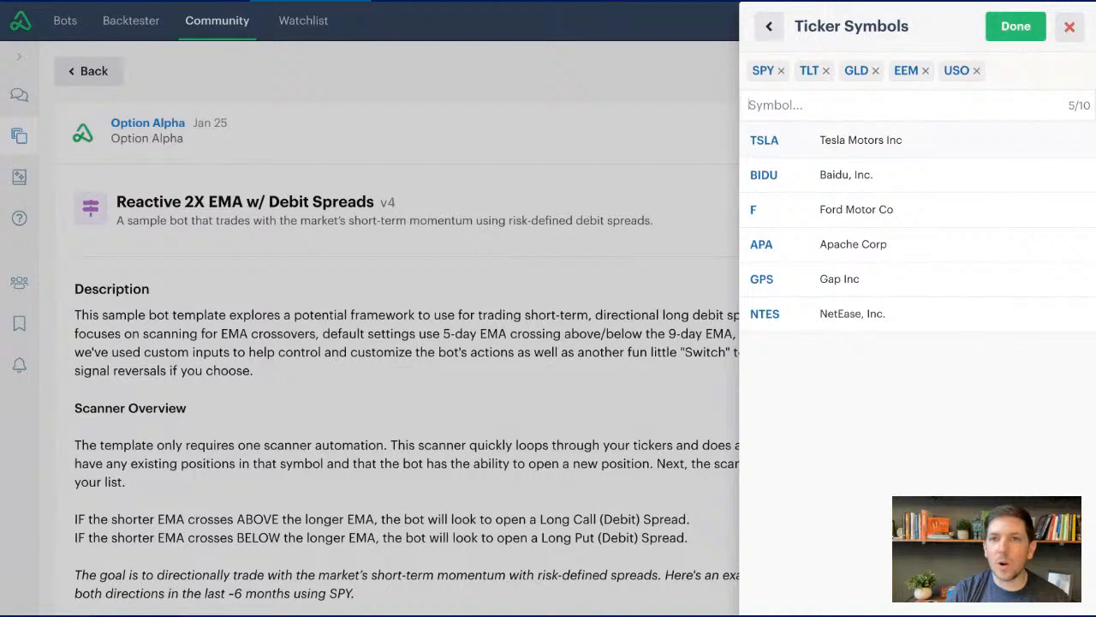
# - Add TSLA, AAPL and NFLX to the clone's ticker symbols and confirm the list
pyautogui.click(854, 140)
pyautogui.click(854, 111)
pyautogui.write('AA')
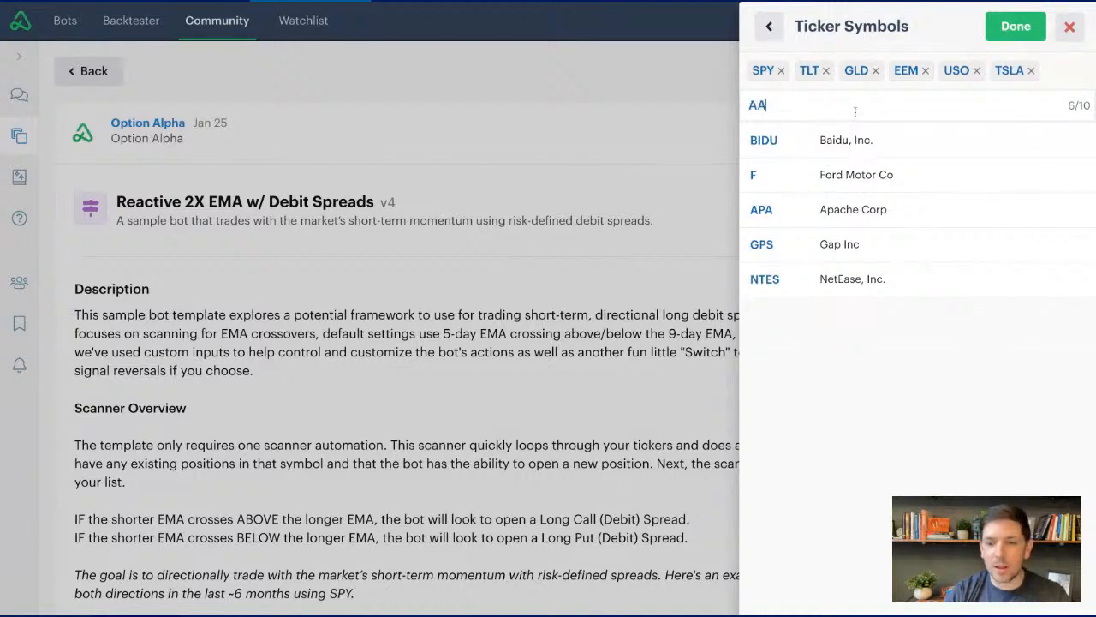
pyautogui.write('PL')
pyautogui.click(840, 140)
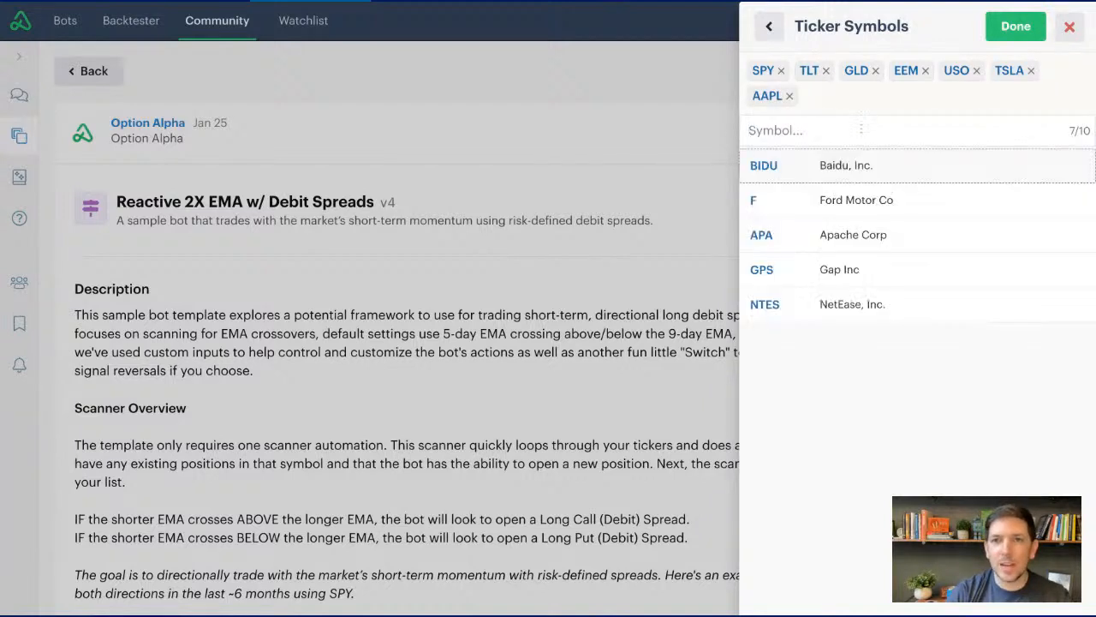
pyautogui.write('NFLX')
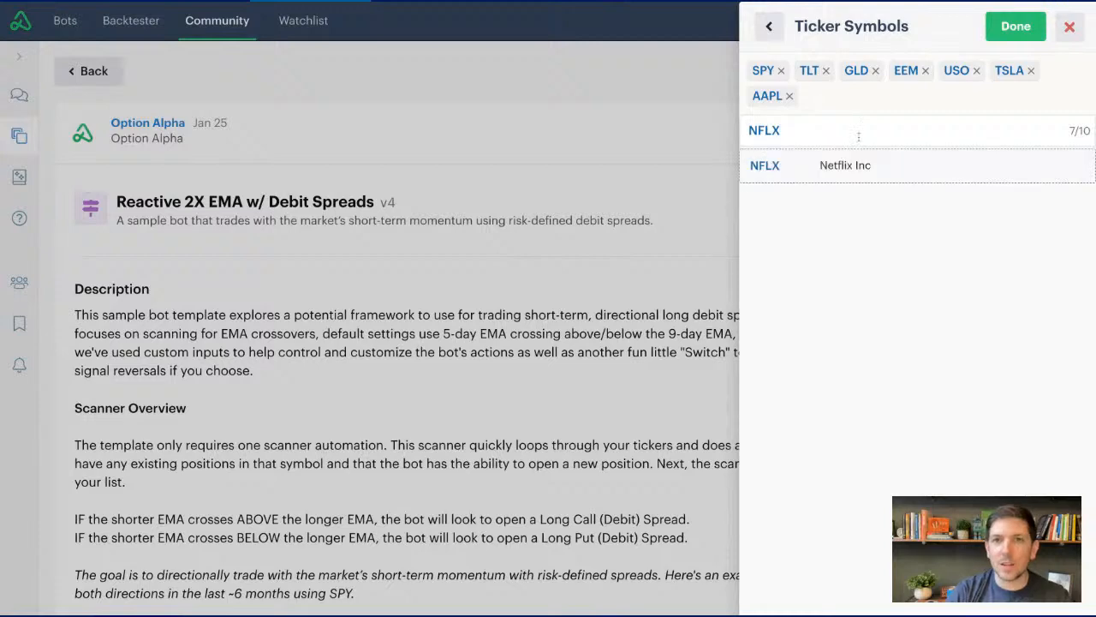
pyautogui.click(852, 166)
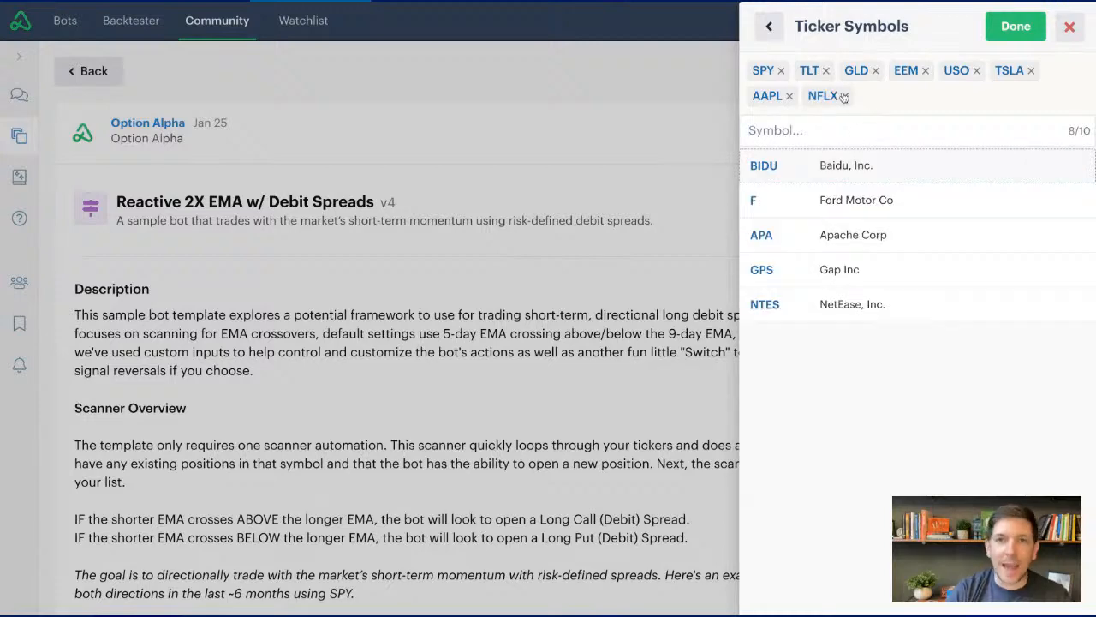
pyautogui.click(1024, 31)
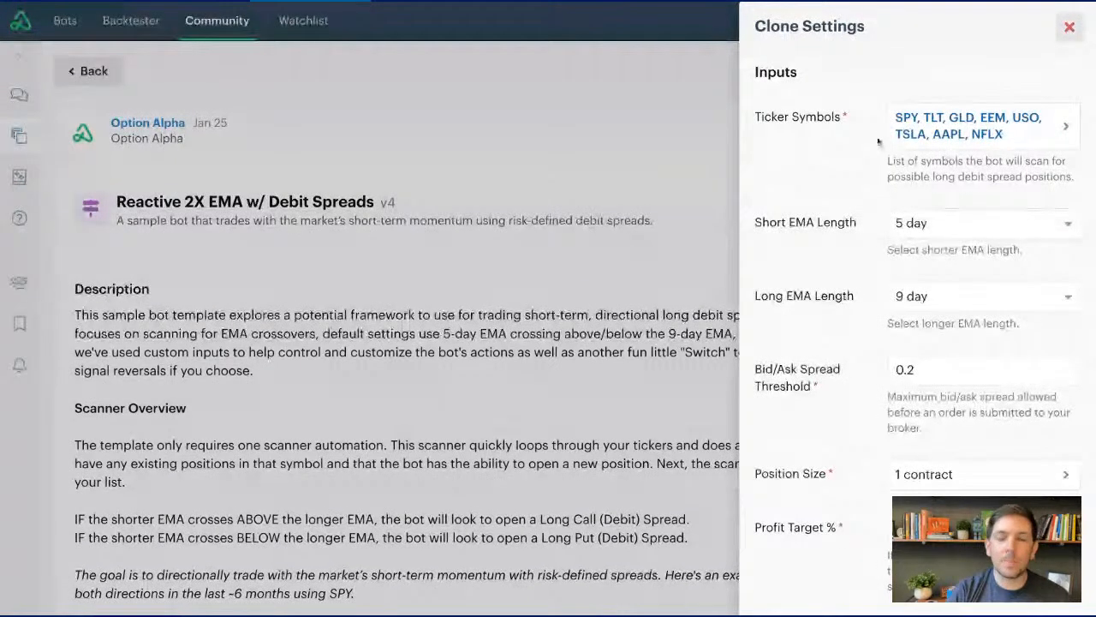
# - Try a Short EMA Length of 20 day with a Long EMA Length of 50 day
pyautogui.scroll(-3, 916, 342)
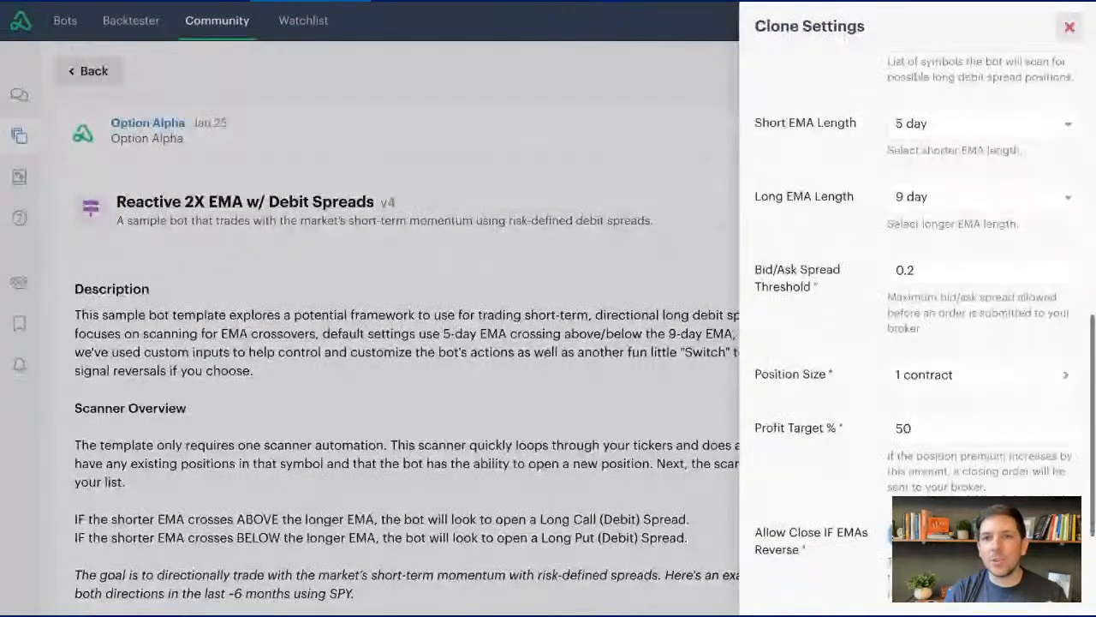
pyautogui.scroll(-1, 917, 342)
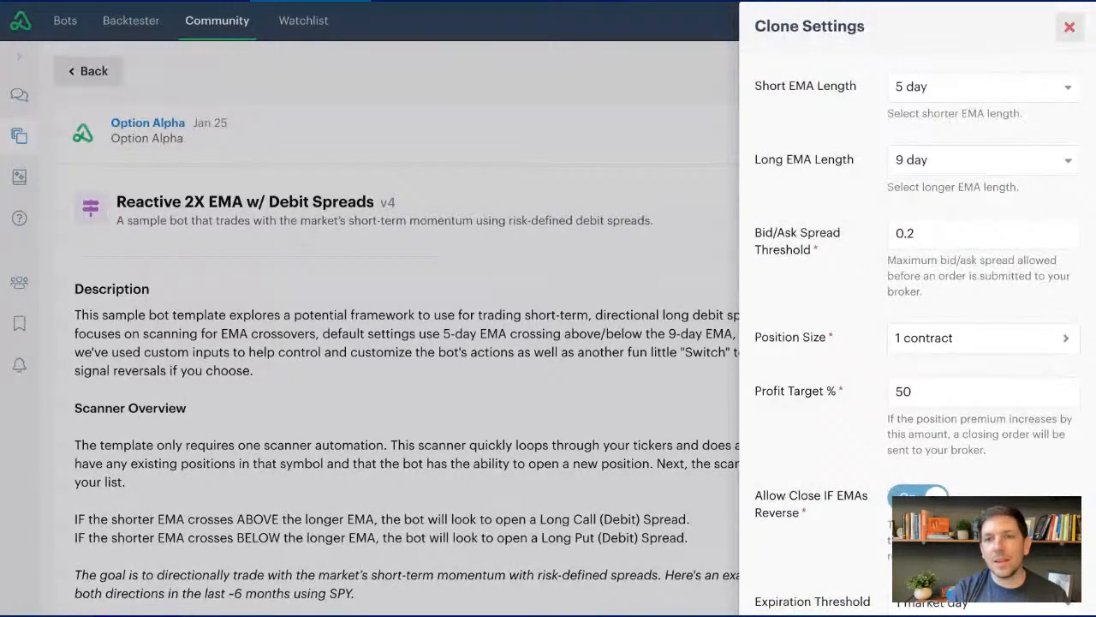
pyautogui.click(927, 94)
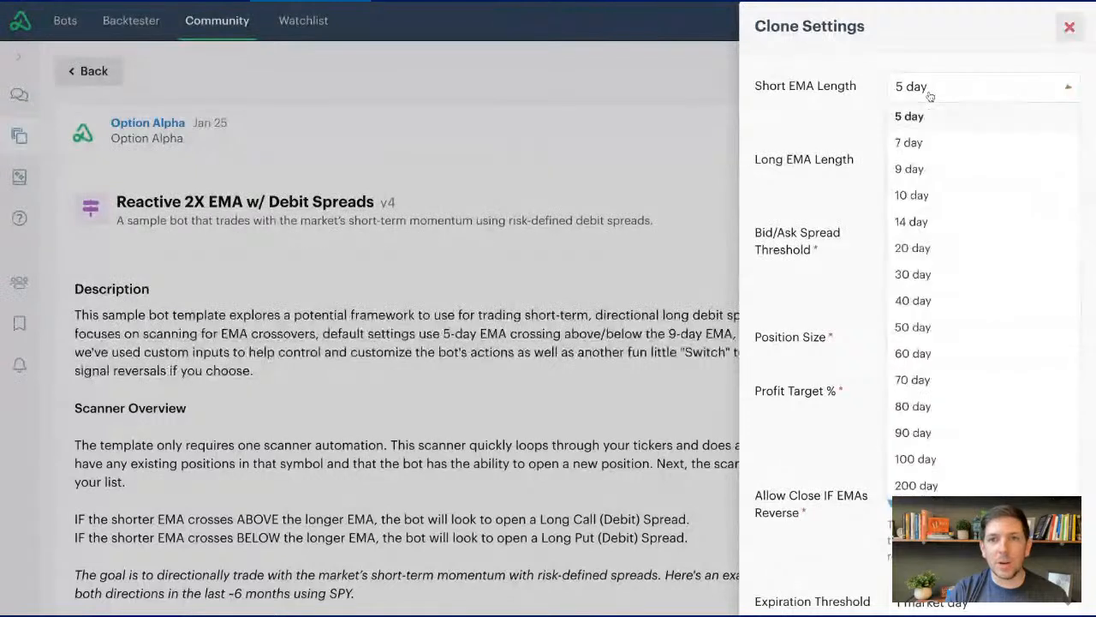
pyautogui.click(927, 248)
pyautogui.click(949, 167)
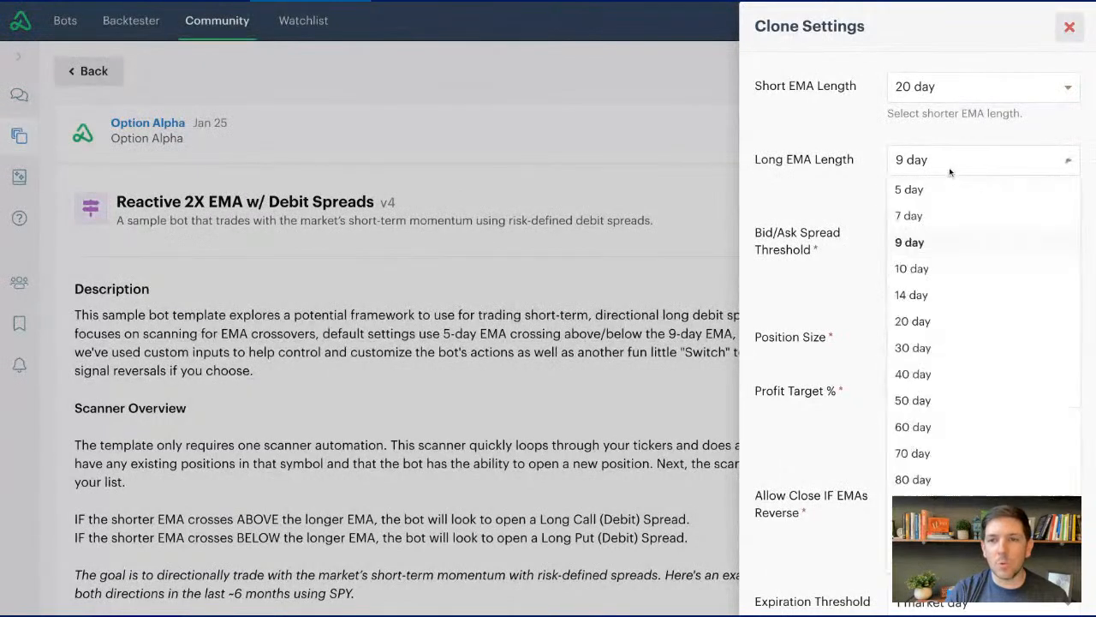
pyautogui.click(949, 397)
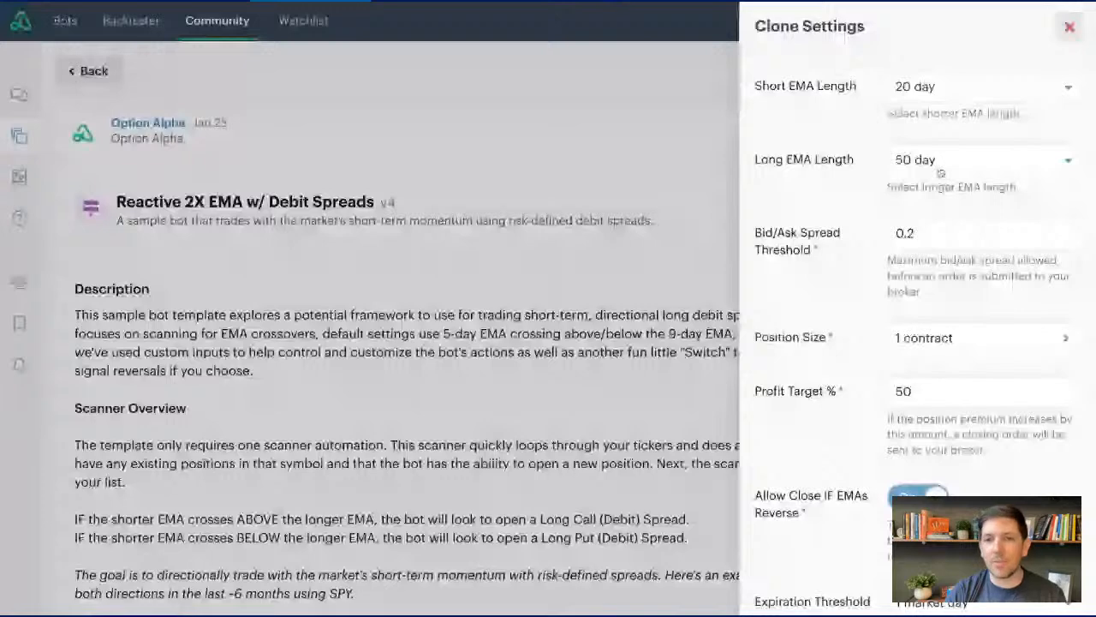
# - Set the Short EMA Length to 5 day and, after trying 7 day, the Long EMA Length to 9 day
pyautogui.click(962, 86)
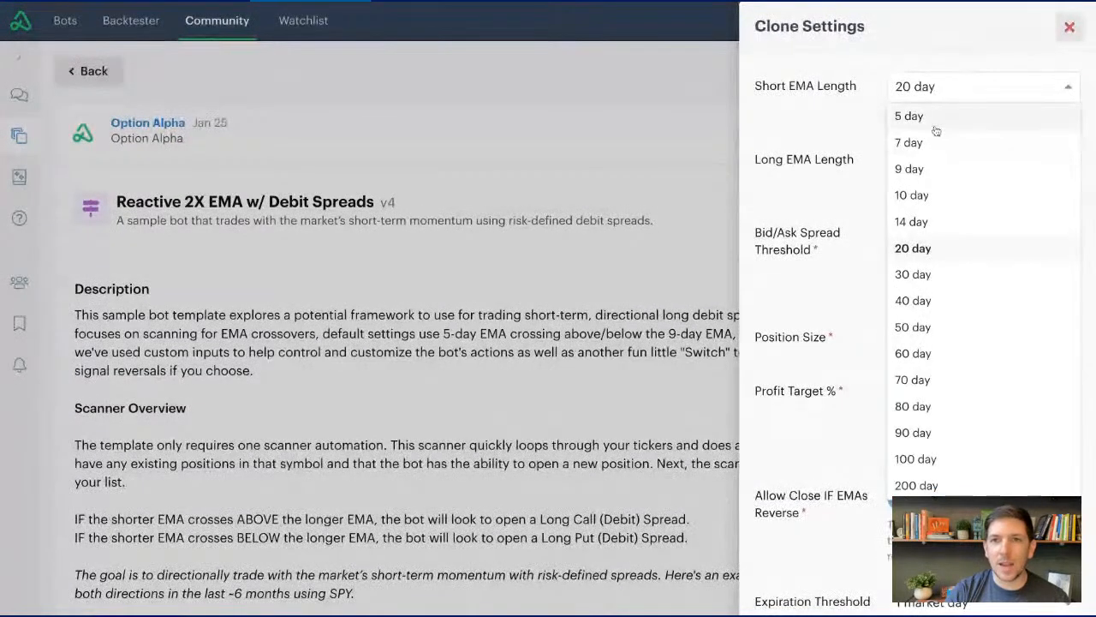
pyautogui.click(933, 125)
pyautogui.click(938, 159)
pyautogui.click(936, 216)
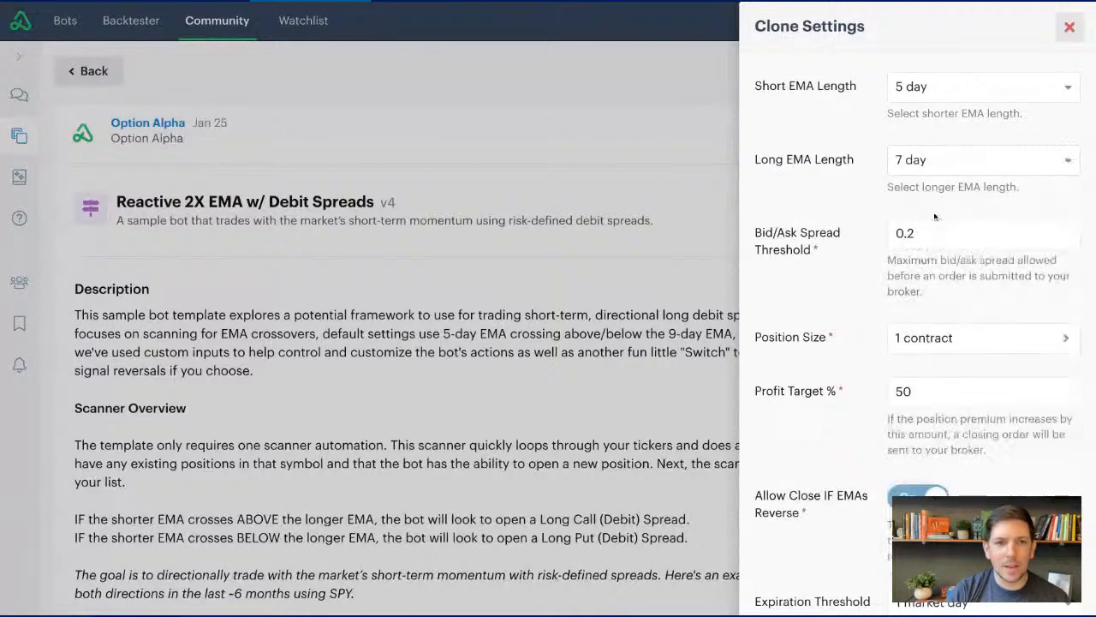
pyautogui.click(930, 163)
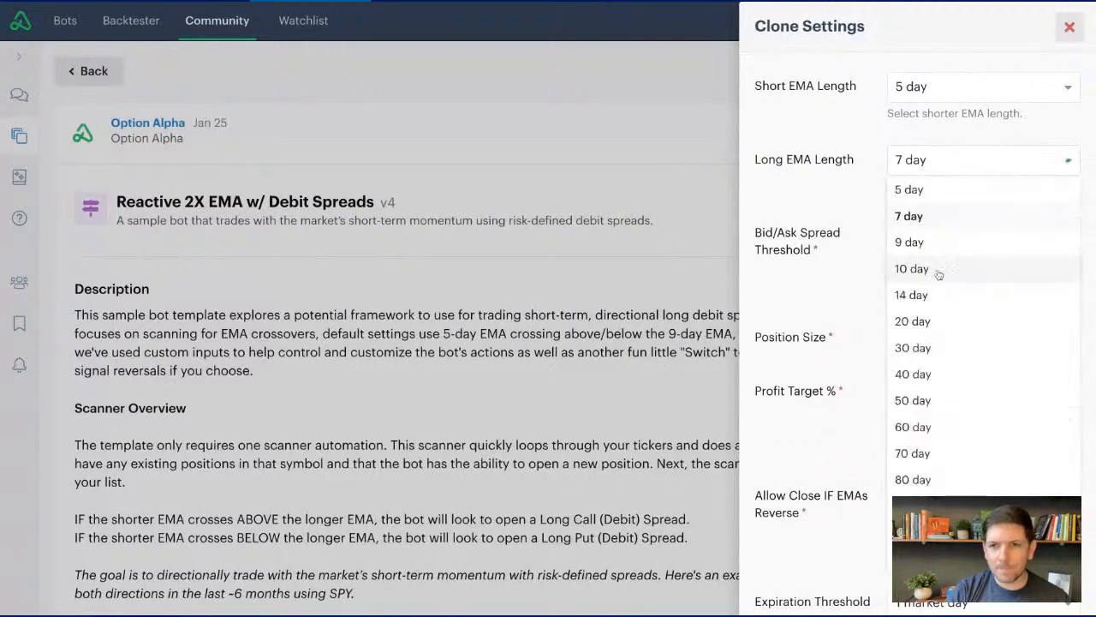
pyautogui.click(937, 245)
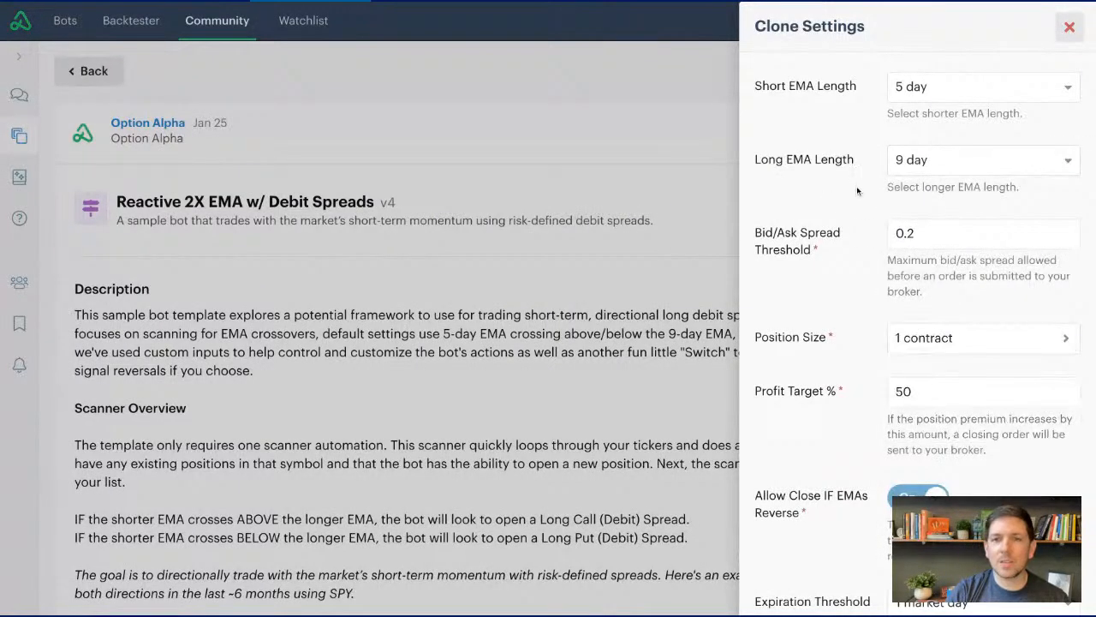
# - Try a position size of up to $1,000 risk and back out without saving it
pyautogui.scroll(-3, 857, 196)
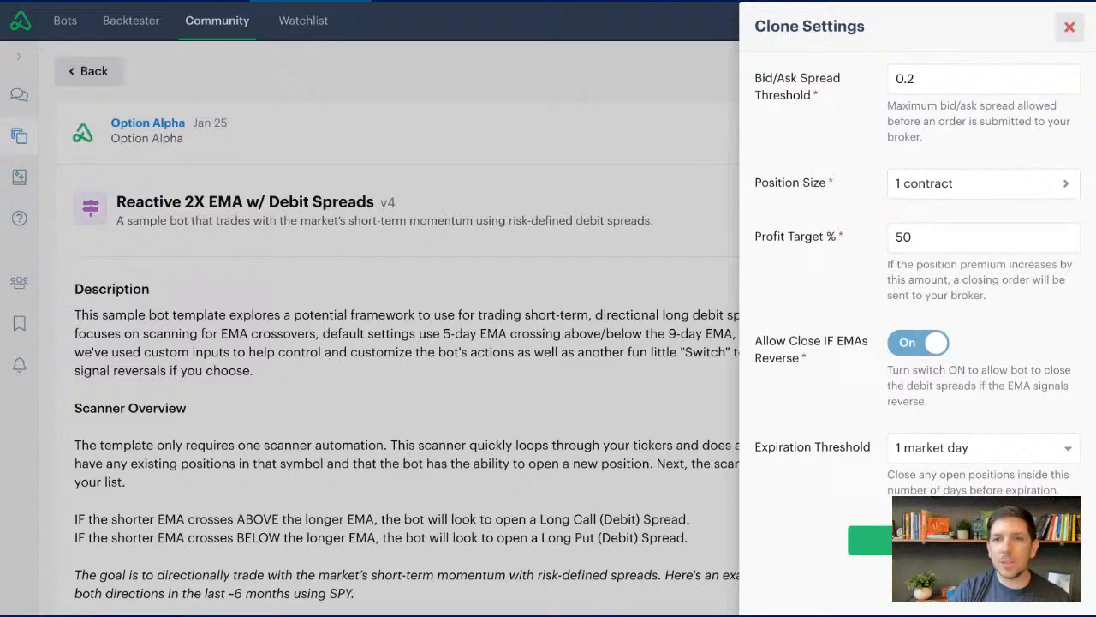
pyautogui.click(934, 190)
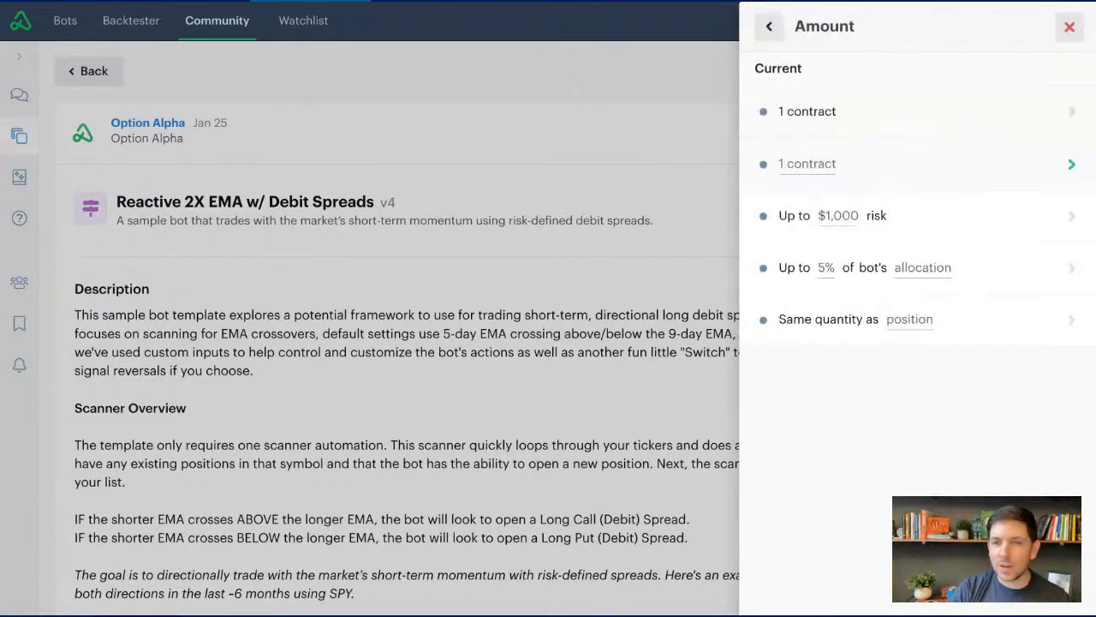
pyautogui.click(935, 221)
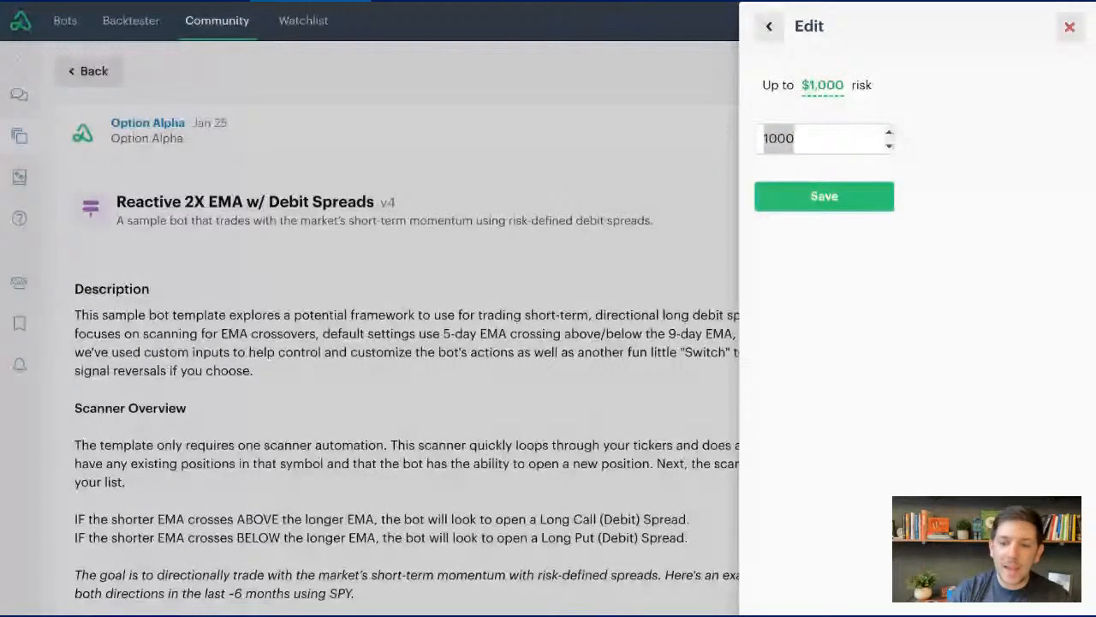
pyautogui.write('1')
pyautogui.press('BackSpace')
pyautogui.write('1000')
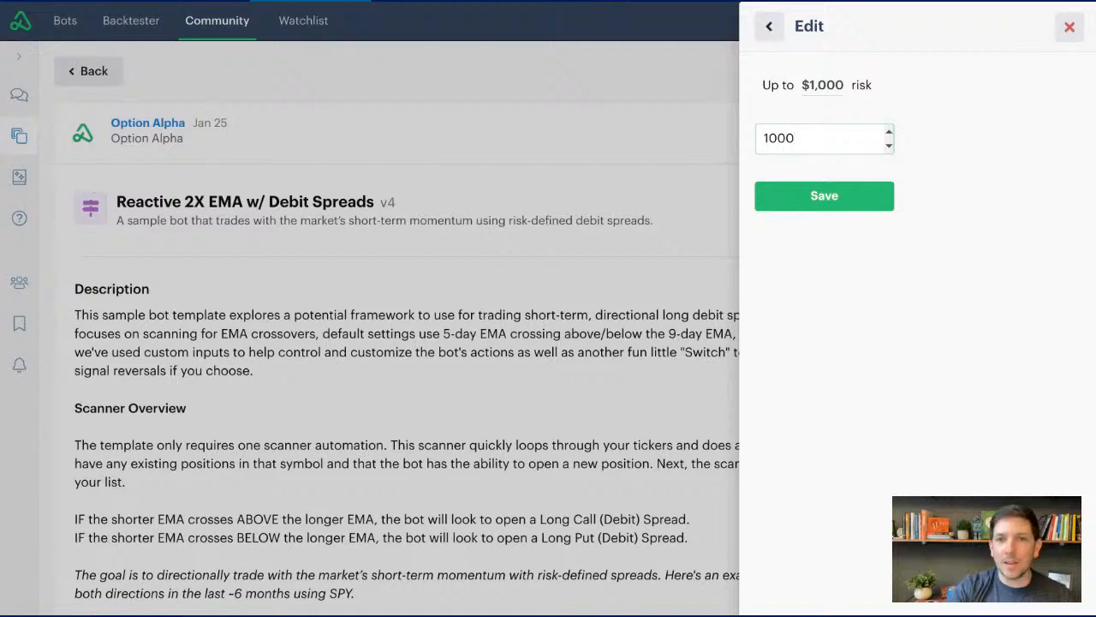
pyautogui.click(768, 26)
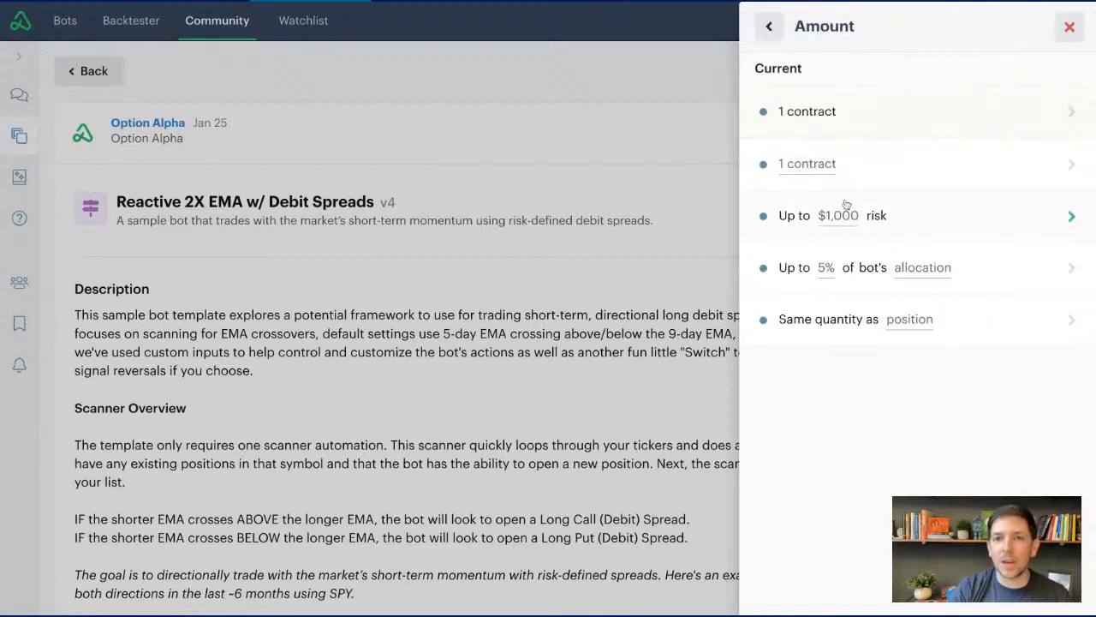
# - Try a position size of up to 2% of the bot's available capital, net liquid or allocation, and save it as 1 contract instead
pyautogui.click(882, 262)
pyautogui.write('2')
pyautogui.click(895, 94)
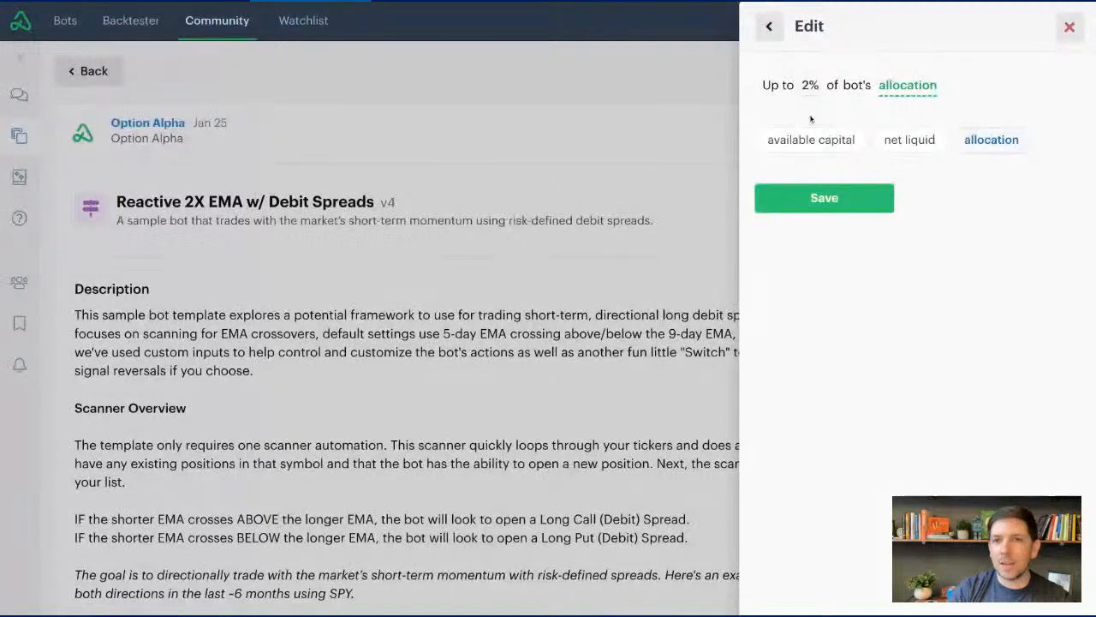
pyautogui.click(815, 141)
pyautogui.click(884, 143)
pyautogui.click(989, 140)
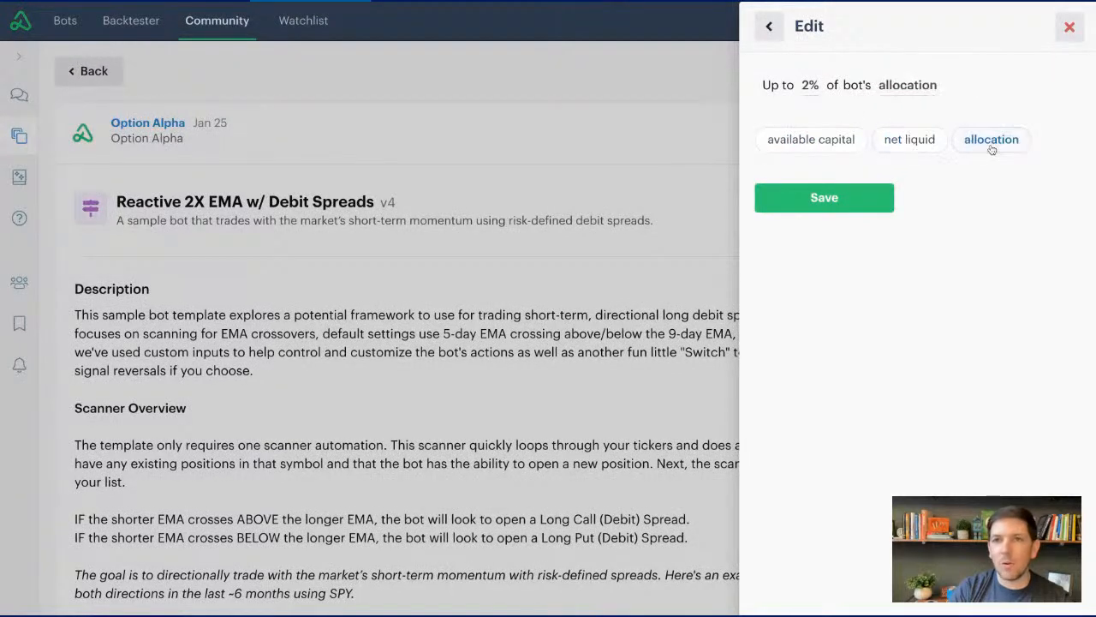
pyautogui.click(891, 143)
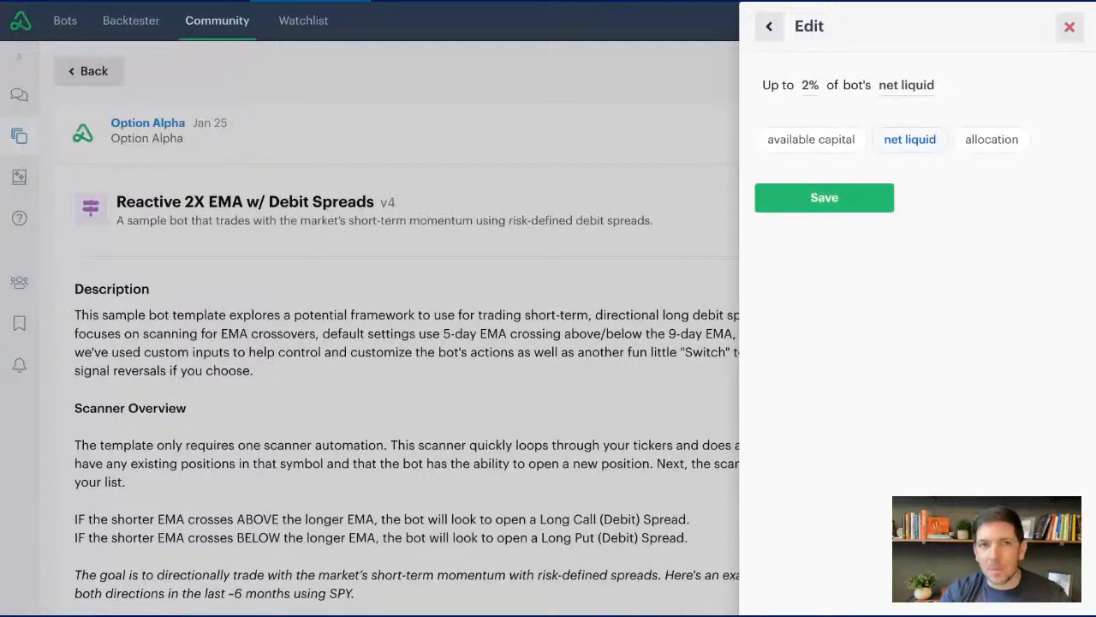
pyautogui.click(770, 27)
pyautogui.click(870, 161)
pyautogui.click(839, 192)
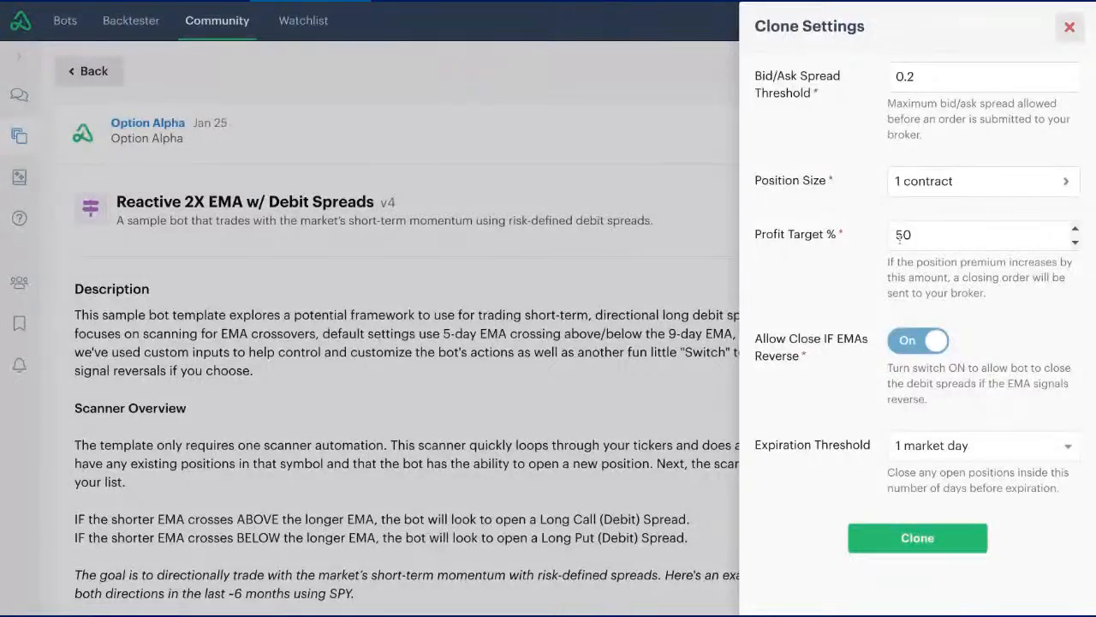
# - Check the 50% profit target, and switch Allow Close IF EMAs Reverse off and back on
pyautogui.doubleClick(937, 231)
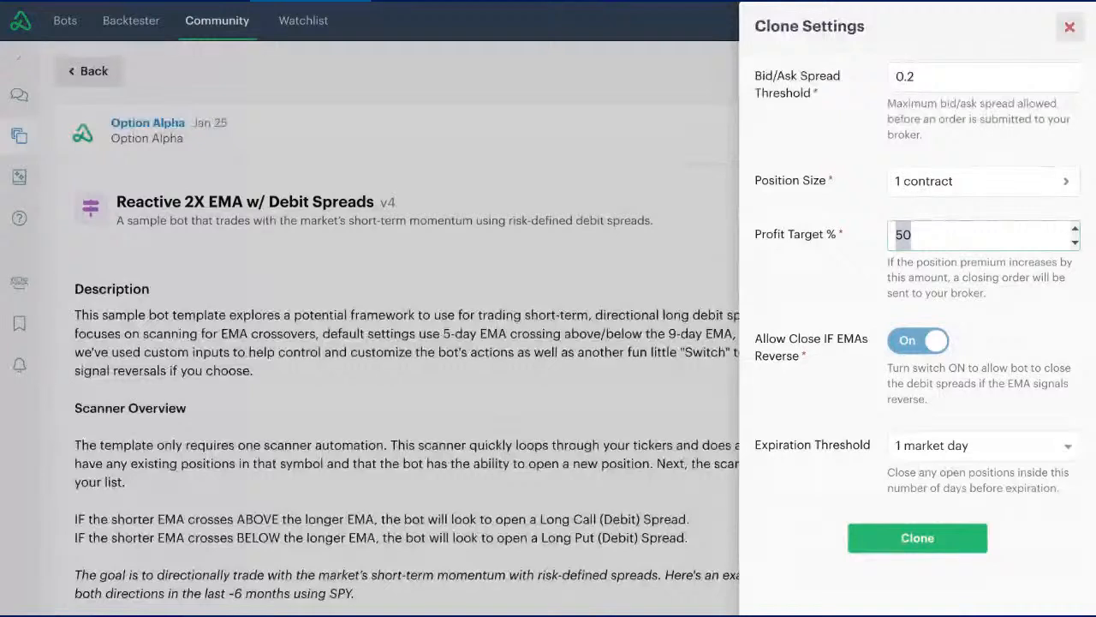
pyautogui.click(871, 371)
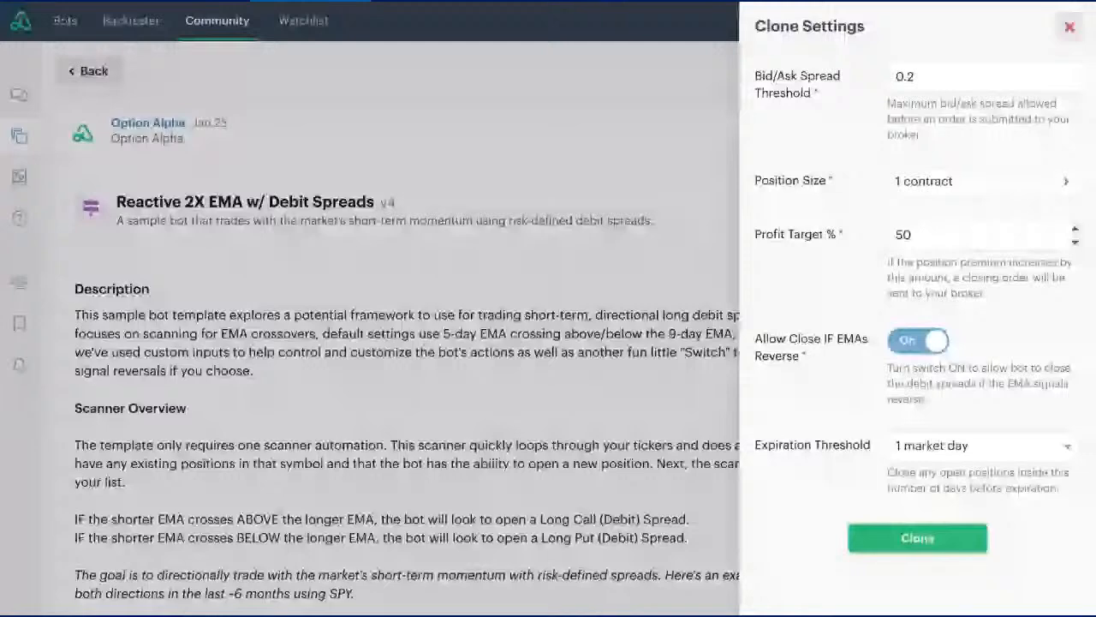
pyautogui.click(901, 342)
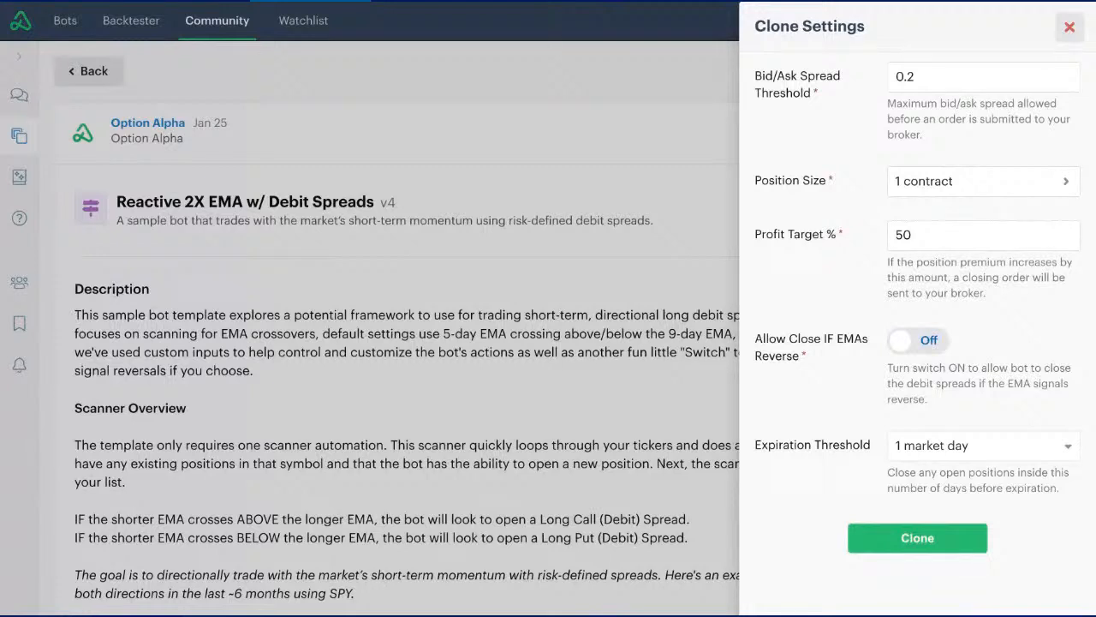
pyautogui.click(932, 346)
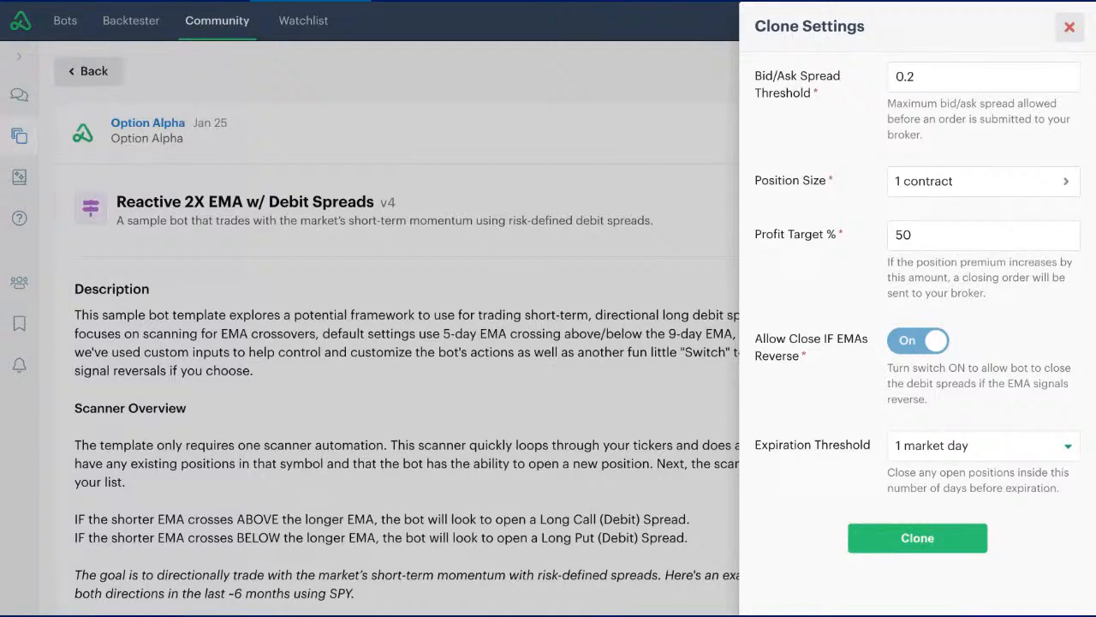
# - Create the cloned bot with these settings and open its list of automations
pyautogui.click(912, 546)
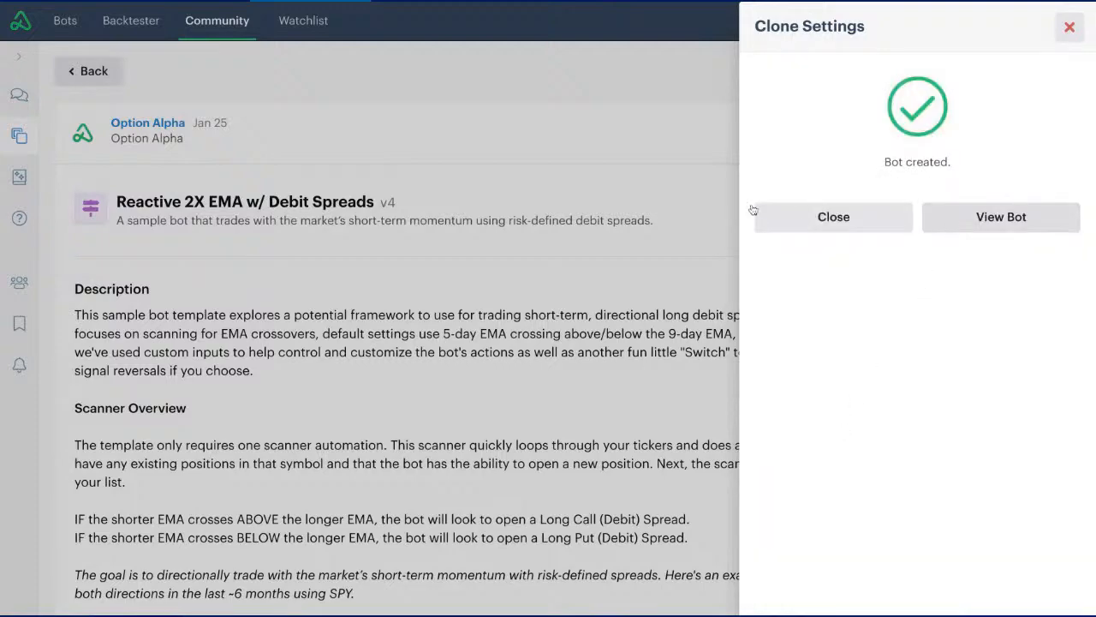
pyautogui.click(948, 227)
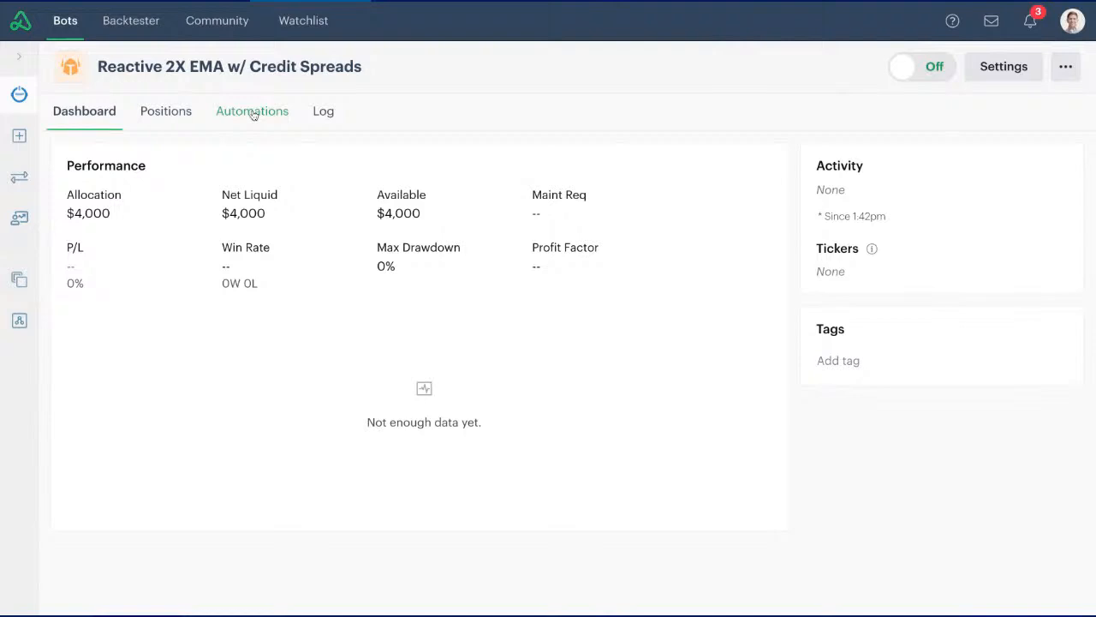
pyautogui.click(254, 115)
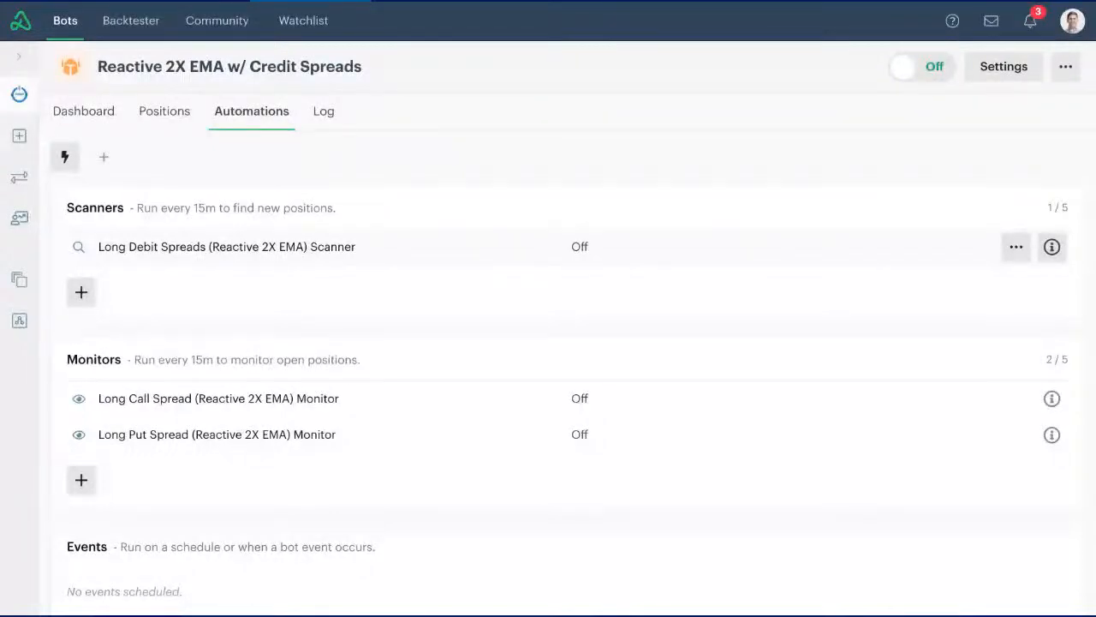
# - Examine the Long Debit Spreads scanner and its decision on the number of positions per symbol, and close it unedited
pyautogui.click(227, 247)
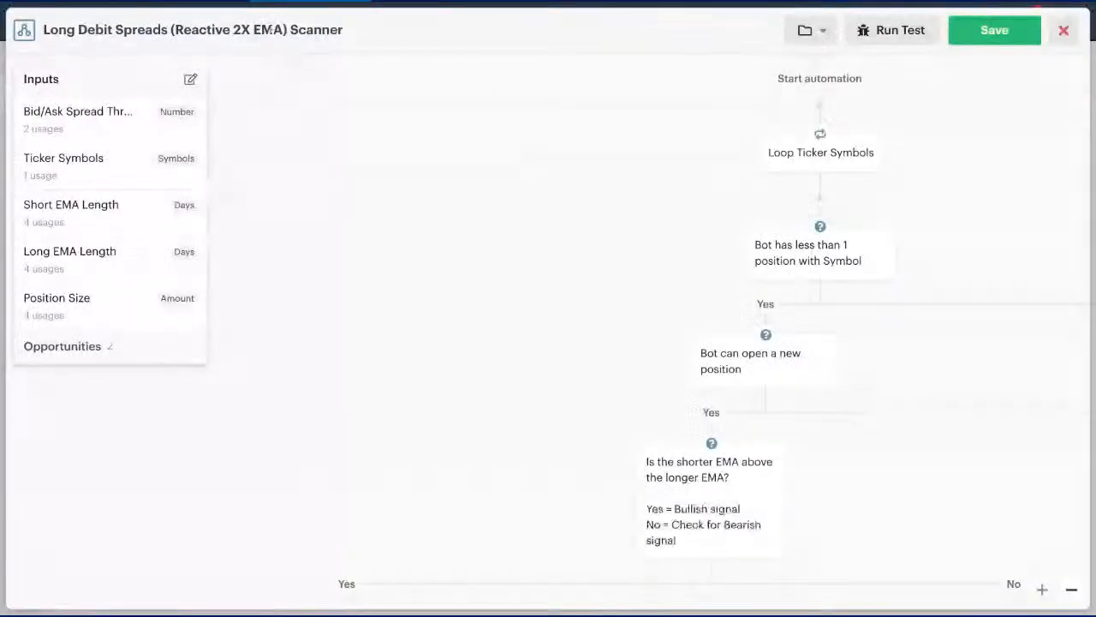
pyautogui.click(790, 255)
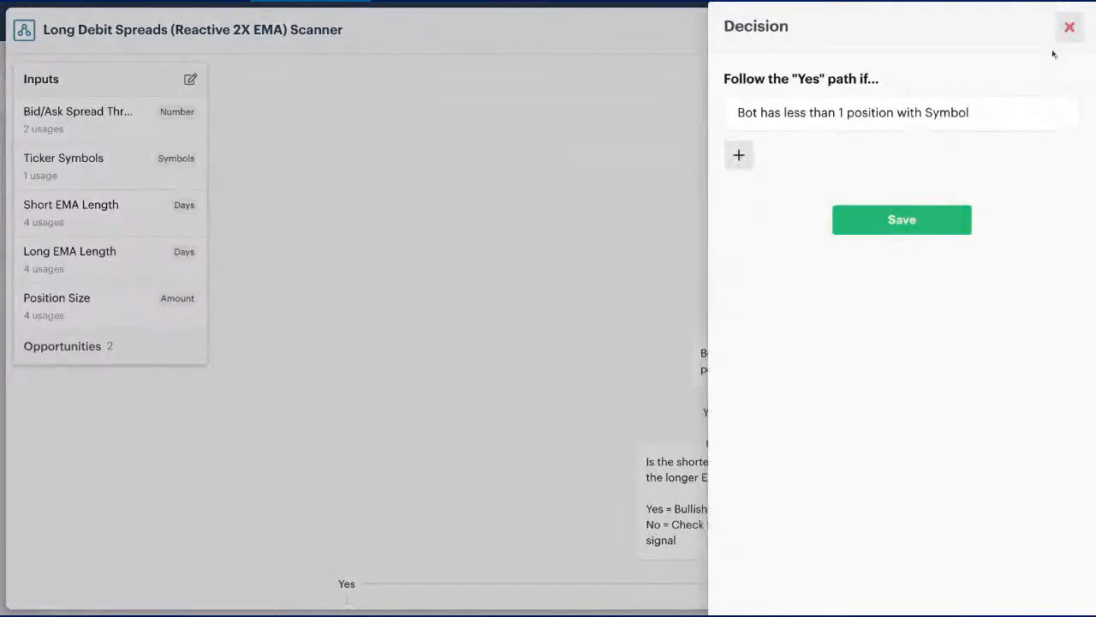
pyautogui.click(1070, 28)
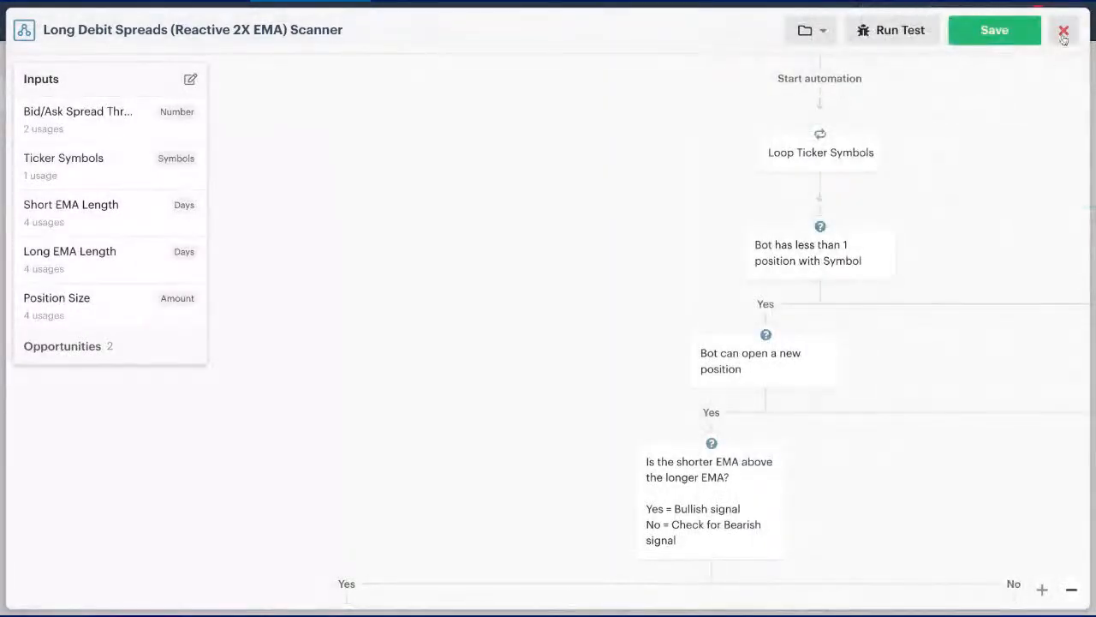
pyautogui.click(1064, 30)
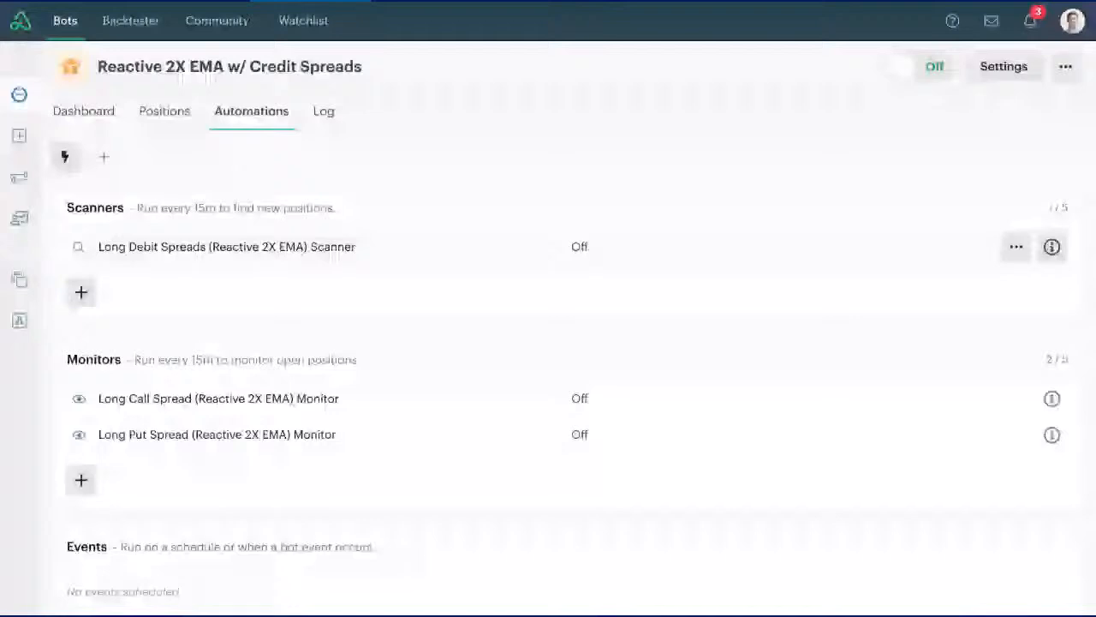
# - Add the Long Debit Spreads (Reactive 2X EMA) Scanner to the personal scanners folder in My Library and save the automation
pyautogui.click(227, 247)
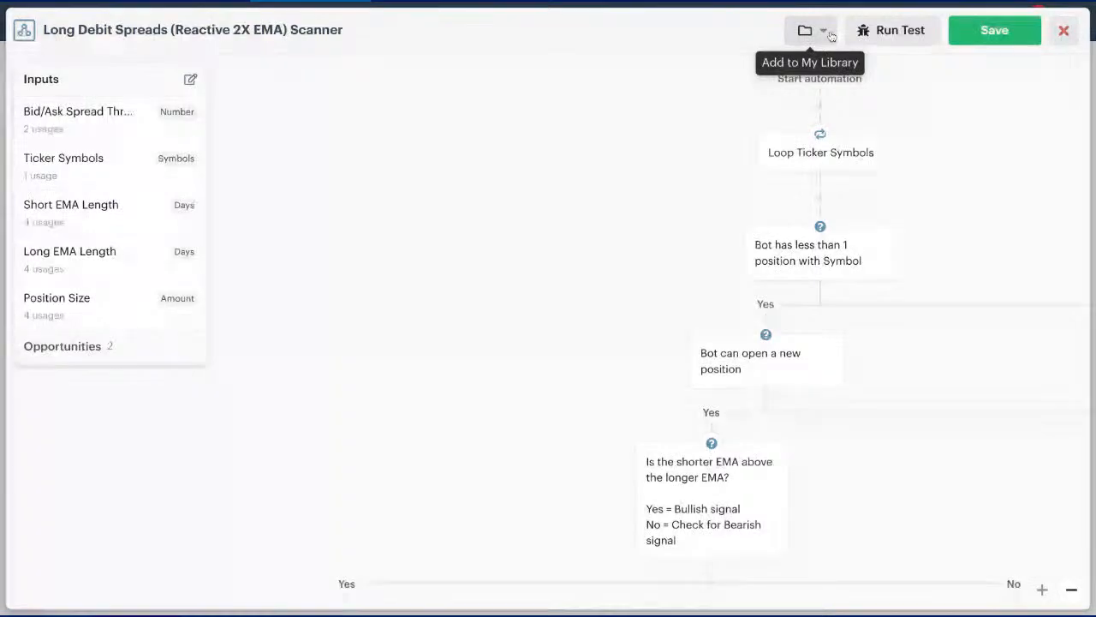
pyautogui.click(826, 33)
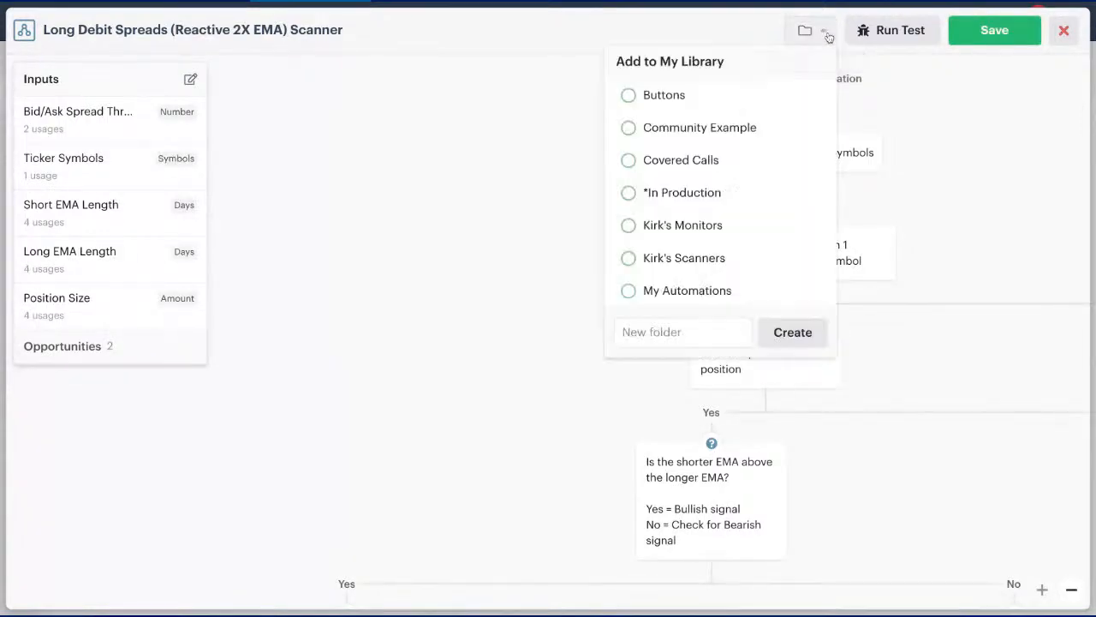
pyautogui.click(629, 259)
pyautogui.click(819, 30)
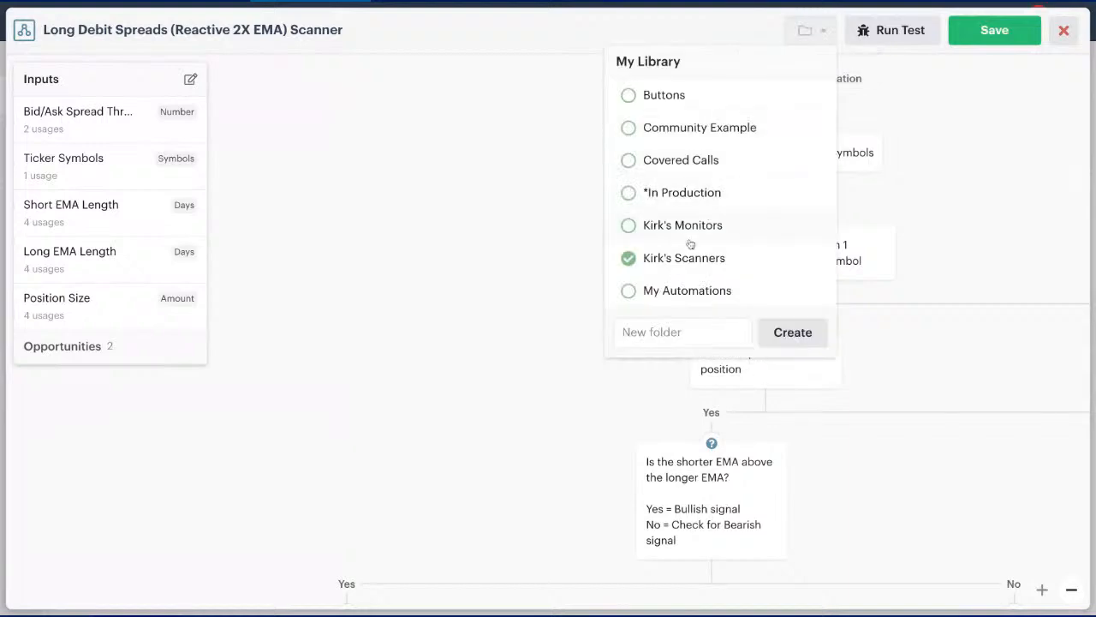
pyautogui.click(485, 221)
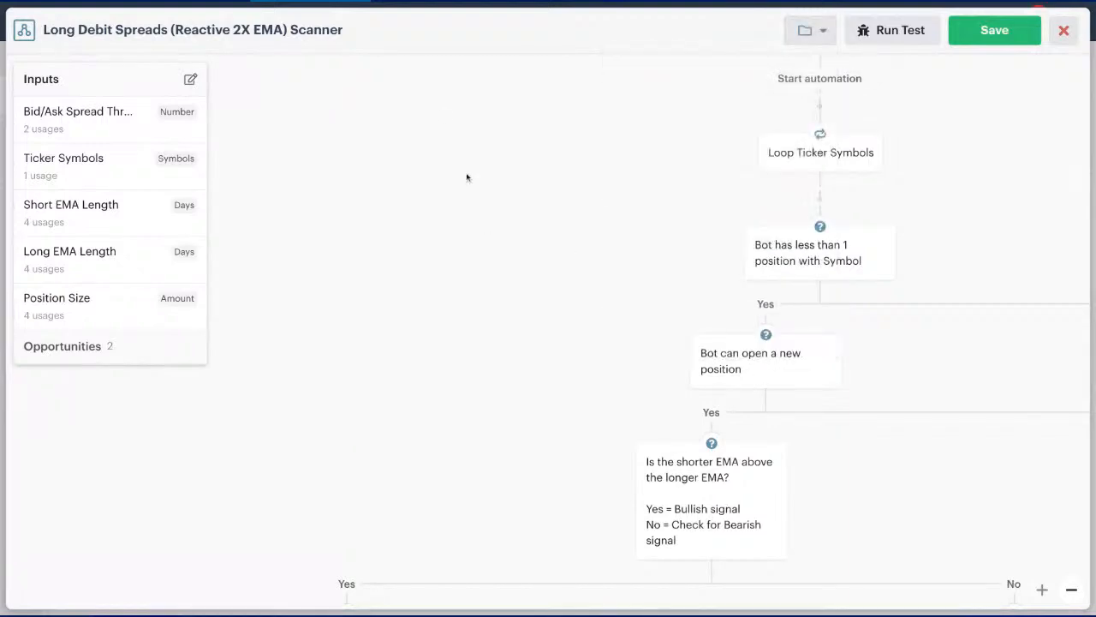
pyautogui.click(994, 33)
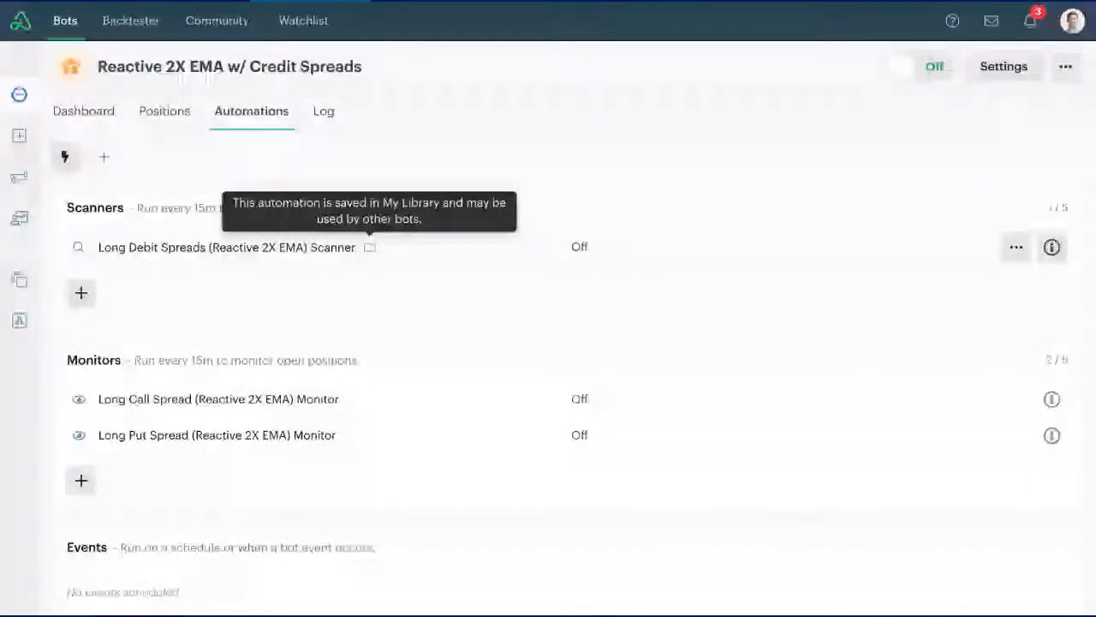
# - Add the Long Call Spread (Reactive 2X EMA) Monitor to My Library and save the automation
pyautogui.click(403, 403)
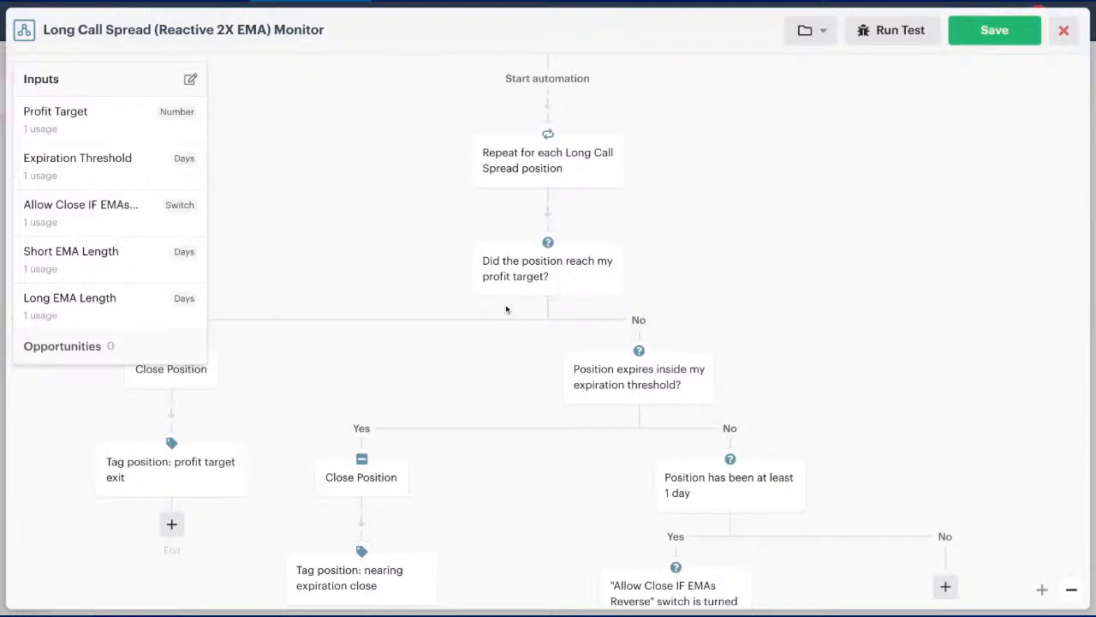
pyautogui.click(809, 30)
pyautogui.click(659, 262)
pyautogui.click(807, 31)
pyautogui.click(991, 34)
# - Add the Long Put Spread (Reactive 2X EMA) Monitor to the personal monitors folder in My Library and save the automation
pyautogui.click(411, 438)
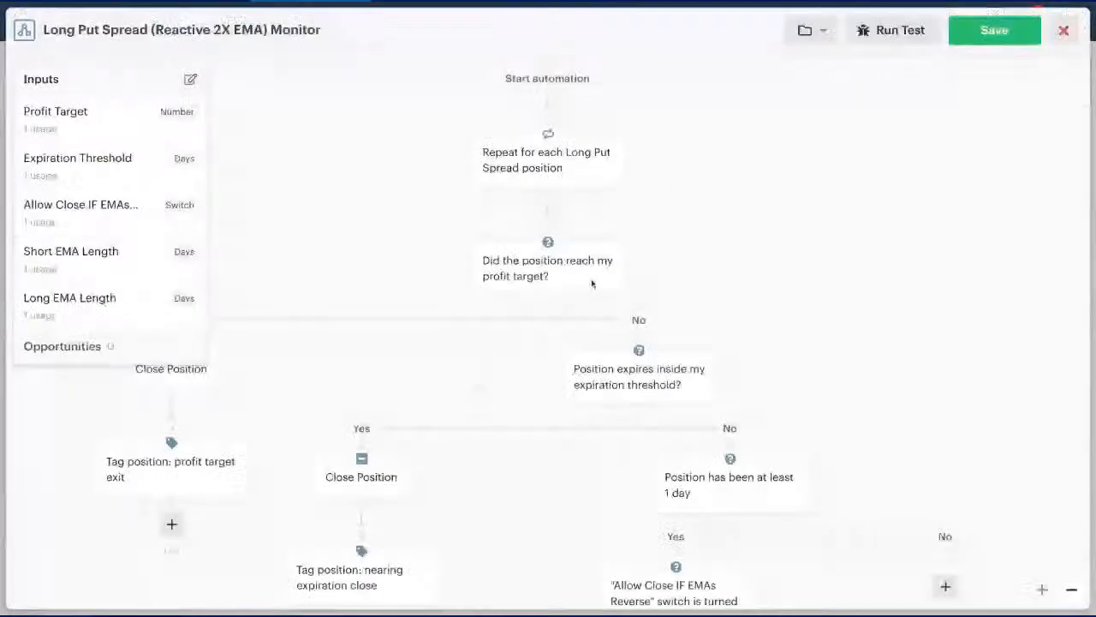
pyautogui.click(819, 35)
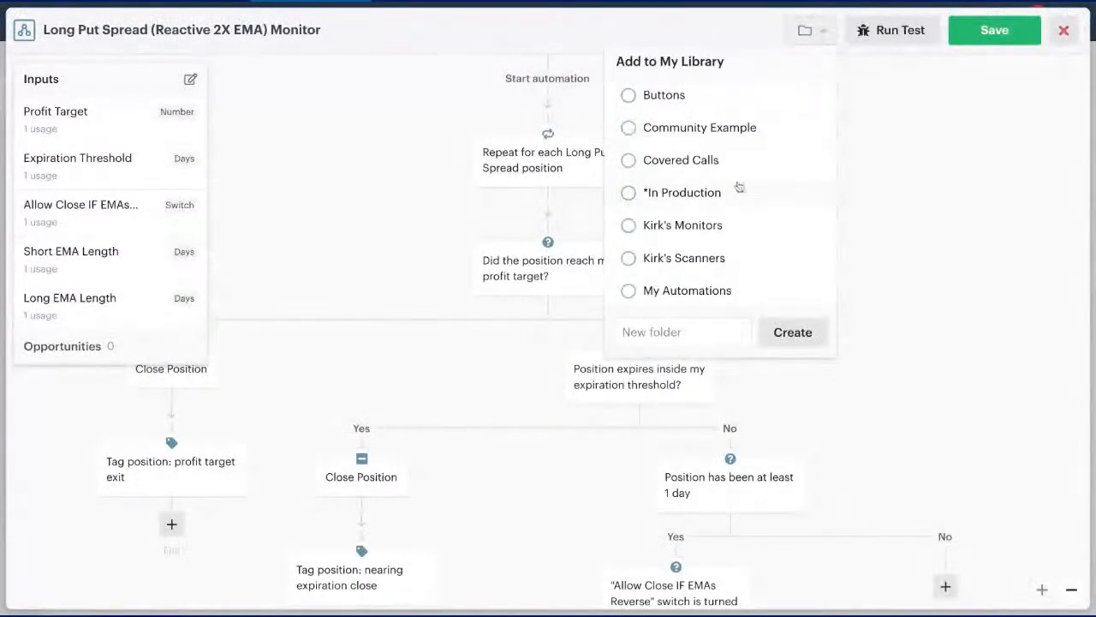
pyautogui.click(704, 229)
pyautogui.click(985, 38)
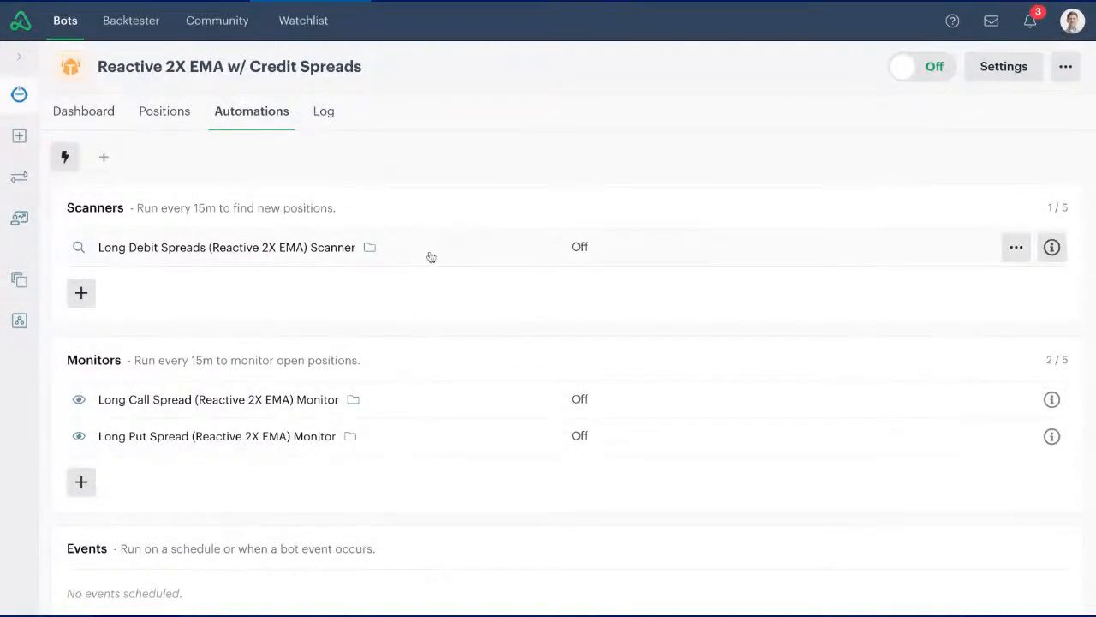
# - Remove the Long Debit Spreads (Reactive 2X EMA) Scanner from the bot's automations
pyautogui.click(1016, 247)
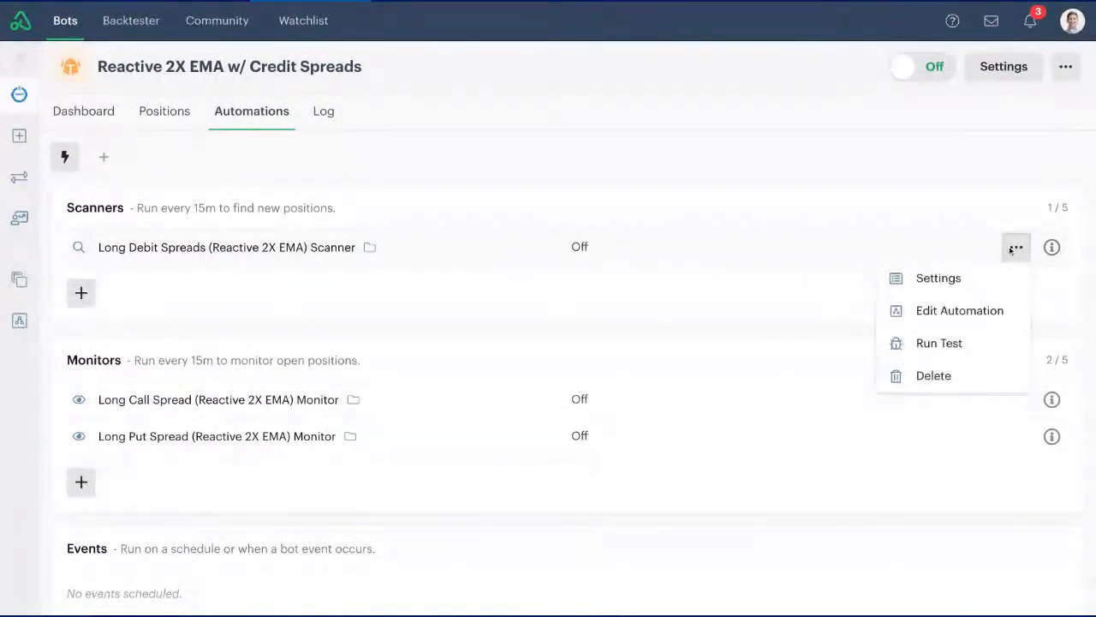
pyautogui.click(930, 376)
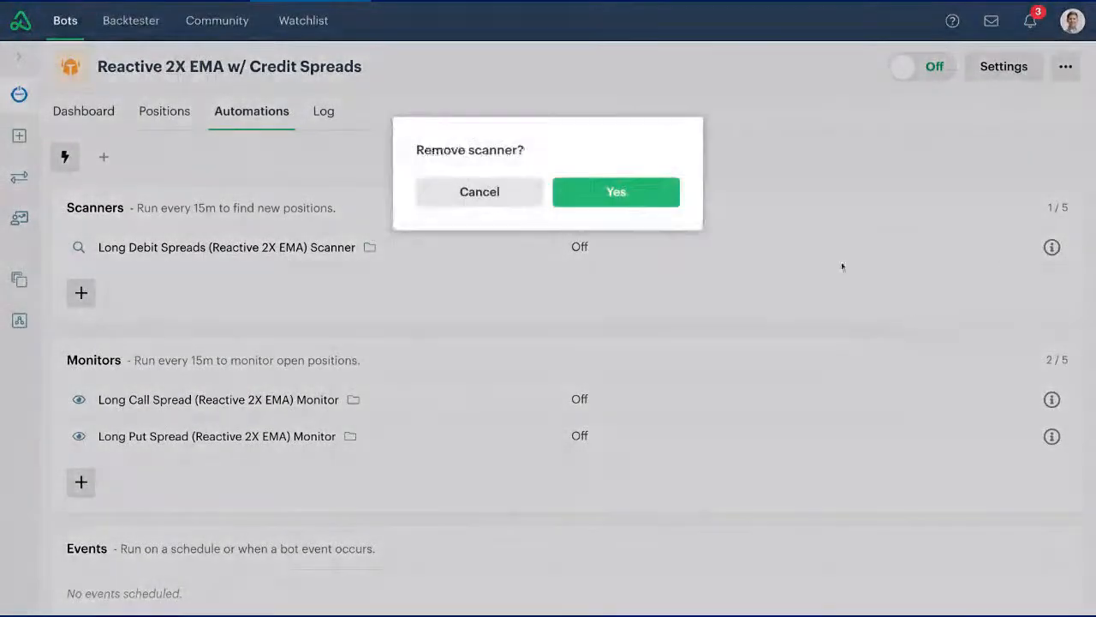
pyautogui.click(592, 200)
# - Remove the Long Call Spread and Long Put Spread (Reactive 2X EMA) monitors from the bot
pyautogui.click(981, 412)
pyautogui.click(943, 521)
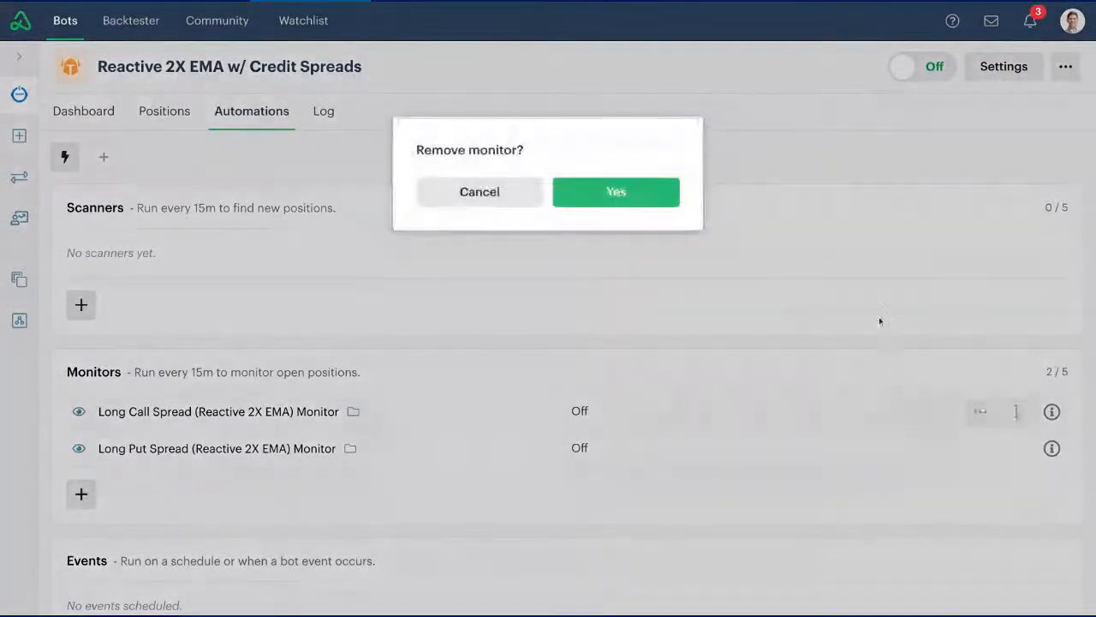
pyautogui.click(672, 196)
pyautogui.click(1014, 412)
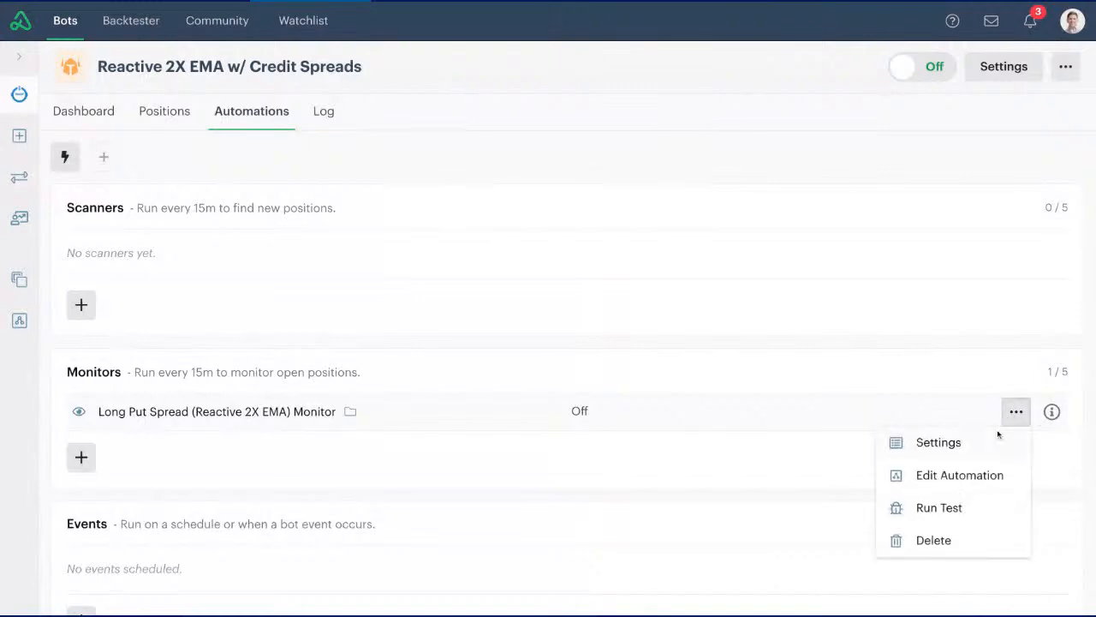
pyautogui.click(960, 532)
pyautogui.click(661, 203)
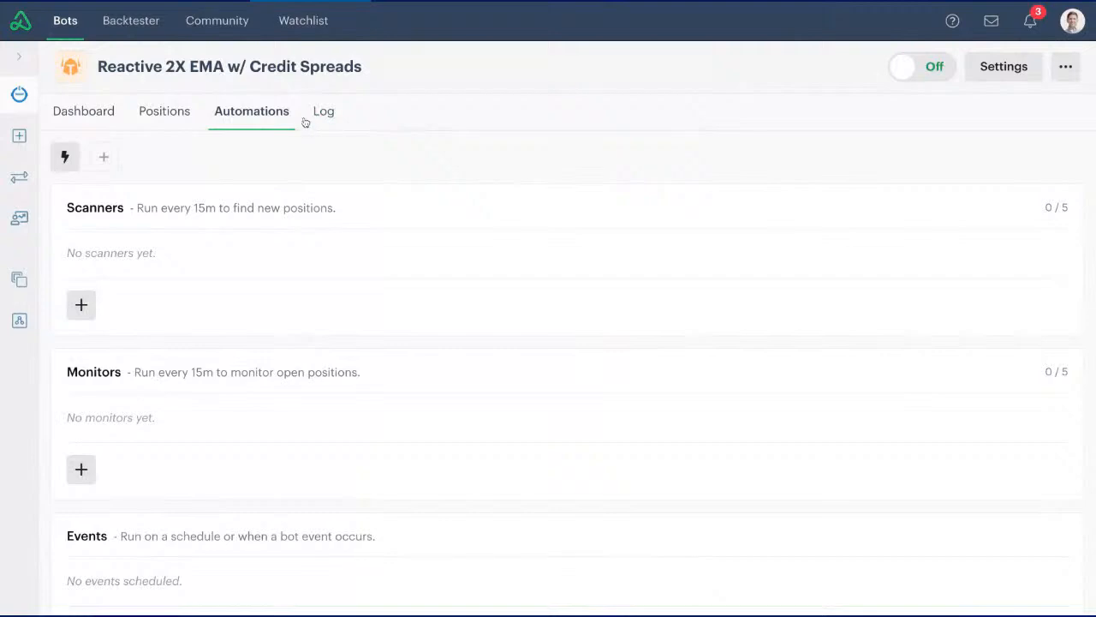
# - Start a new scanner for the bot from a copy of the library's Long Debit Spreads (Reactive 2X EMA) Scanner
pyautogui.click(81, 305)
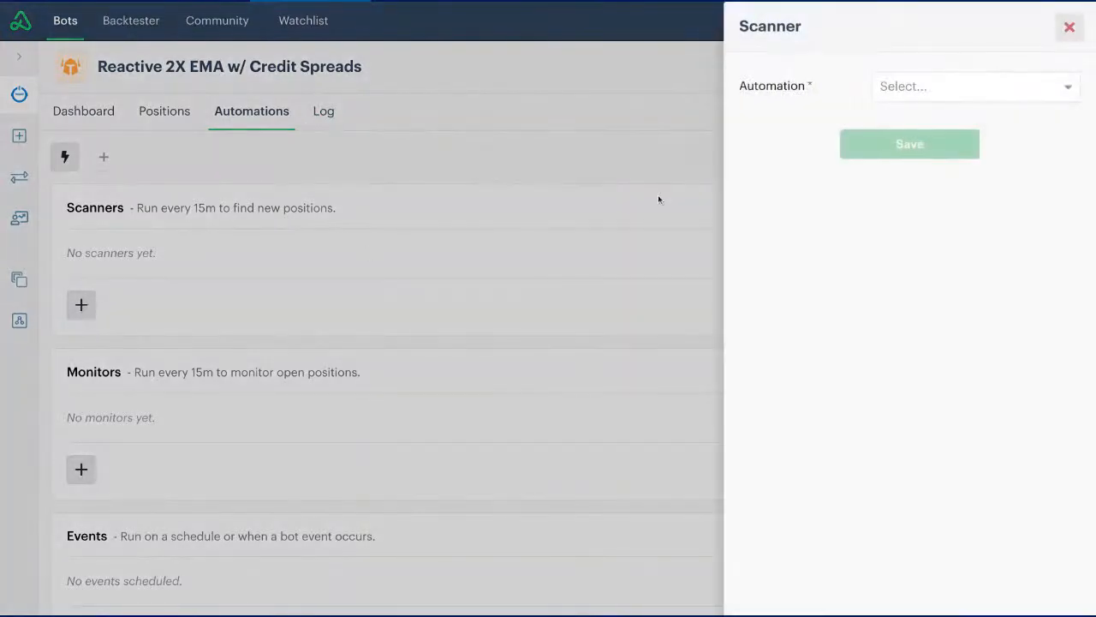
pyautogui.click(951, 86)
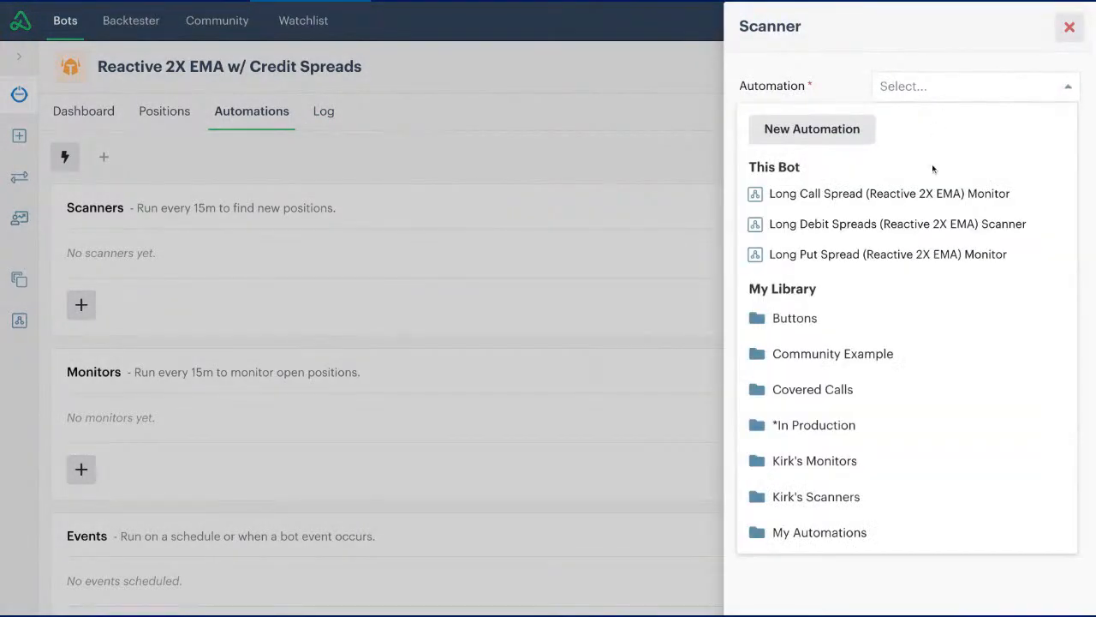
pyautogui.moveTo(942, 258)
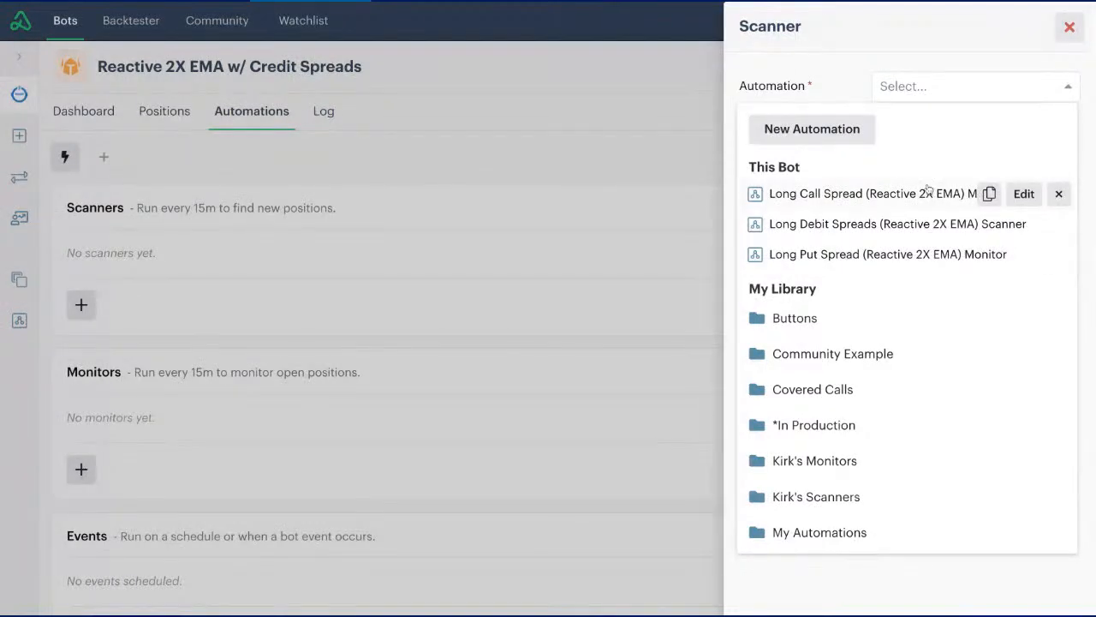
pyautogui.click(835, 498)
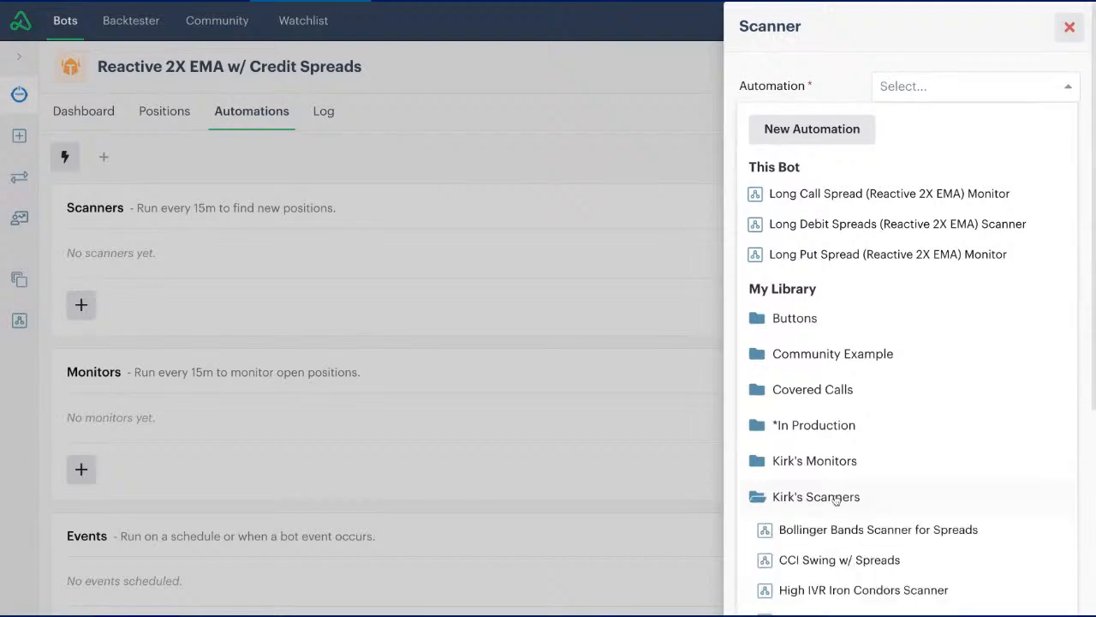
pyautogui.scroll(-3, 876, 399)
pyautogui.scroll(-1, 907, 356)
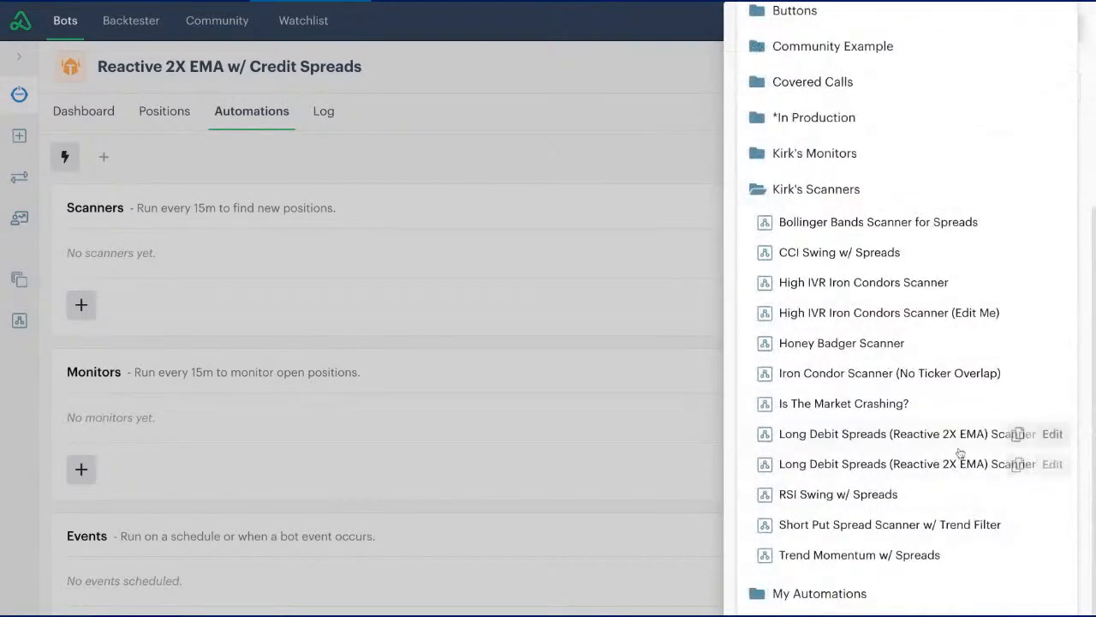
pyautogui.click(1017, 435)
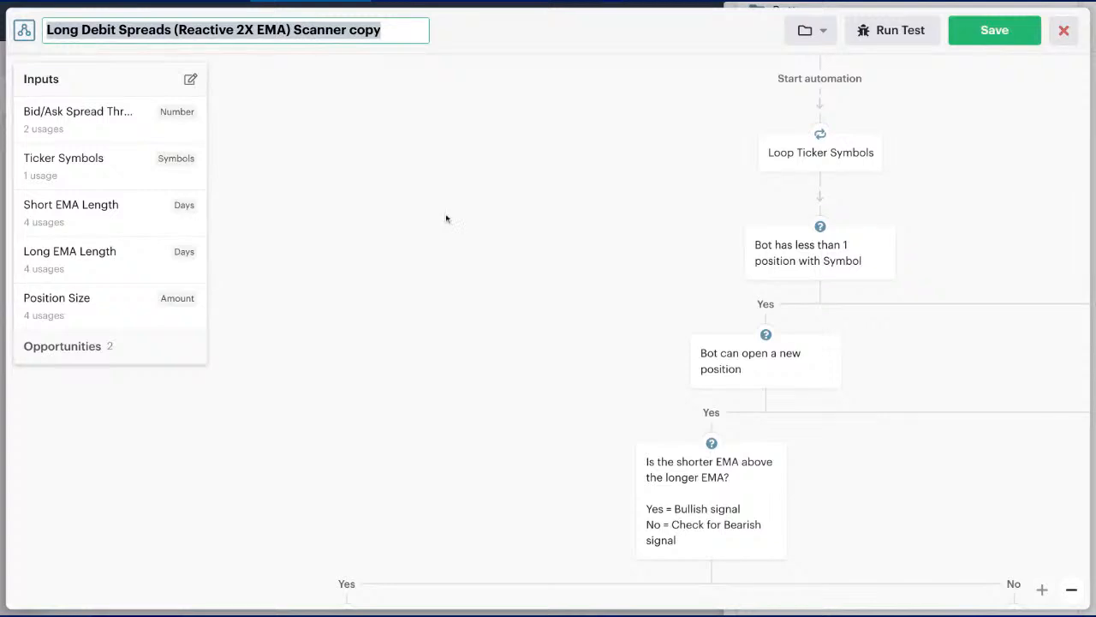
# - Rename the copied scanner "Short Credits Spreads (Reactive 2X EMA) Scanner" and add it to My Library
pyautogui.click(407, 35)
pyautogui.press('Return')
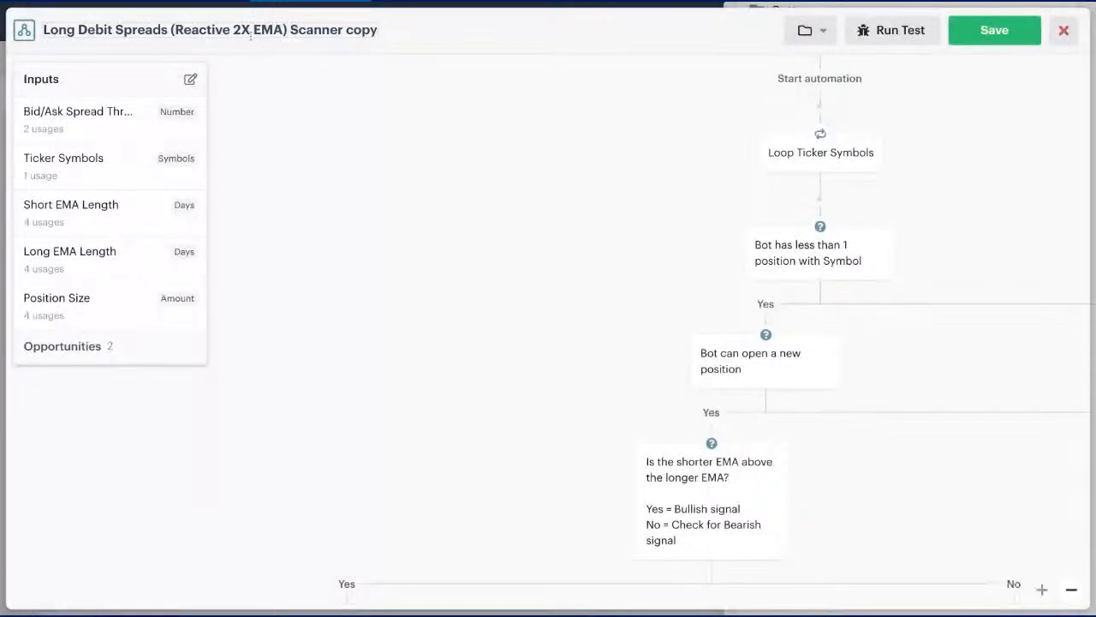
pyautogui.click(326, 30)
pyautogui.click(347, 30)
pyautogui.moveTo(348, 30); pyautogui.dragTo(381, 30)
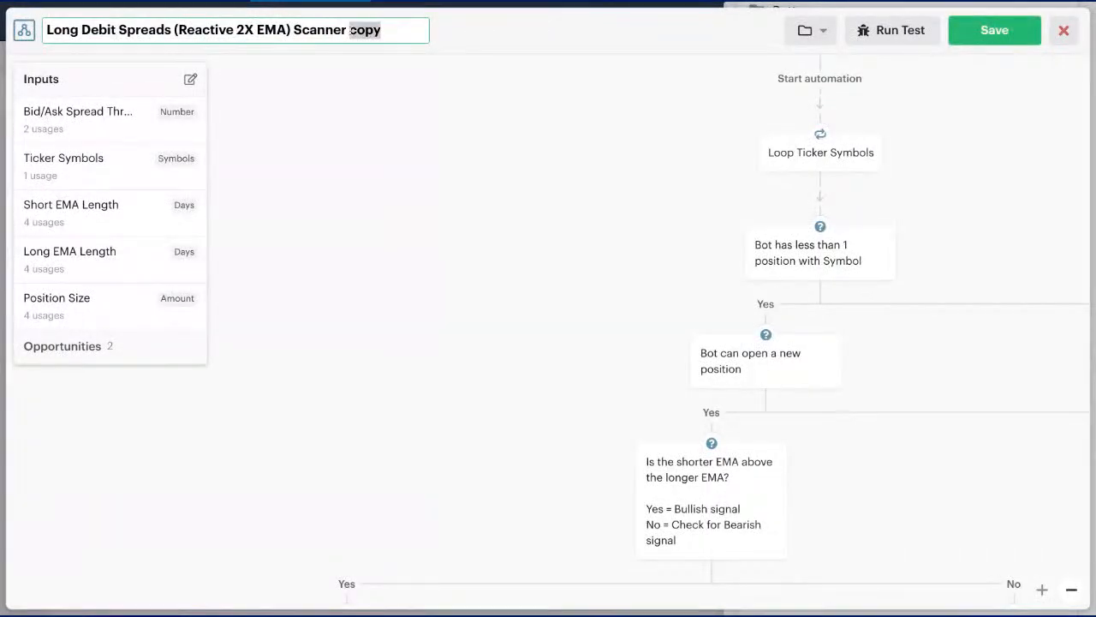
pyautogui.press('BackSpace')
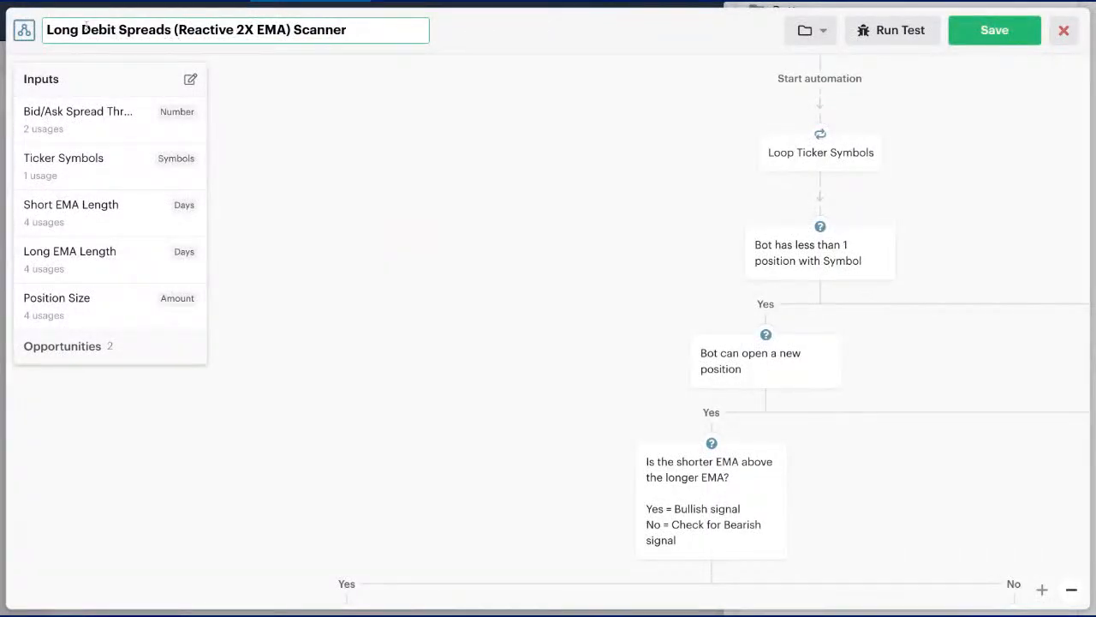
pyautogui.moveTo(118, 30); pyautogui.dragTo(47, 30)
pyautogui.press('BackSpace')
pyautogui.write('Short Credit')
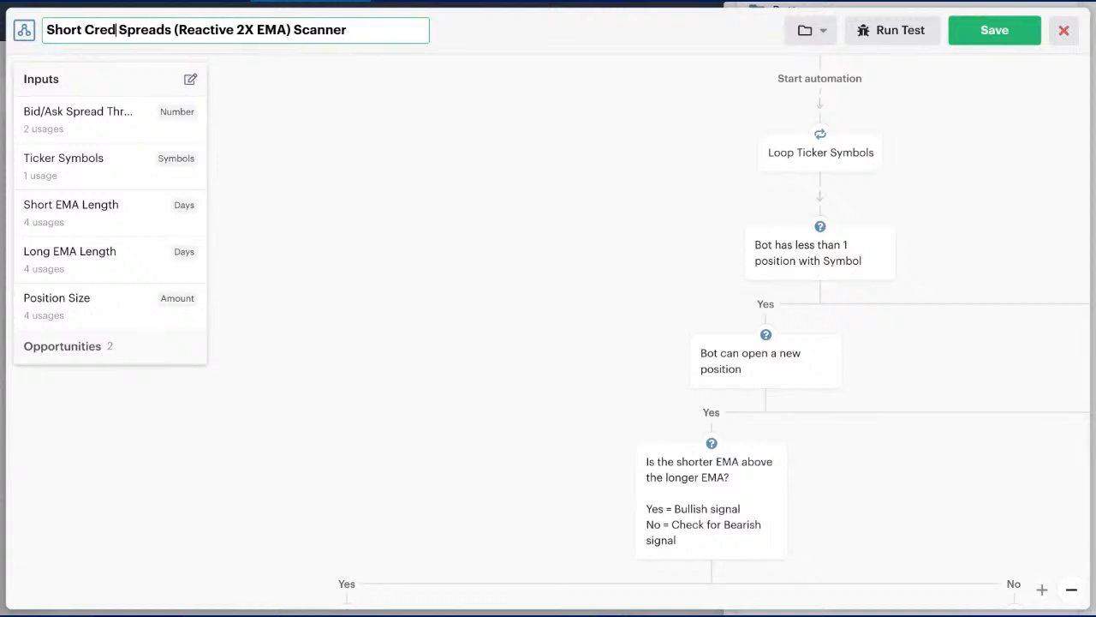
pyautogui.write('s')
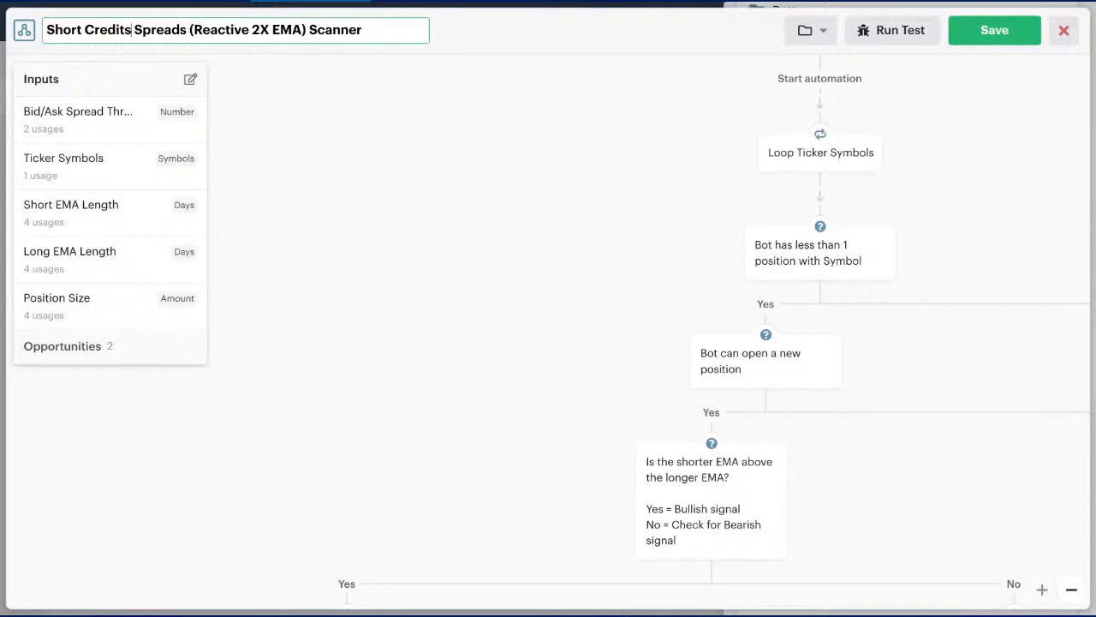
pyautogui.press('Return')
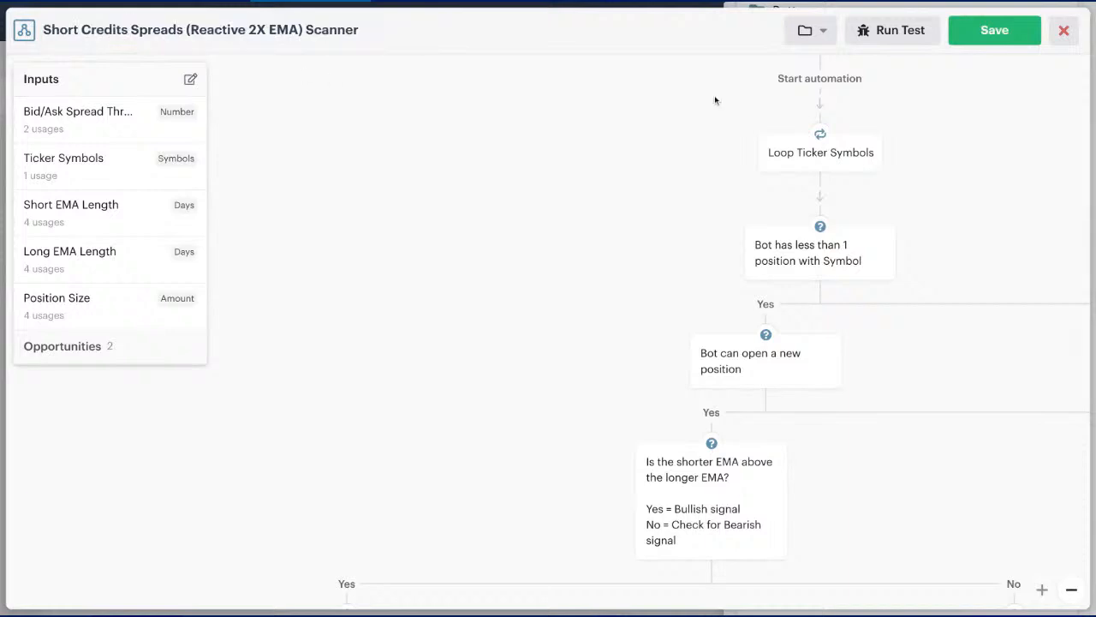
pyautogui.click(825, 34)
pyautogui.click(575, 203)
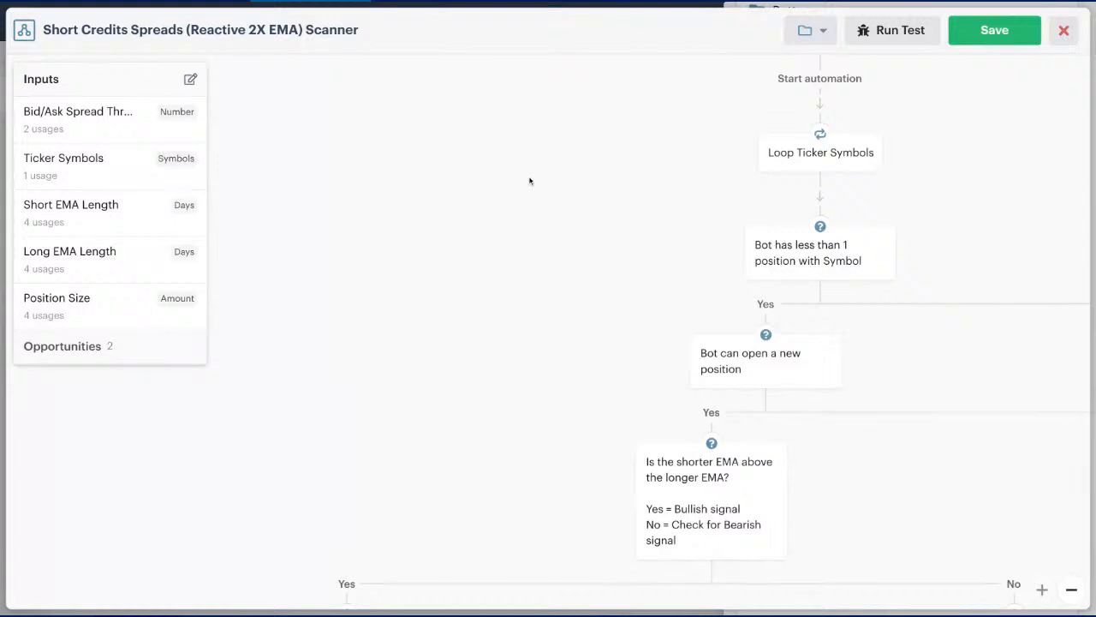
# - Collapse the list of inputs and examine the scanner's flow from the ticker symbol loop to the bullish and bearish EMA branches
pyautogui.hscroll(5, 528, 179)
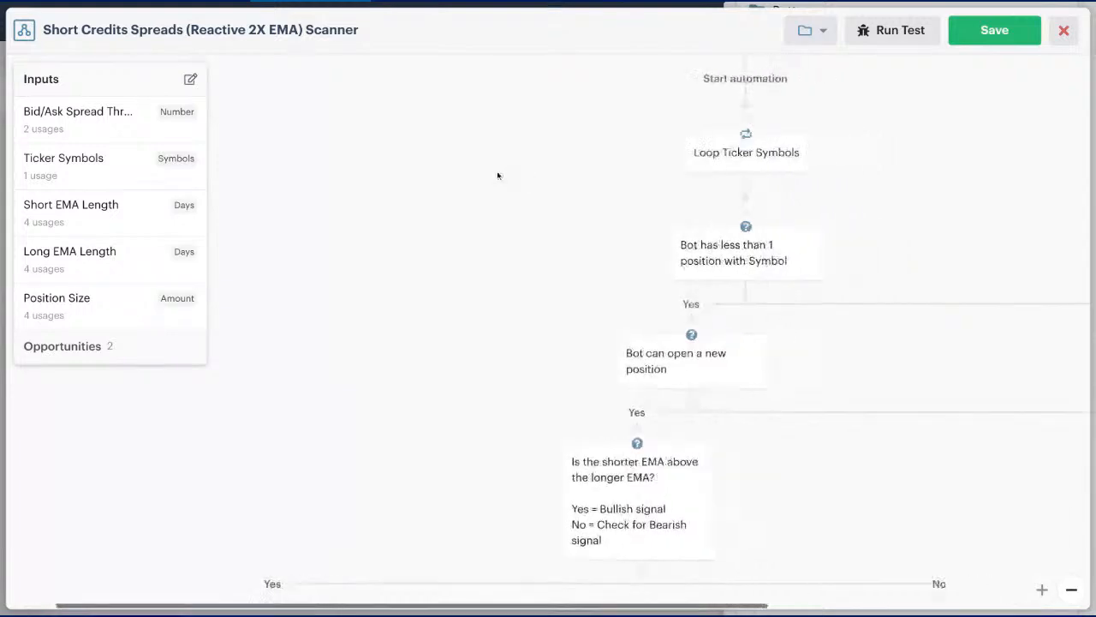
pyautogui.click(134, 84)
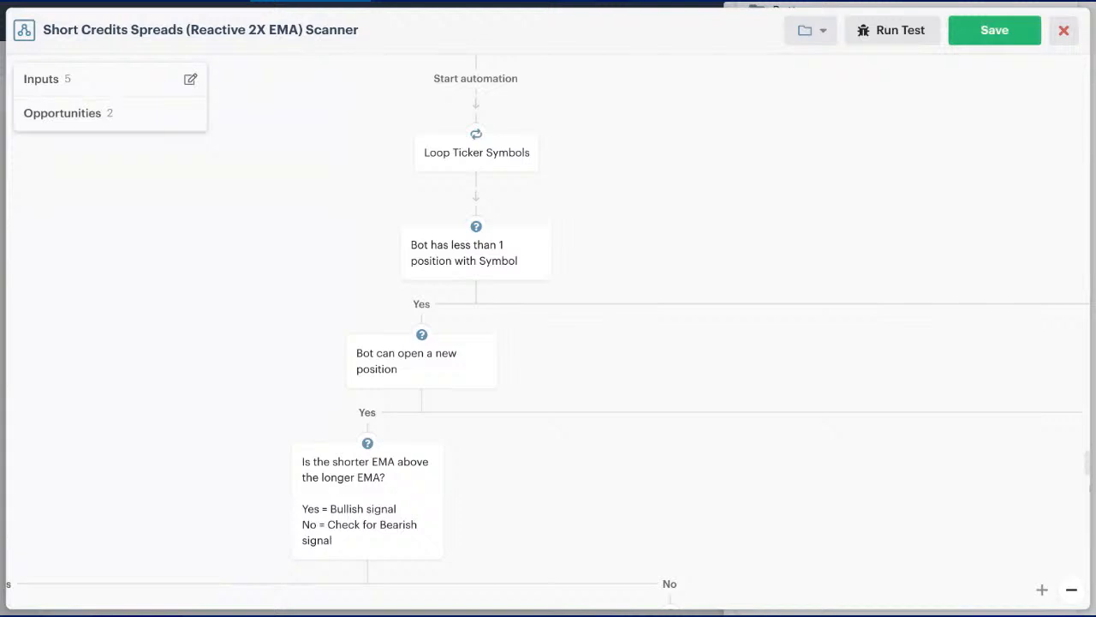
pyautogui.scroll(-1, 314, 161)
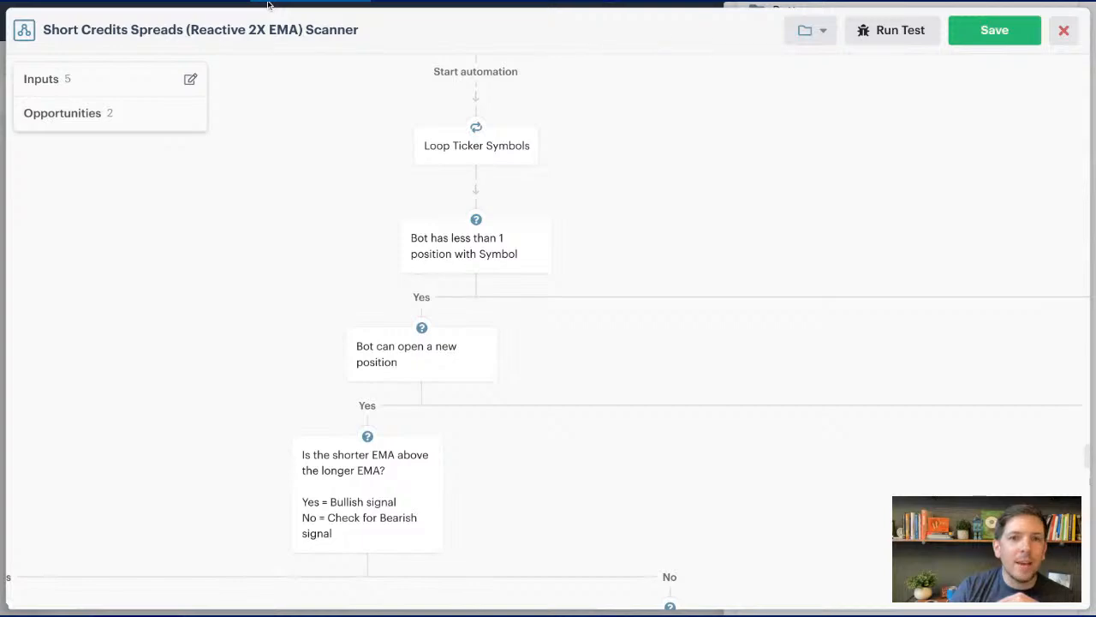
pyautogui.moveTo(478, 150)
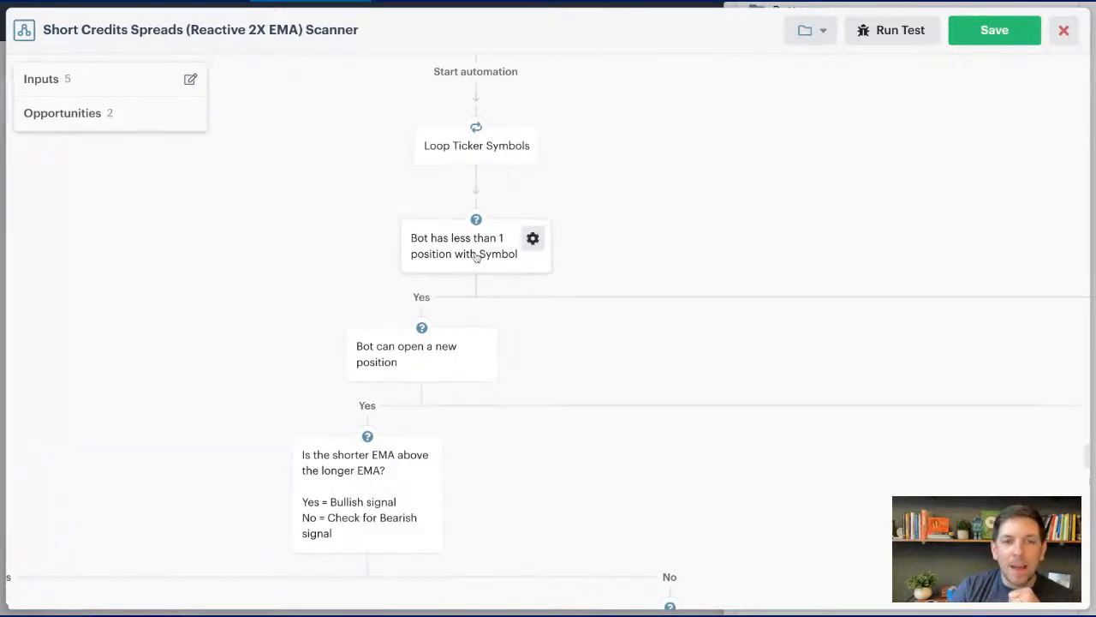
pyautogui.scroll(-5, 471, 261)
pyautogui.scroll(-5, 468, 271)
pyautogui.hscroll(-5, 467, 272)
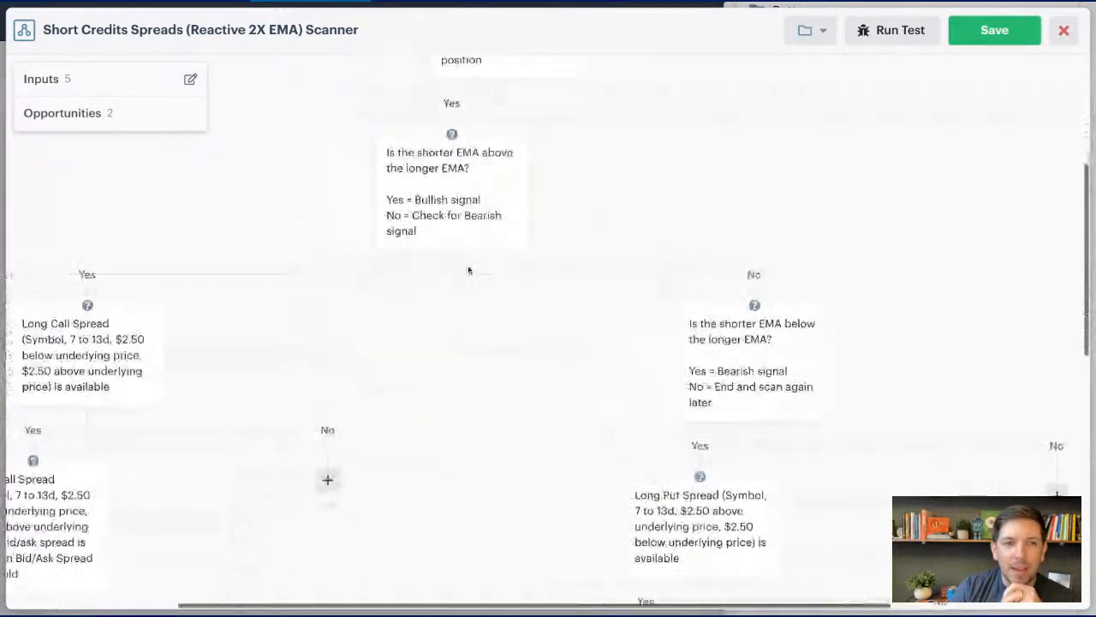
pyautogui.scroll(10, 469, 268)
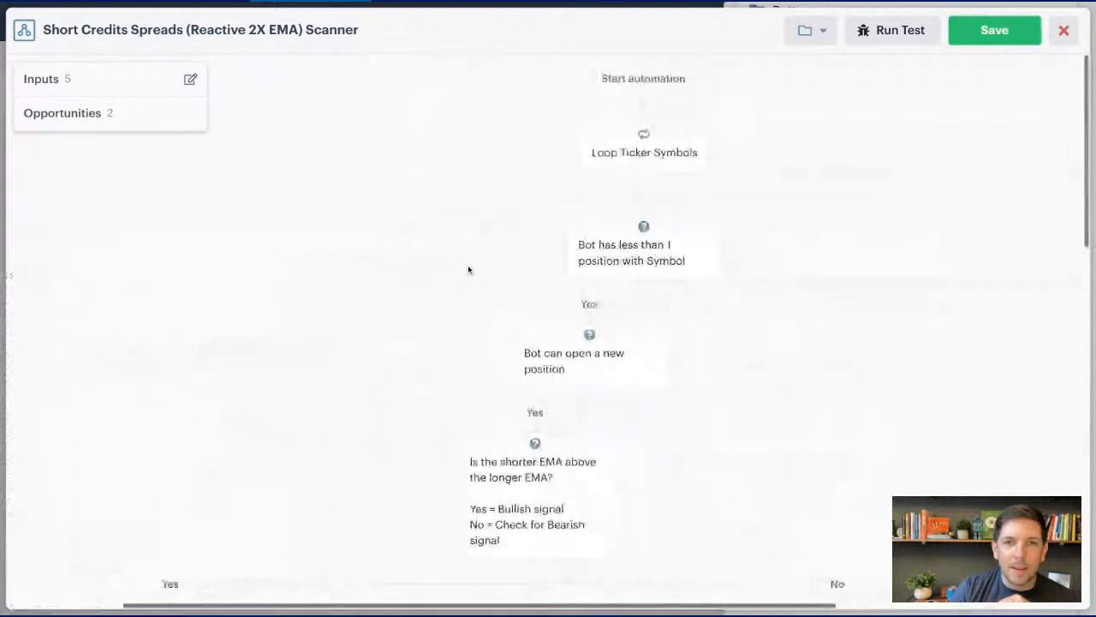
# - Check which symbols input the Loop Ticker Symbols action uses and save it as is
pyautogui.hscroll(5, 455, 245)
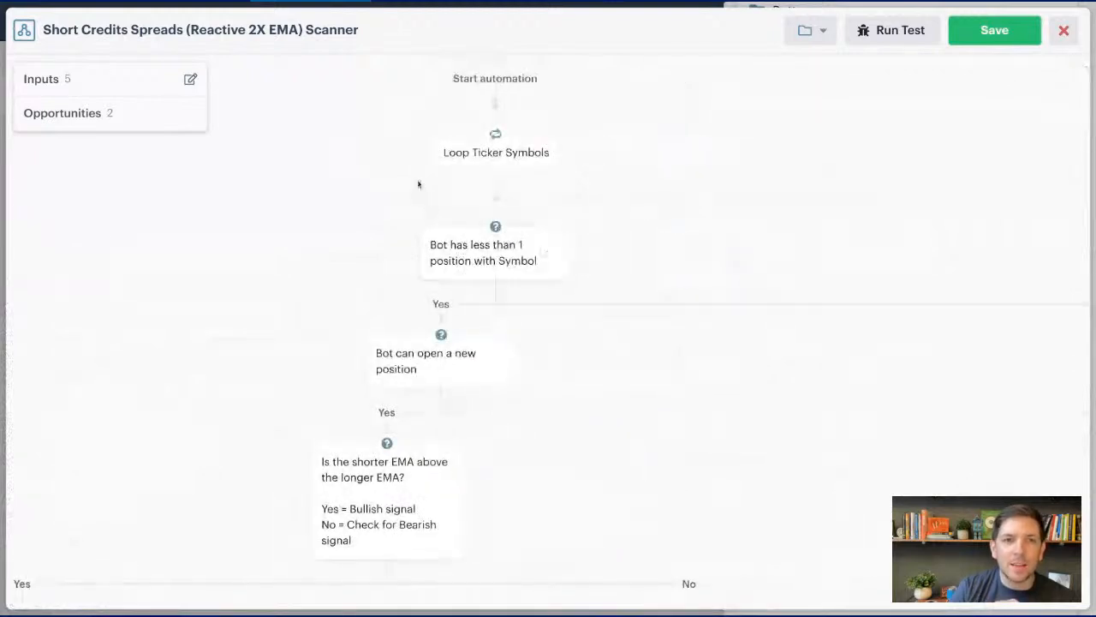
pyautogui.click(493, 154)
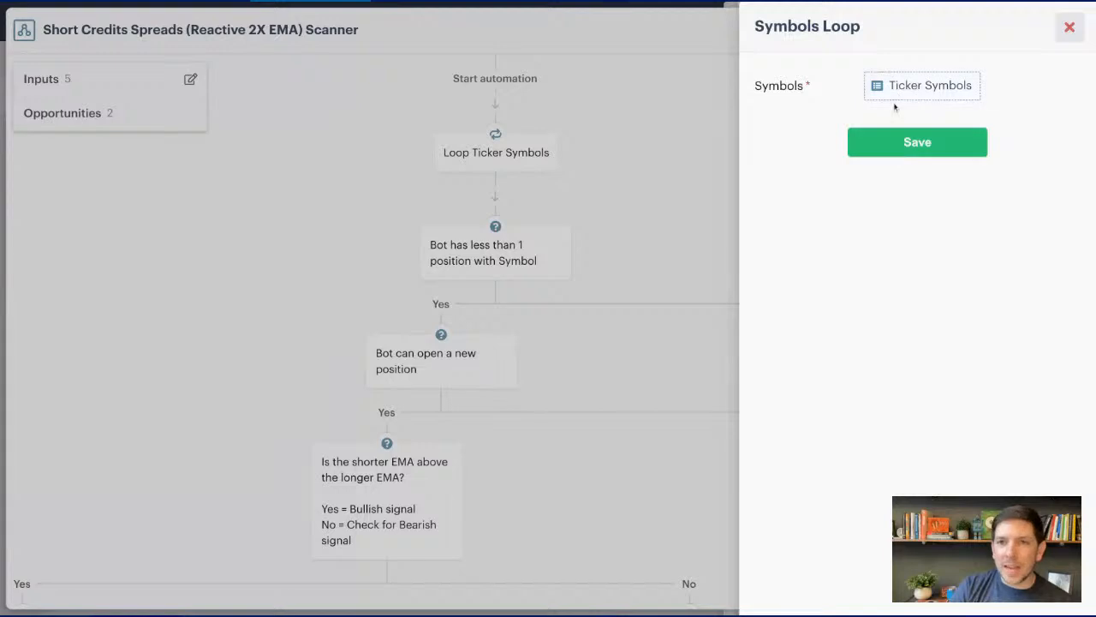
pyautogui.click(891, 146)
pyautogui.scroll(-1, 514, 179)
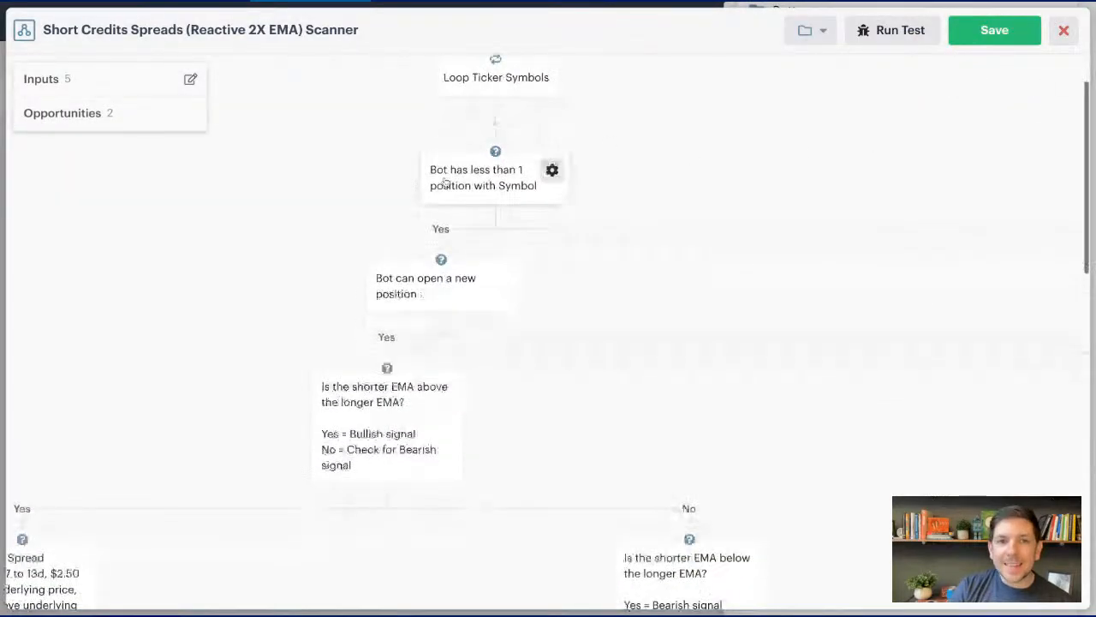
# - Try a limit of 3 positions in the decision on positions with the symbol and restore the limit to 1 position
pyautogui.click(495, 189)
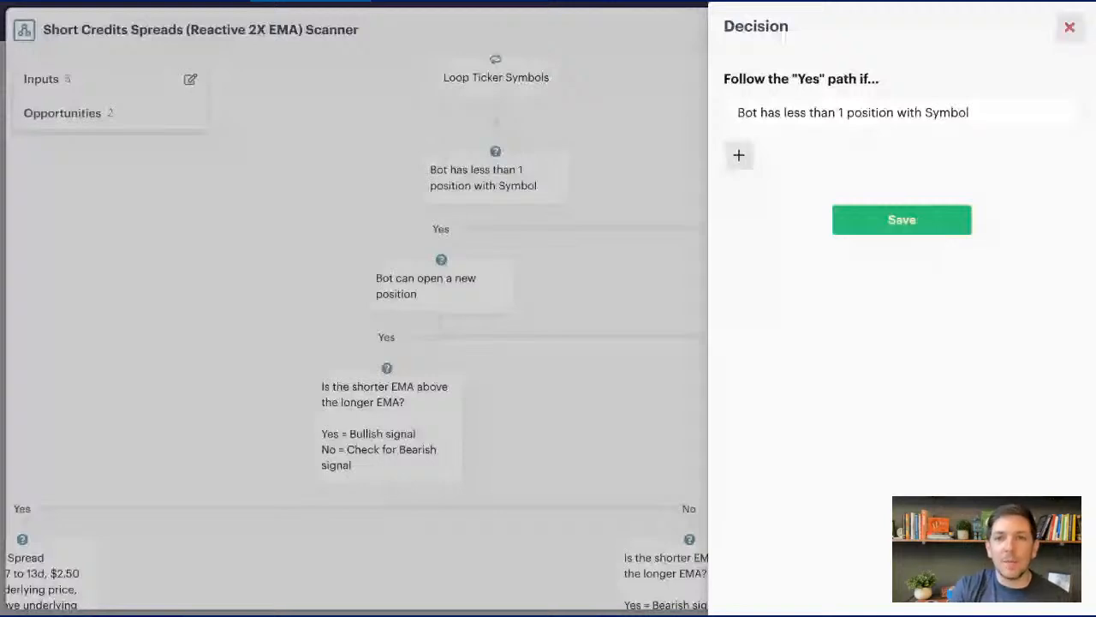
pyautogui.click(885, 112)
pyautogui.click(879, 101)
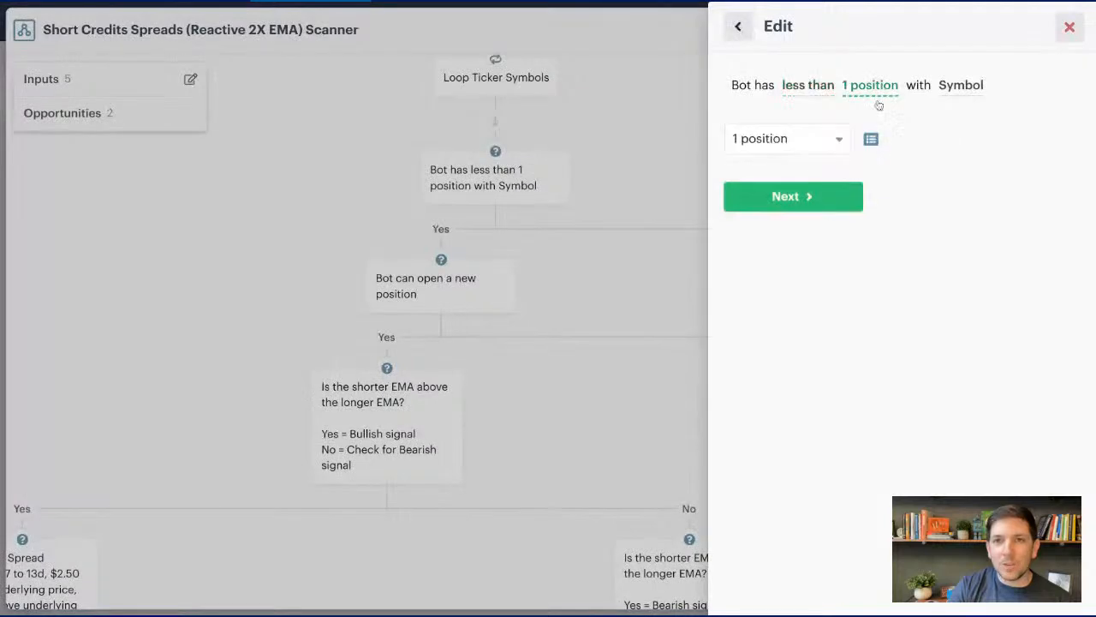
pyautogui.click(840, 139)
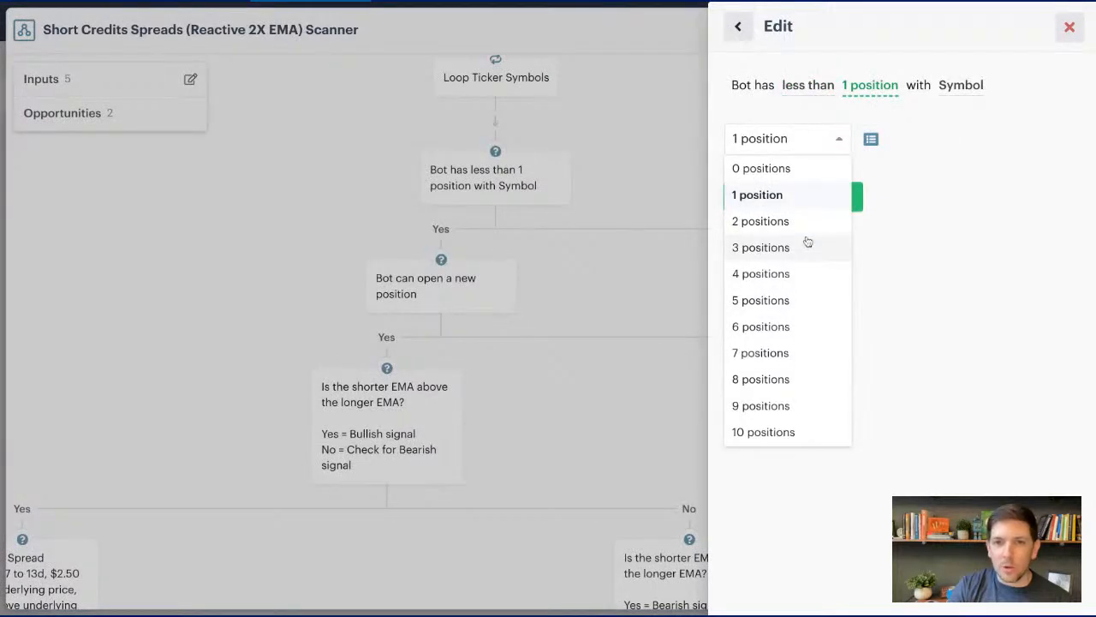
pyautogui.click(771, 247)
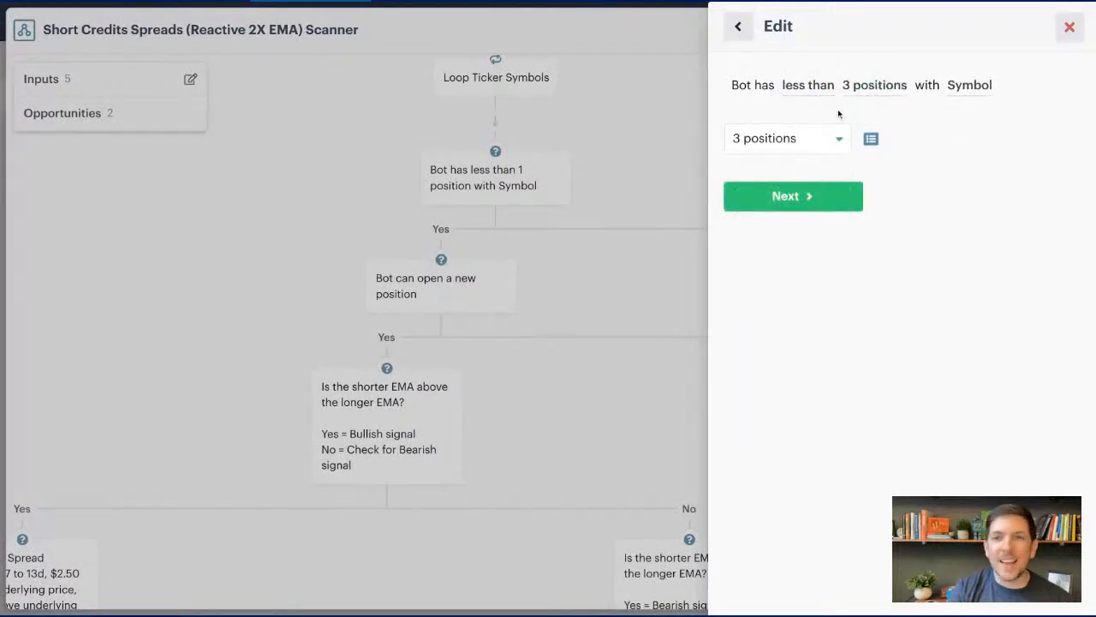
pyautogui.click(815, 139)
pyautogui.click(812, 194)
pyautogui.click(822, 198)
pyautogui.click(822, 197)
pyautogui.click(886, 219)
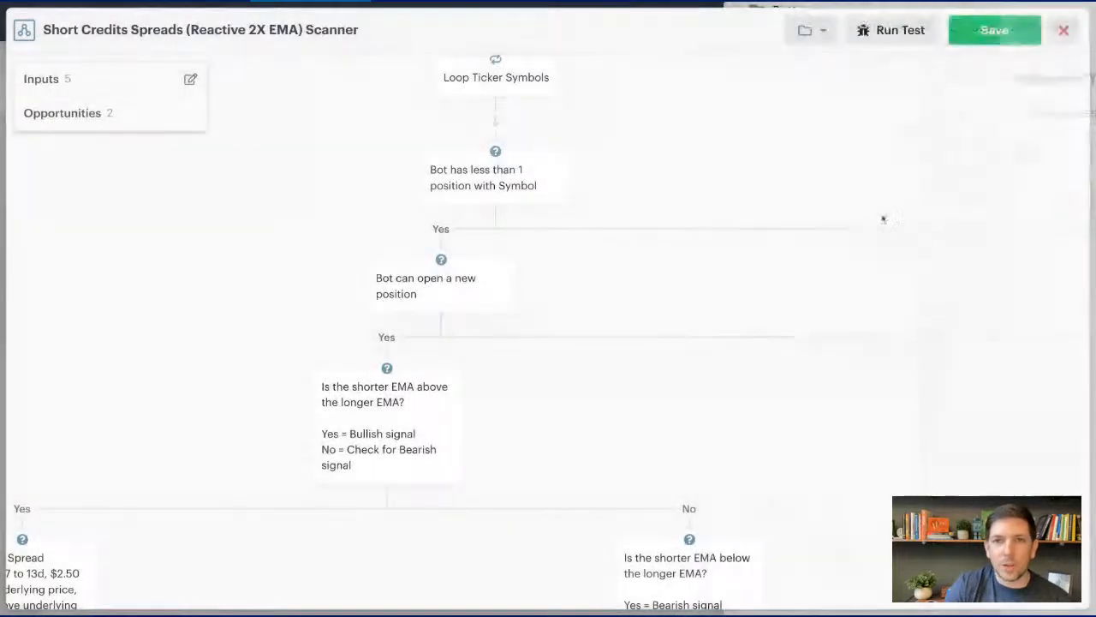
# - Examine the conditions behind the new-position decision and the bullish and bearish EMA crossover decisions
pyautogui.click(500, 276)
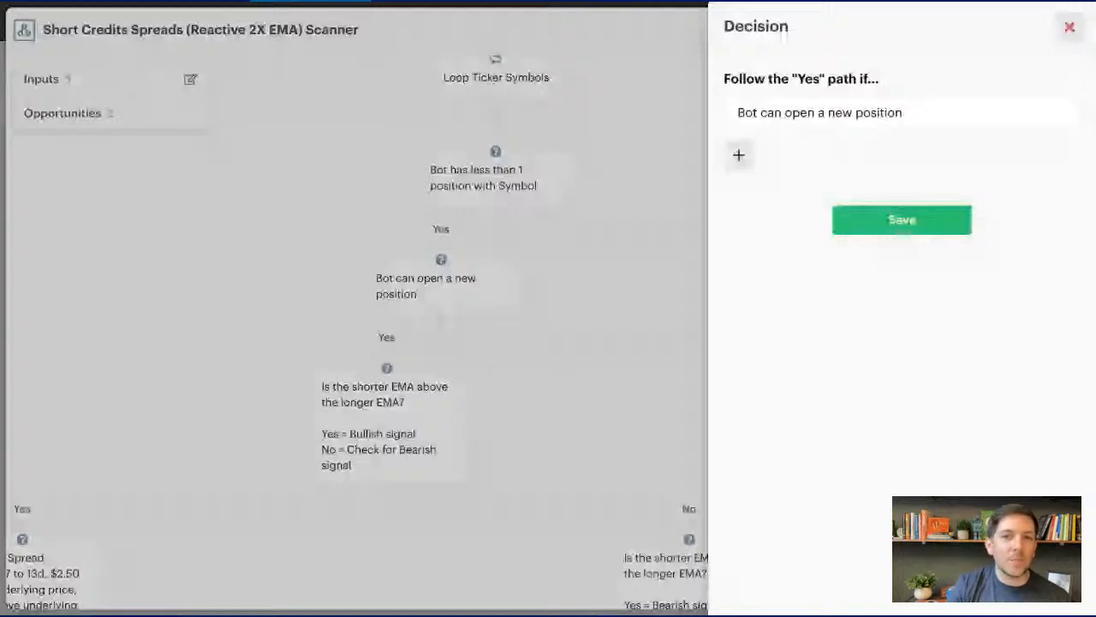
pyautogui.click(872, 224)
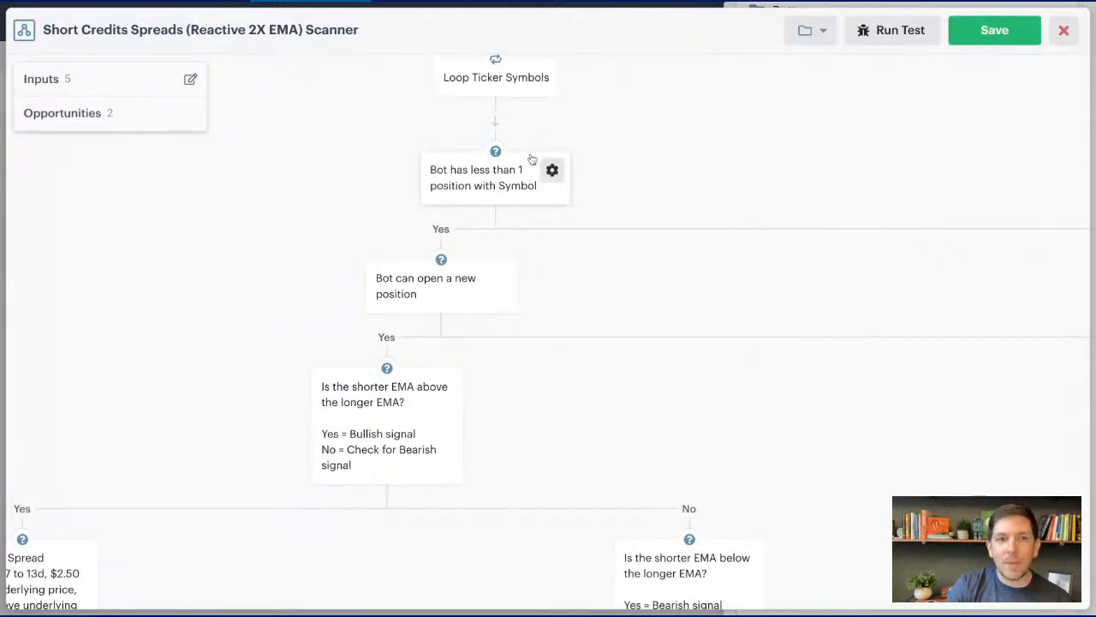
pyautogui.scroll(-2, 529, 161)
pyautogui.scroll(-4, 531, 166)
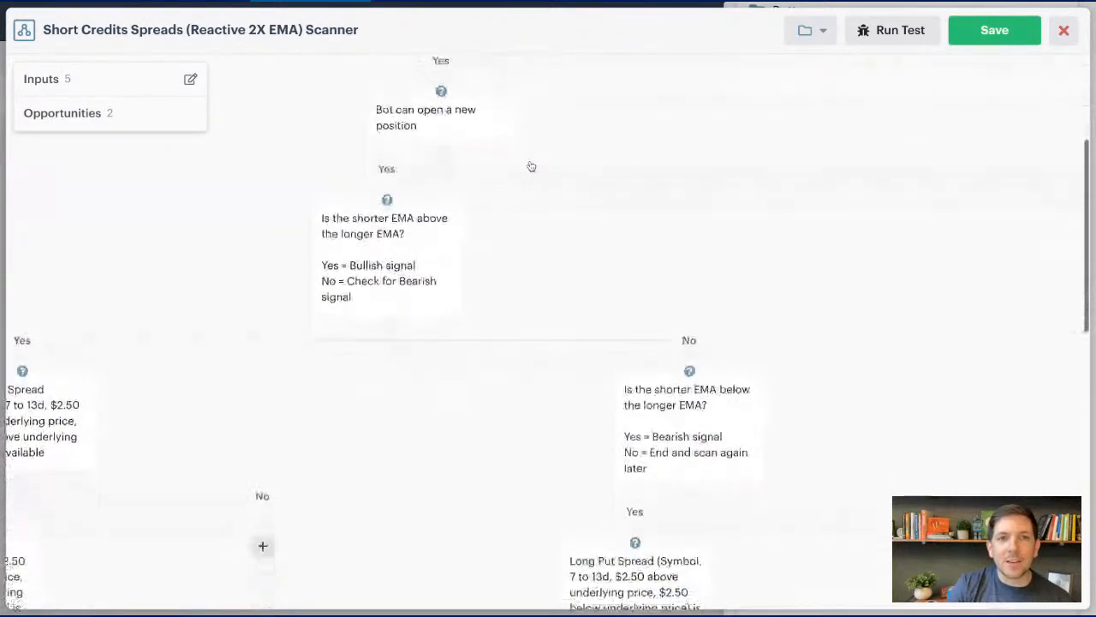
pyautogui.click(390, 176)
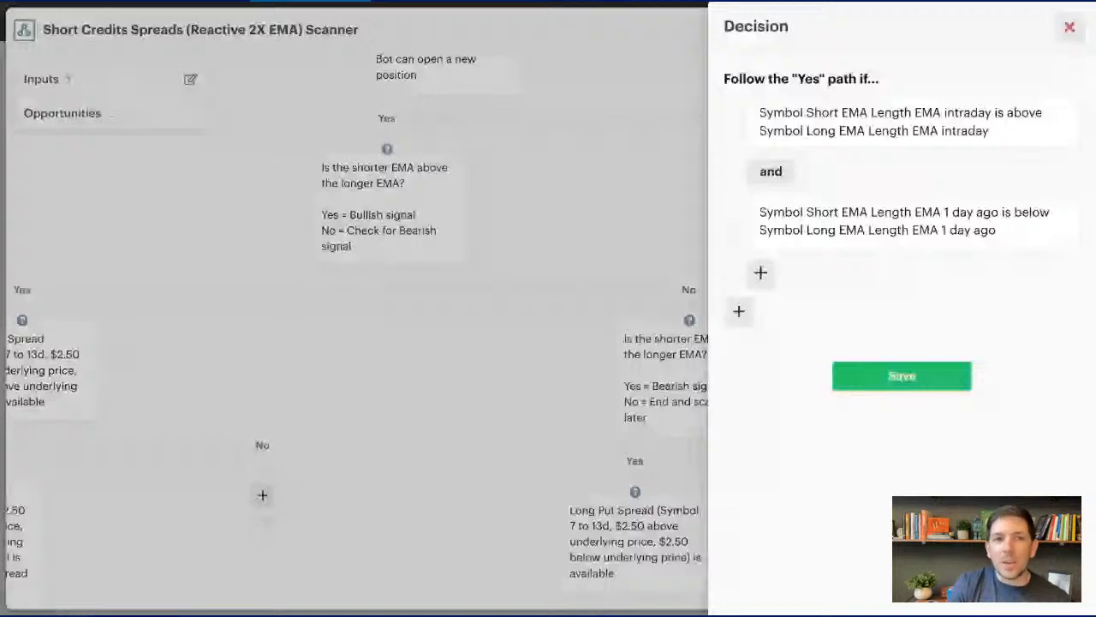
pyautogui.click(885, 374)
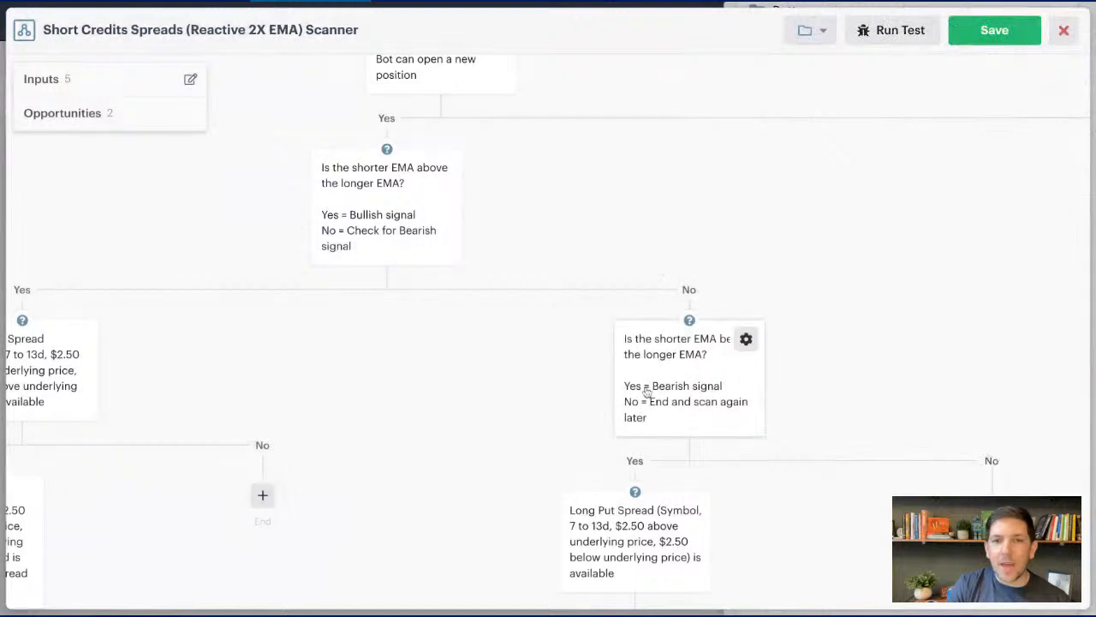
pyautogui.click(681, 387)
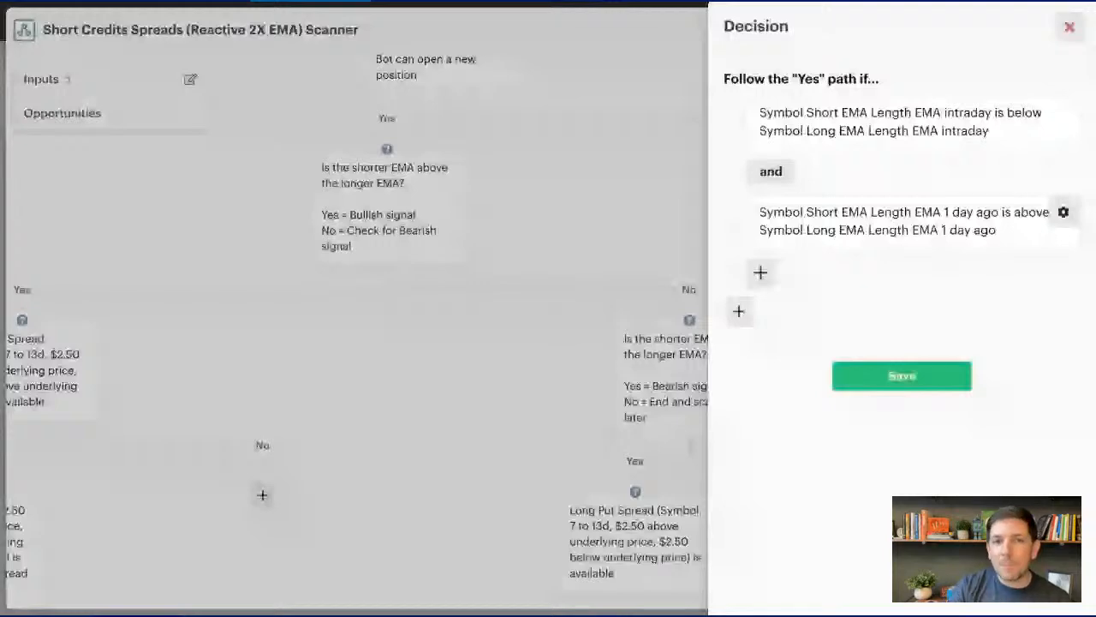
pyautogui.click(888, 377)
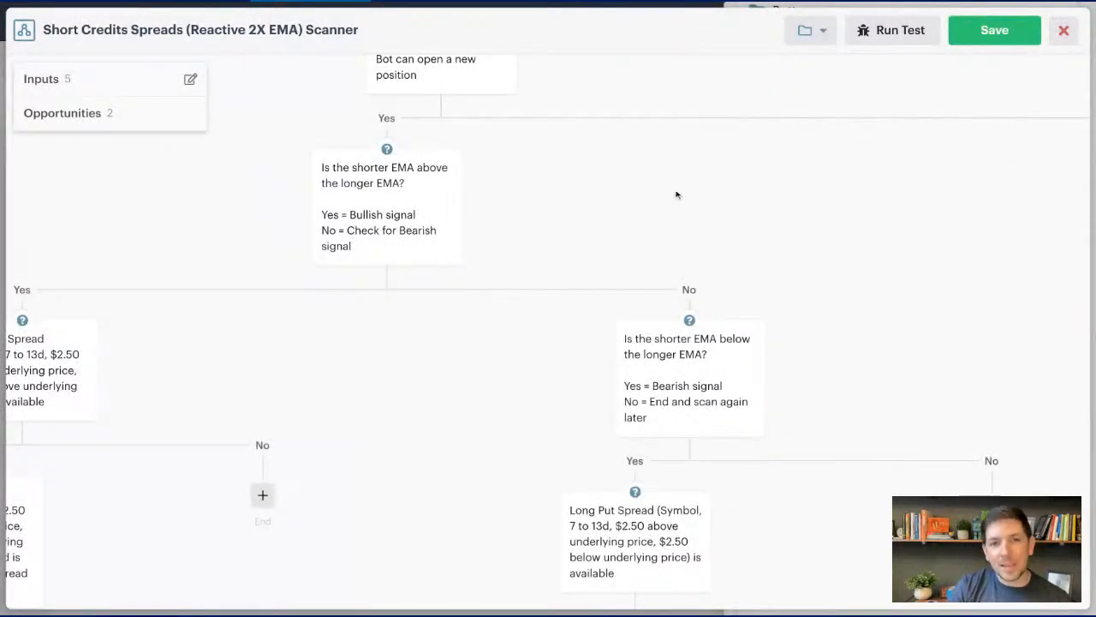
# - Examine the Long Call Spread and Long Put Spread branches from the EMA signal decisions down to their open-position actions
pyautogui.scroll(-1, 378, 209)
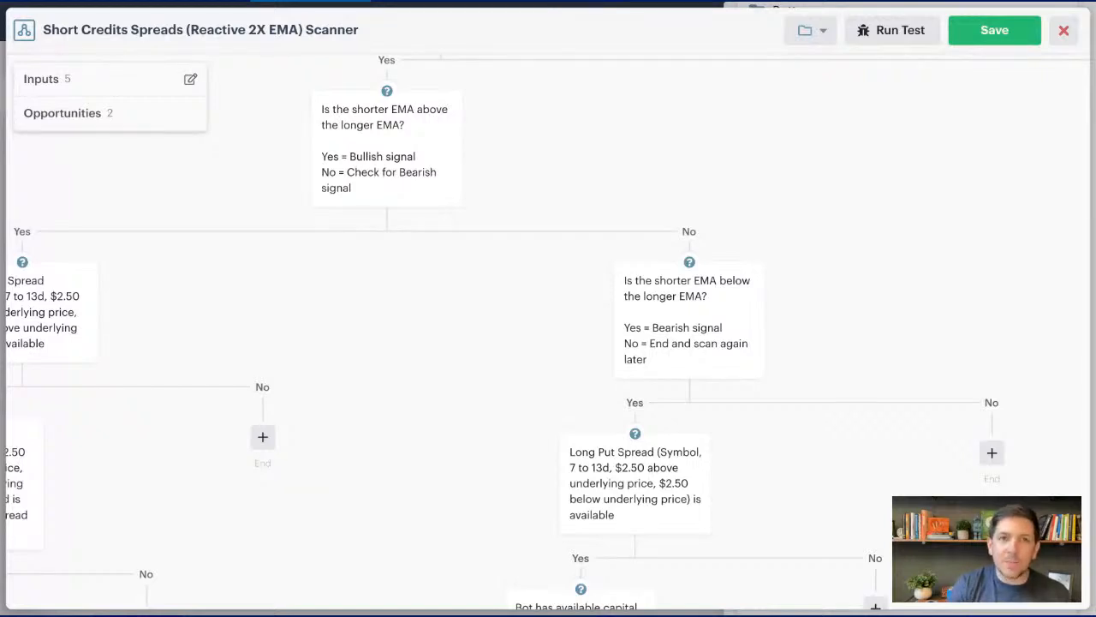
pyautogui.scroll(-1, 536, 228)
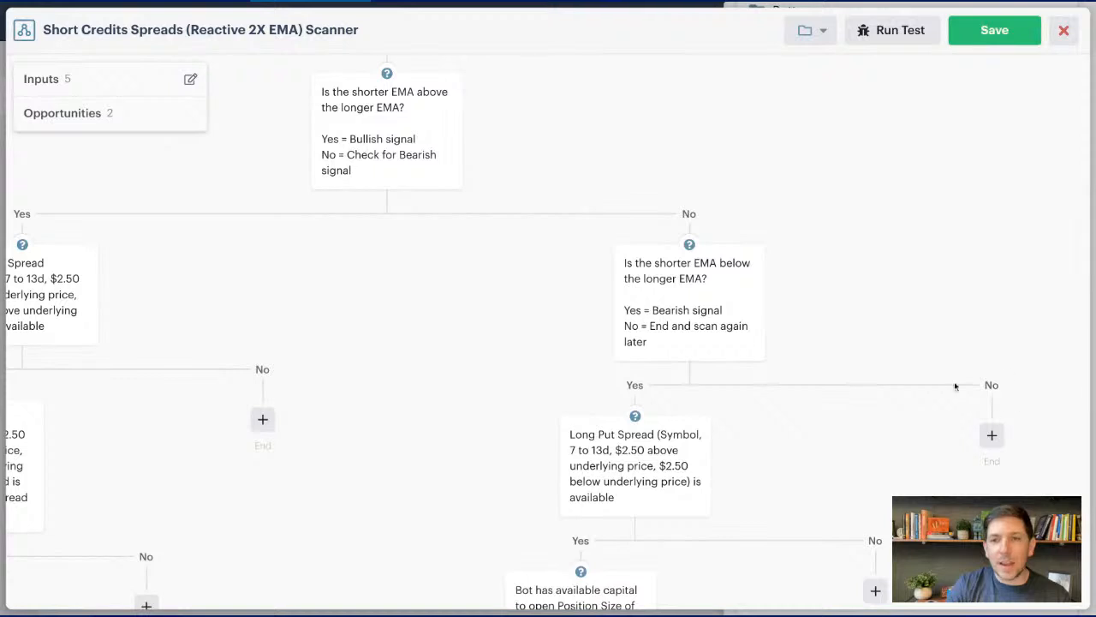
pyautogui.moveTo(414, 181)
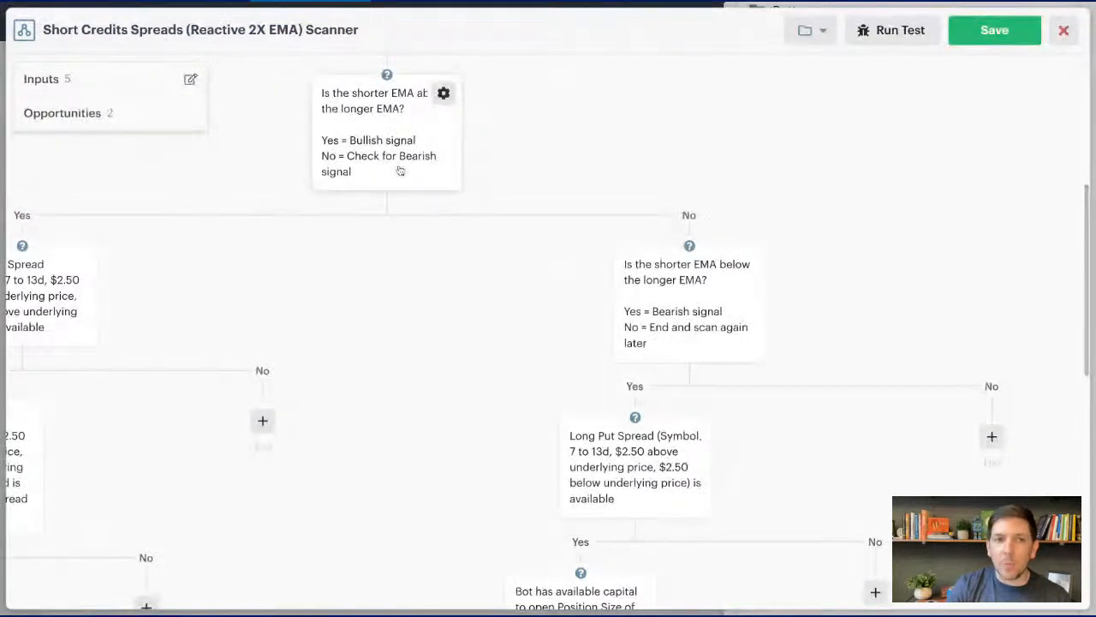
pyautogui.moveTo(642, 312)
pyautogui.scroll(1, 682, 312)
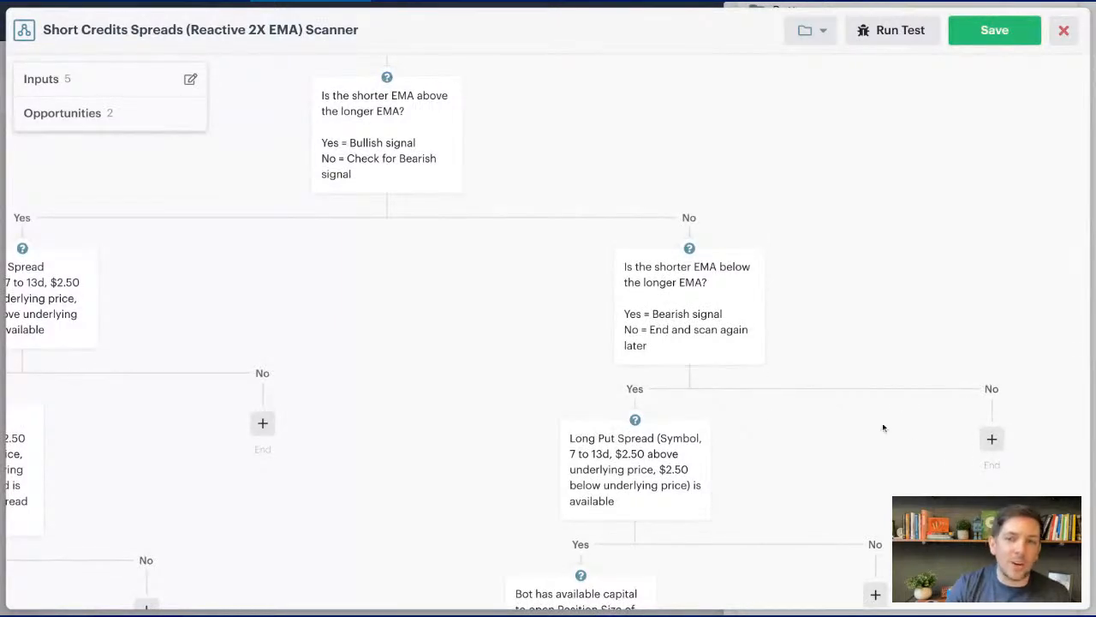
pyautogui.scroll(-2, 557, 360)
pyautogui.scroll(-1, 542, 352)
pyautogui.hscroll(-1, 541, 351)
pyautogui.scroll(3, 540, 352)
pyautogui.hscroll(-1, 539, 350)
pyautogui.scroll(-2, 537, 350)
pyautogui.hscroll(-1, 537, 351)
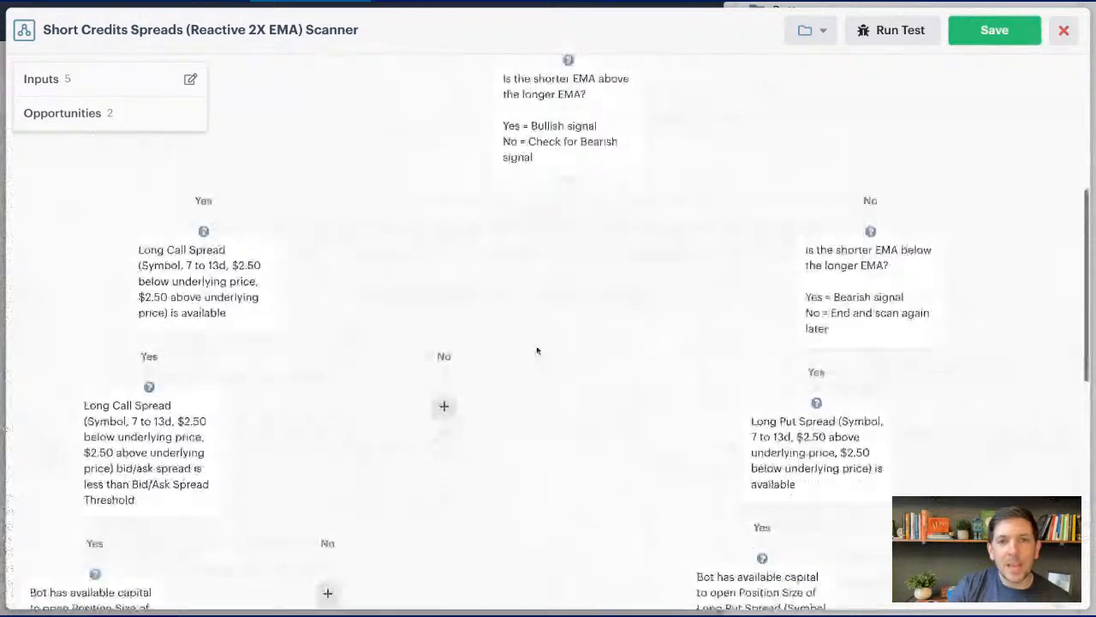
pyautogui.scroll(-4, 537, 350)
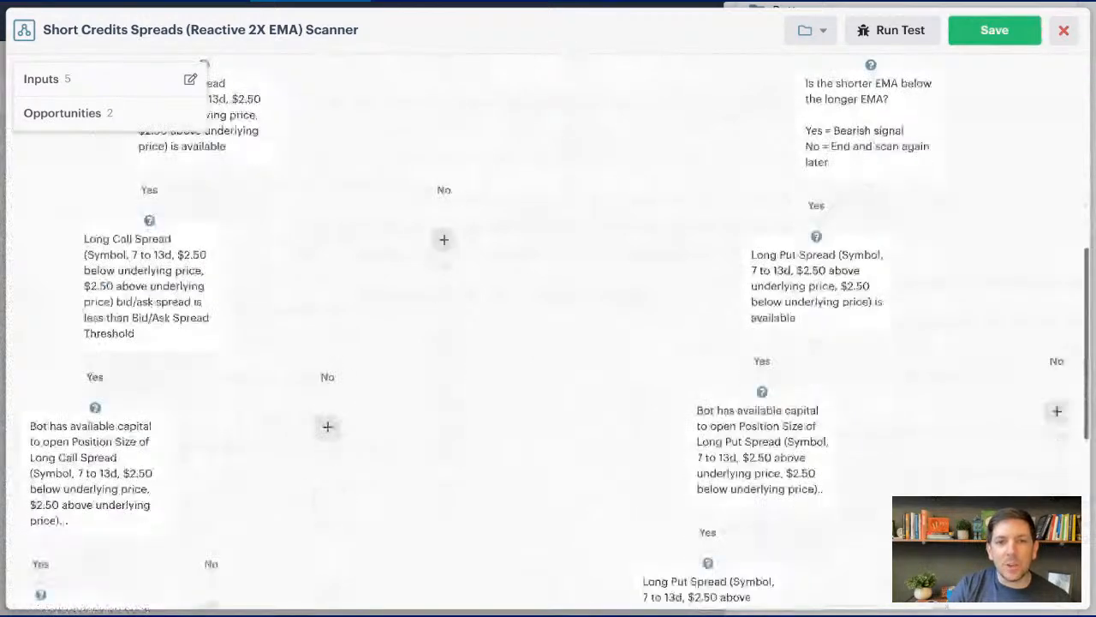
pyautogui.hscroll(-3, 537, 350)
pyautogui.scroll(-2, 537, 350)
pyautogui.scroll(-1, 835, 419)
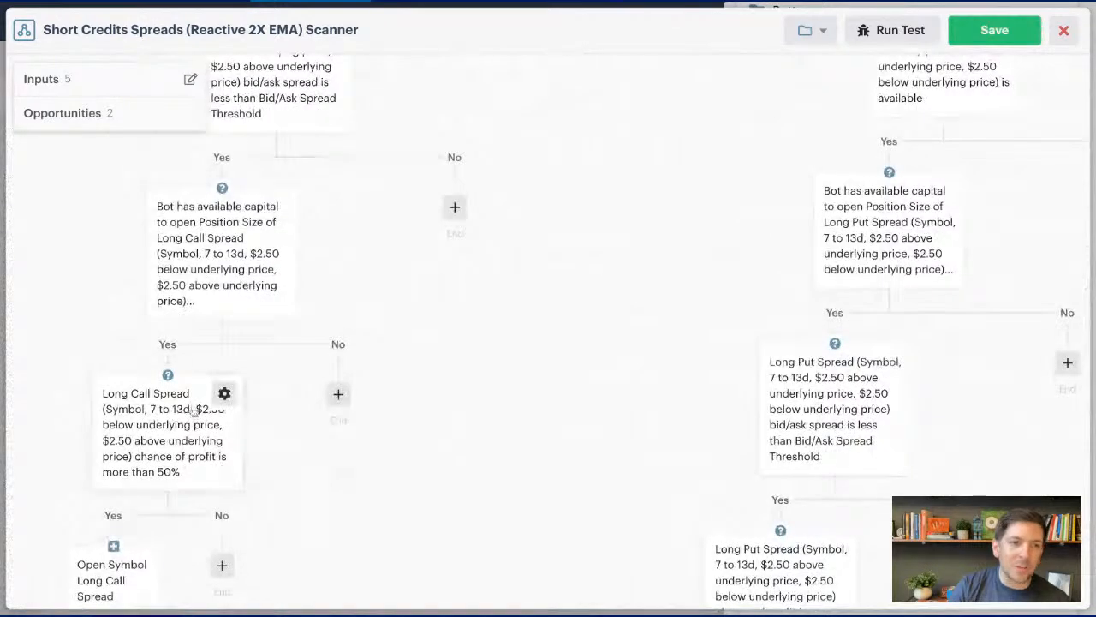
pyautogui.scroll(-1, 201, 410)
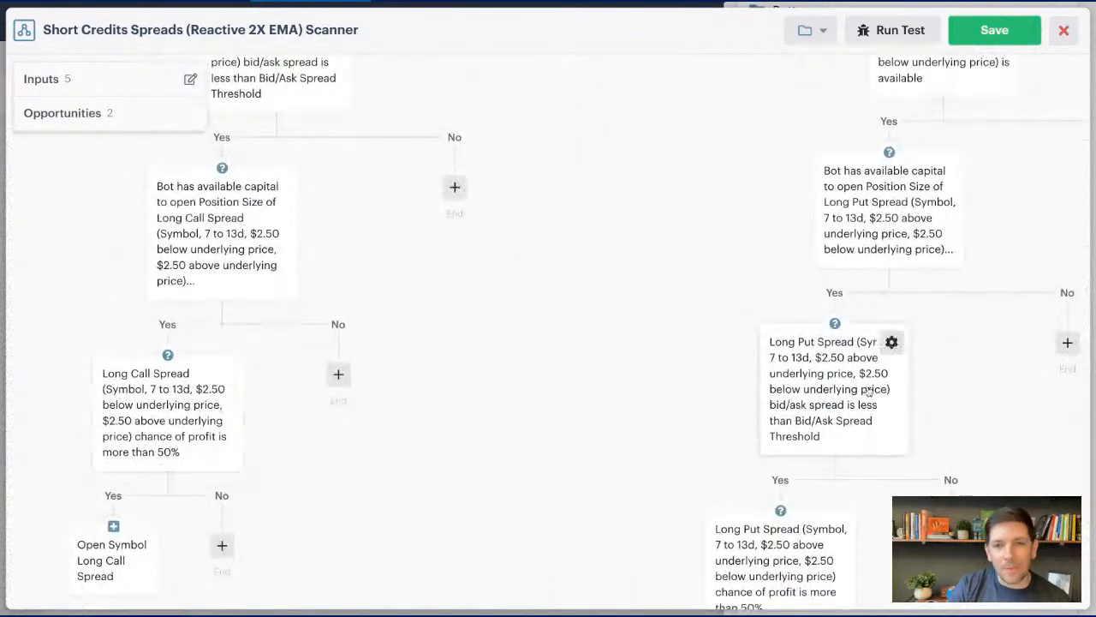
pyautogui.scroll(-3, 587, 392)
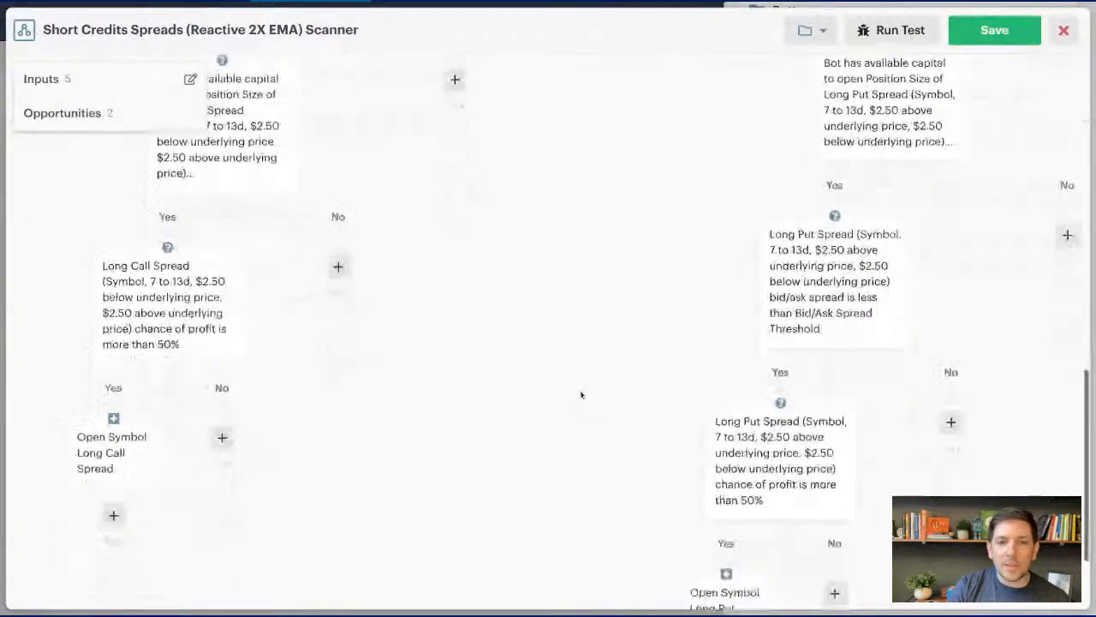
pyautogui.scroll(-2, 848, 257)
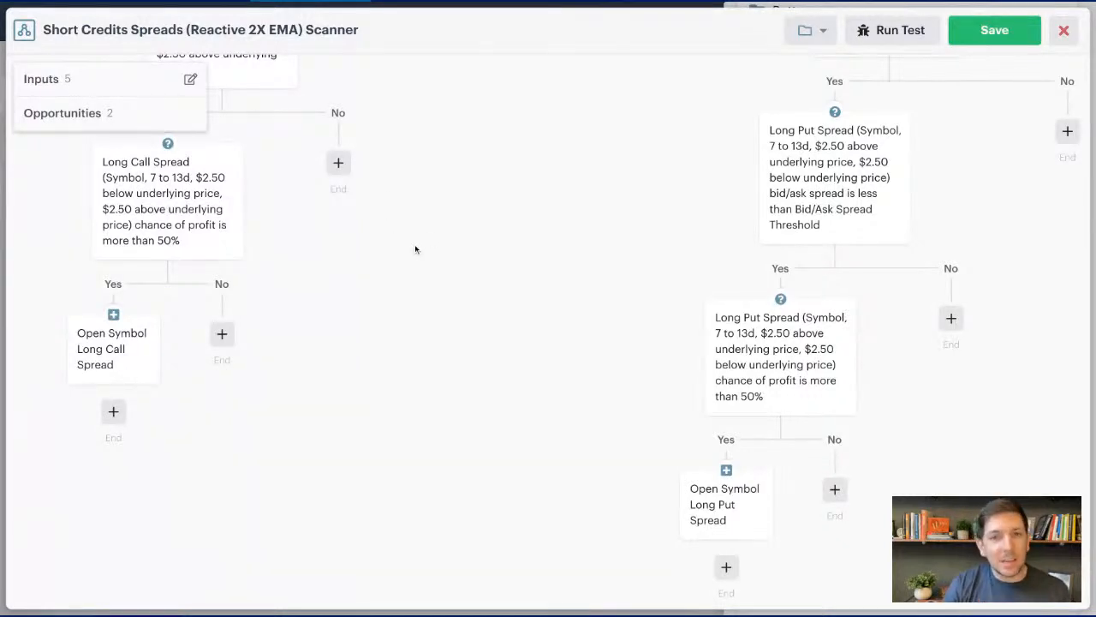
# - Delete the Long Call Spread availability and bid/ask spread decisions from the bullish branch
pyautogui.scroll(4, 457, 251)
pyautogui.scroll(5, 467, 254)
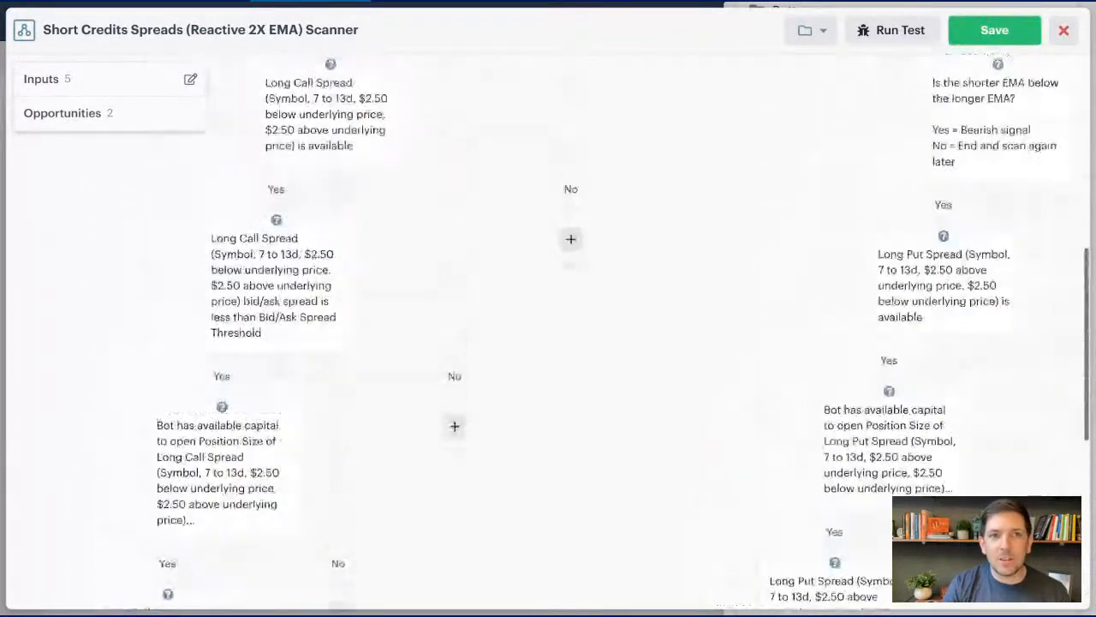
pyautogui.click(389, 266)
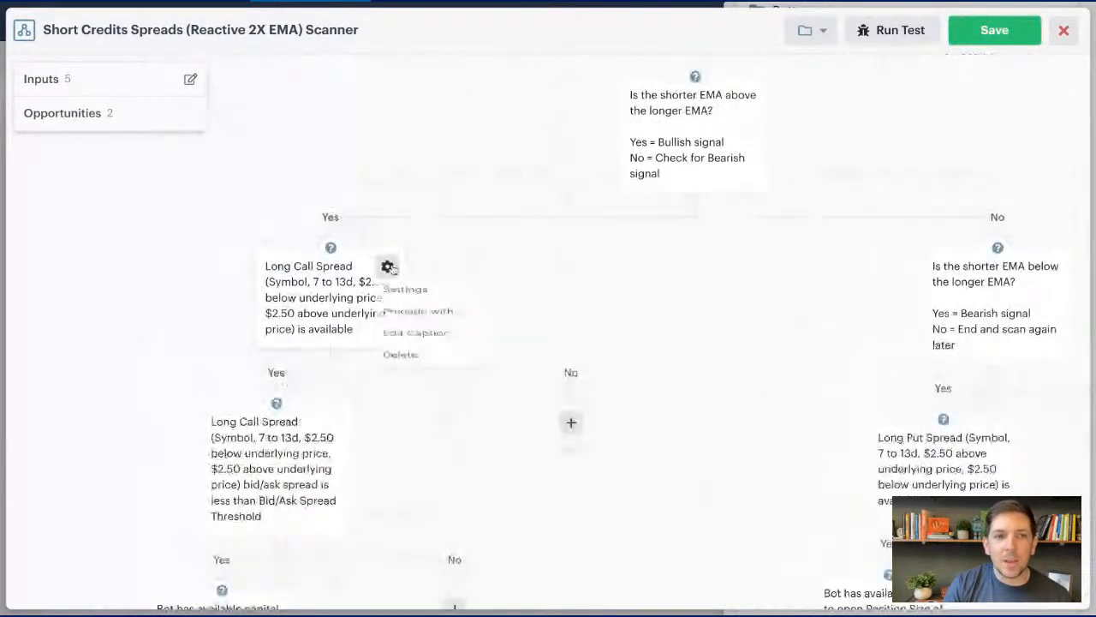
pyautogui.click(402, 392)
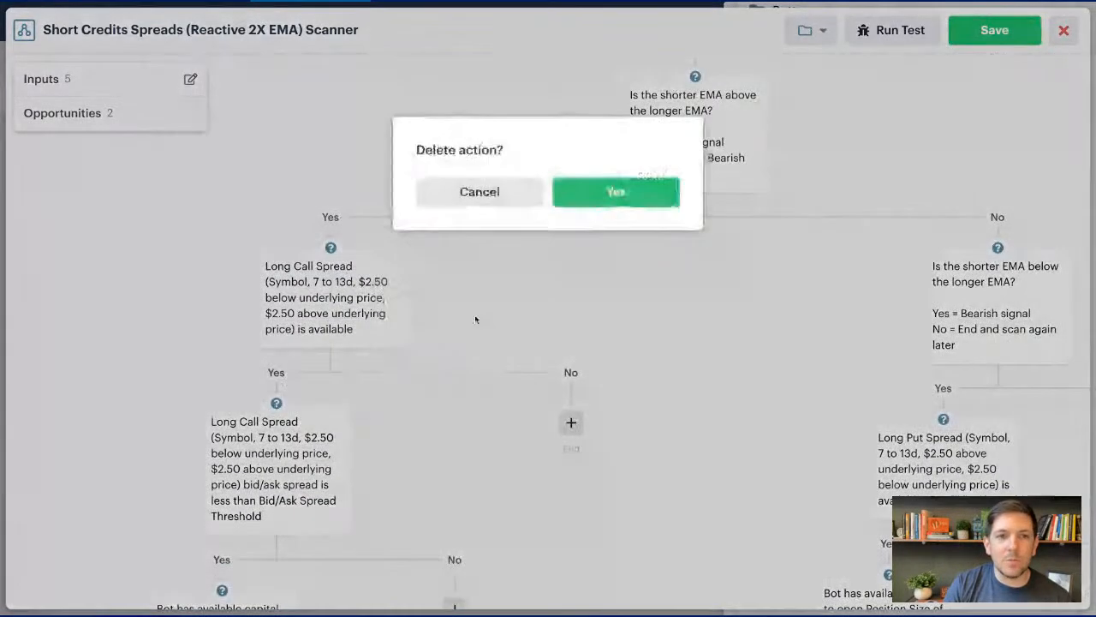
pyautogui.click(604, 193)
pyautogui.click(326, 266)
pyautogui.click(336, 399)
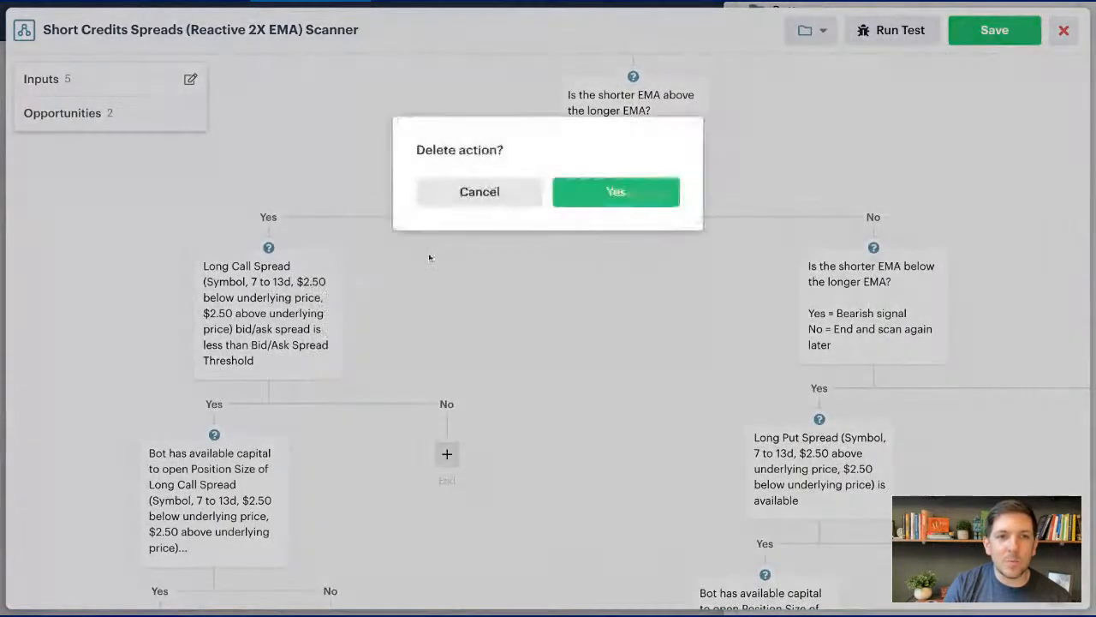
pyautogui.click(599, 198)
# - Clear the rest of the bullish branch by deleting the available capital decision, chance-of-profit decision and Open Symbol Long Call Spread action
pyautogui.click(262, 265)
pyautogui.click(274, 392)
pyautogui.click(594, 197)
pyautogui.click(201, 264)
pyautogui.click(211, 392)
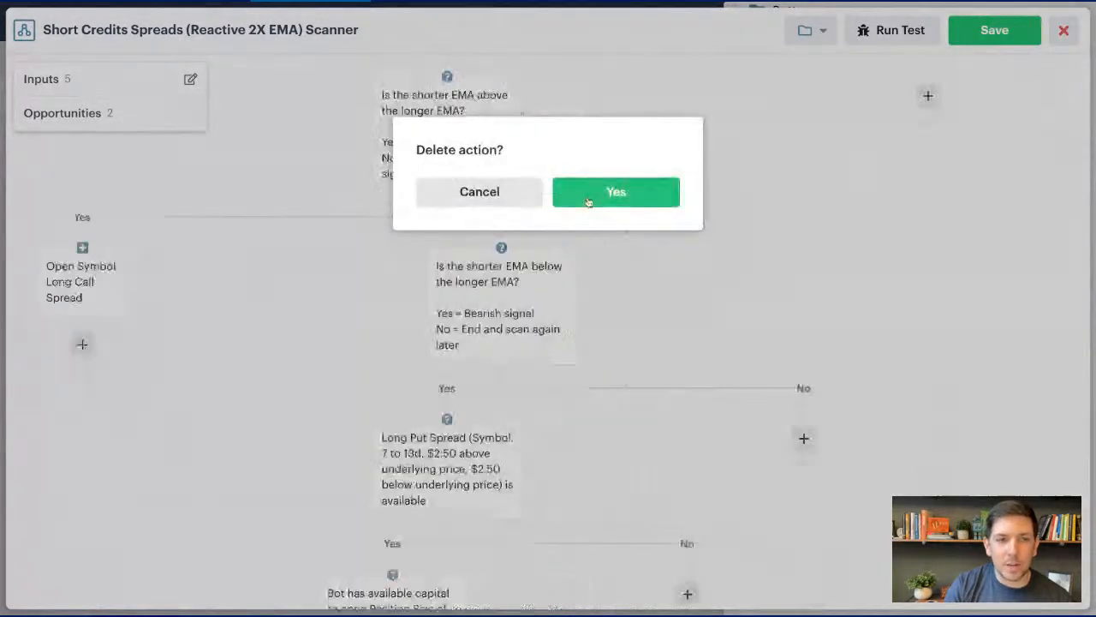
pyautogui.click(591, 196)
pyautogui.click(109, 266)
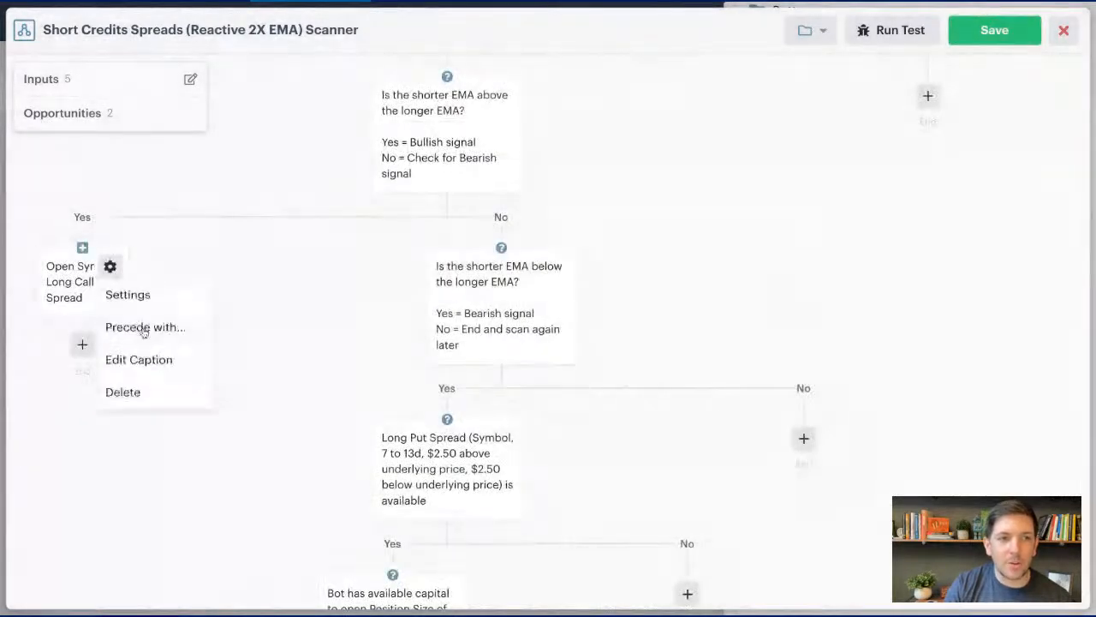
pyautogui.click(154, 386)
pyautogui.click(580, 200)
# - Delete the Long Put Spread availability and available capital decisions from the bearish branch
pyautogui.click(504, 289)
pyautogui.click(514, 413)
pyautogui.click(648, 204)
pyautogui.click(495, 289)
pyautogui.click(512, 414)
pyautogui.click(615, 194)
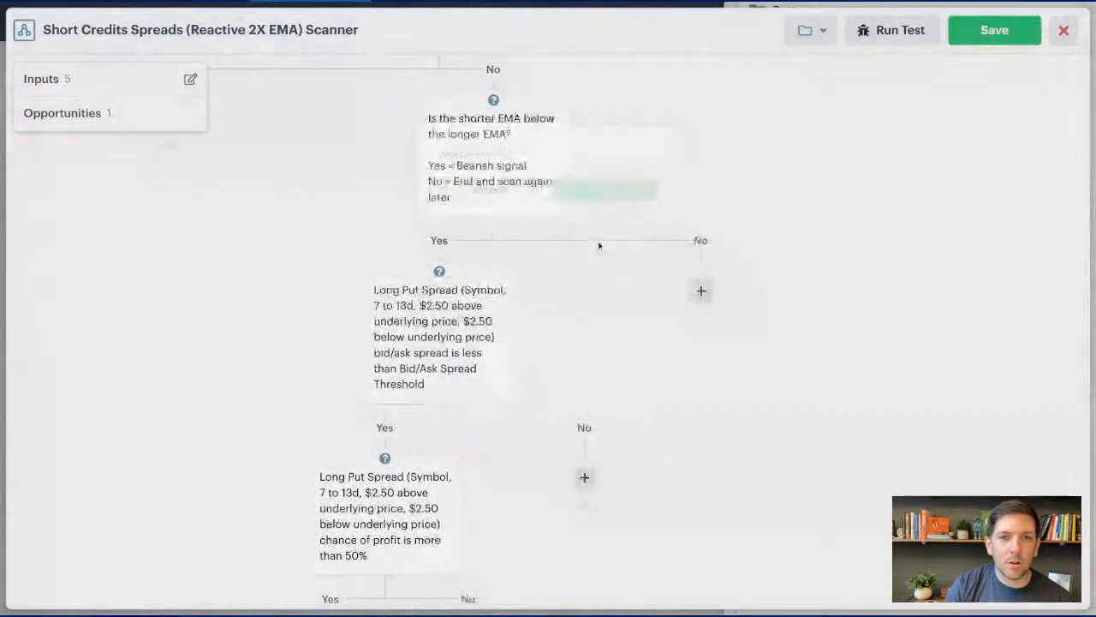
# - Delete the Long Put Spread bid/ask spread and chance-of-profit decisions from the bearish branch
pyautogui.click(497, 288)
pyautogui.click(509, 414)
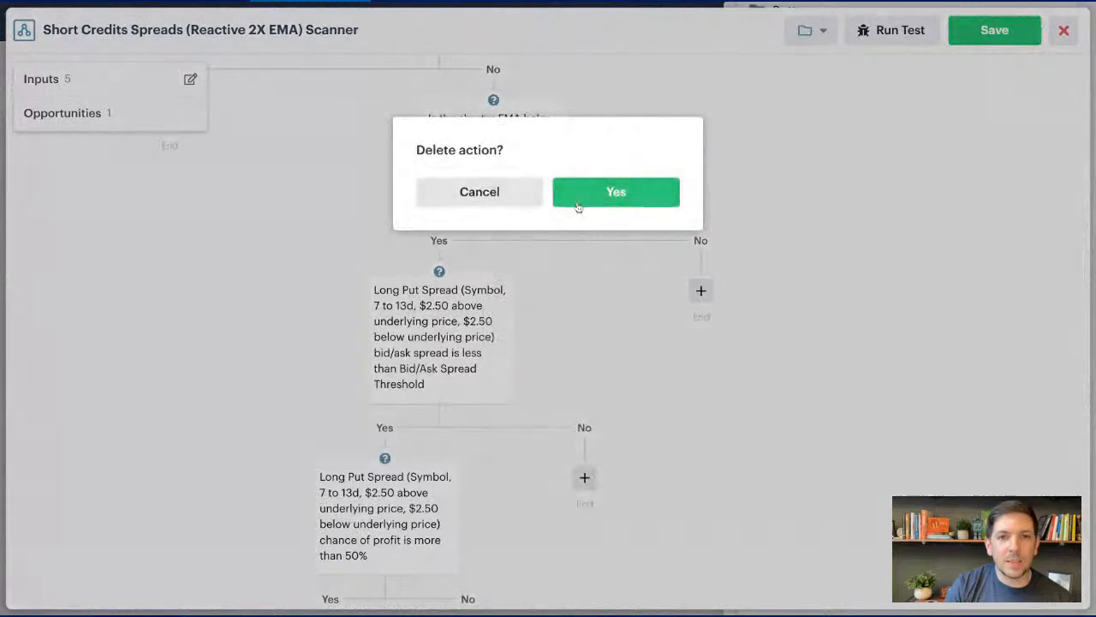
pyautogui.click(576, 208)
pyautogui.click(495, 333)
pyautogui.click(509, 460)
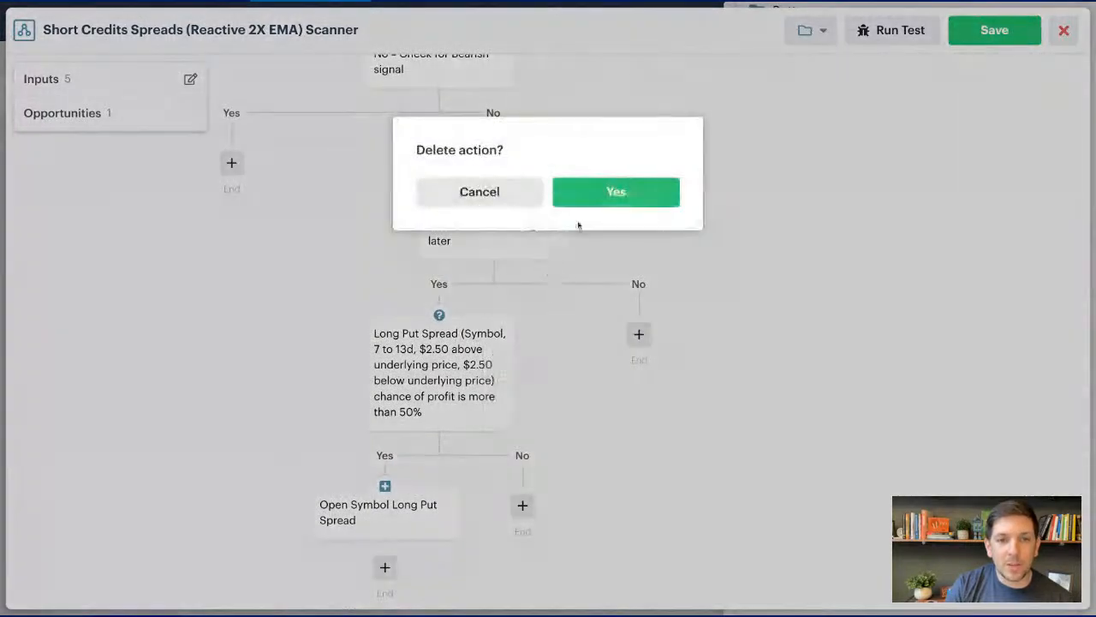
pyautogui.click(589, 205)
# - Delete the Open Symbol Long Put Spread action from the bearish branch
pyautogui.click(497, 504)
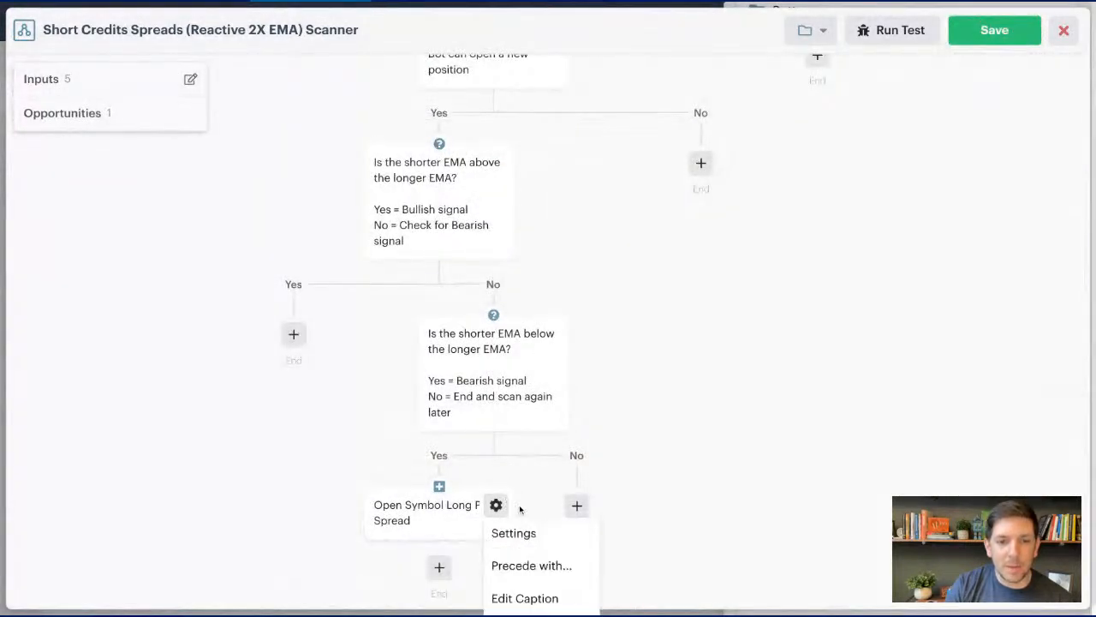
pyautogui.click(518, 598)
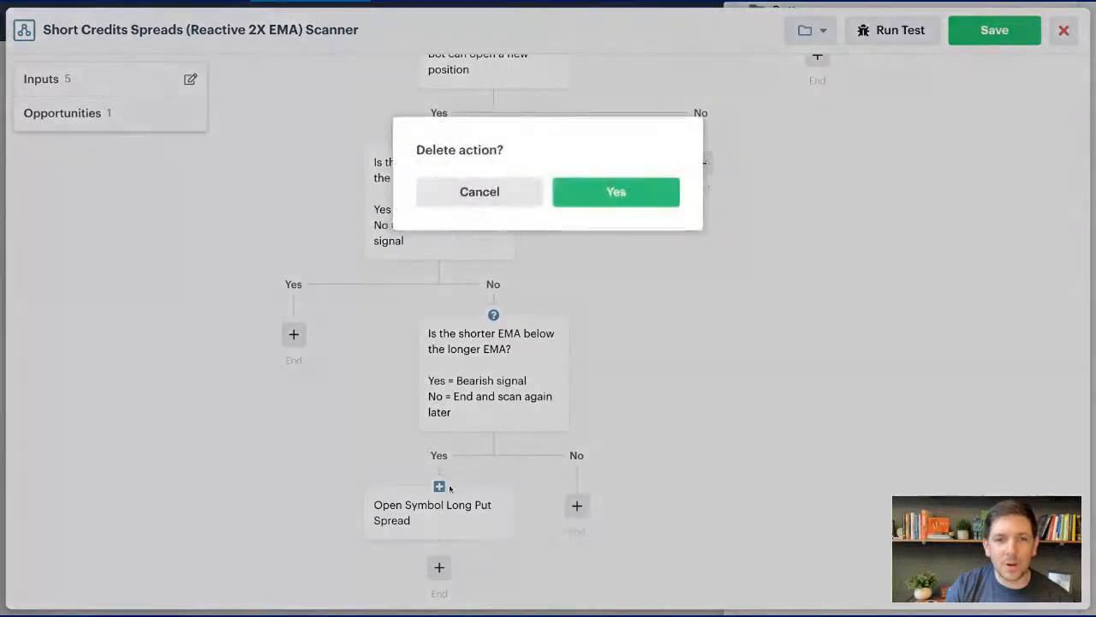
pyautogui.click(576, 199)
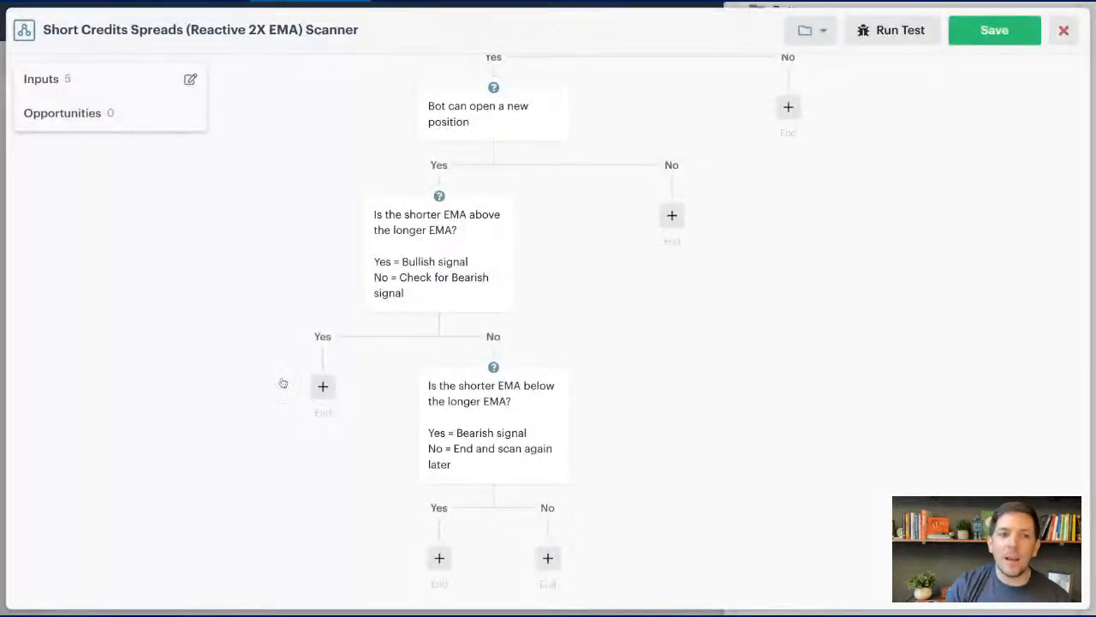
# - Start an Open Position action for a short put spread on the Yes path of the bullish EMA decision
pyautogui.click(323, 387)
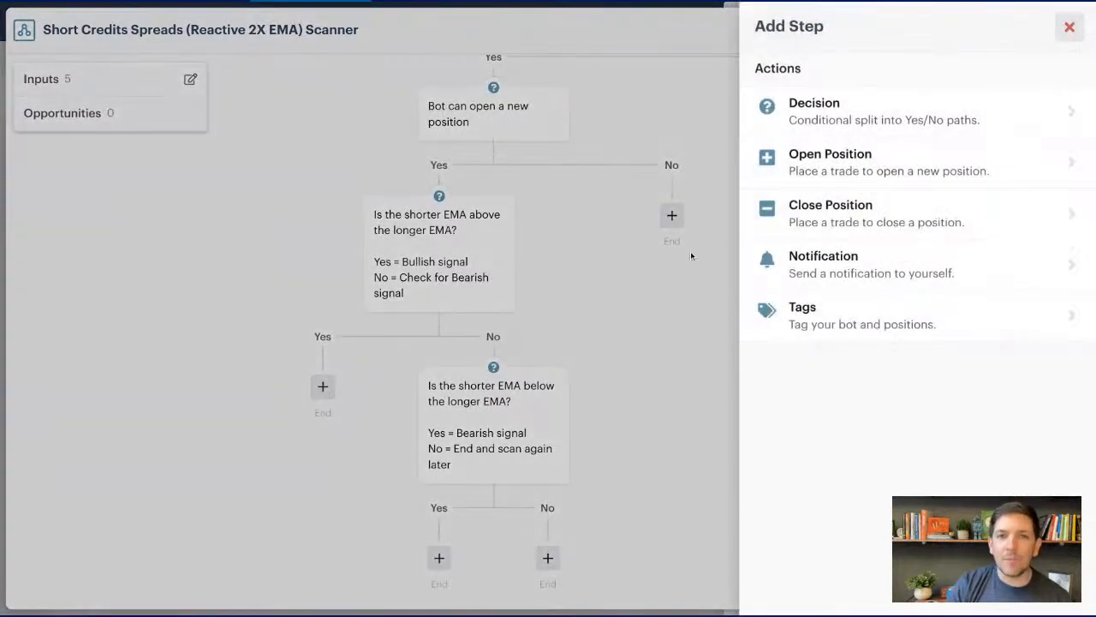
pyautogui.click(1069, 26)
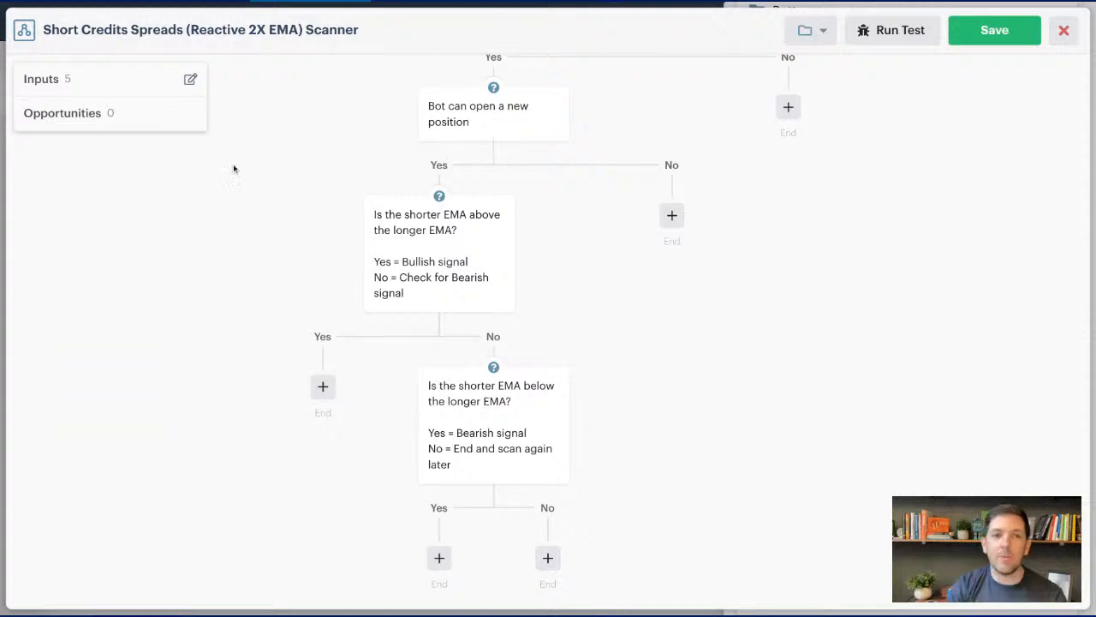
pyautogui.click(323, 387)
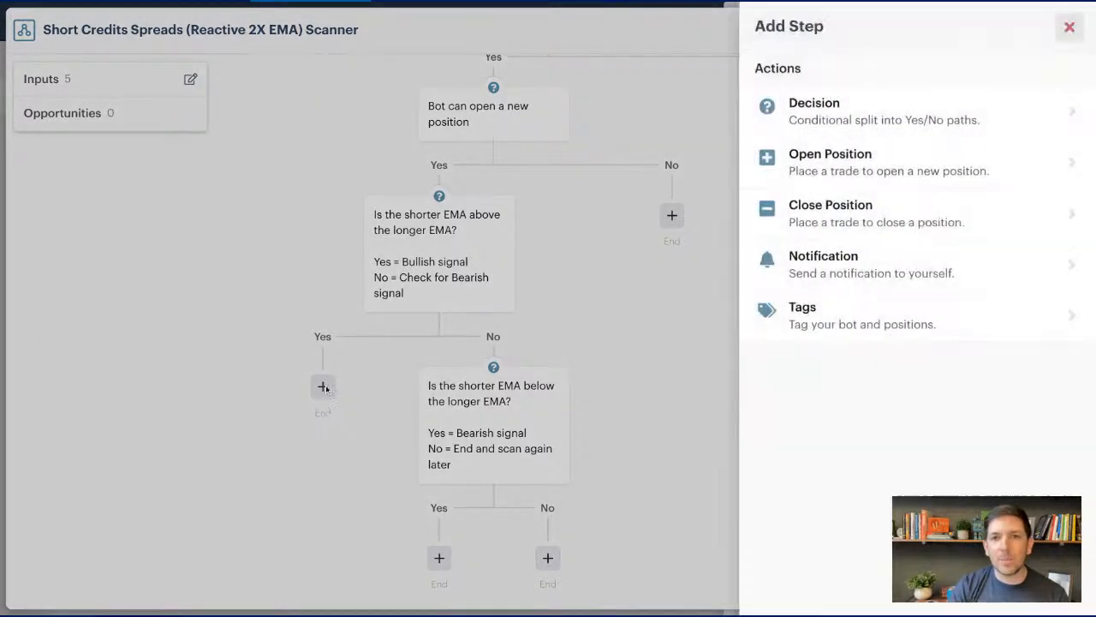
pyautogui.click(987, 170)
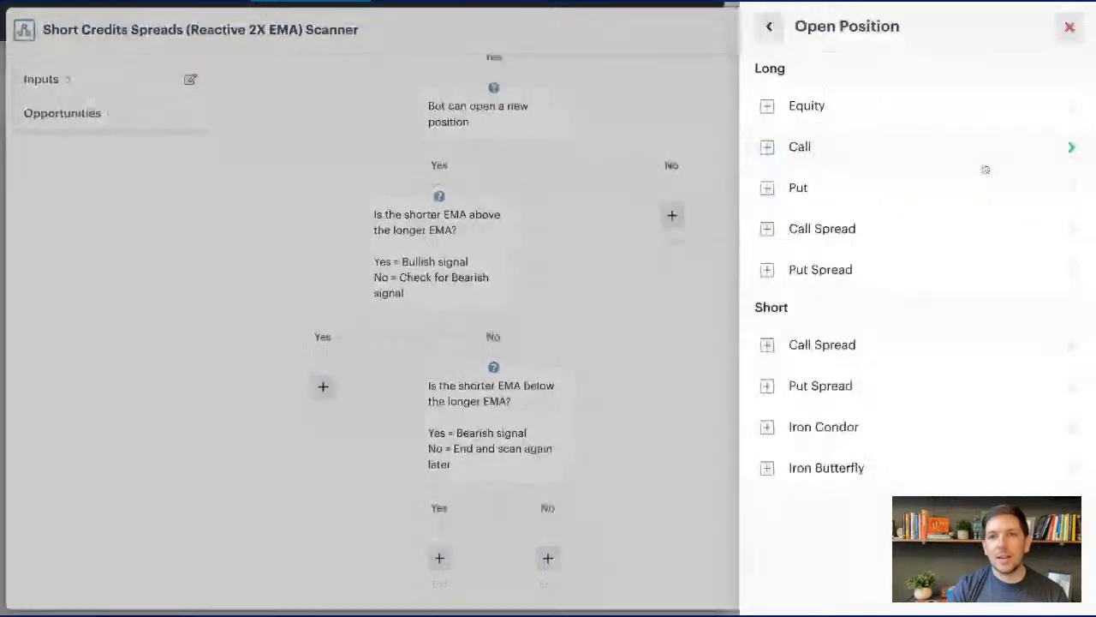
pyautogui.click(957, 383)
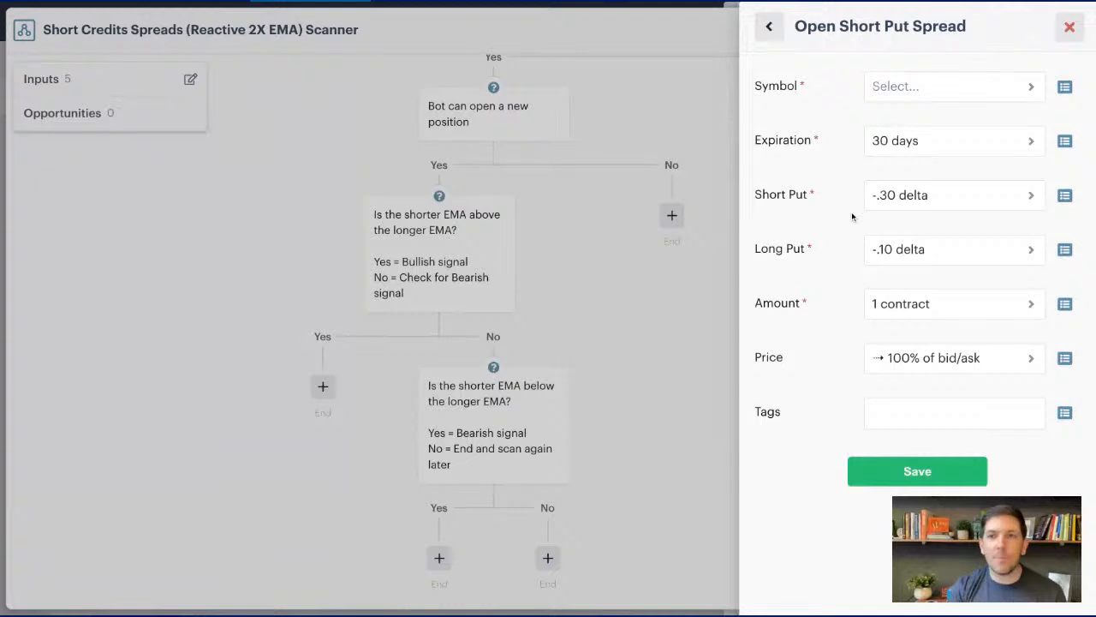
# - Link the short put spread's symbol to the Symbol input from Loop Ticker Symbols
pyautogui.click(1065, 86)
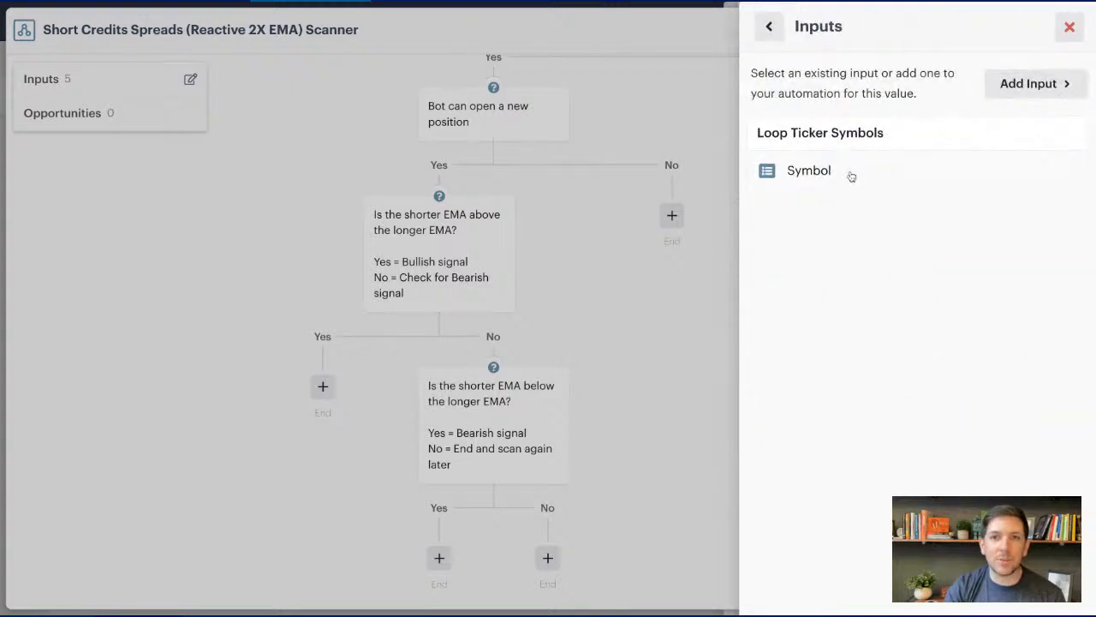
pyautogui.click(852, 175)
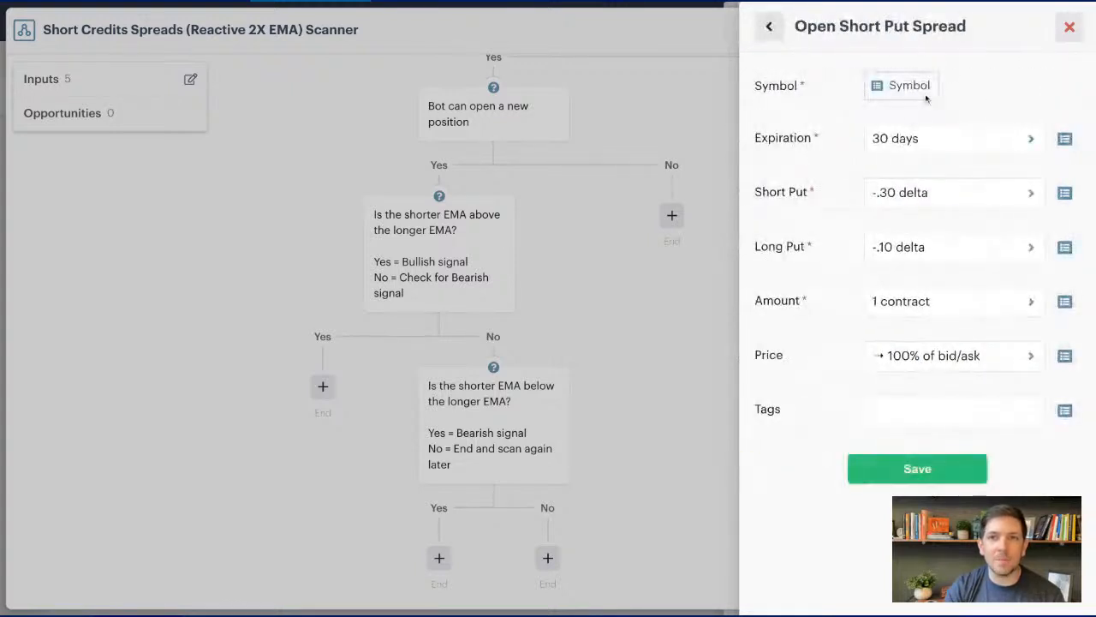
pyautogui.click(954, 84)
pyautogui.click(1061, 89)
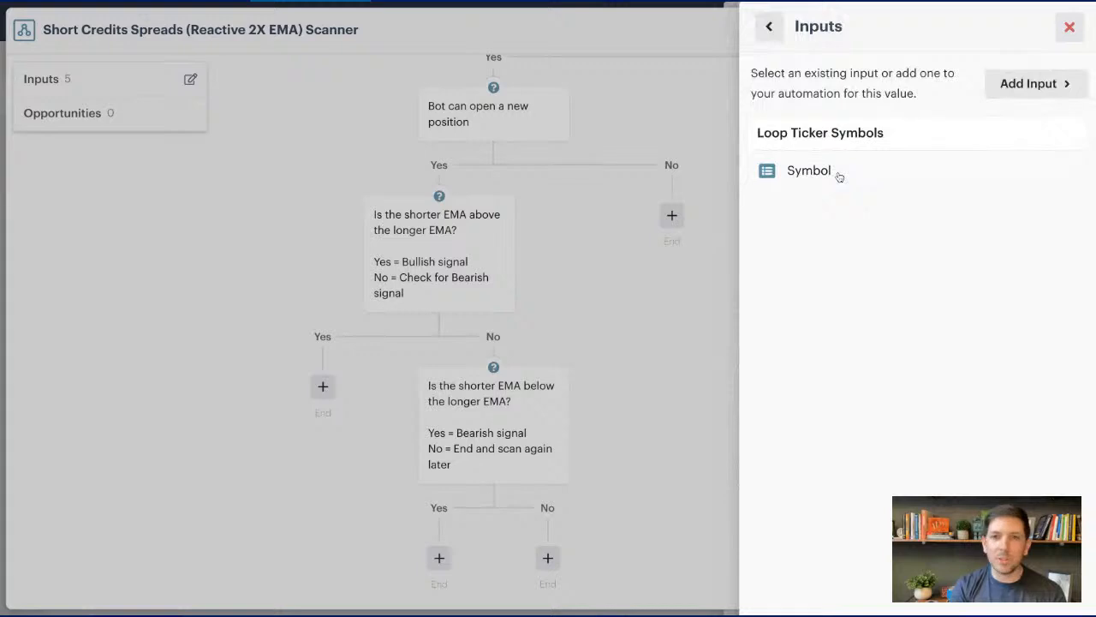
pyautogui.click(837, 175)
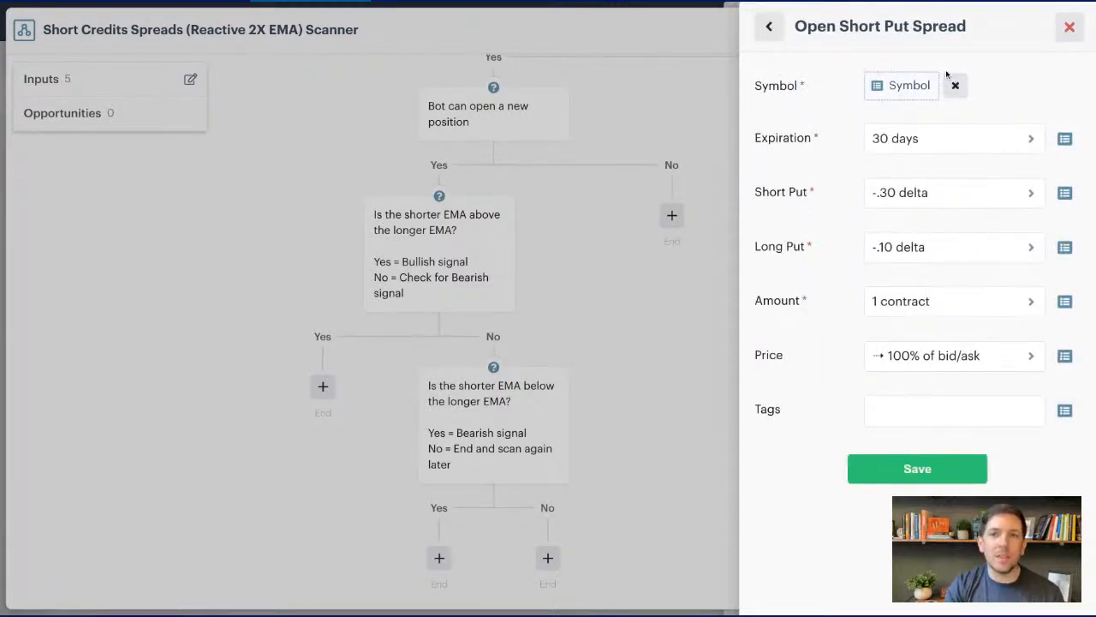
# - Set the short put spread's expiration to at least 30 days, only monthlys
pyautogui.click(933, 147)
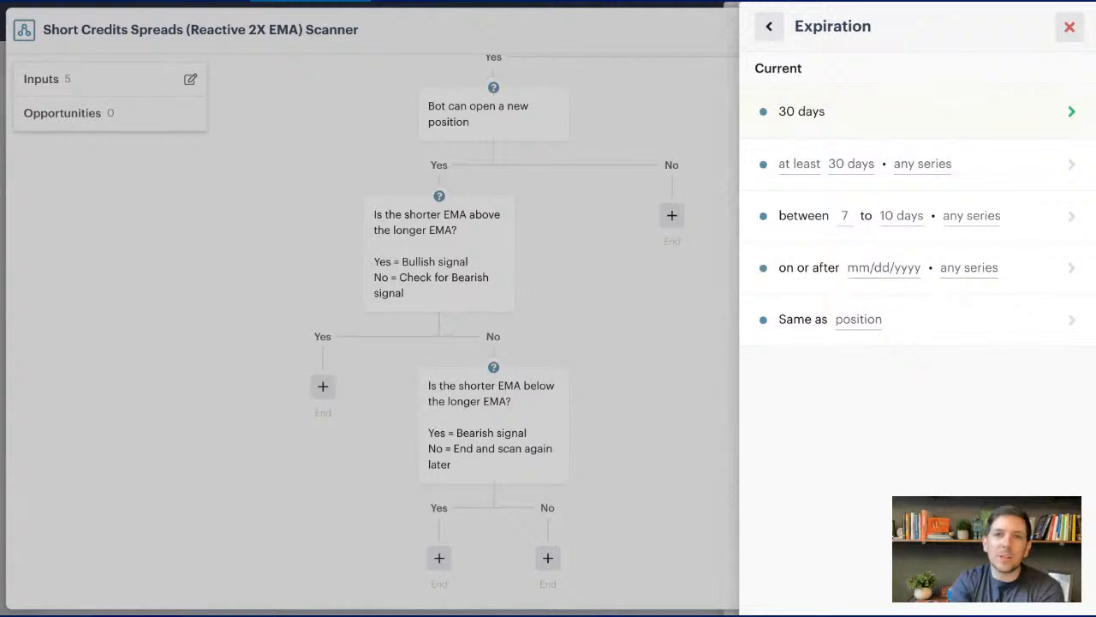
pyautogui.click(1011, 172)
pyautogui.click(852, 143)
pyautogui.click(904, 90)
pyautogui.click(893, 143)
pyautogui.click(784, 87)
pyautogui.click(805, 142)
pyautogui.click(837, 90)
pyautogui.click(909, 94)
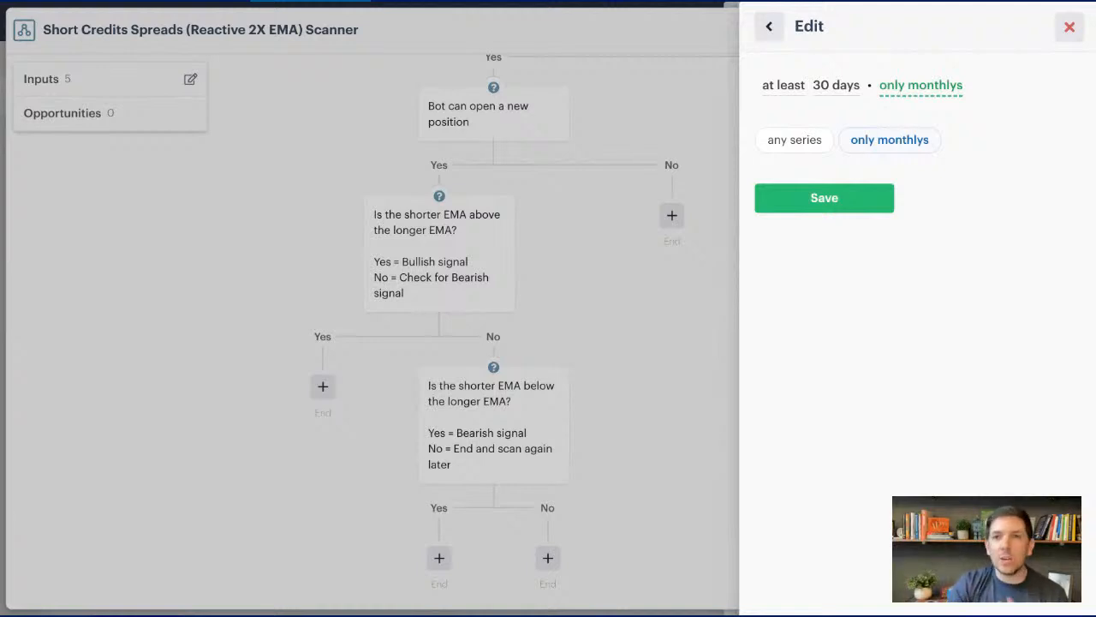
pyautogui.click(824, 198)
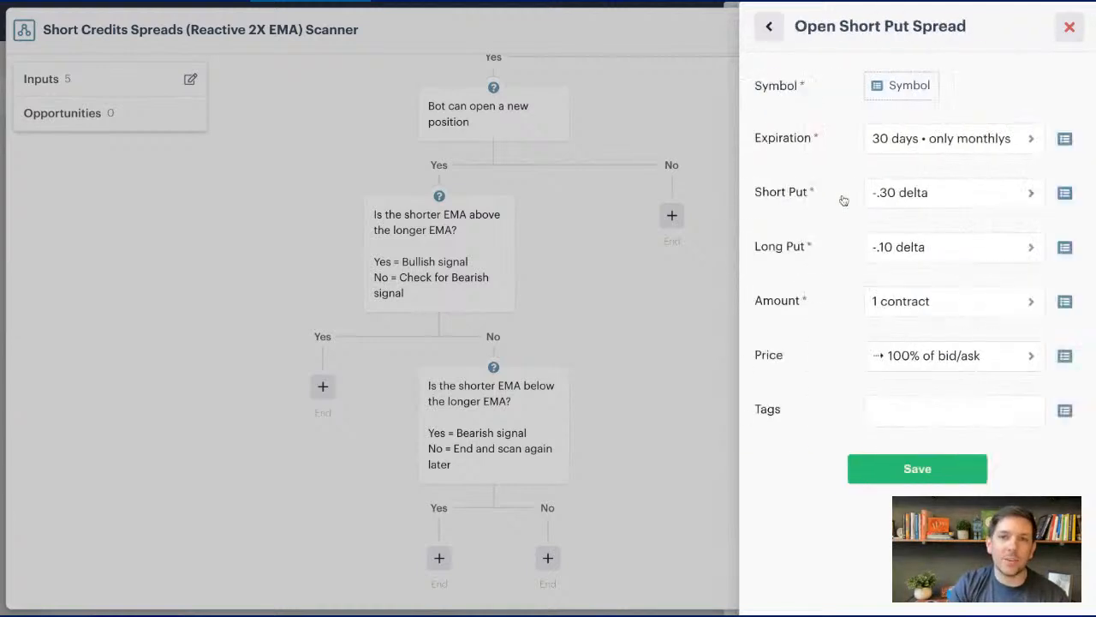
# - Set the short put leg to -.30 delta or closest
pyautogui.click(954, 202)
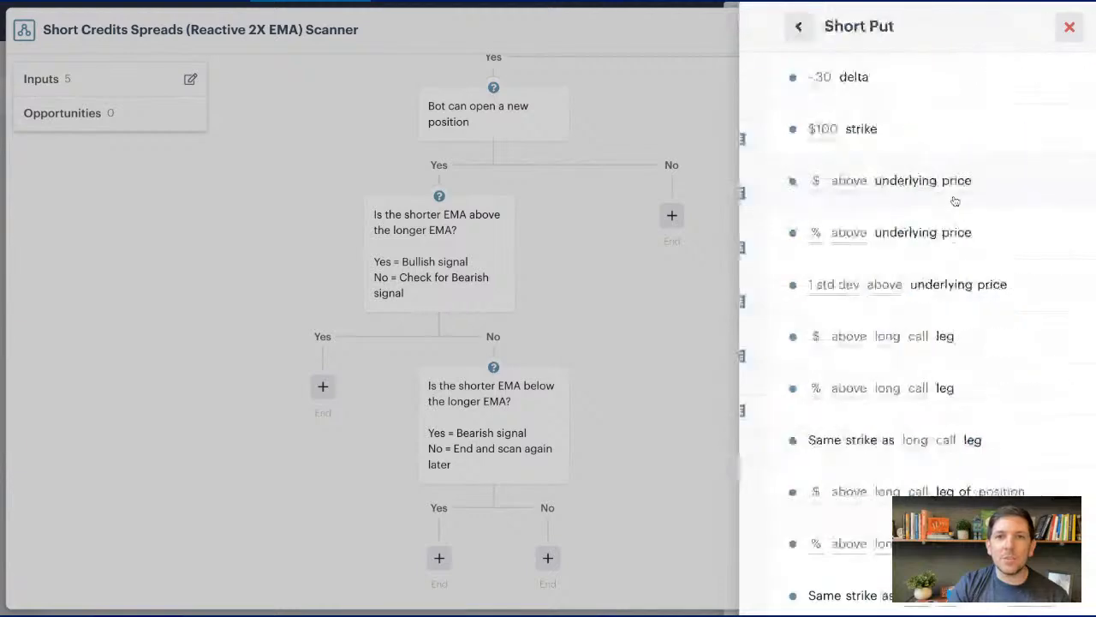
pyautogui.click(769, 27)
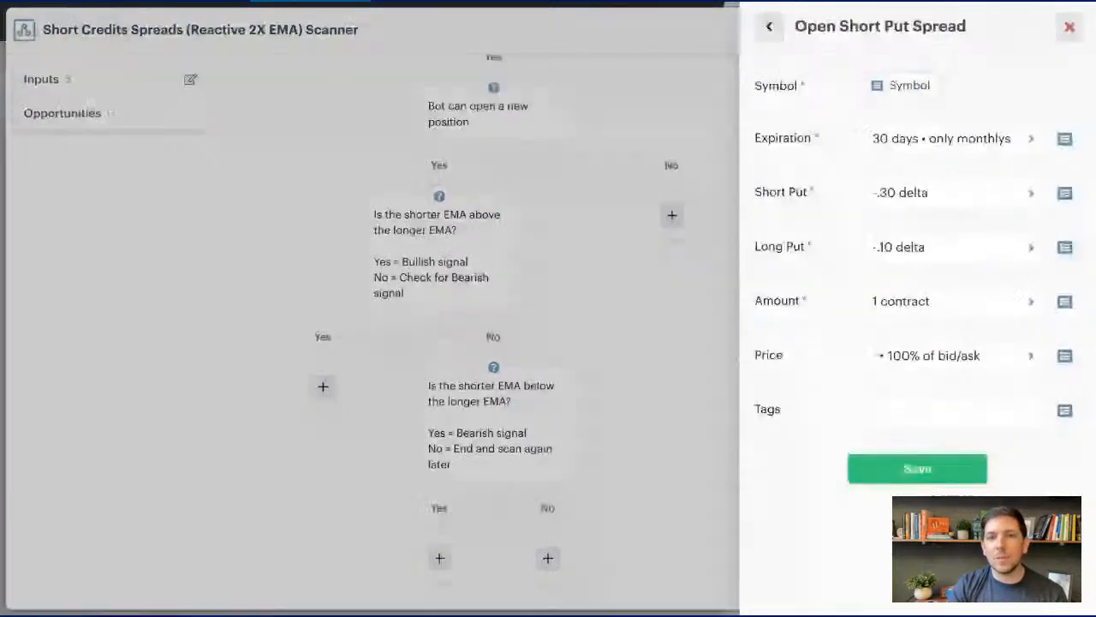
pyautogui.click(895, 195)
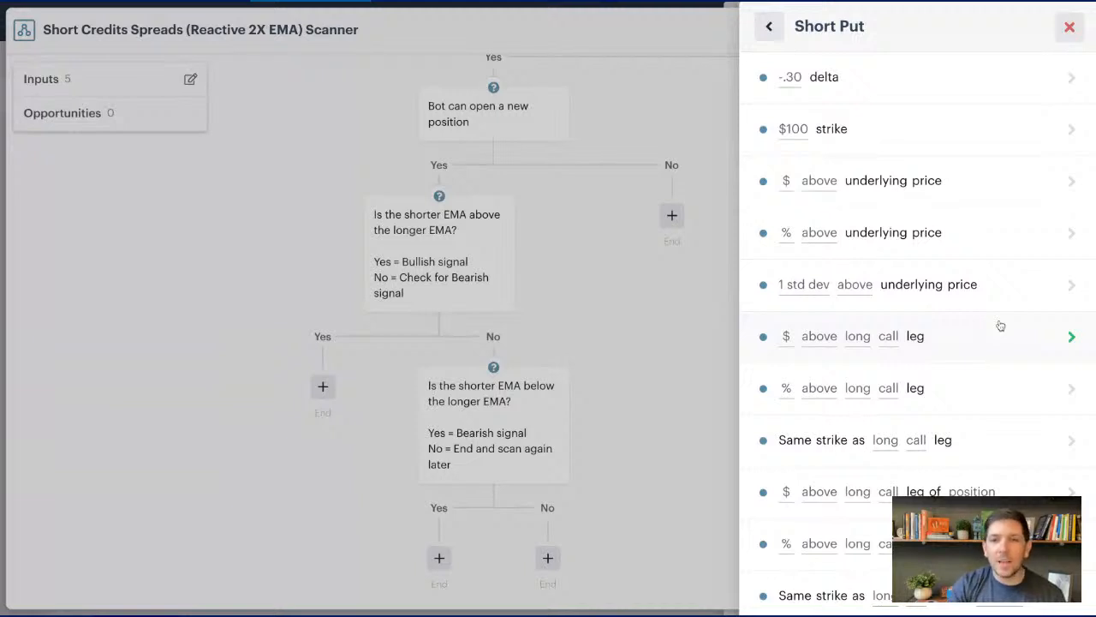
pyautogui.scroll(-1, 1000, 326)
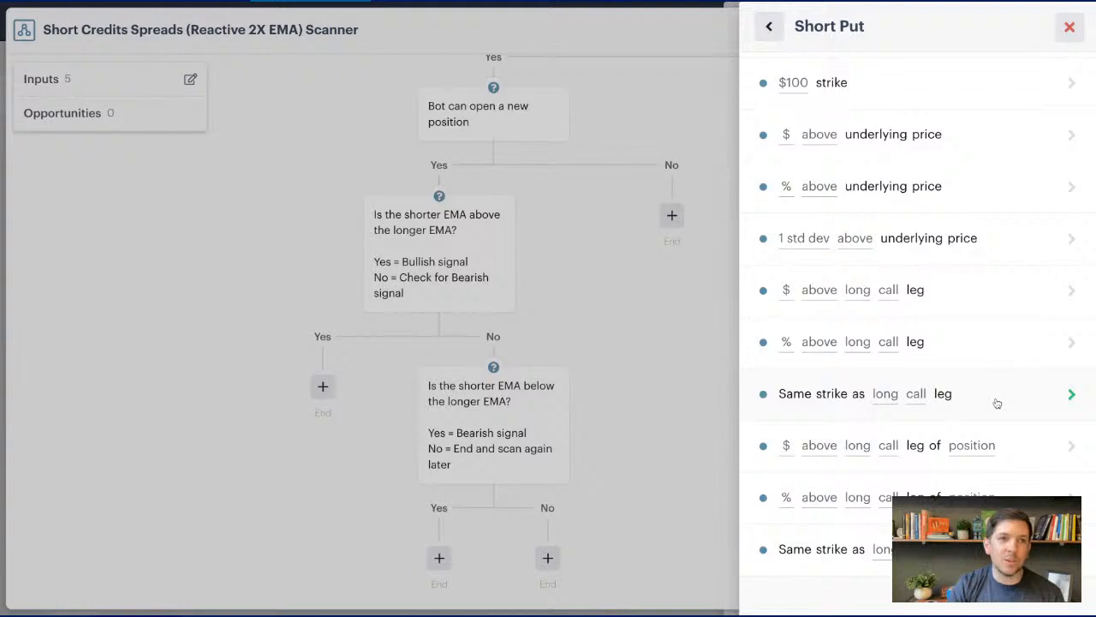
pyautogui.scroll(1, 998, 403)
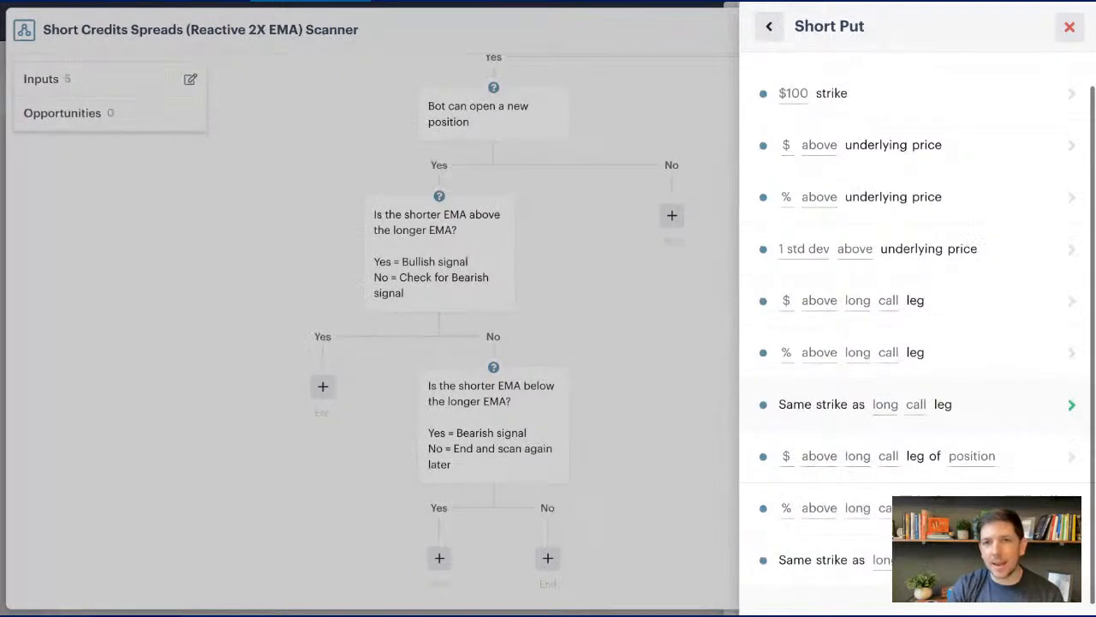
pyautogui.scroll(1, 915, 326)
pyautogui.click(861, 78)
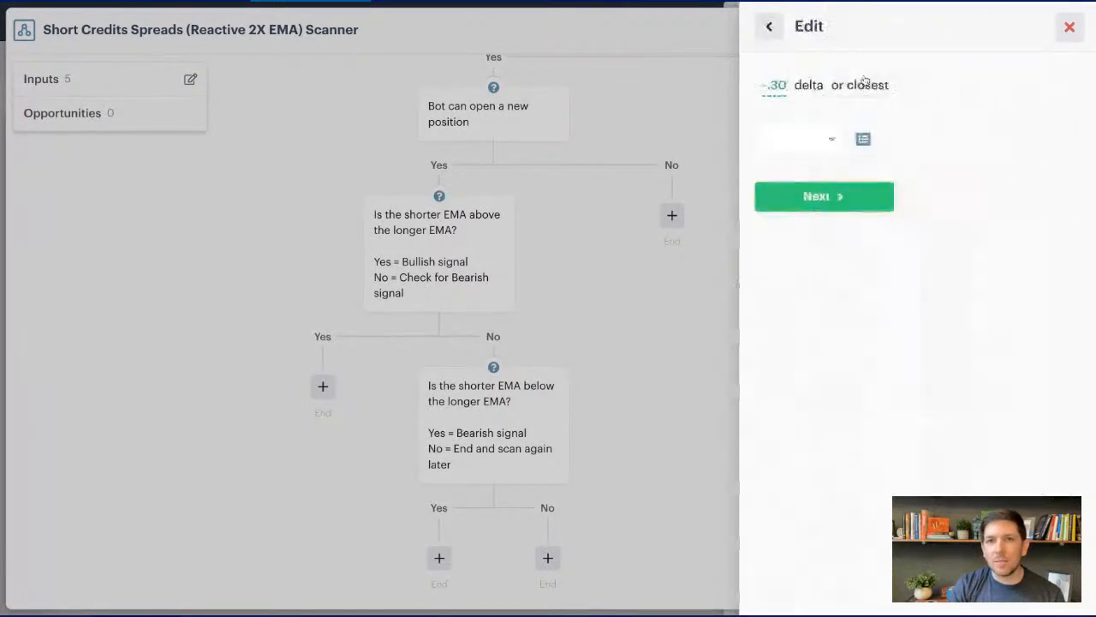
pyautogui.click(832, 141)
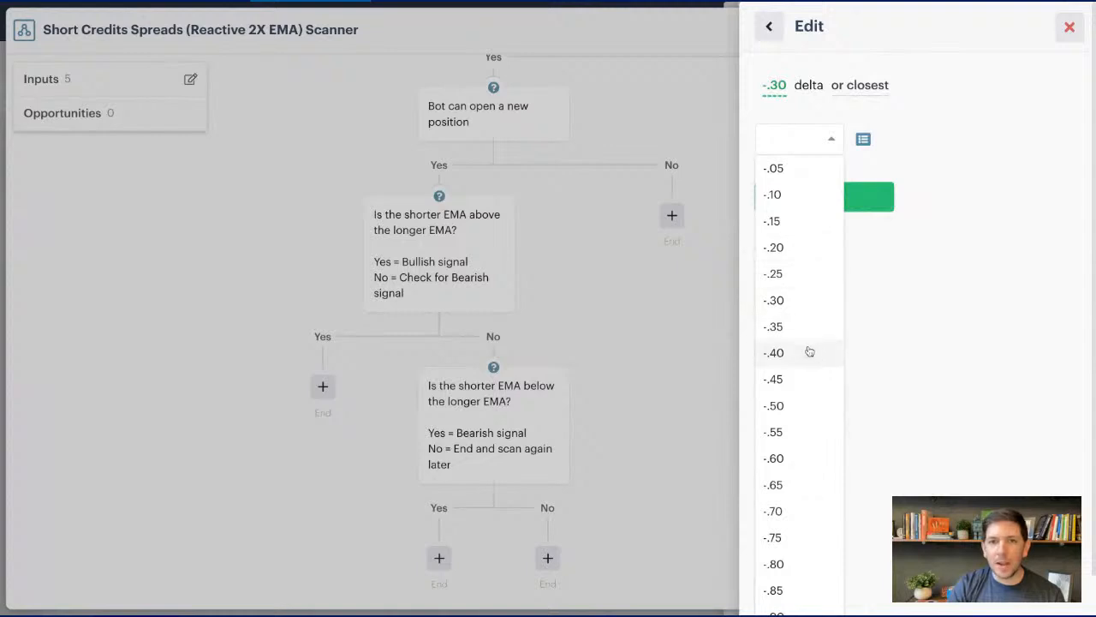
pyautogui.click(798, 301)
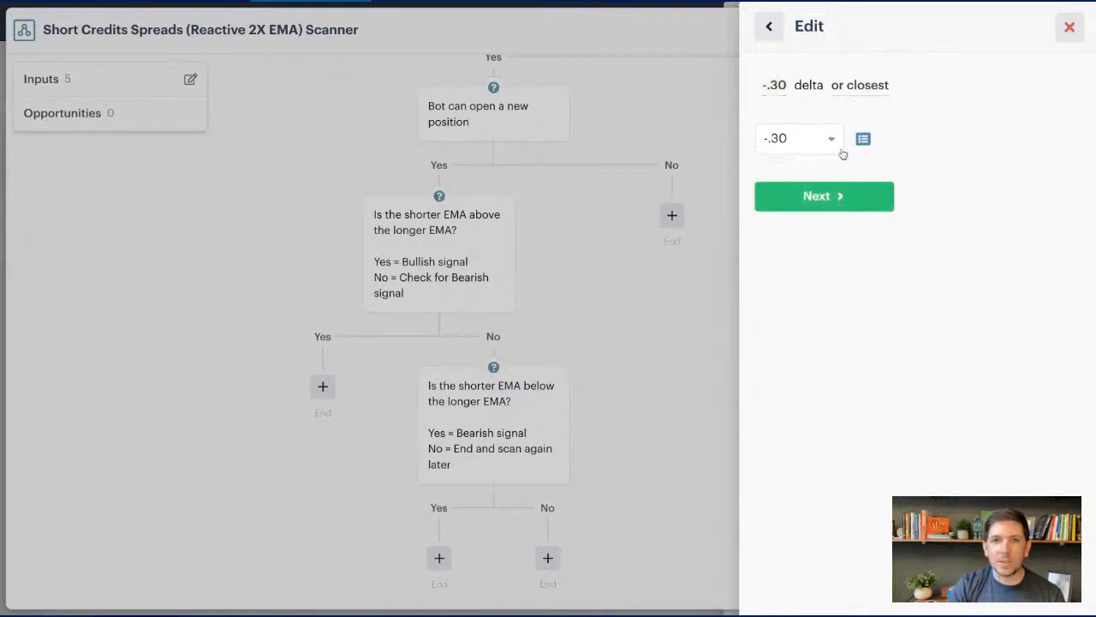
pyautogui.click(845, 87)
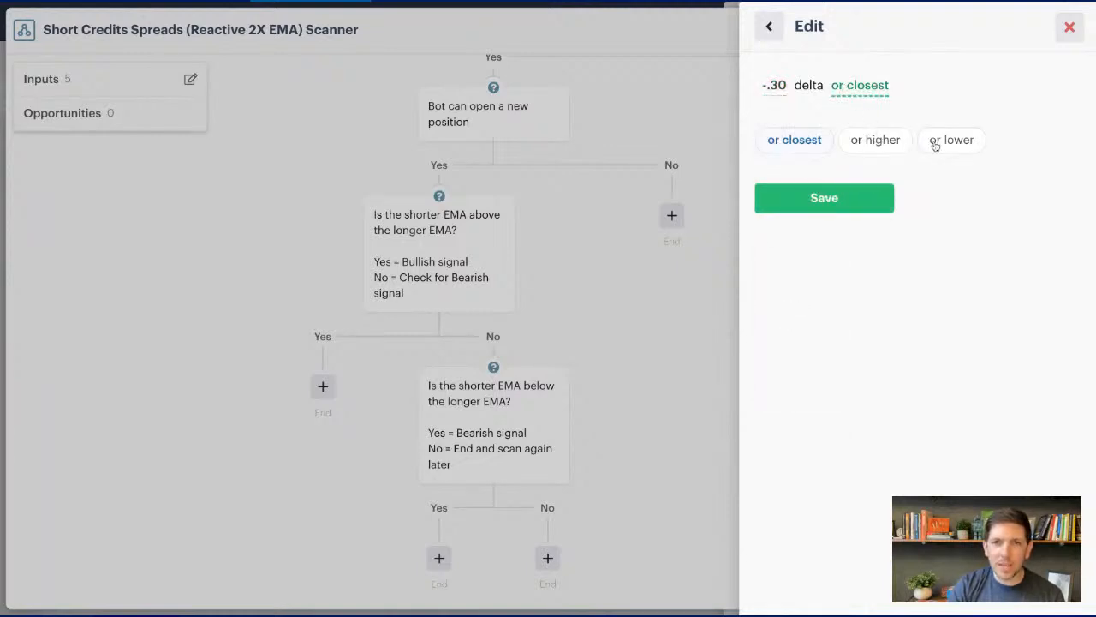
pyautogui.click(834, 202)
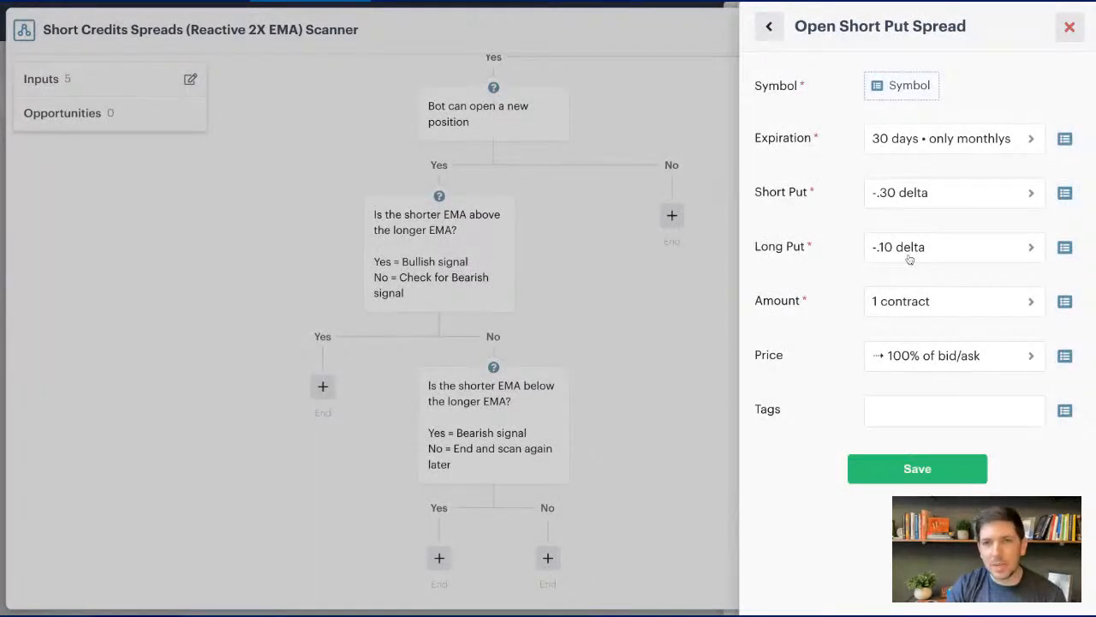
# - Define the long put leg as $3.00 below the short put leg
pyautogui.click(935, 254)
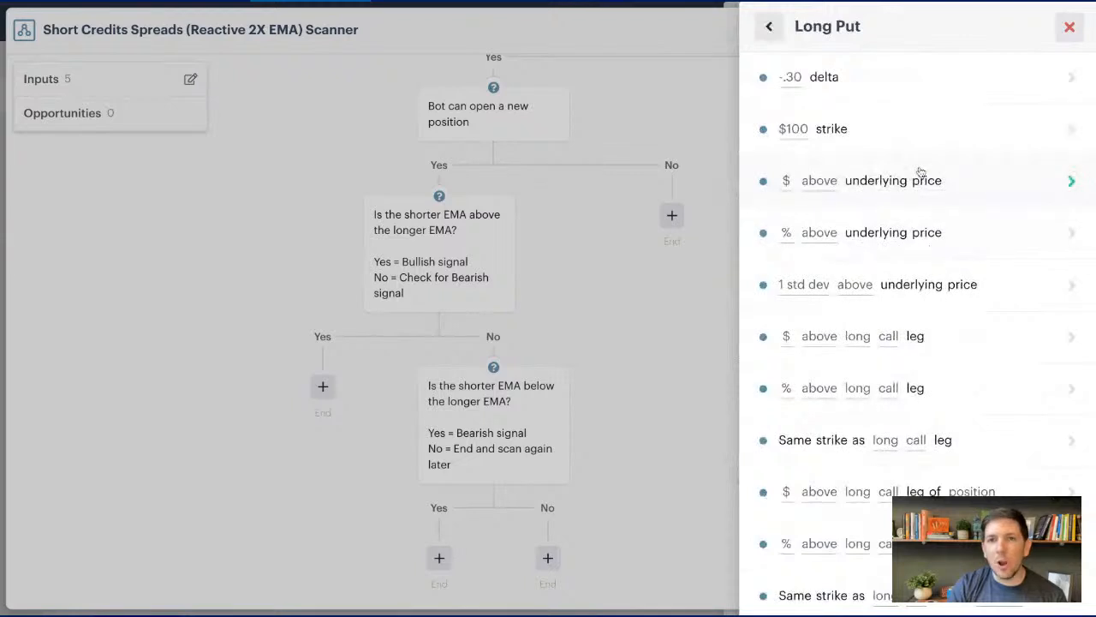
pyautogui.scroll(-1, 977, 291)
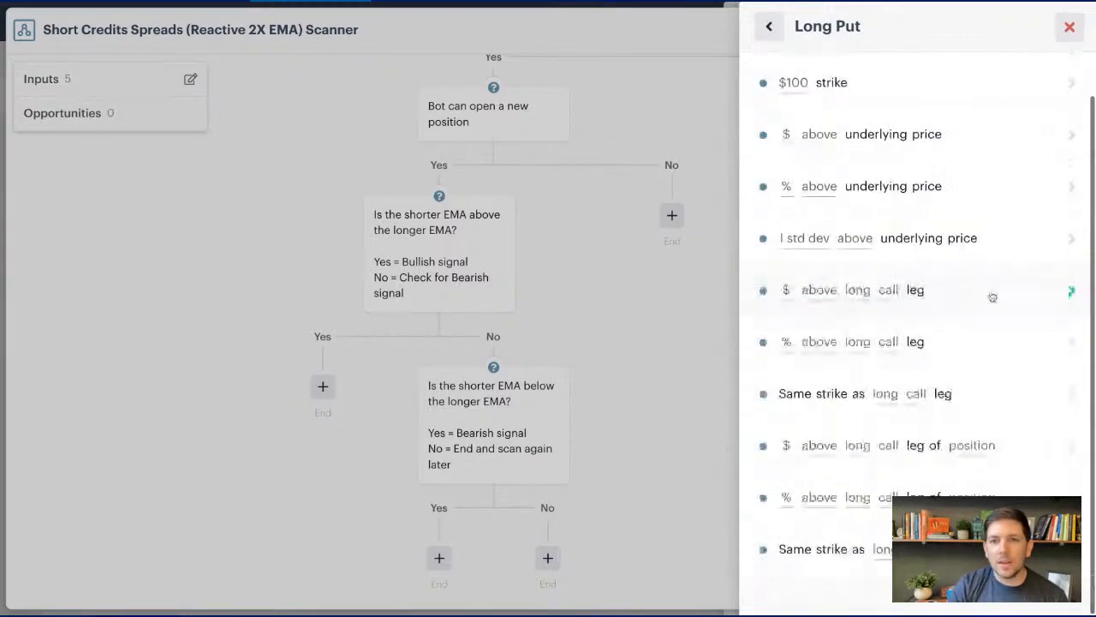
pyautogui.click(991, 294)
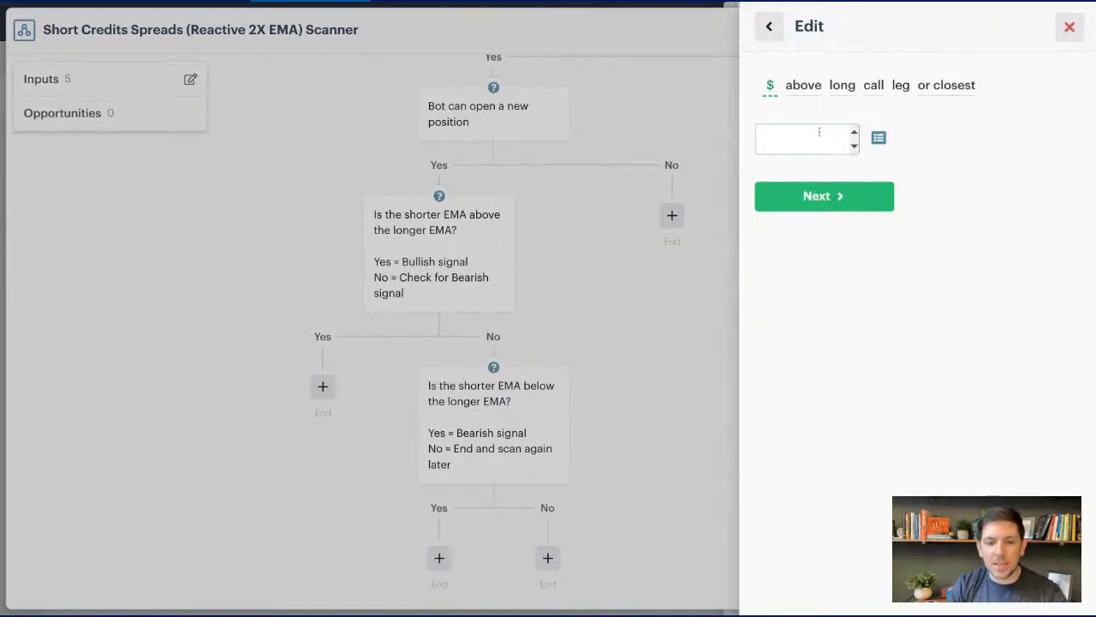
pyautogui.write('3')
pyautogui.click(826, 87)
pyautogui.click(854, 139)
pyautogui.click(855, 140)
pyautogui.click(896, 85)
pyautogui.click(855, 140)
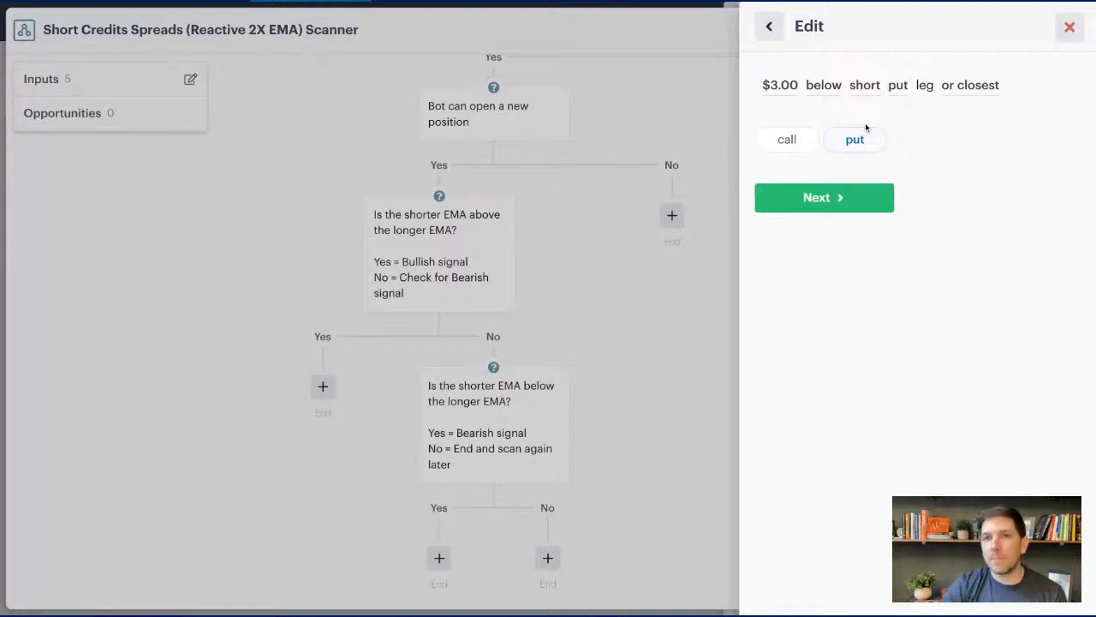
# - Choose "or closest" as the long put's strike matching and save the leg setting
pyautogui.click(949, 87)
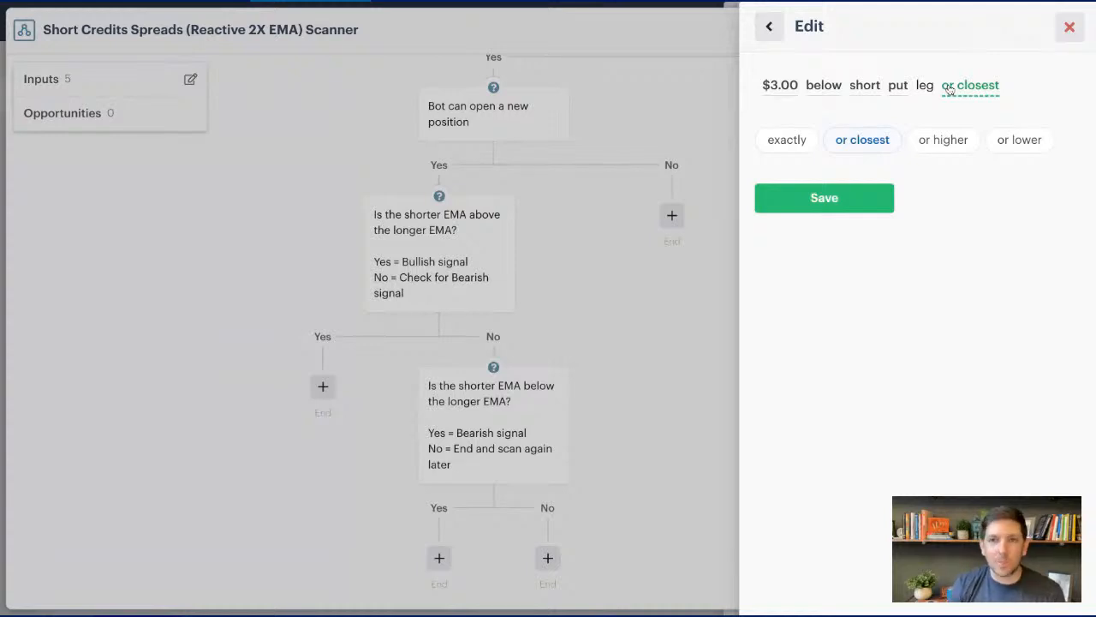
pyautogui.click(786, 141)
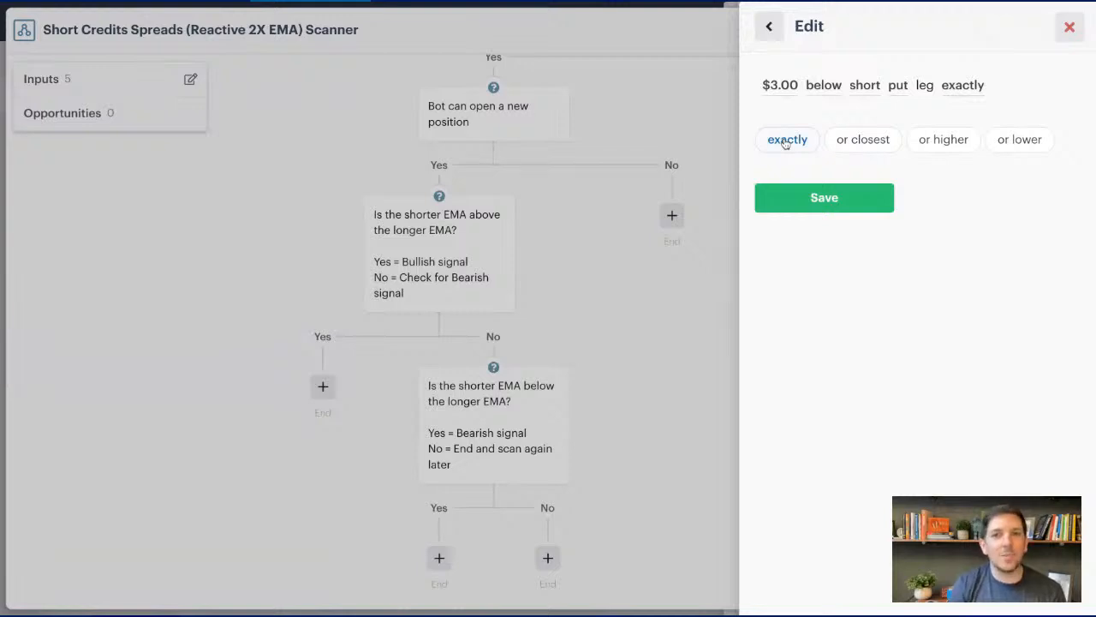
pyautogui.click(872, 142)
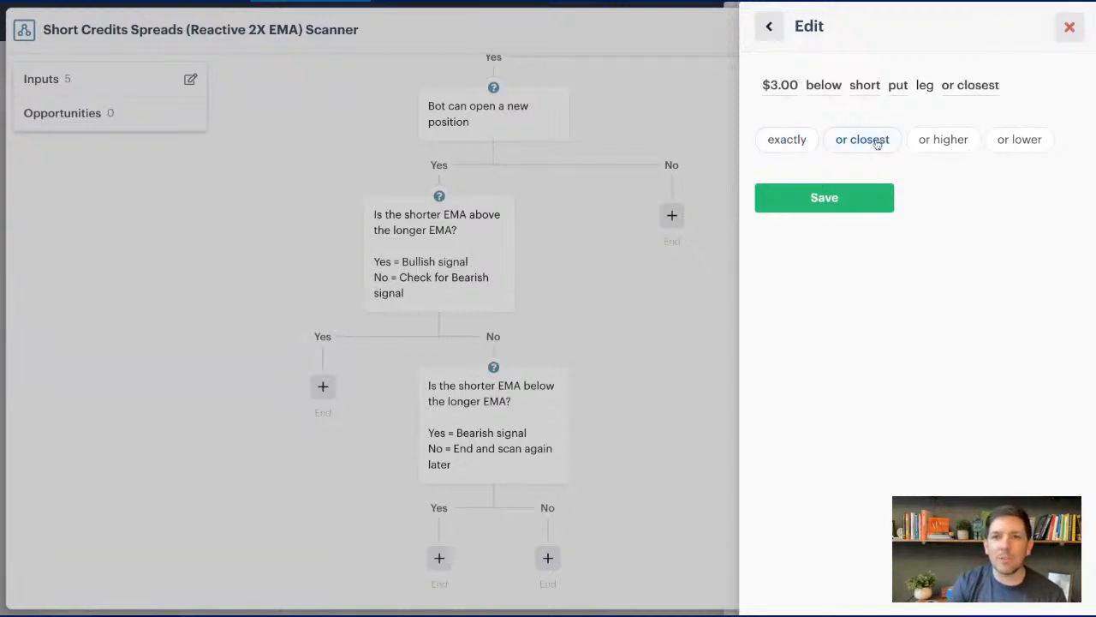
pyautogui.click(823, 198)
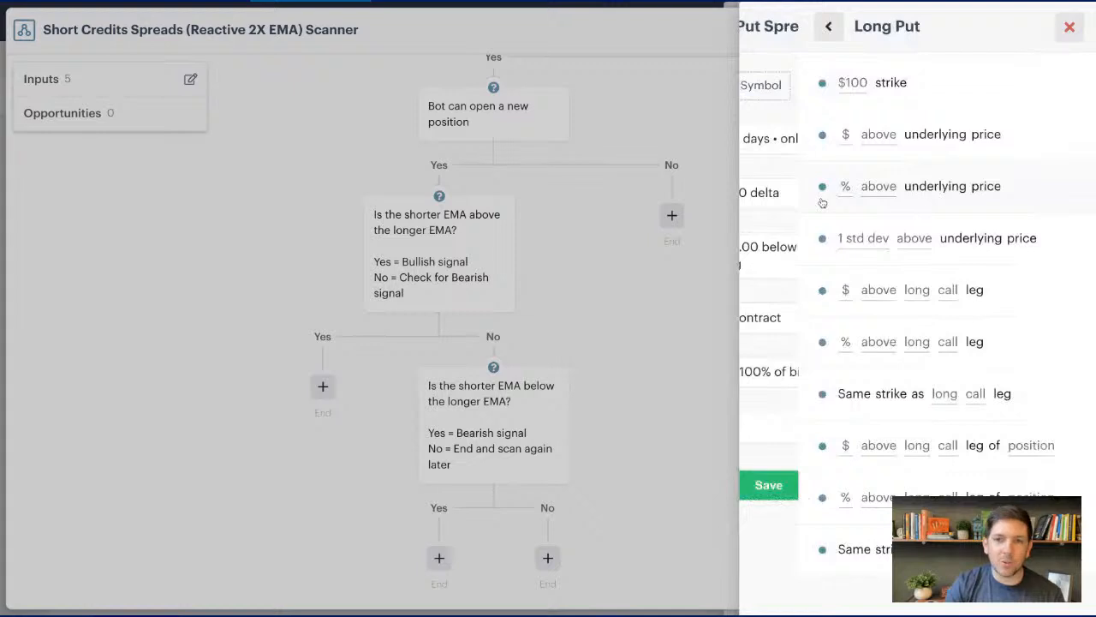
# - Review the amount options for the short put spread, including the contract quantity, and return to the spread settings
pyautogui.click(915, 320)
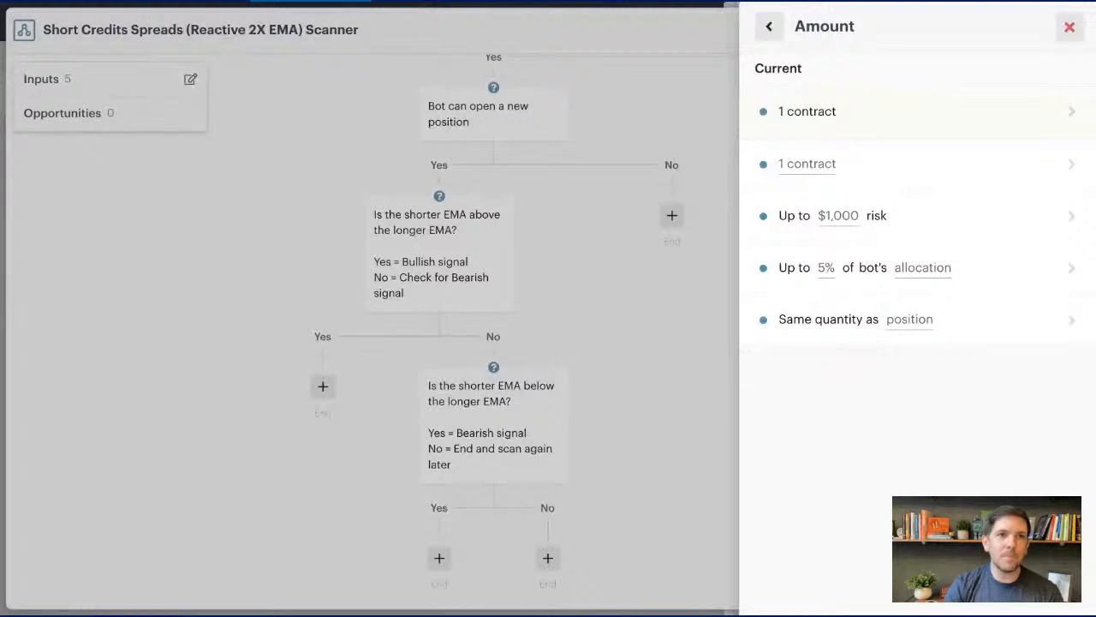
pyautogui.click(880, 168)
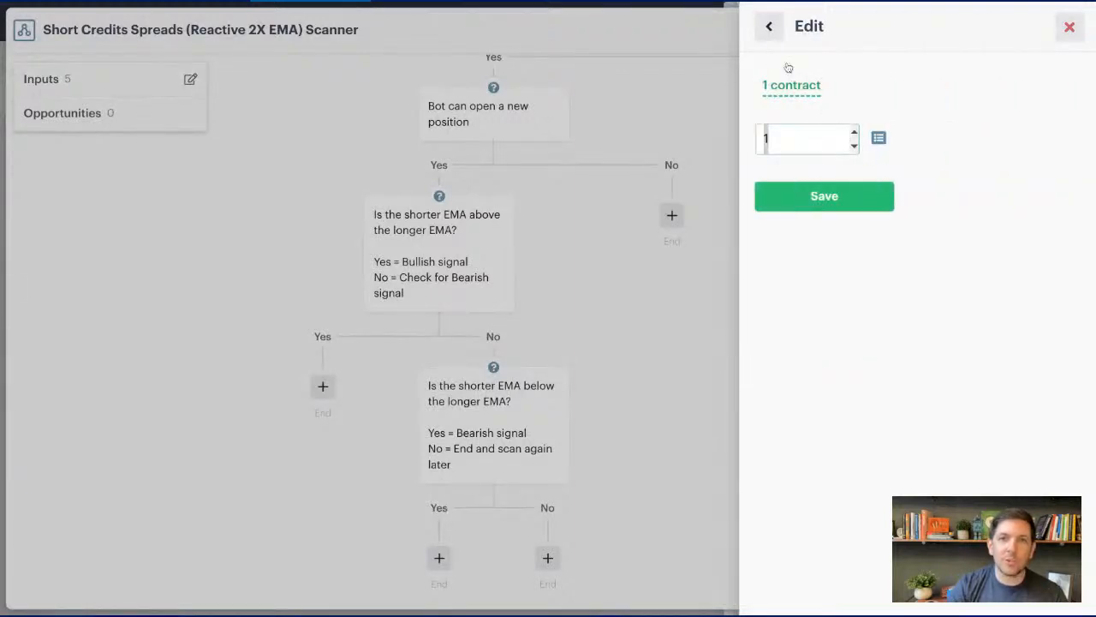
pyautogui.click(806, 85)
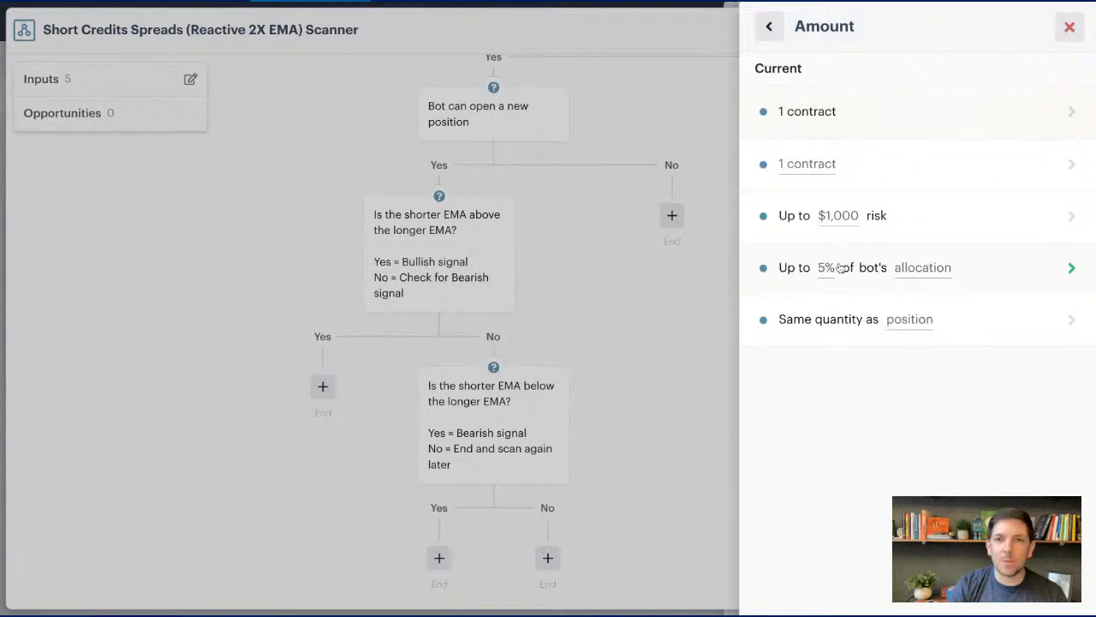
pyautogui.click(769, 26)
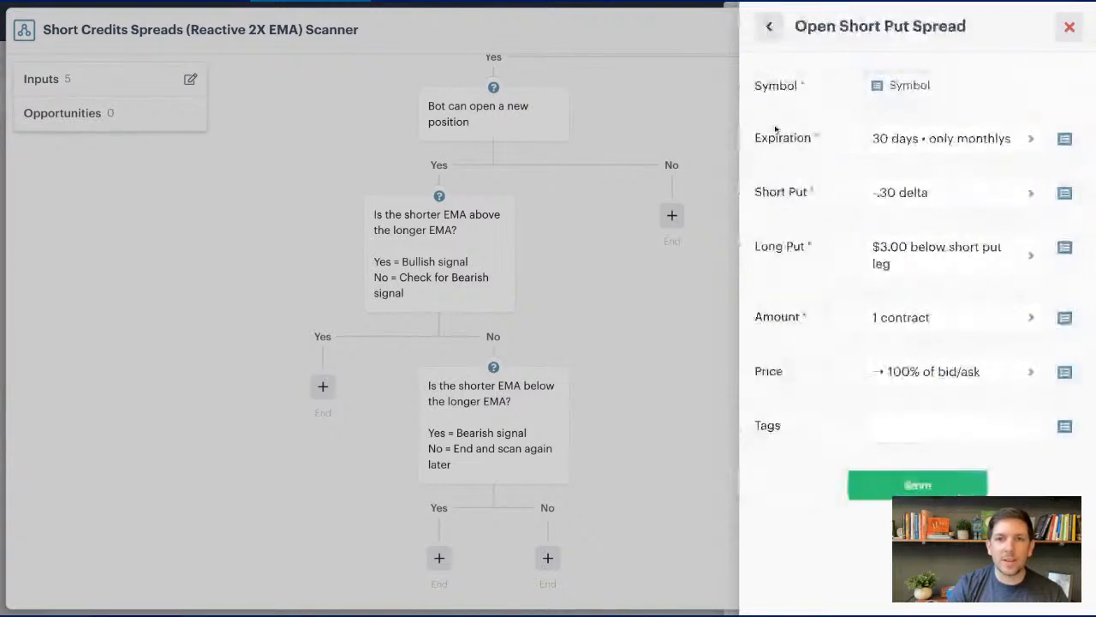
# - Set the short put spread's SmartPricing to Patient, up to 5 prices at 20 seconds each
pyautogui.click(904, 376)
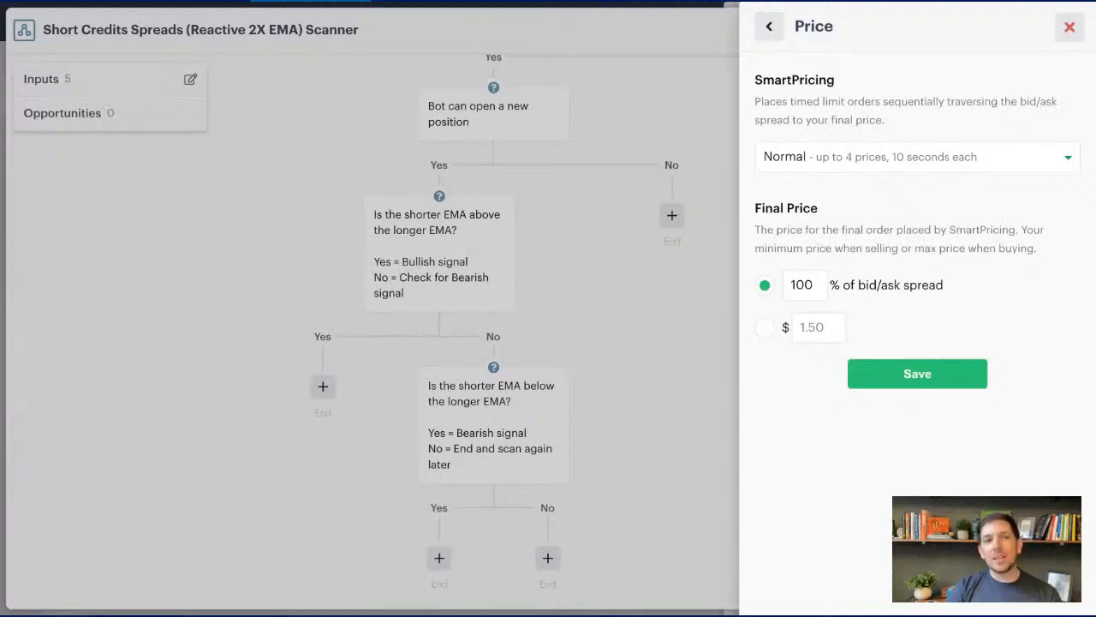
pyautogui.click(917, 157)
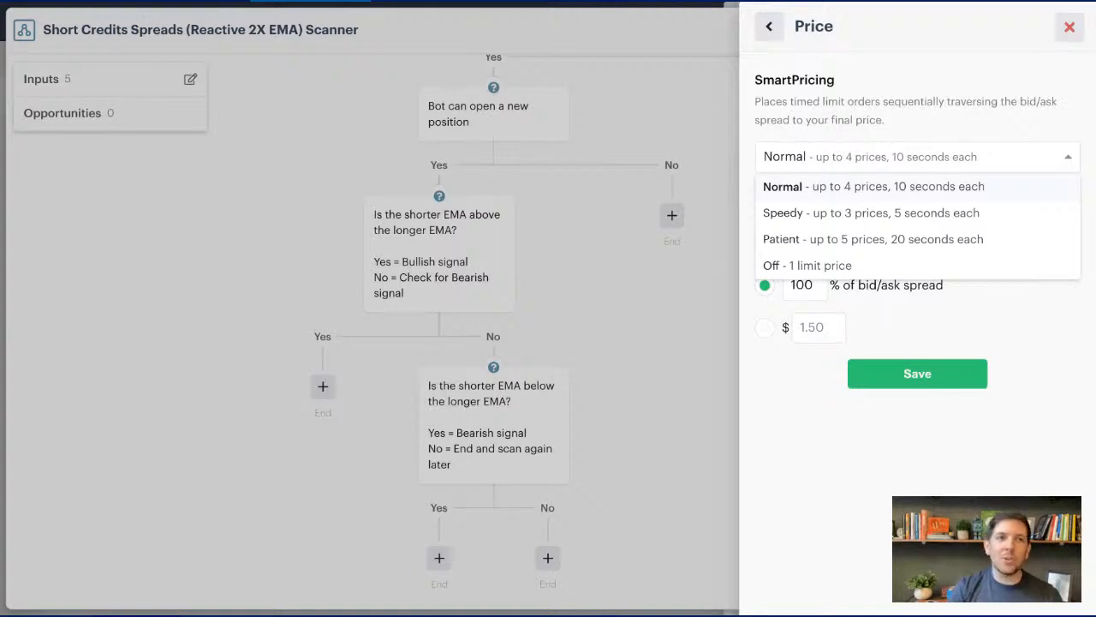
pyautogui.click(861, 238)
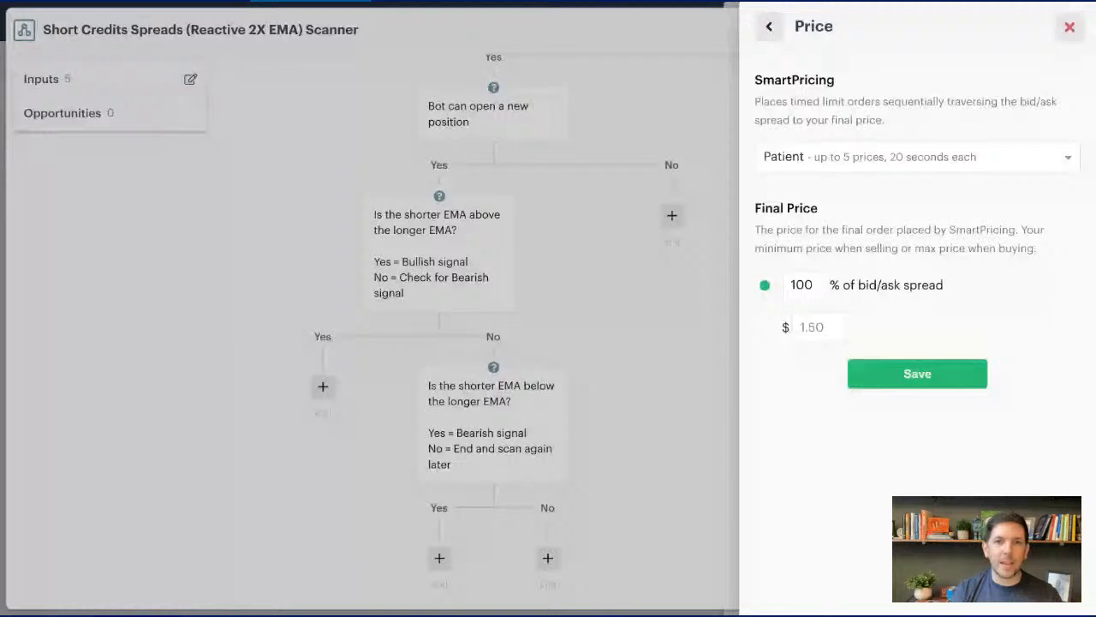
# - Set the final price to 60% of the bid/ask spread and save the short put spread action
pyautogui.doubleClick(806, 286)
pyautogui.write('80')
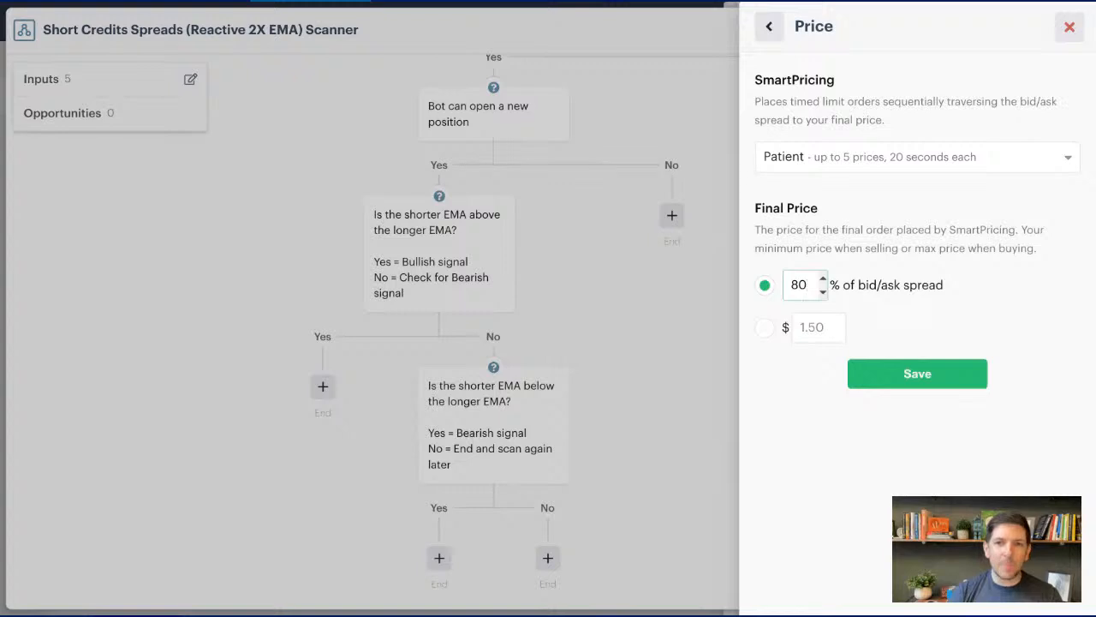
pyautogui.press('BackSpace')
pyautogui.press('BackSpace')
pyautogui.write('60')
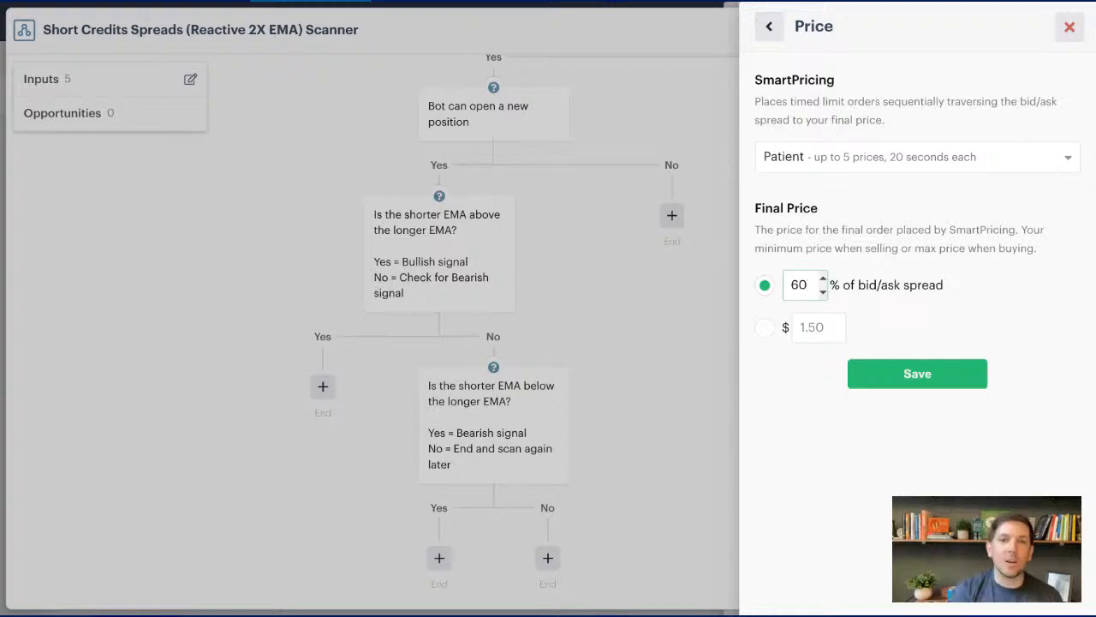
pyautogui.click(899, 375)
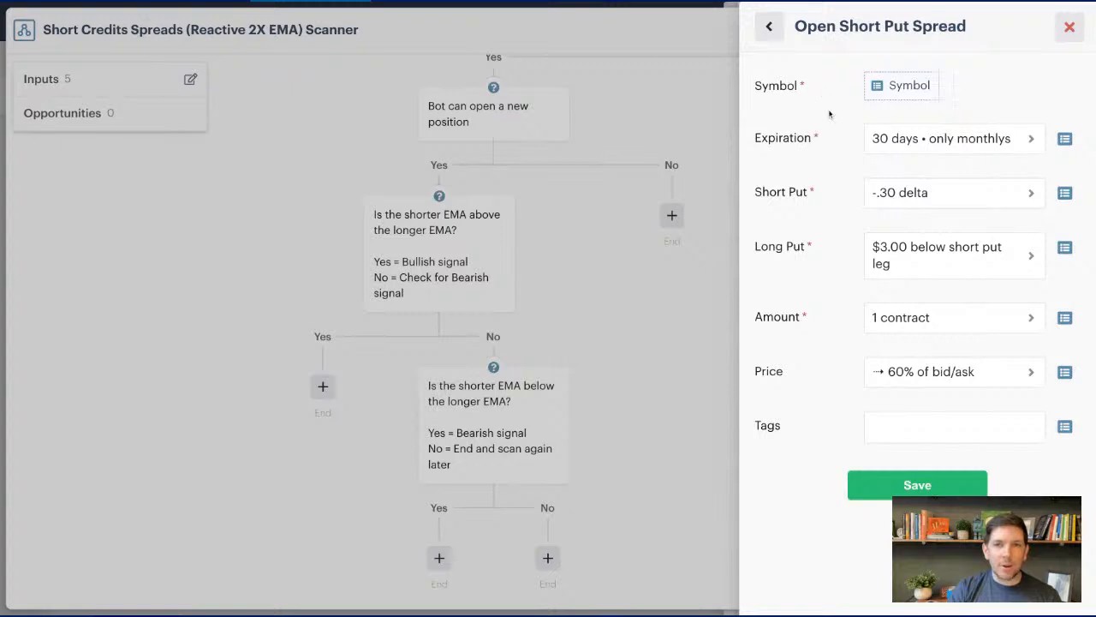
pyautogui.click(908, 486)
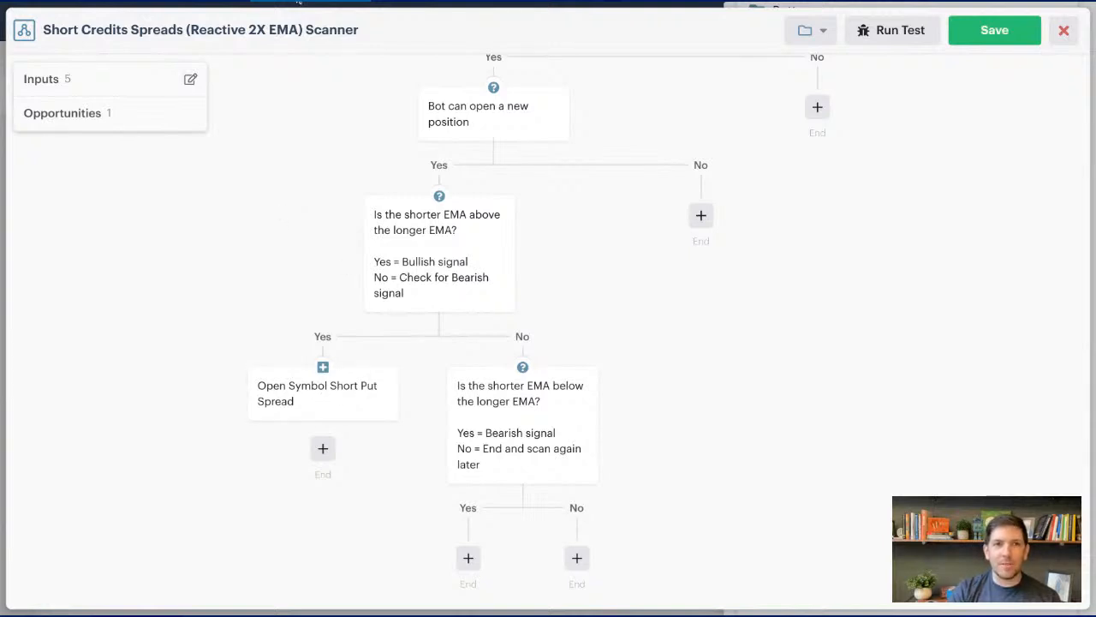
pyautogui.moveTo(345, 392)
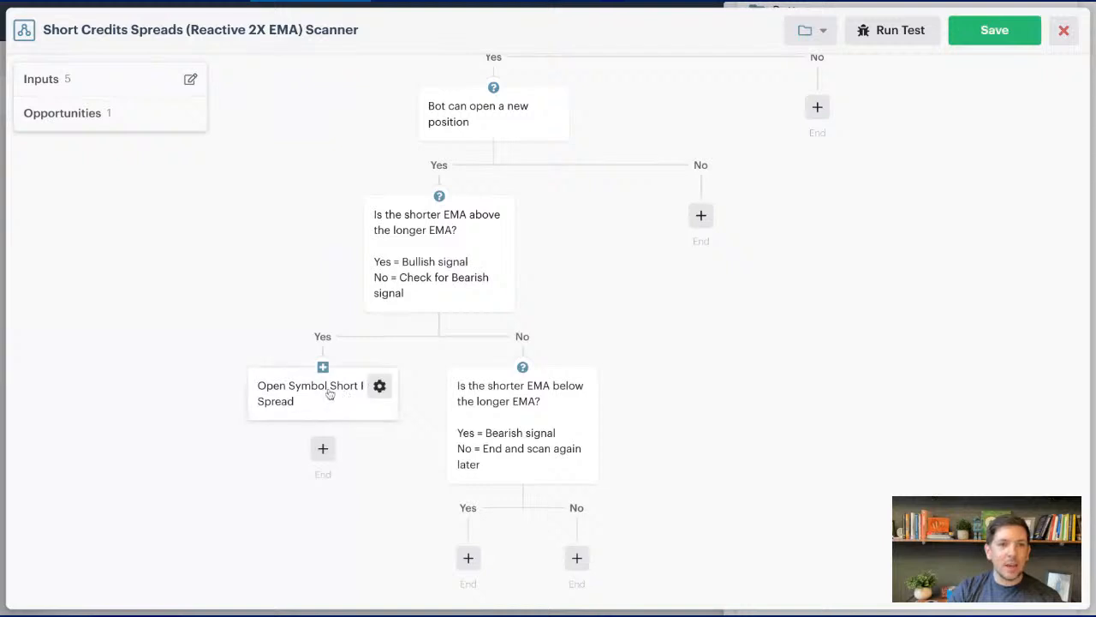
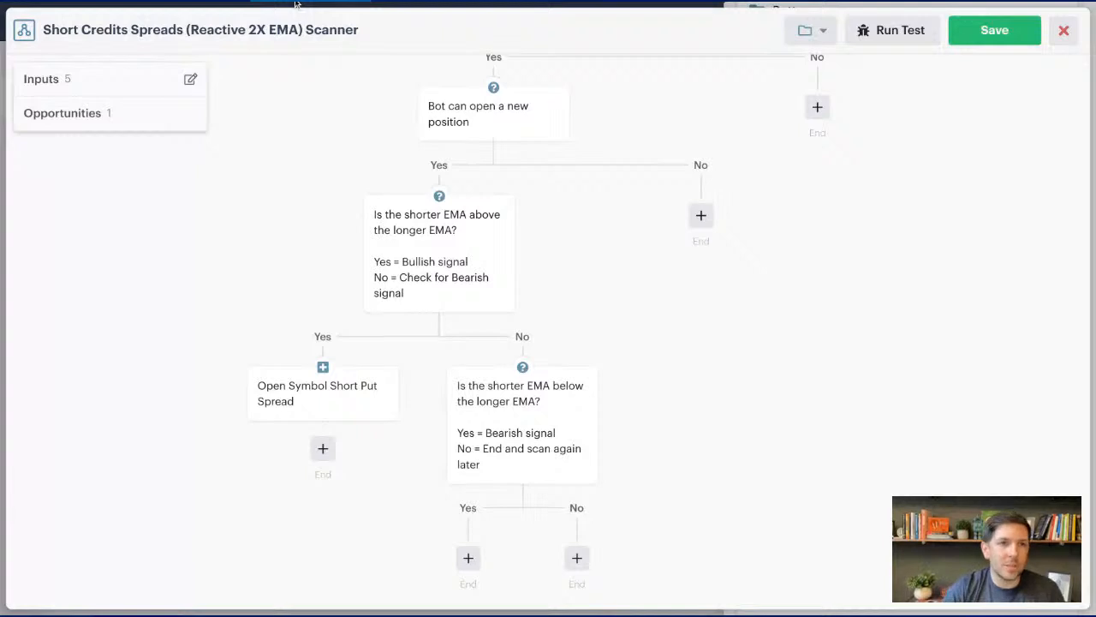
# - Insert a decision before the Open Symbol Short Put Spread action, using the opportunity bid/ask spread condition
pyautogui.moveTo(379, 386)
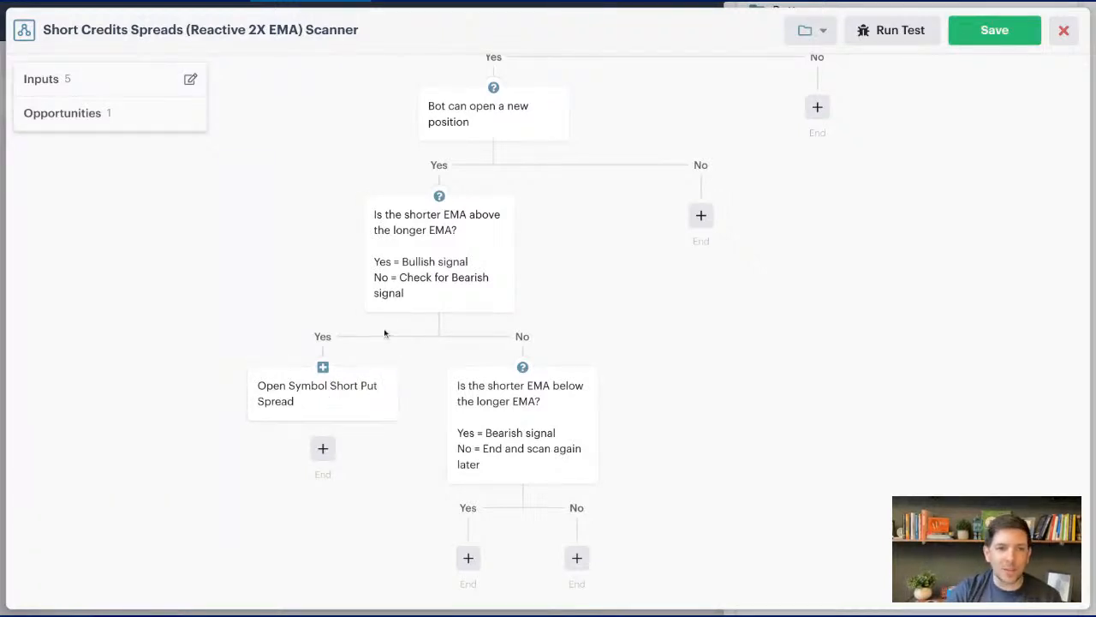
pyautogui.click(379, 386)
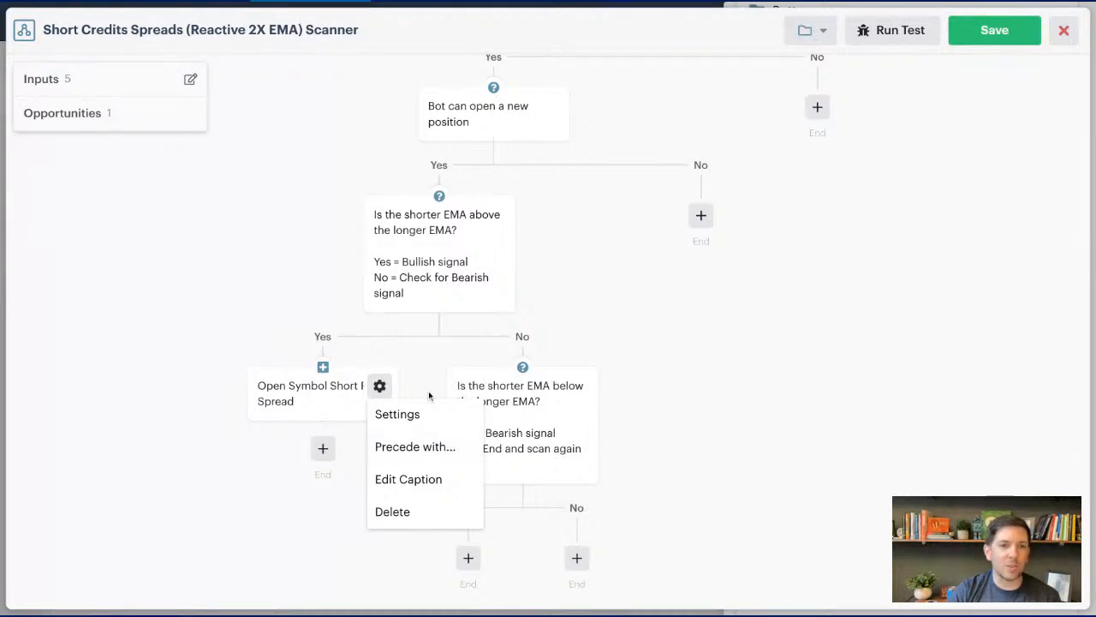
pyautogui.click(379, 386)
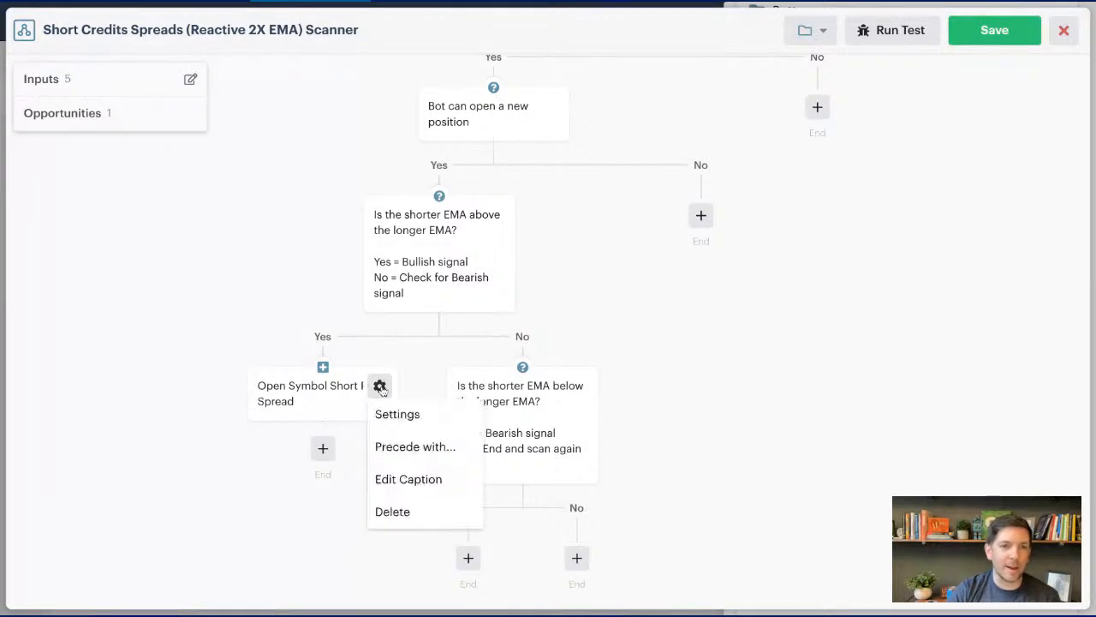
pyautogui.click(429, 447)
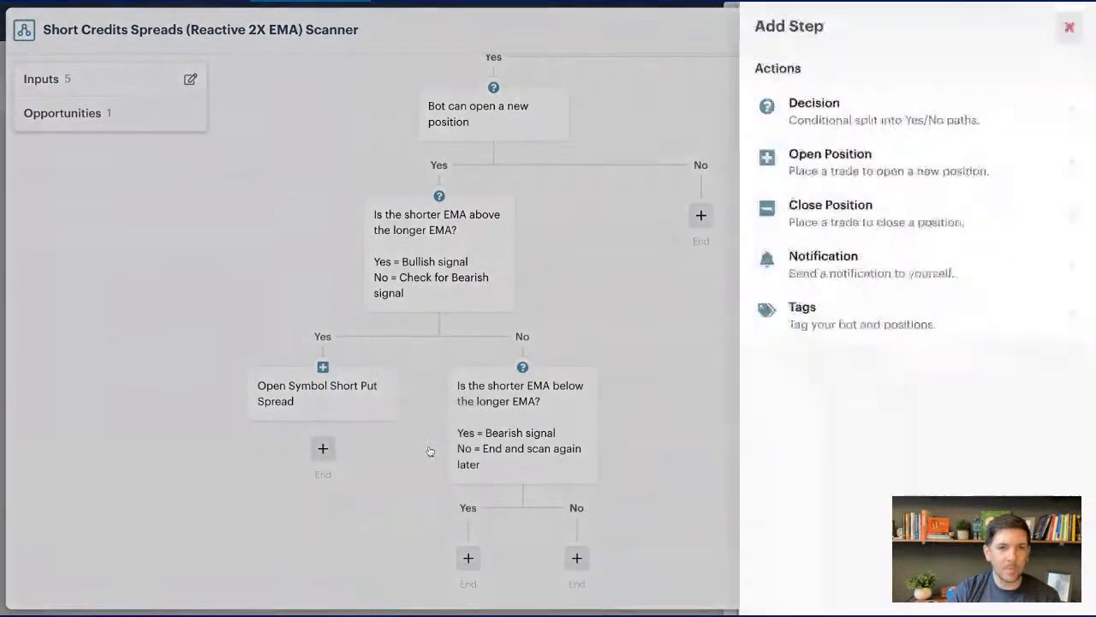
pyautogui.click(906, 129)
pyautogui.click(772, 127)
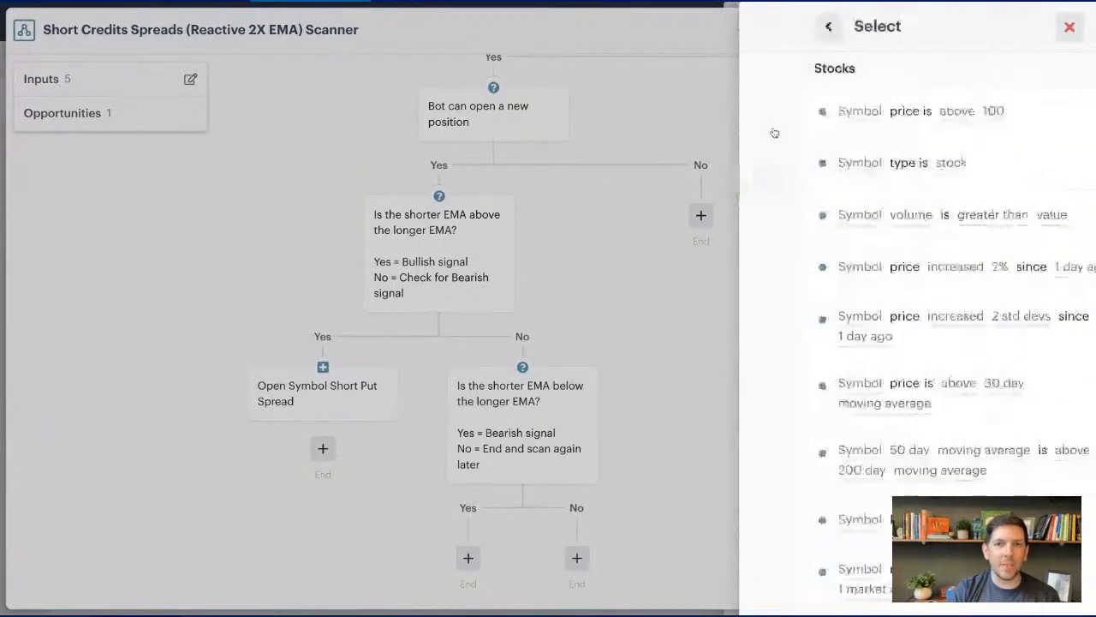
pyautogui.scroll(-8, 807, 128)
pyautogui.scroll(-10, 812, 129)
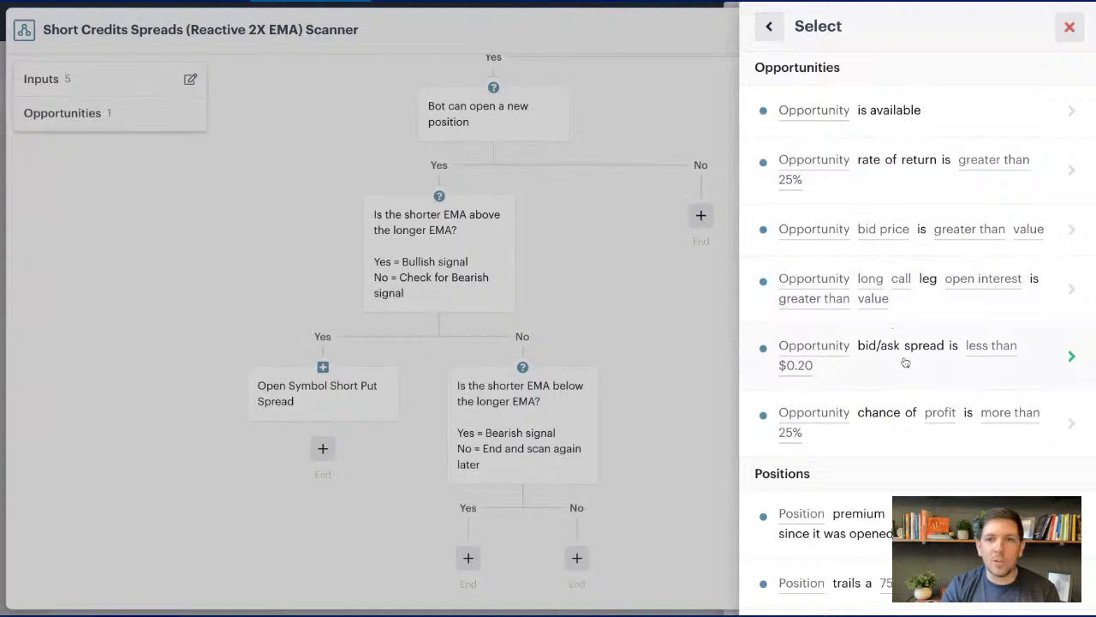
pyautogui.scroll(-2, 909, 356)
pyautogui.scroll(-4, 910, 356)
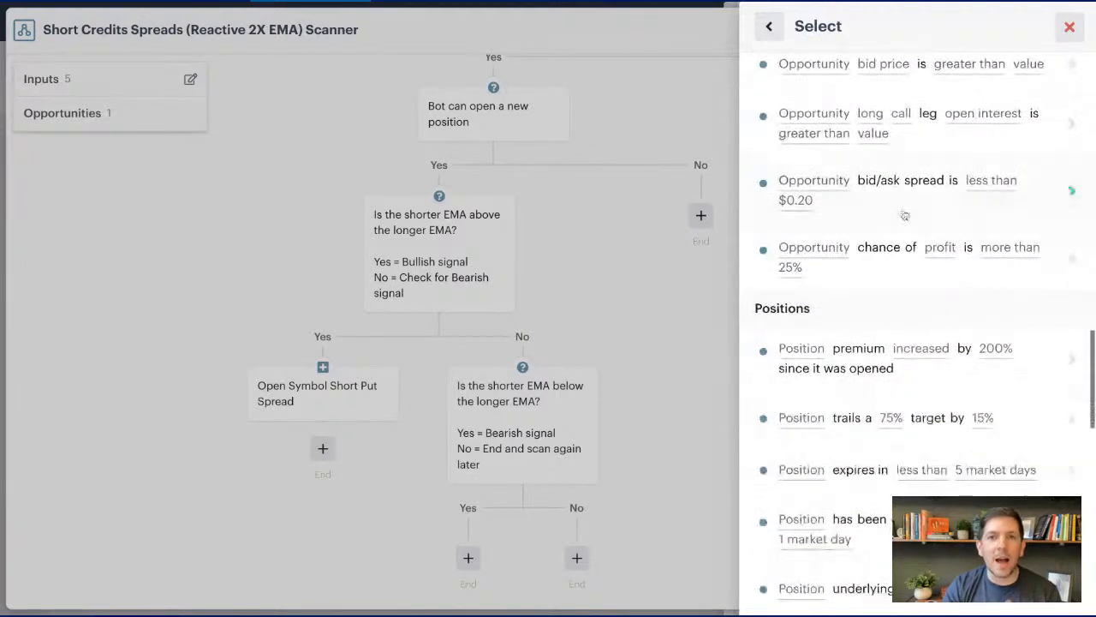
pyautogui.click(904, 208)
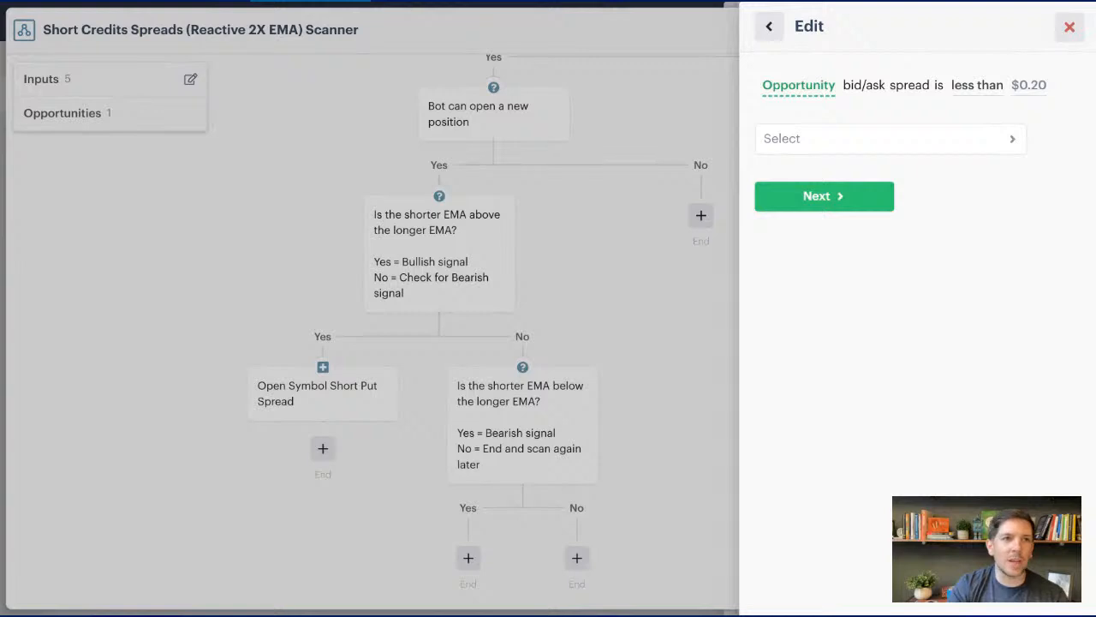
# - Use the recent Short Put Spread as the condition's opportunity and require its bid/ask spread to be less than $0.10
pyautogui.click(864, 141)
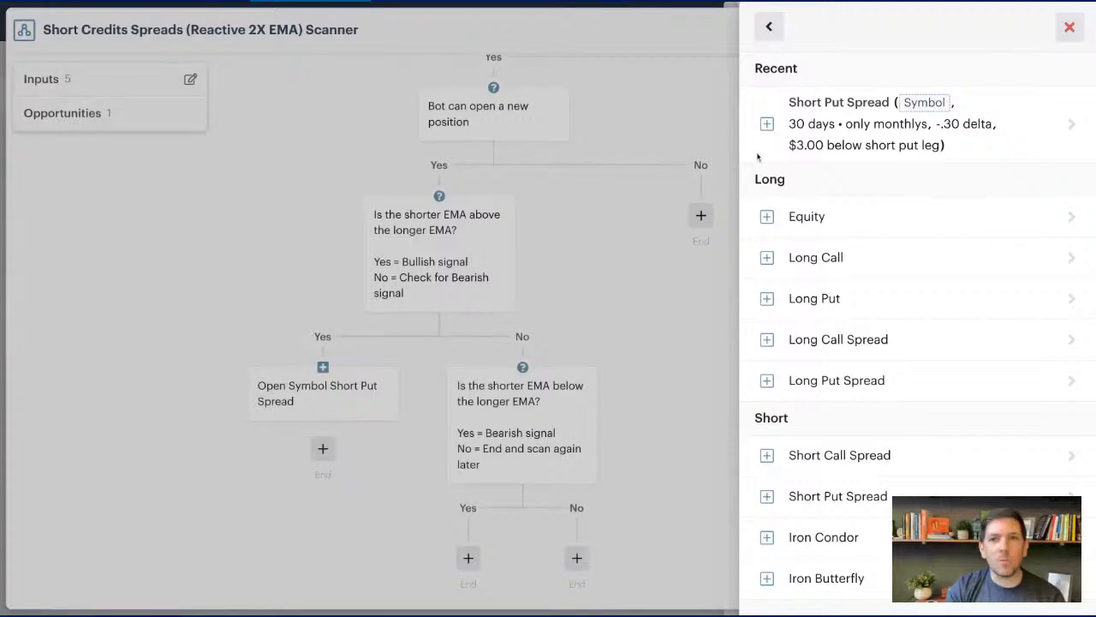
pyautogui.click(877, 126)
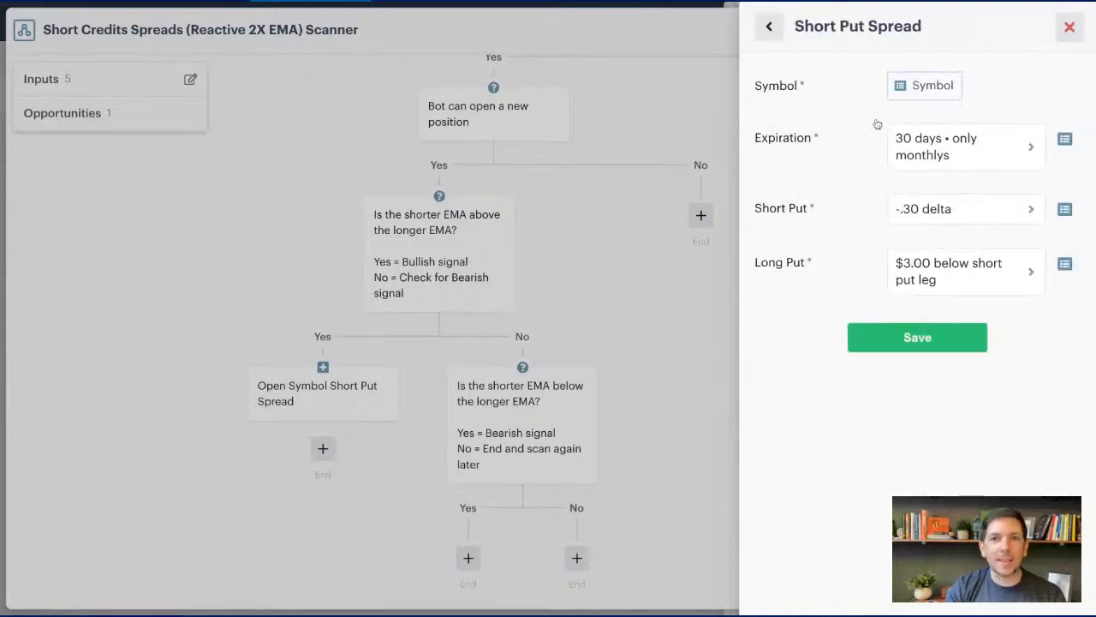
pyautogui.click(889, 339)
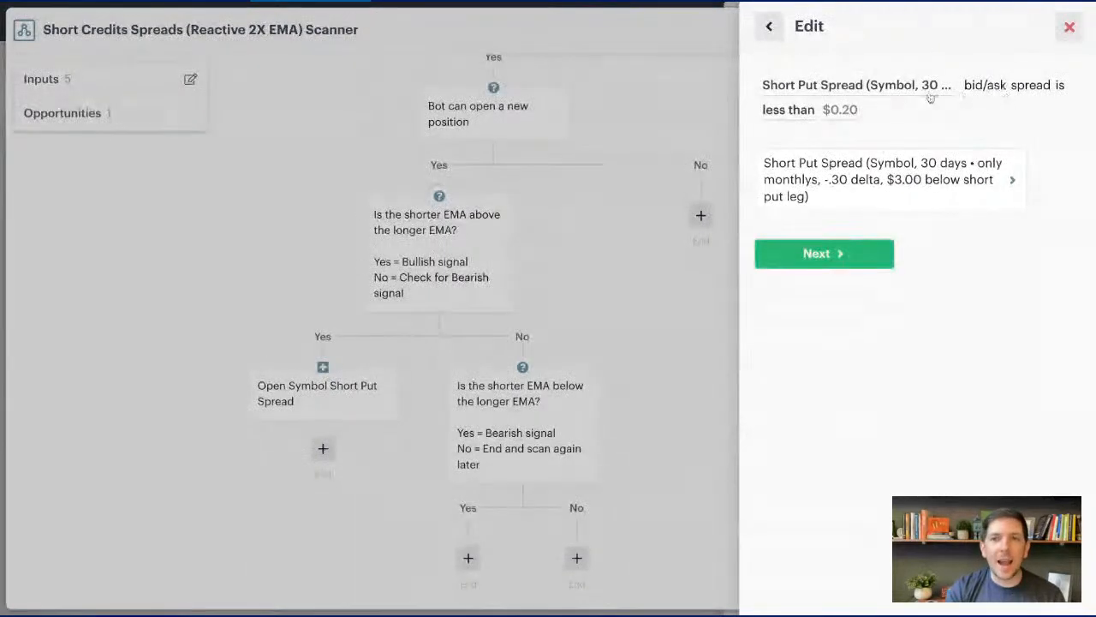
pyautogui.click(840, 109)
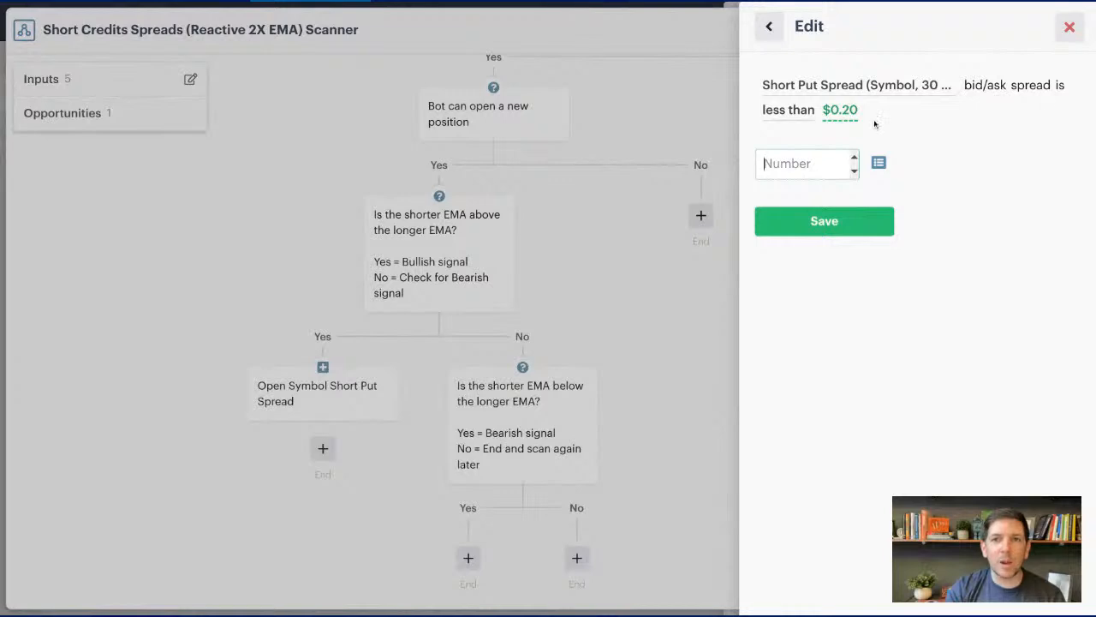
pyautogui.write('.10')
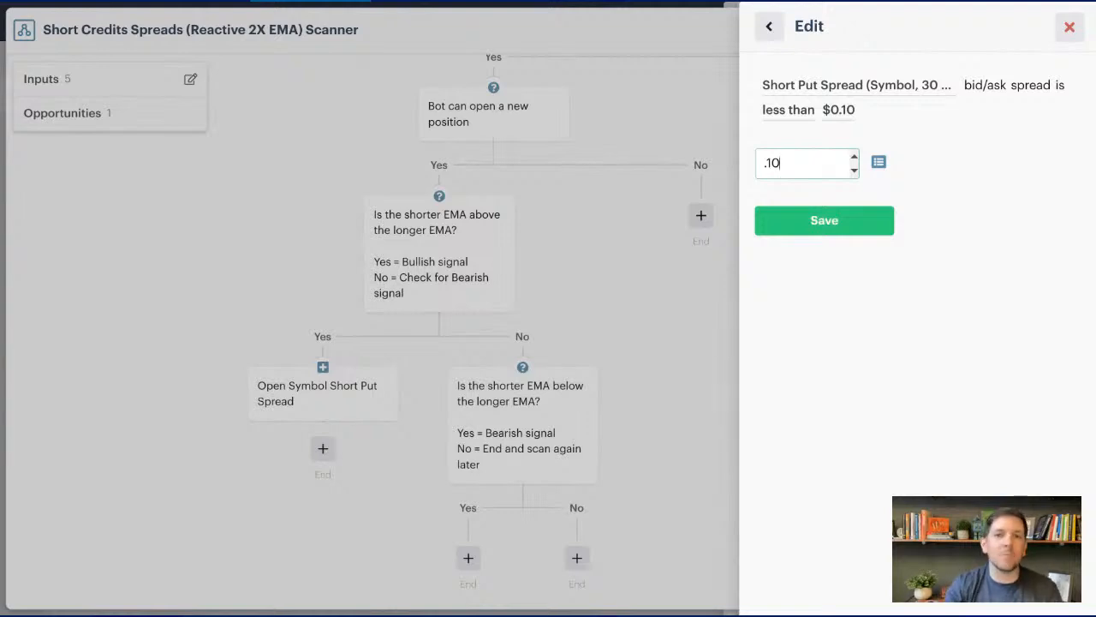
pyautogui.click(824, 220)
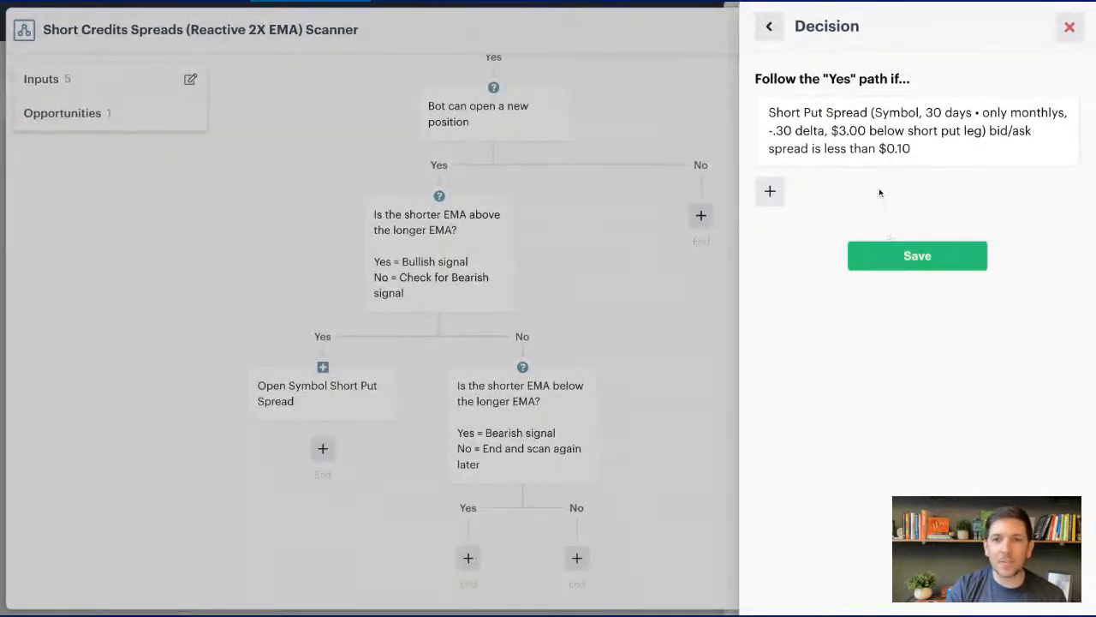
# - Add an opportunity rate of return condition to the decision, using the same recent Short Put Spread
pyautogui.click(770, 191)
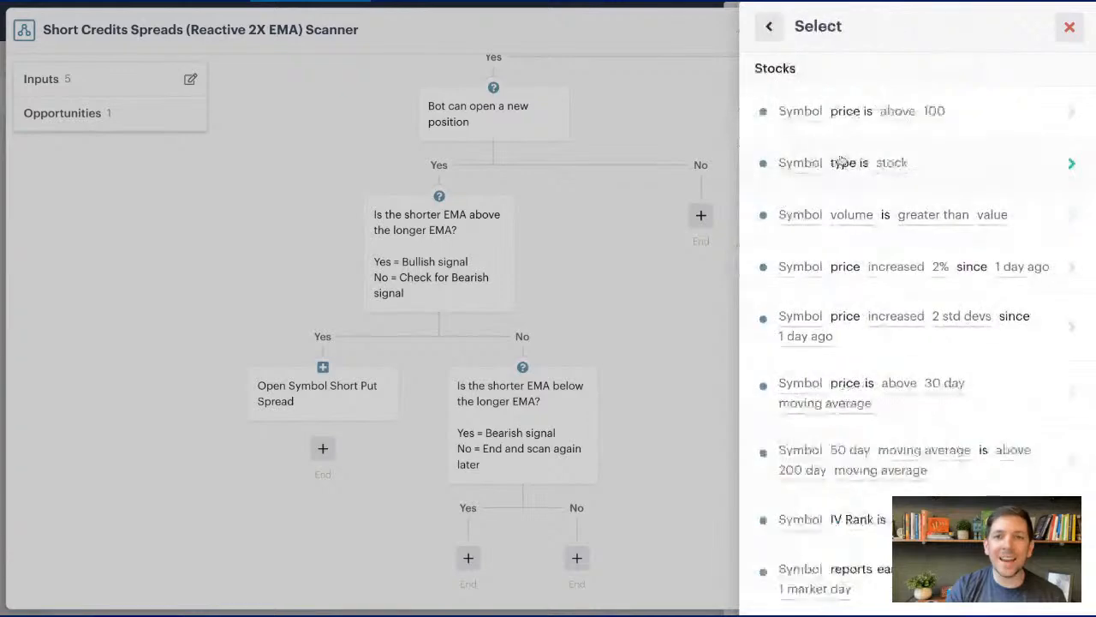
pyautogui.scroll(-4, 842, 161)
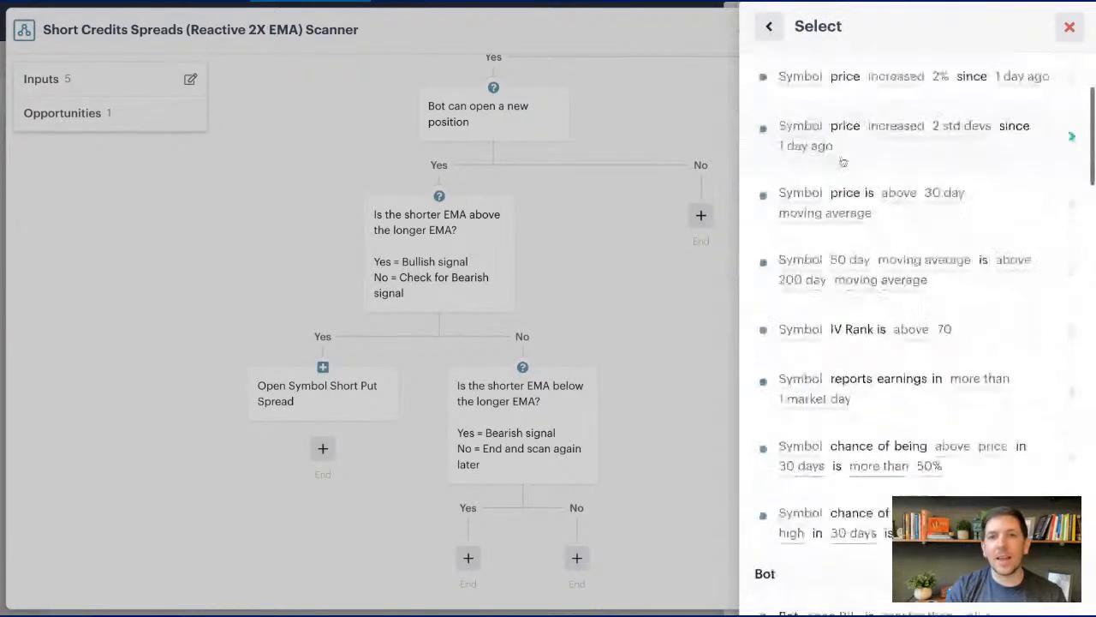
pyautogui.scroll(-12, 843, 162)
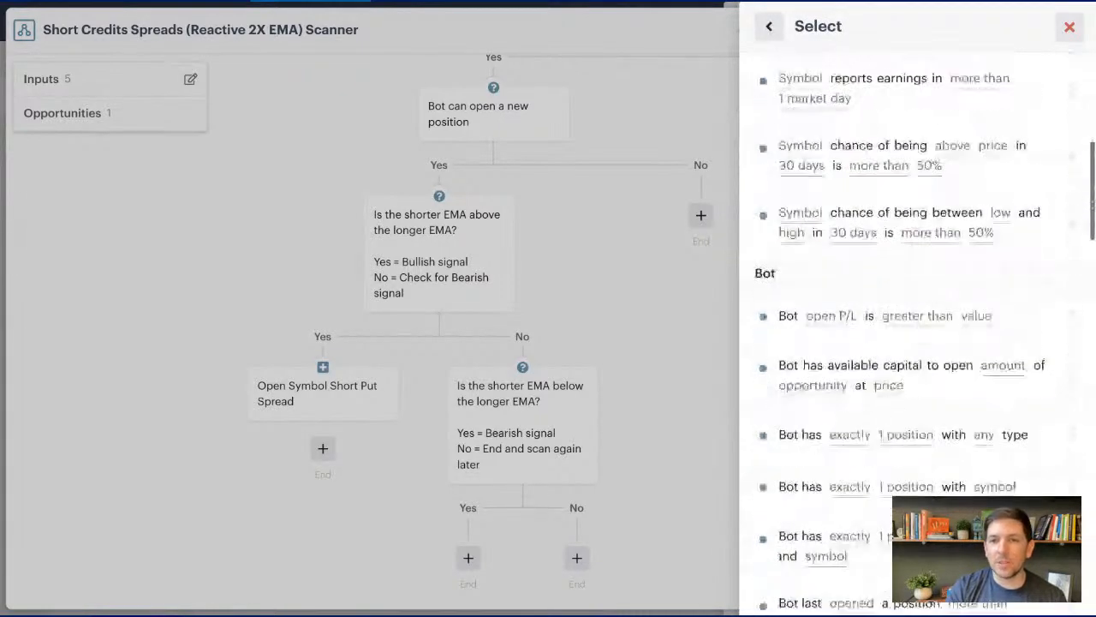
pyautogui.scroll(-12, 908, 325)
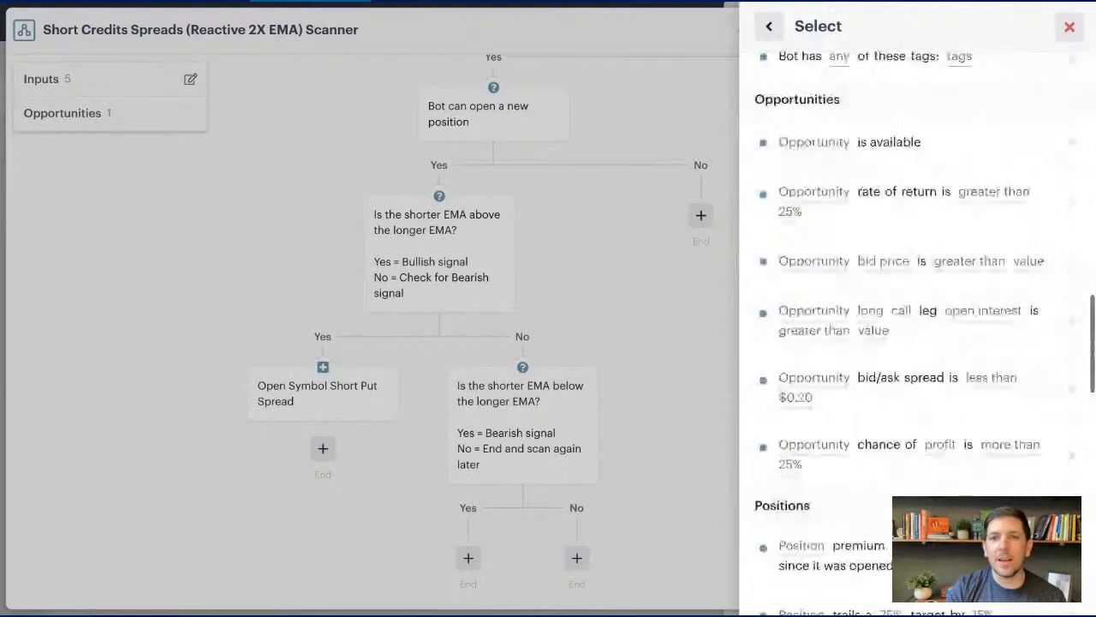
pyautogui.scroll(-1, 904, 180)
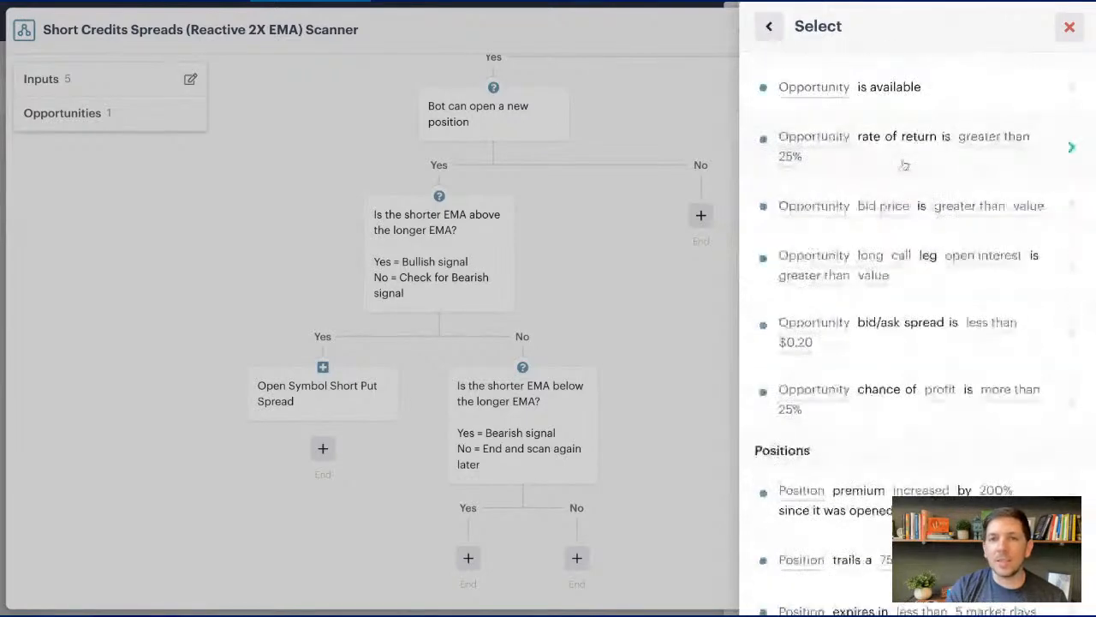
pyautogui.click(904, 164)
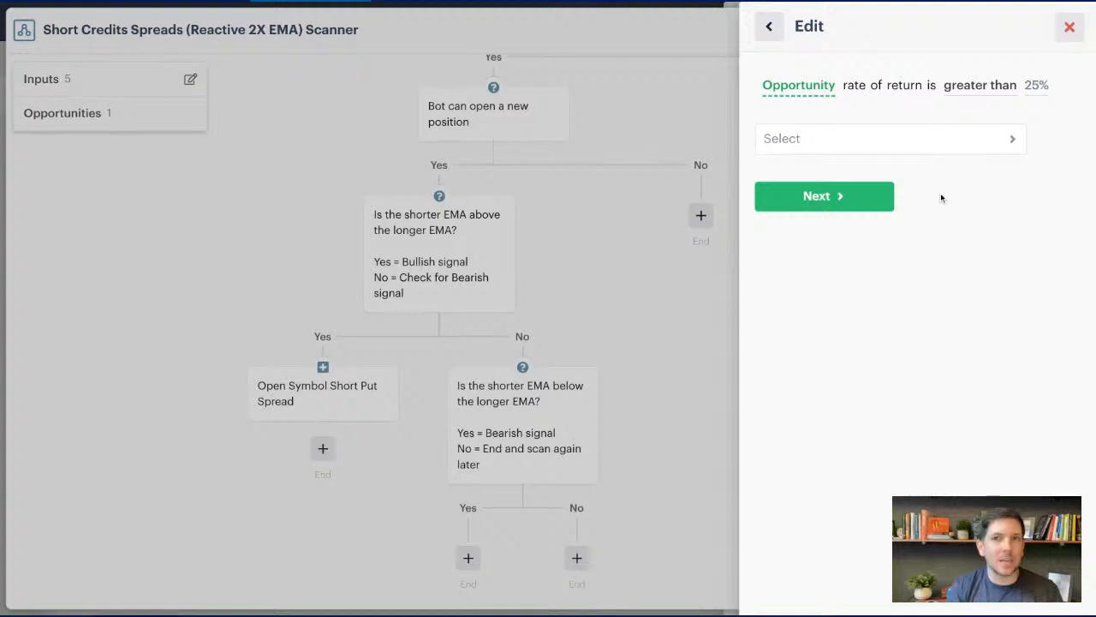
pyautogui.click(947, 142)
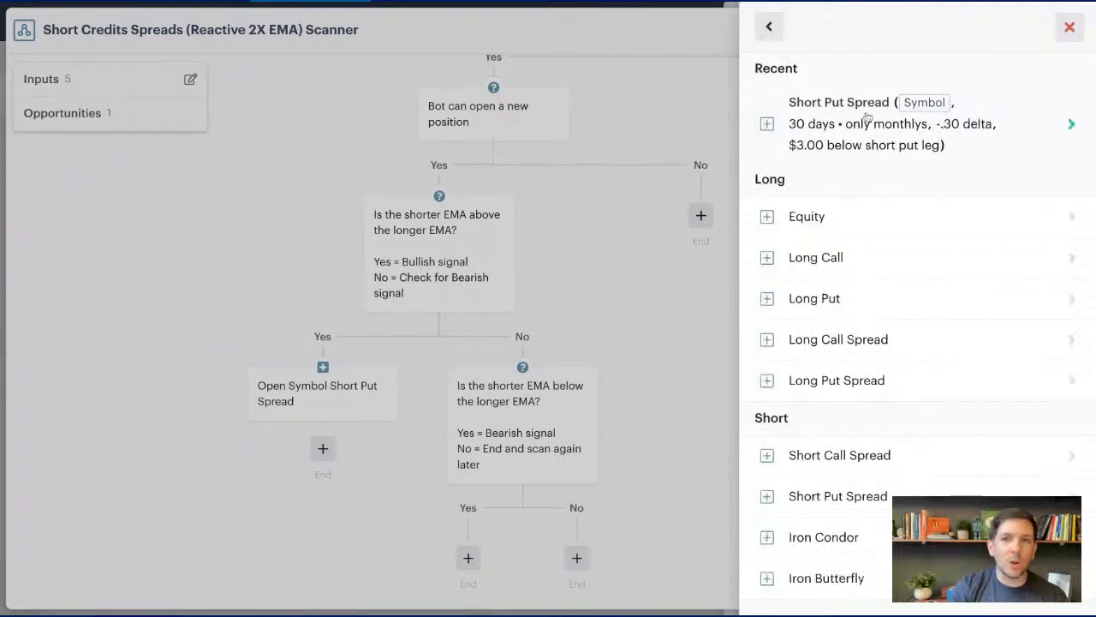
pyautogui.click(871, 136)
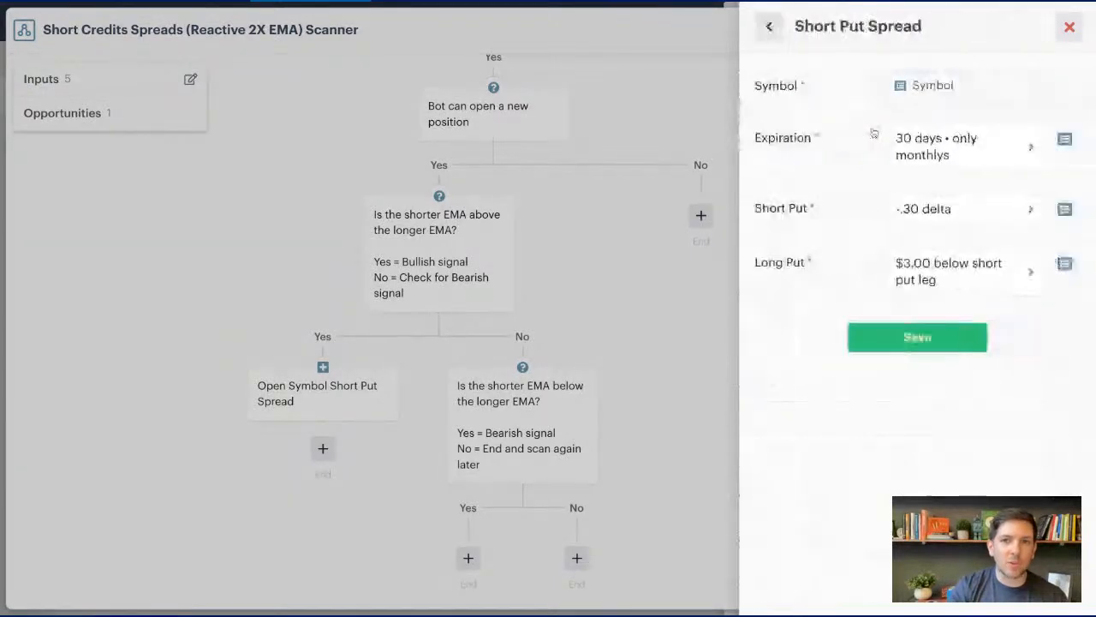
pyautogui.click(874, 336)
# - Require the short put spread's rate of return to be greater than 30% and save the condition
pyautogui.click(857, 110)
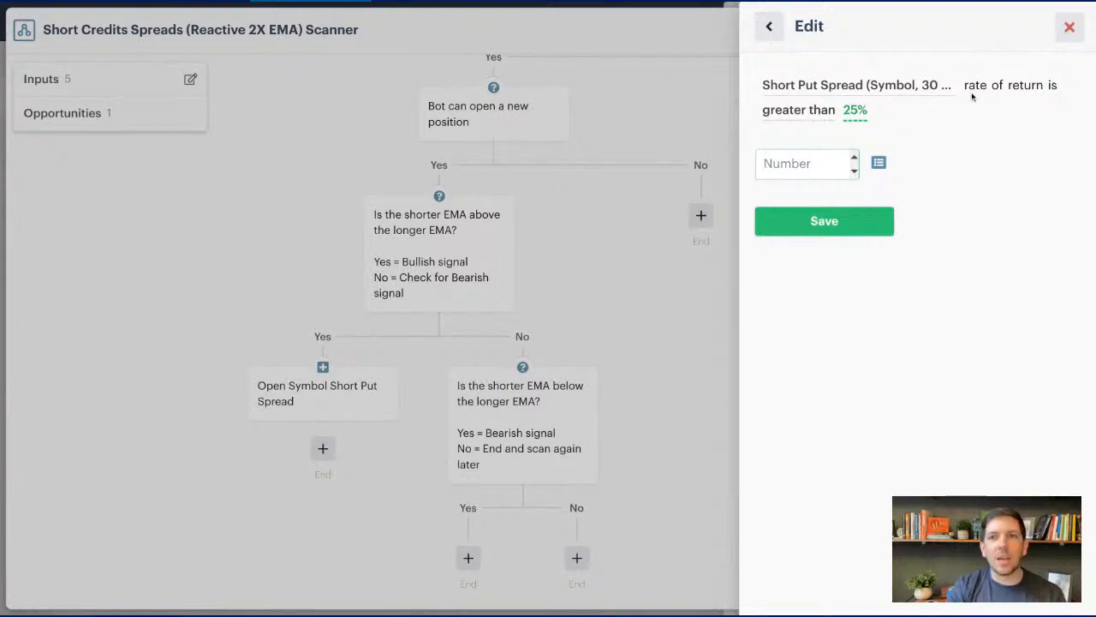
pyautogui.click(812, 162)
pyautogui.write('30')
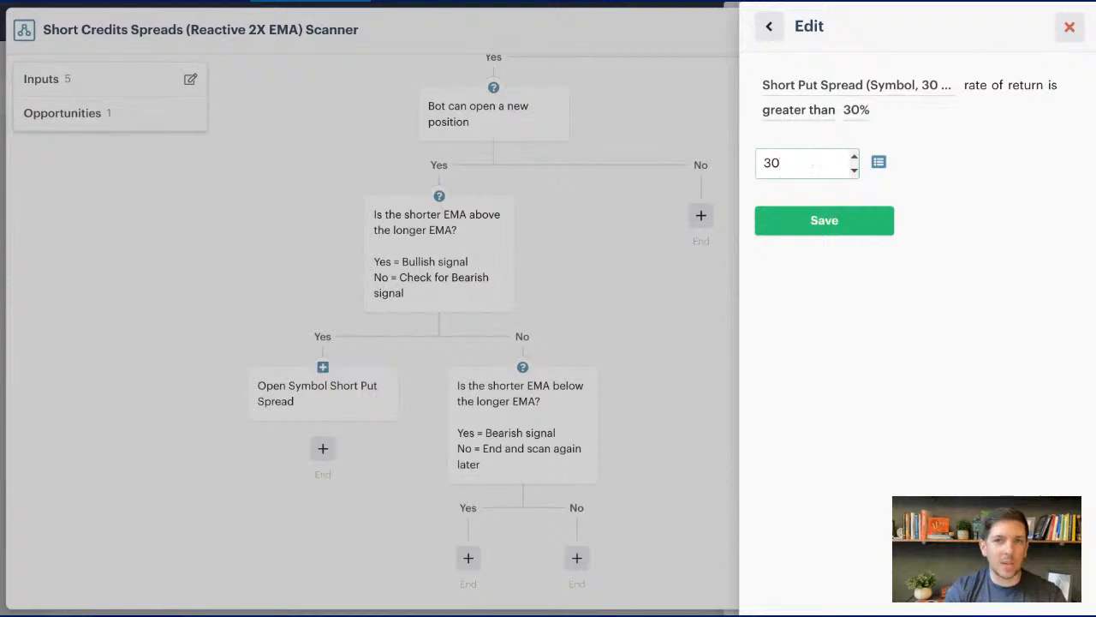
pyautogui.click(819, 221)
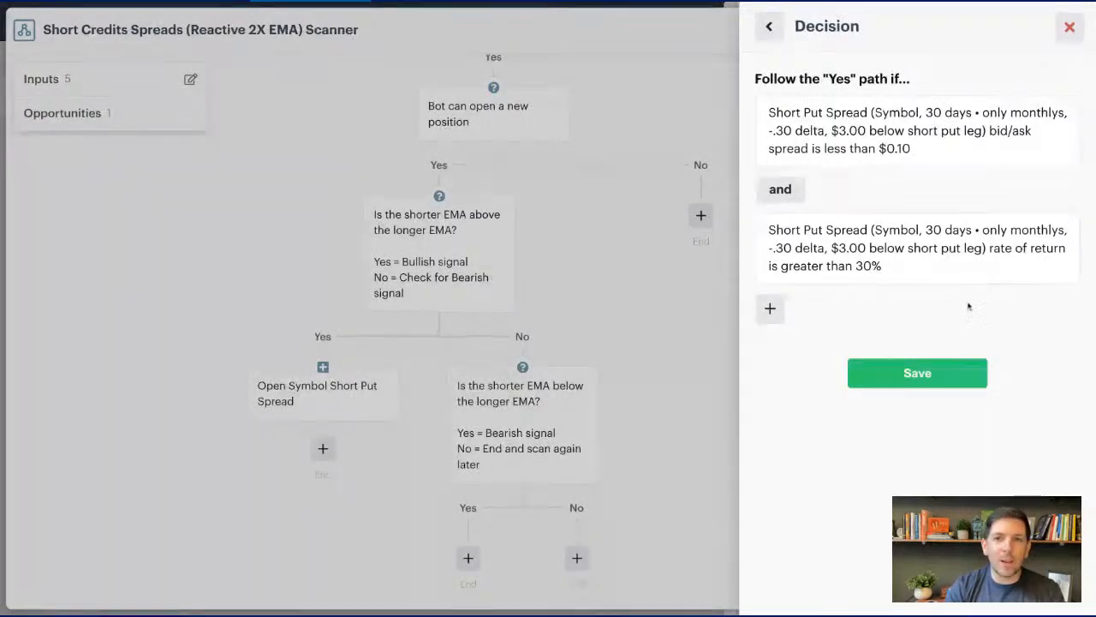
# - Add a condition to the decision requiring the recent Short Put Spread's chance of profit to be more than 70%
pyautogui.click(770, 311)
pyautogui.scroll(-10, 857, 237)
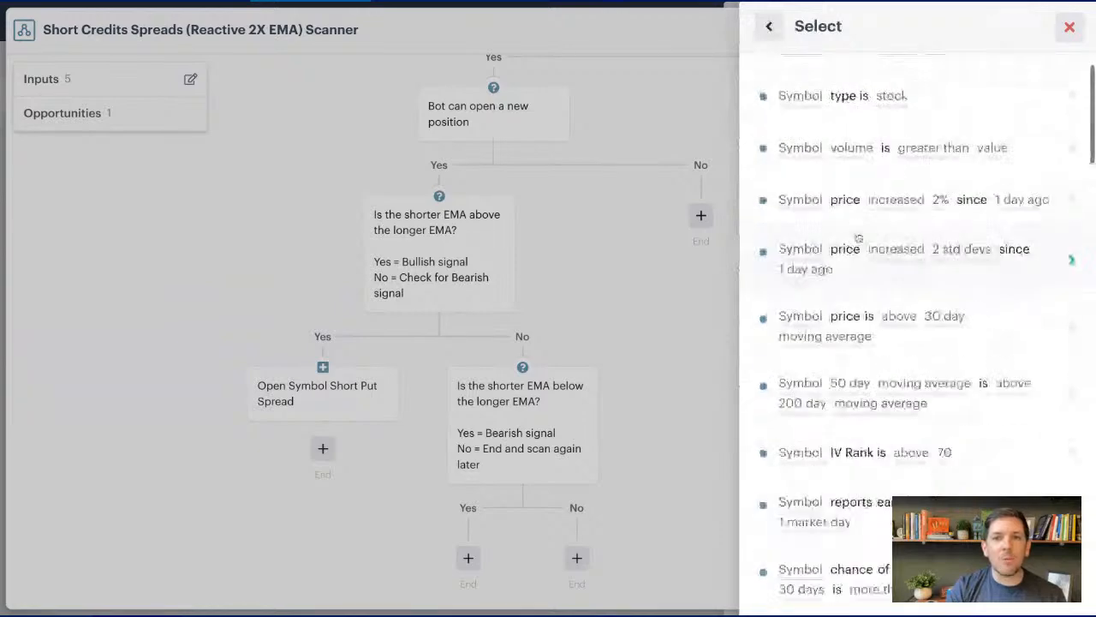
pyautogui.scroll(-10, 859, 235)
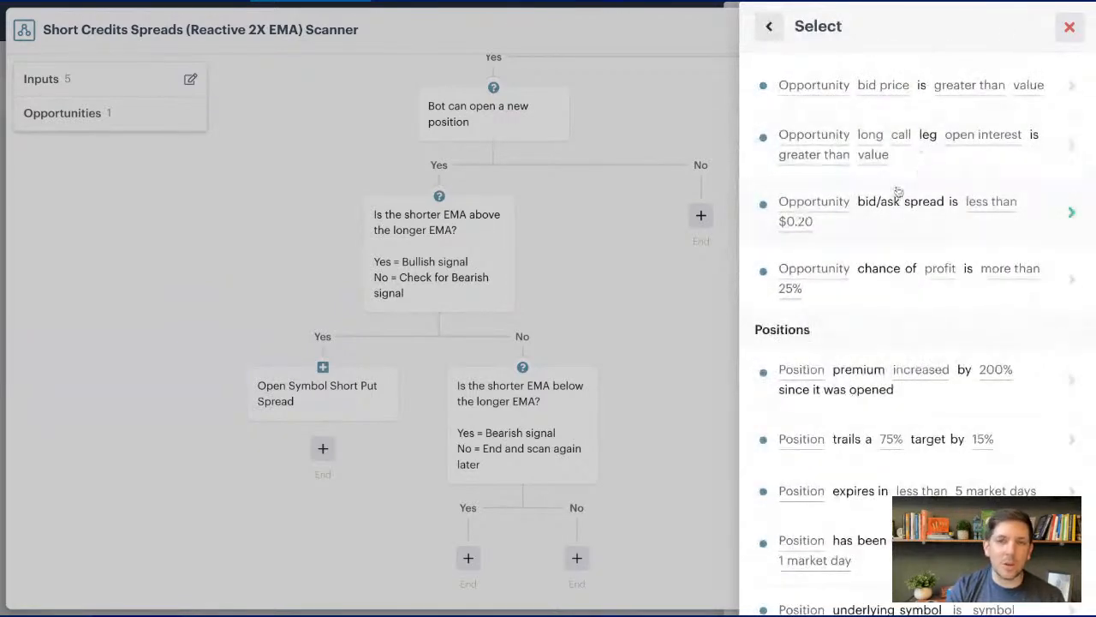
pyautogui.click(885, 272)
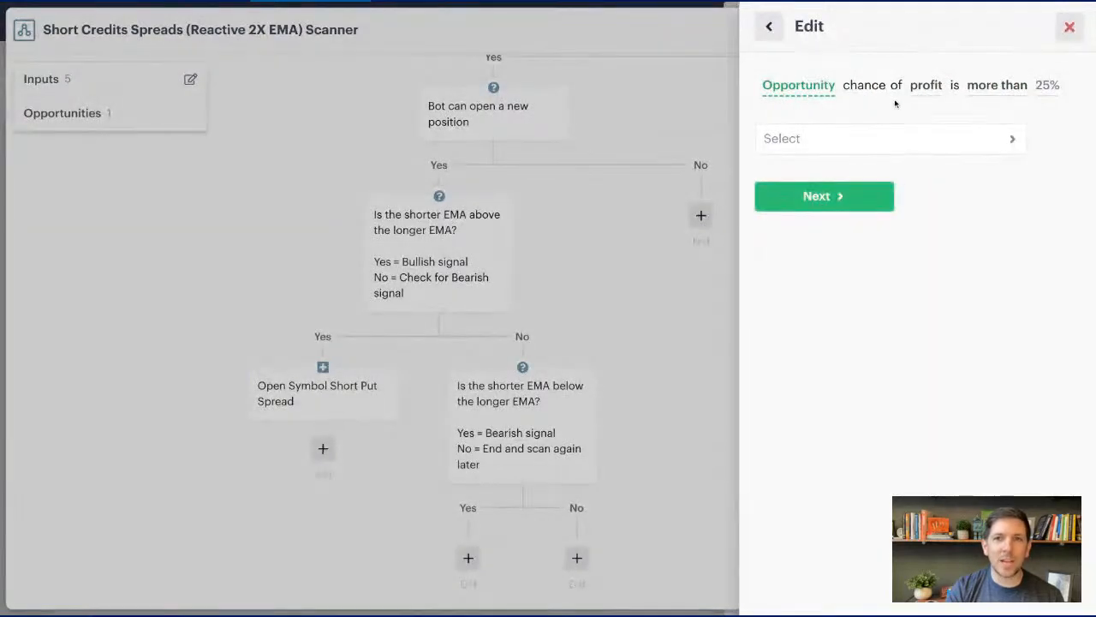
pyautogui.click(868, 142)
pyautogui.click(869, 144)
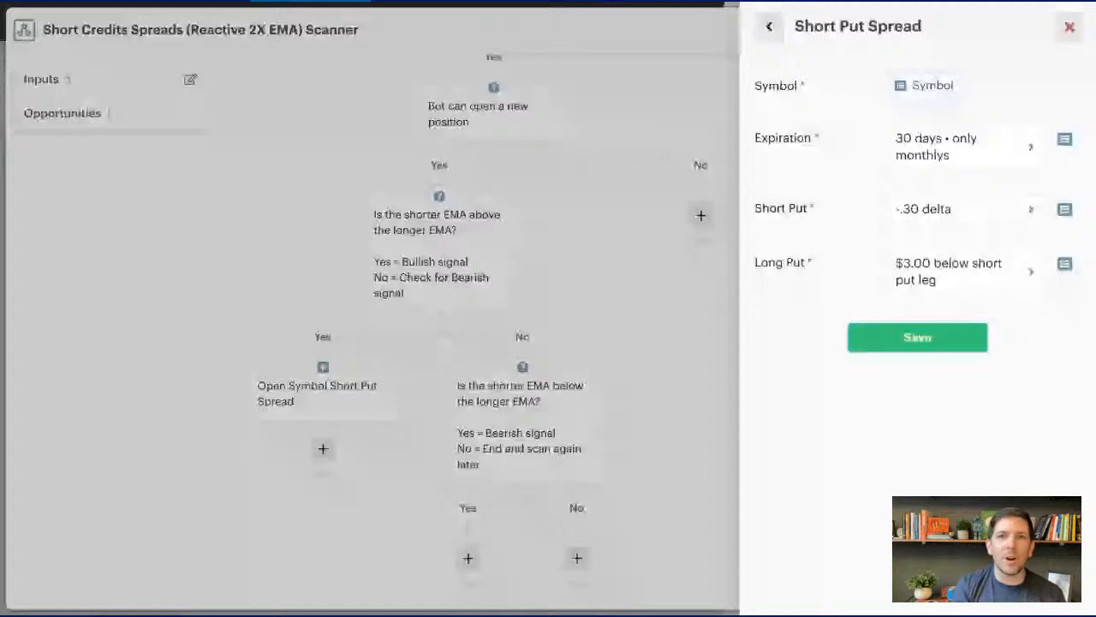
pyautogui.click(889, 334)
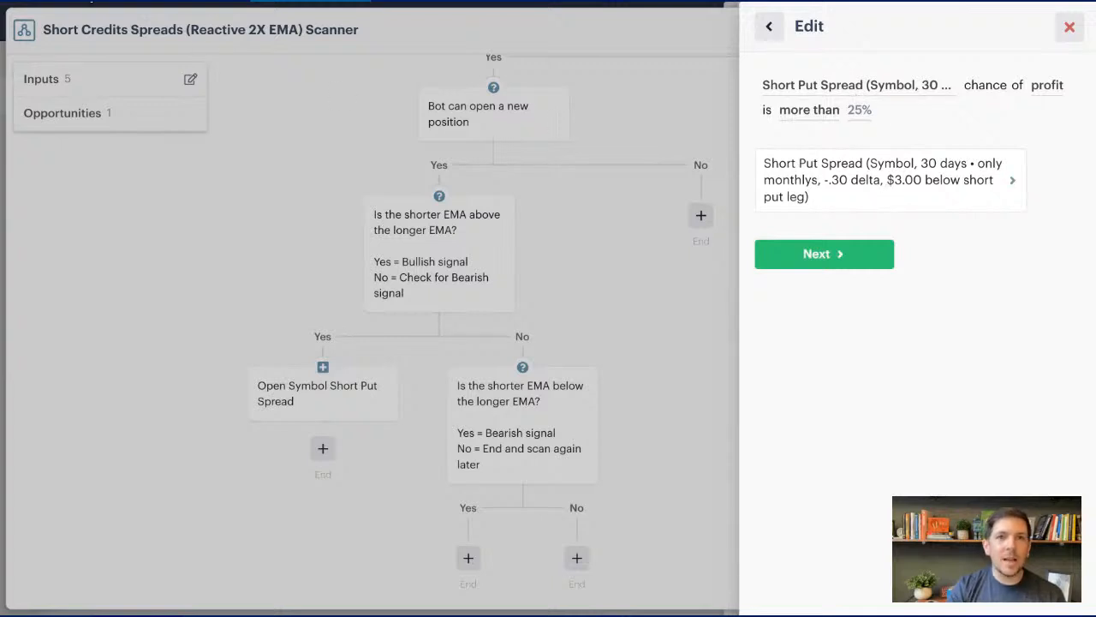
pyautogui.click(857, 112)
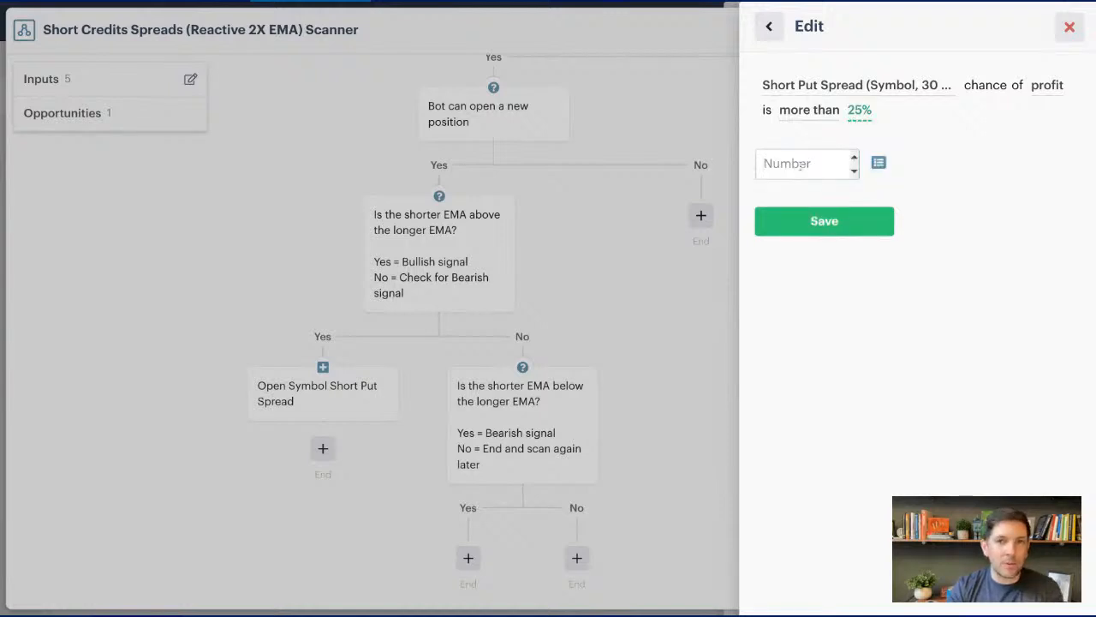
pyautogui.write('70')
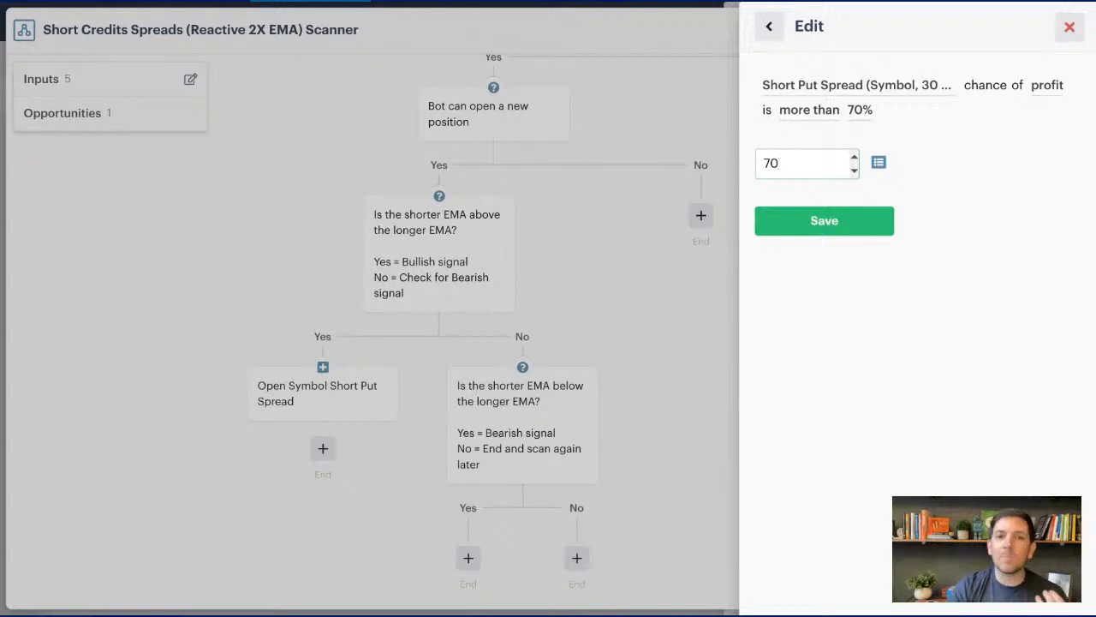
pyautogui.click(812, 220)
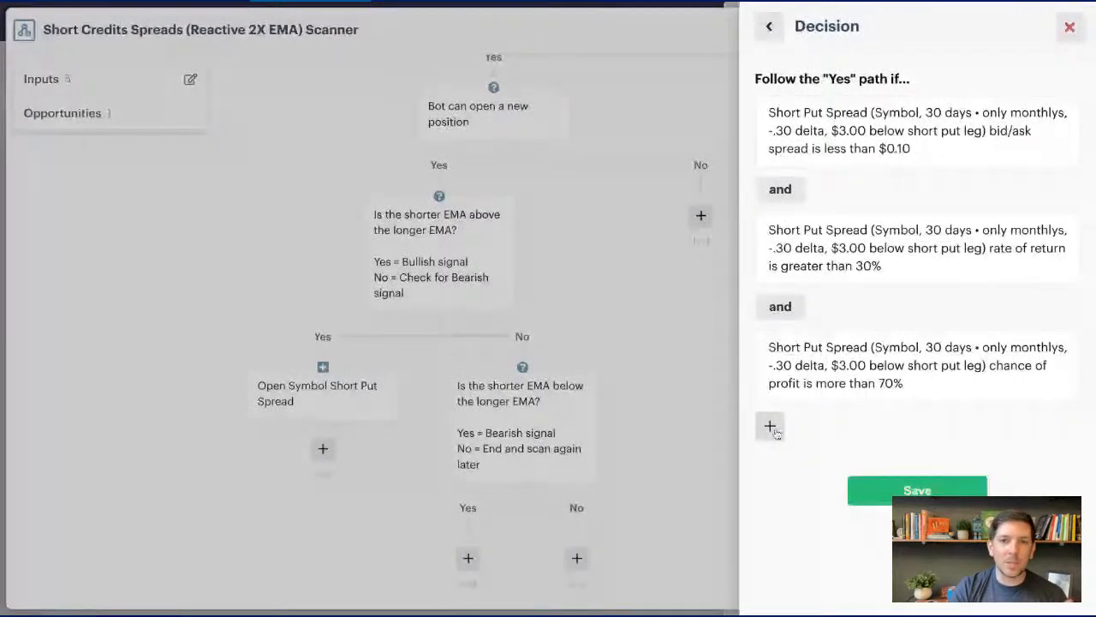
pyautogui.click(770, 427)
pyautogui.scroll(-6, 851, 269)
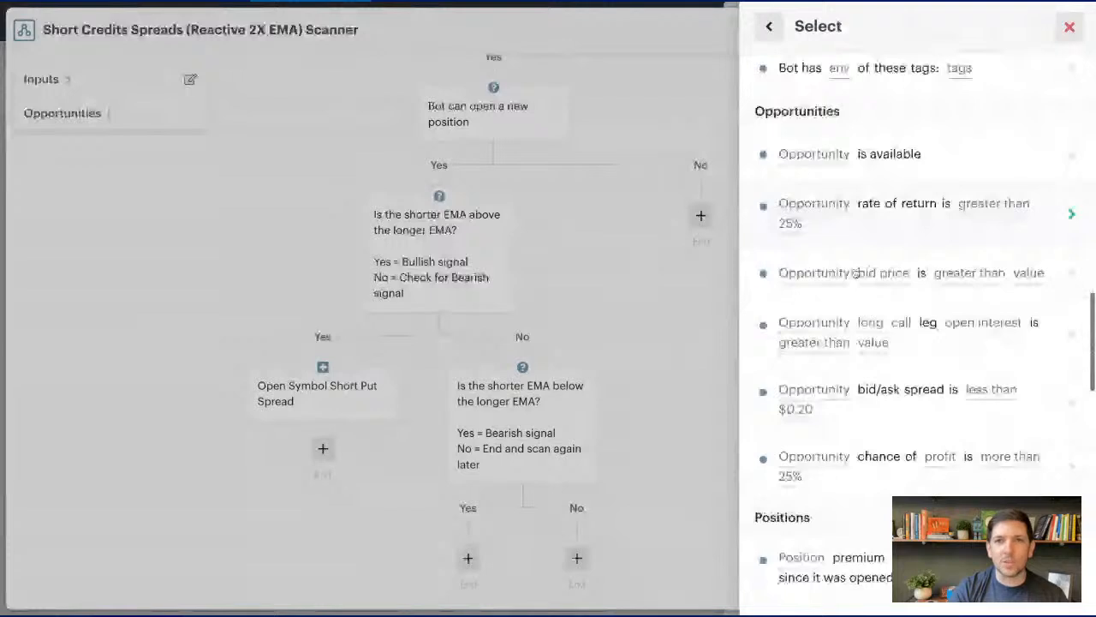
pyautogui.scroll(-1, 854, 272)
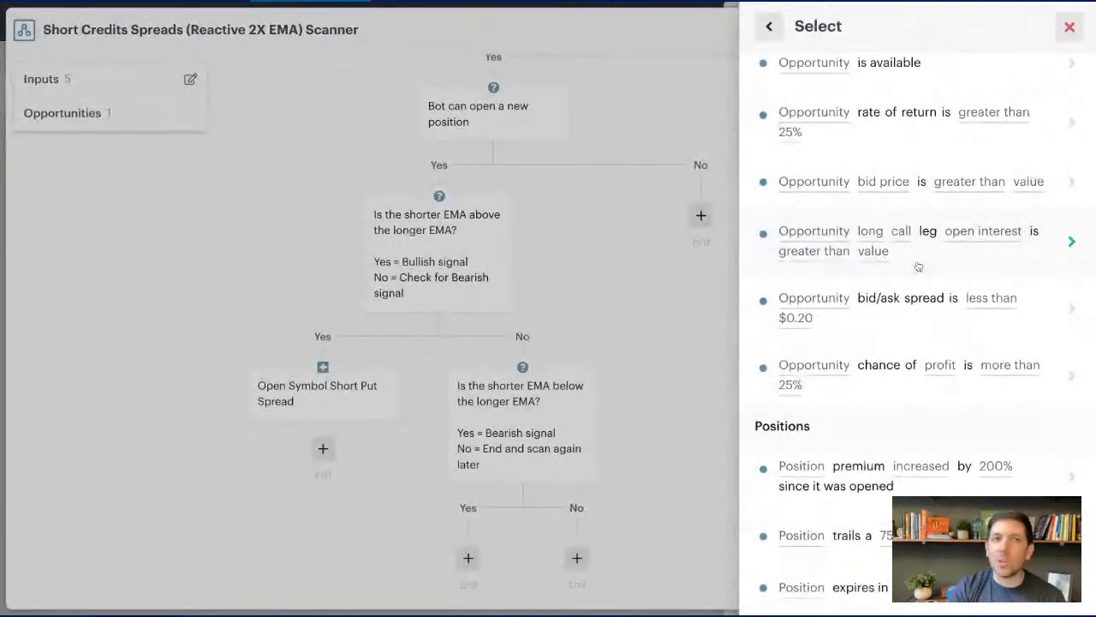
pyautogui.click(913, 240)
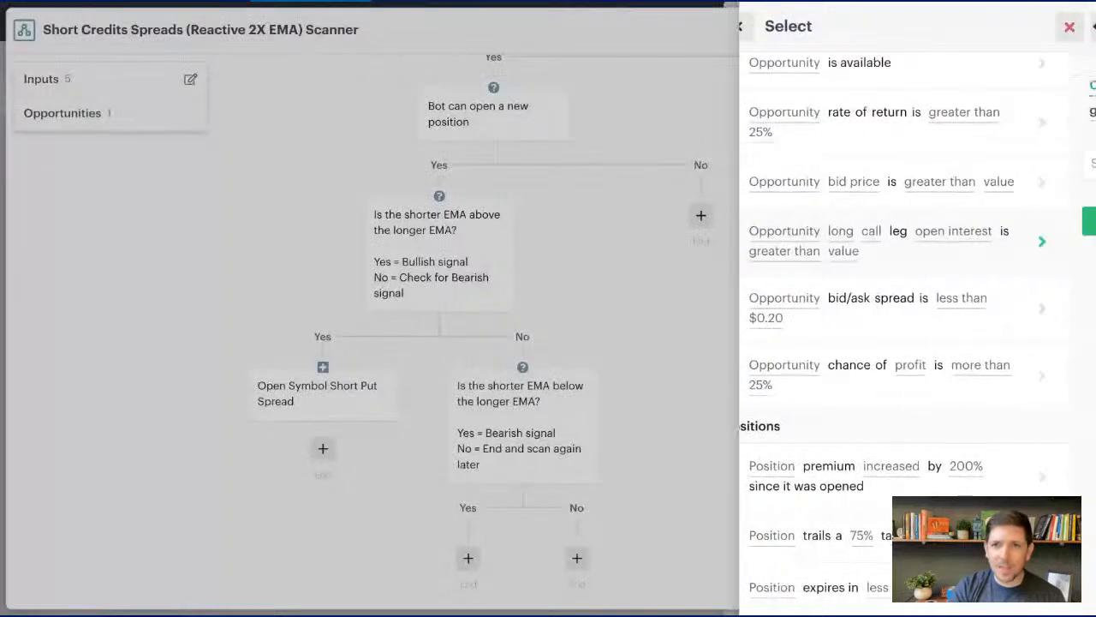
pyautogui.click(887, 87)
pyautogui.click(854, 164)
pyautogui.click(864, 88)
pyautogui.click(854, 164)
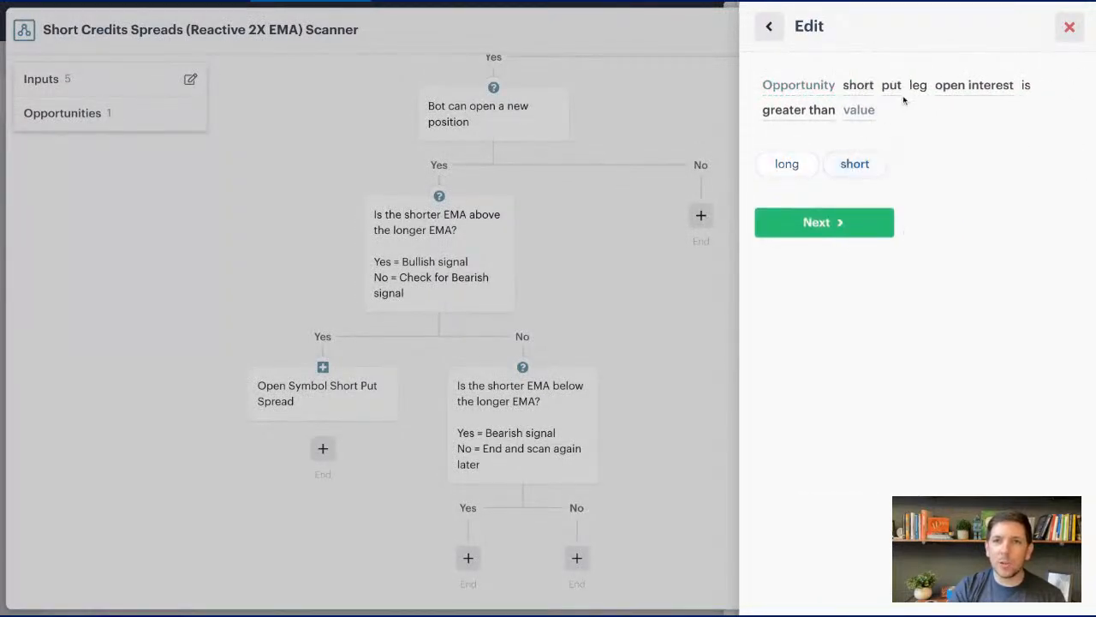
pyautogui.click(942, 94)
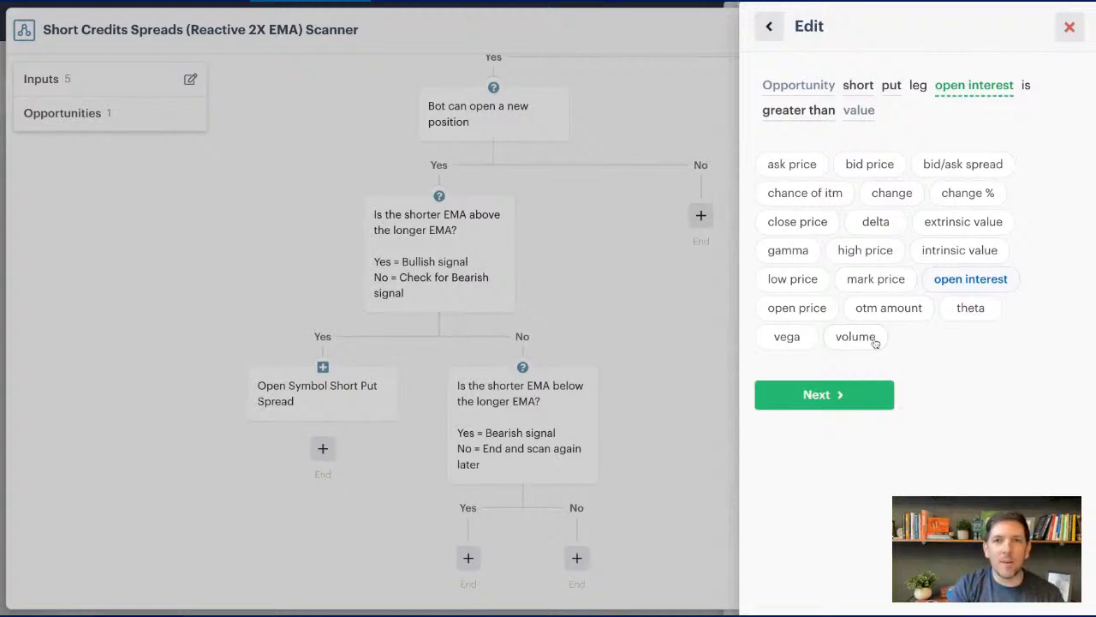
pyautogui.click(861, 395)
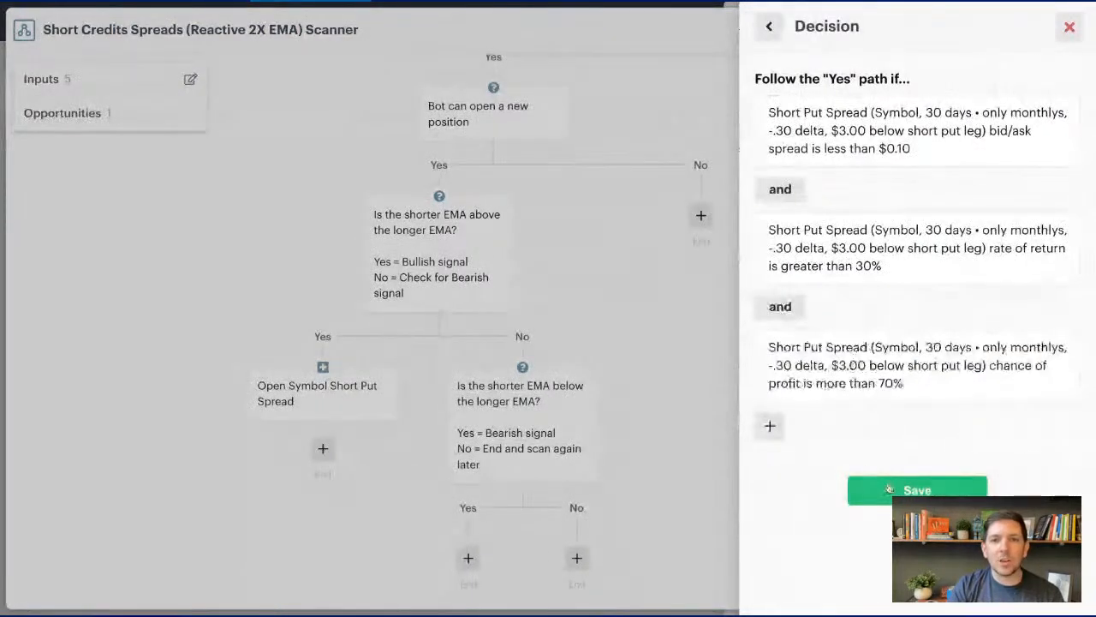
# - Save the short put spread decision, placing the existing Open Symbol Short Put Spread action on its Yes path
pyautogui.click(889, 488)
pyautogui.click(622, 213)
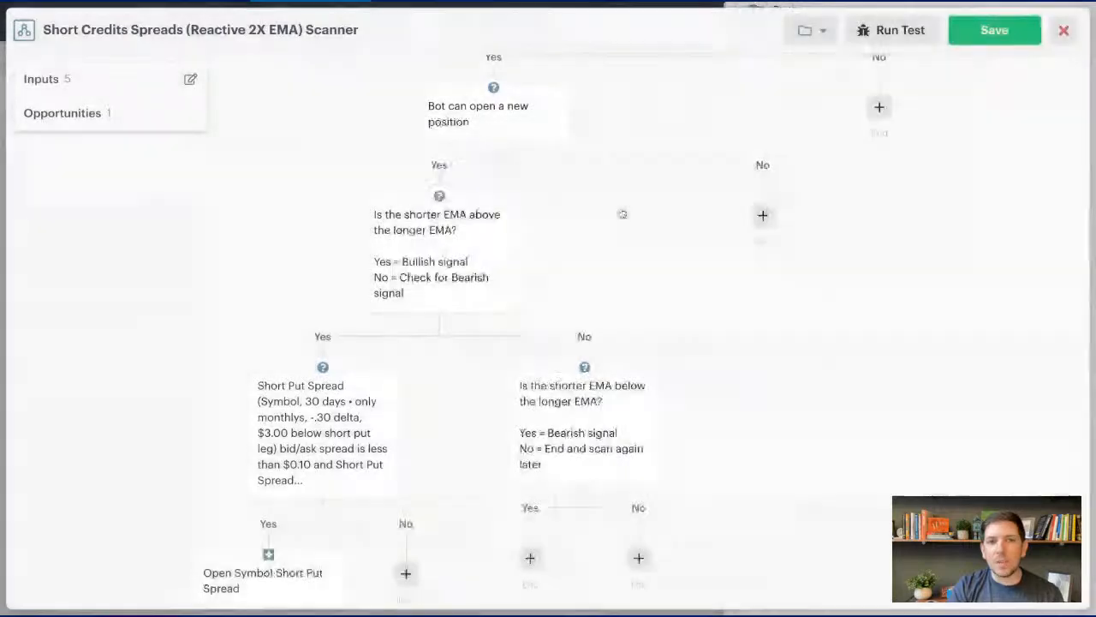
# - Add a short call spread opening on the bearish signal's Yes path, using the Symbol input, 30 days, .30 and .10 delta calls, and 1 contract
pyautogui.scroll(-2, 426, 346)
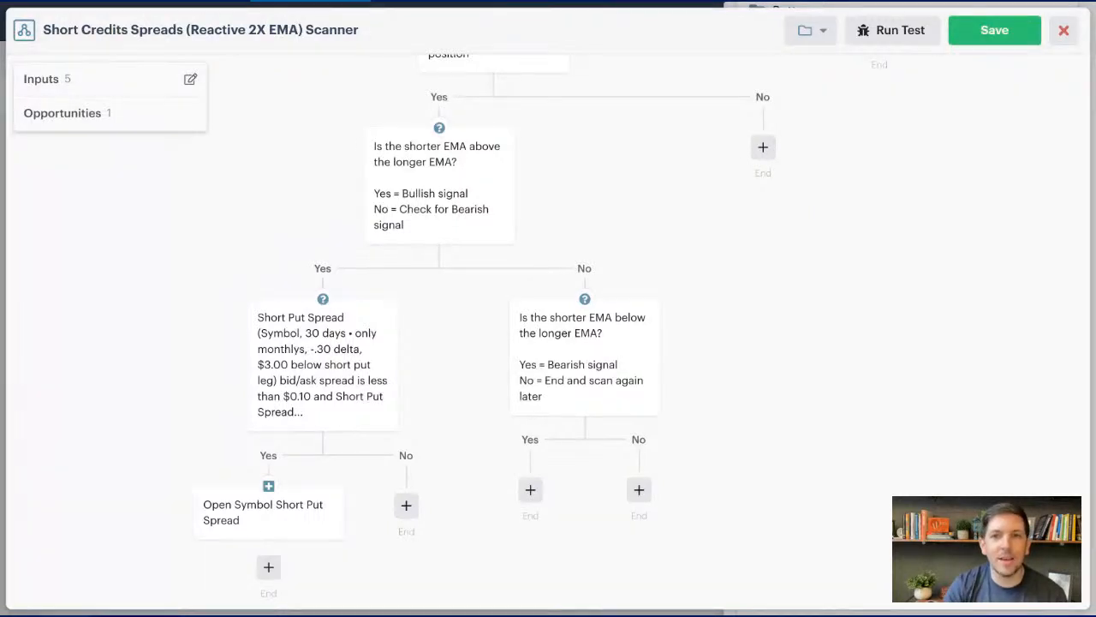
pyautogui.click(531, 490)
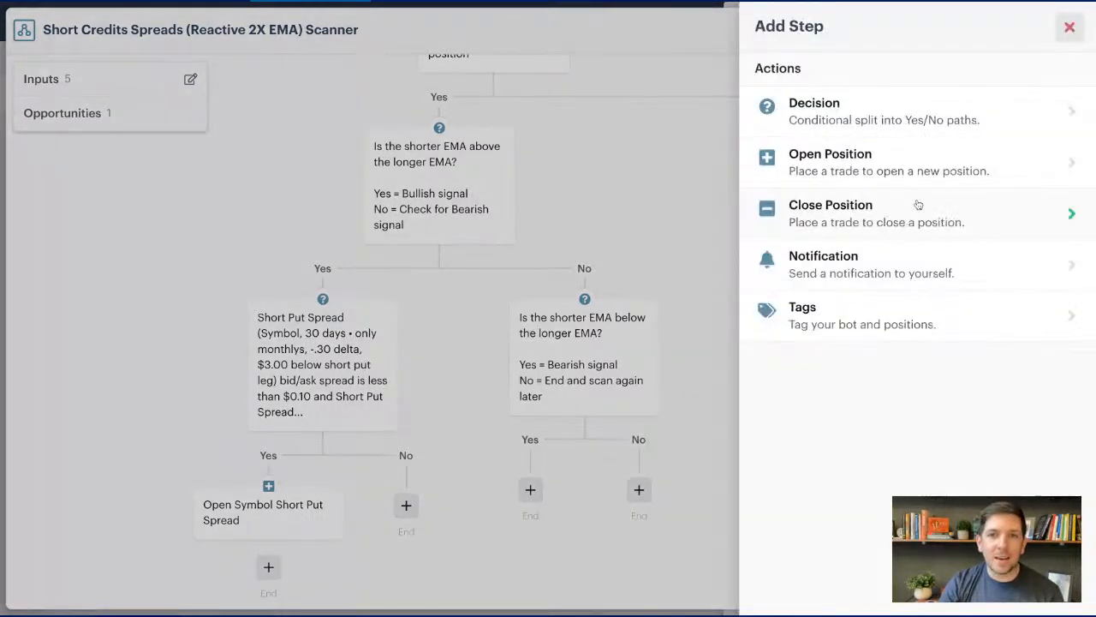
pyautogui.click(927, 167)
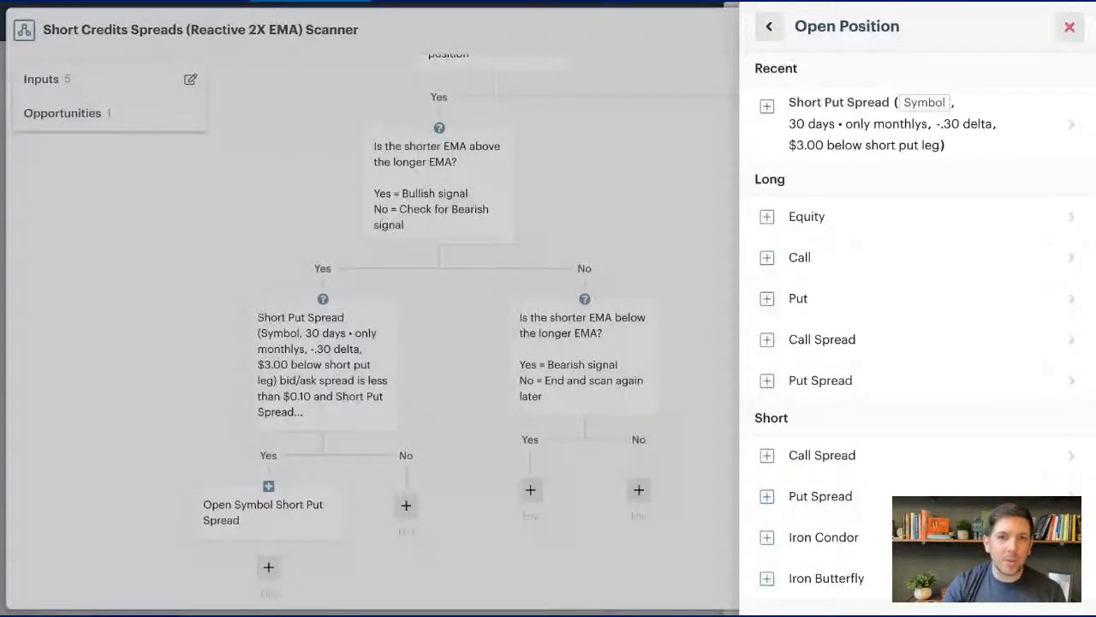
pyautogui.click(921, 455)
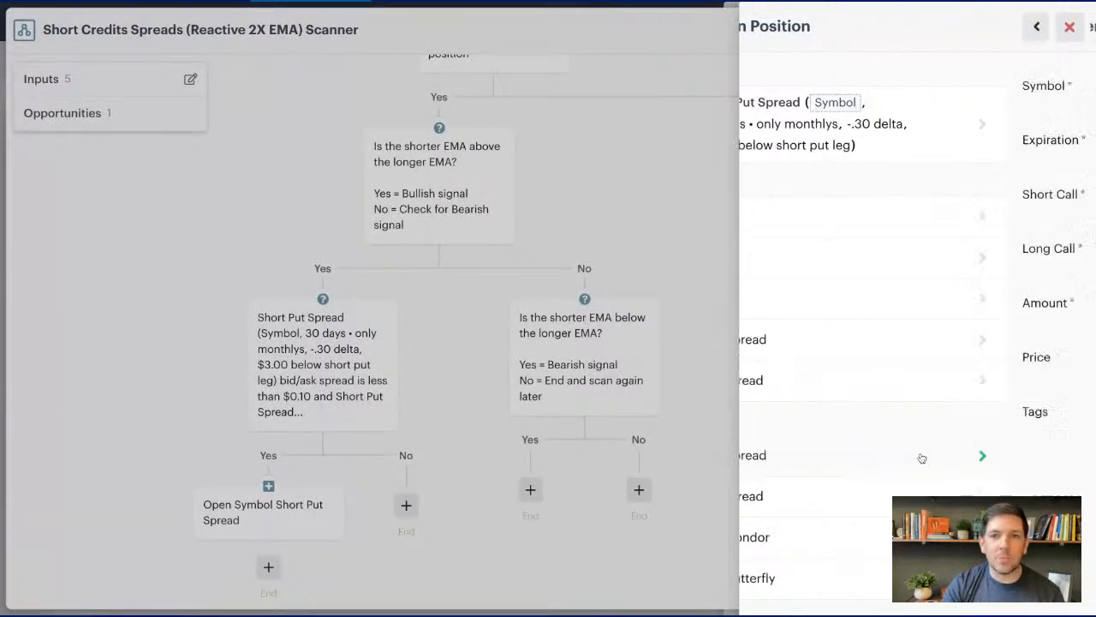
pyautogui.click(857, 86)
pyautogui.click(845, 163)
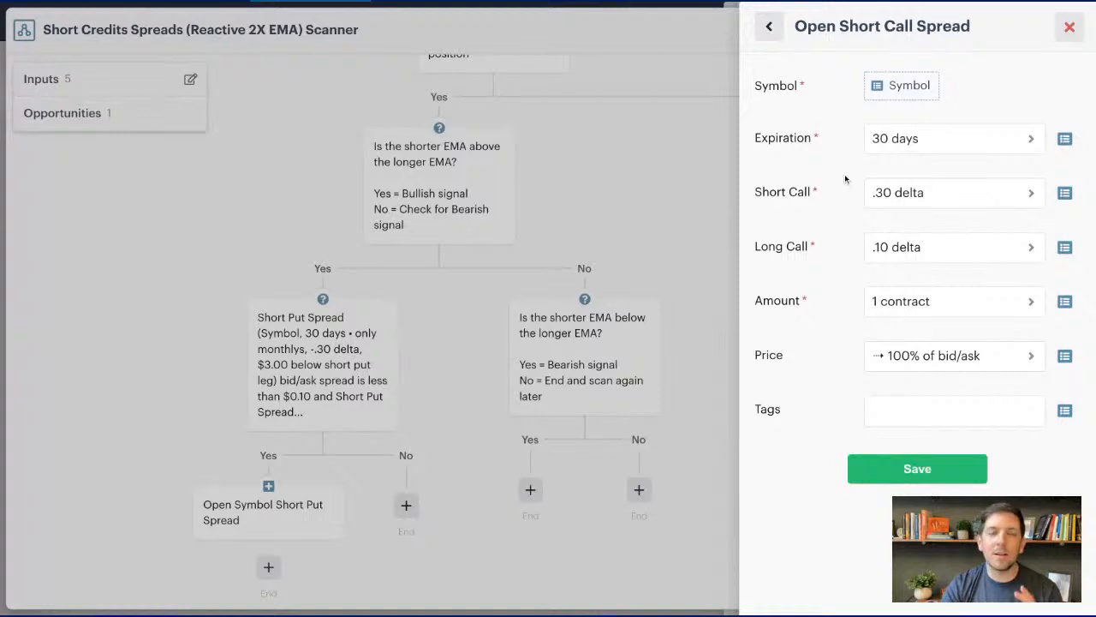
pyautogui.click(901, 481)
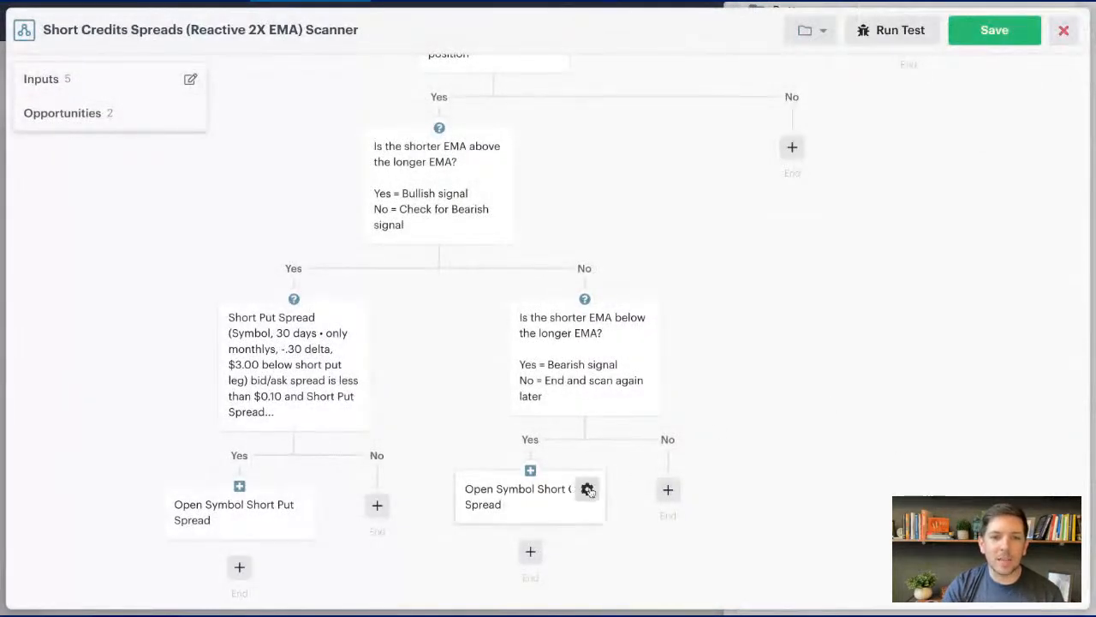
# - Precede the Open Symbol Short Call Spread action with a decision based on an opportunity's bid/ask spread
pyautogui.click(591, 489)
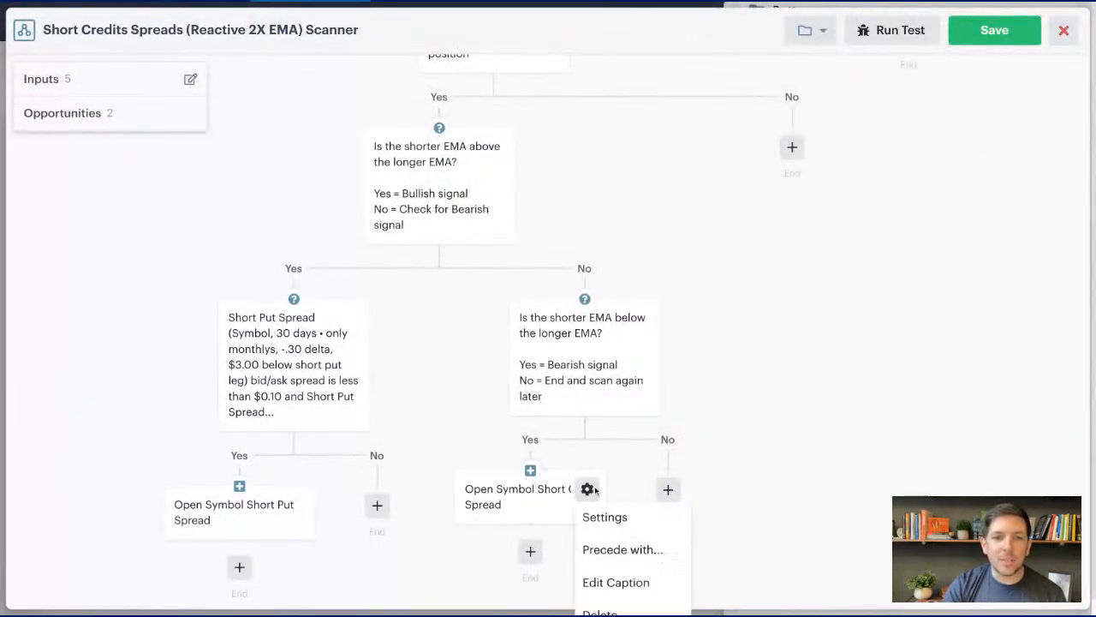
pyautogui.click(637, 535)
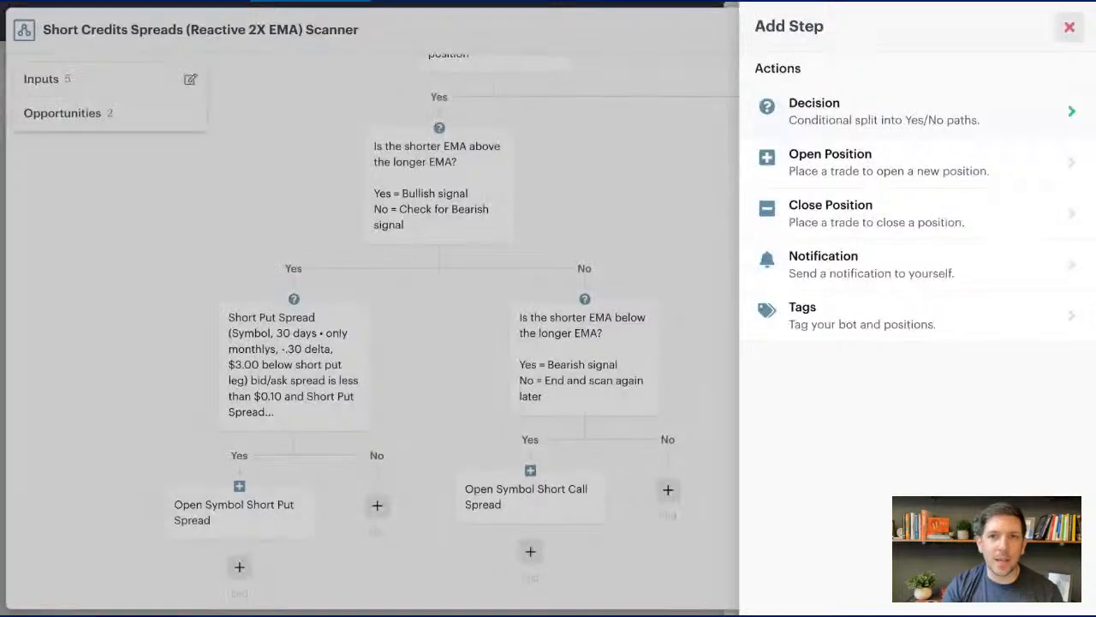
pyautogui.click(1032, 111)
pyautogui.click(770, 118)
pyautogui.scroll(-10, 835, 124)
pyautogui.scroll(-10, 837, 129)
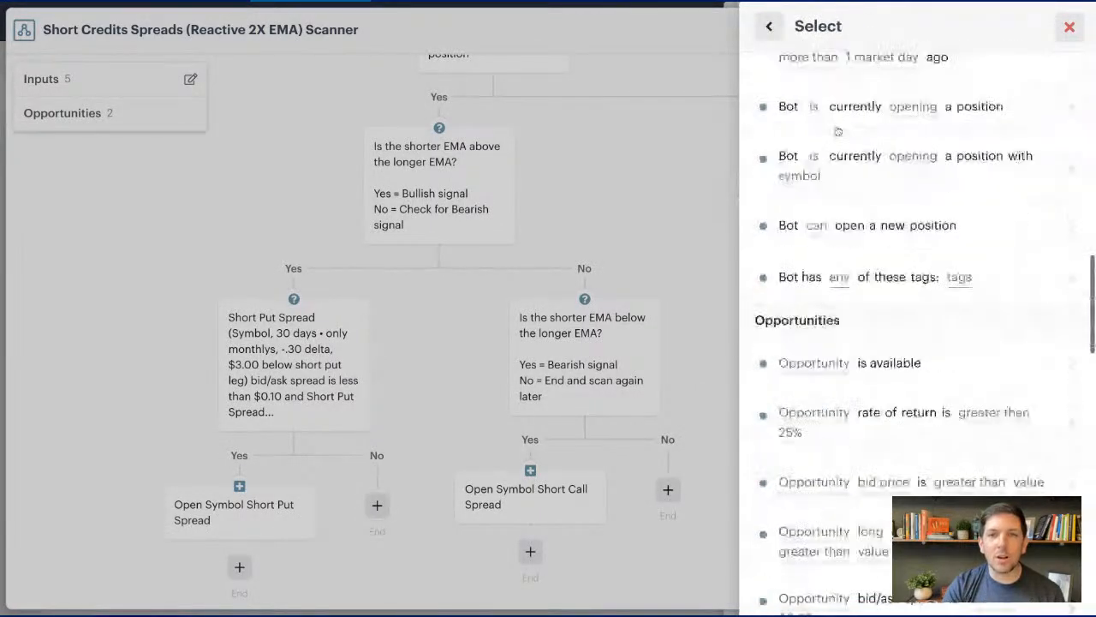
pyautogui.click(865, 169)
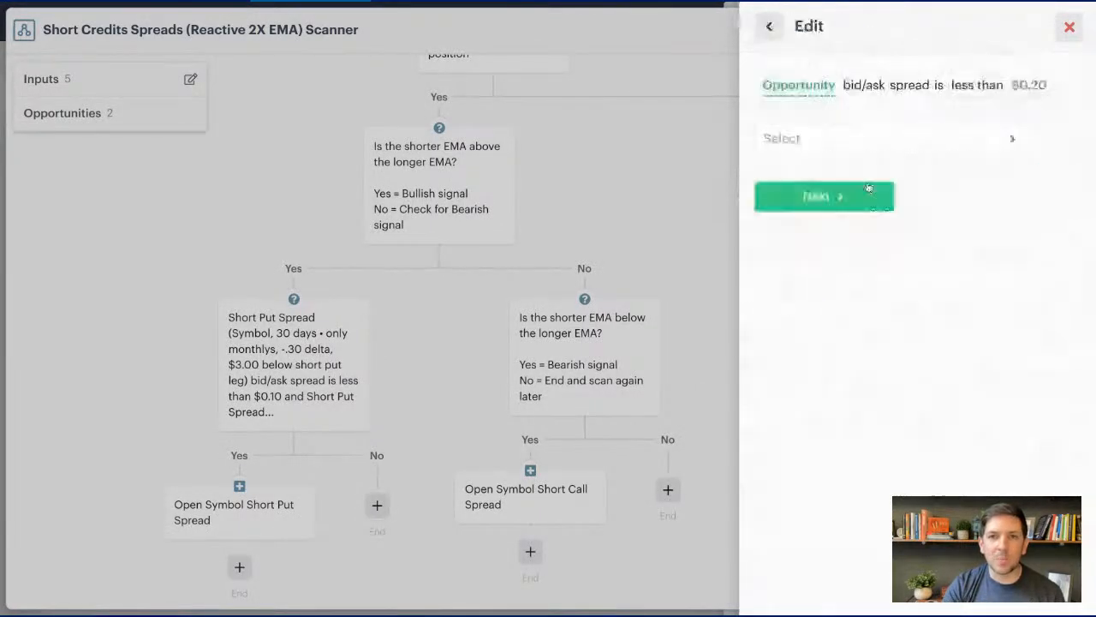
# - Use the recent Short Call Spread as the condition's opportunity and require its bid/ask spread to be less than $0.10
pyautogui.click(882, 140)
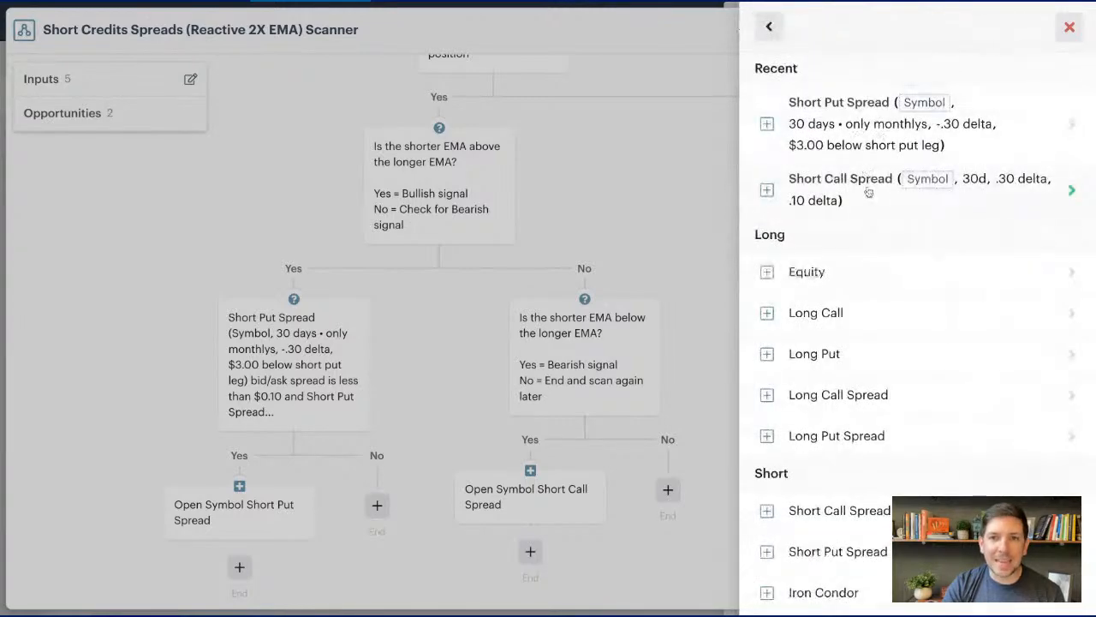
pyautogui.click(866, 178)
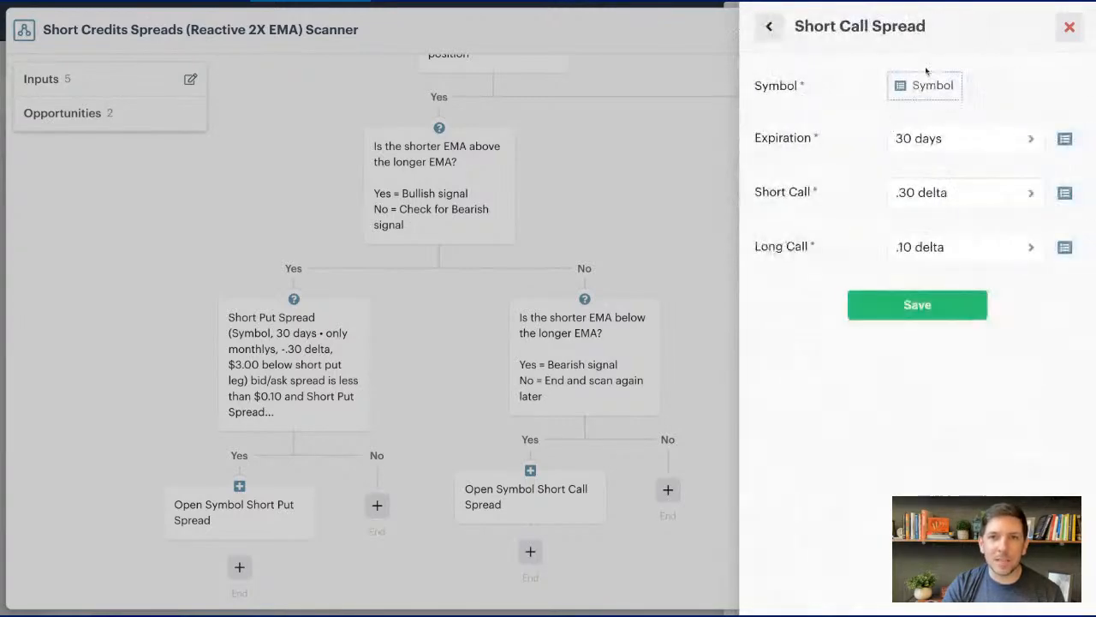
pyautogui.click(909, 304)
pyautogui.click(855, 113)
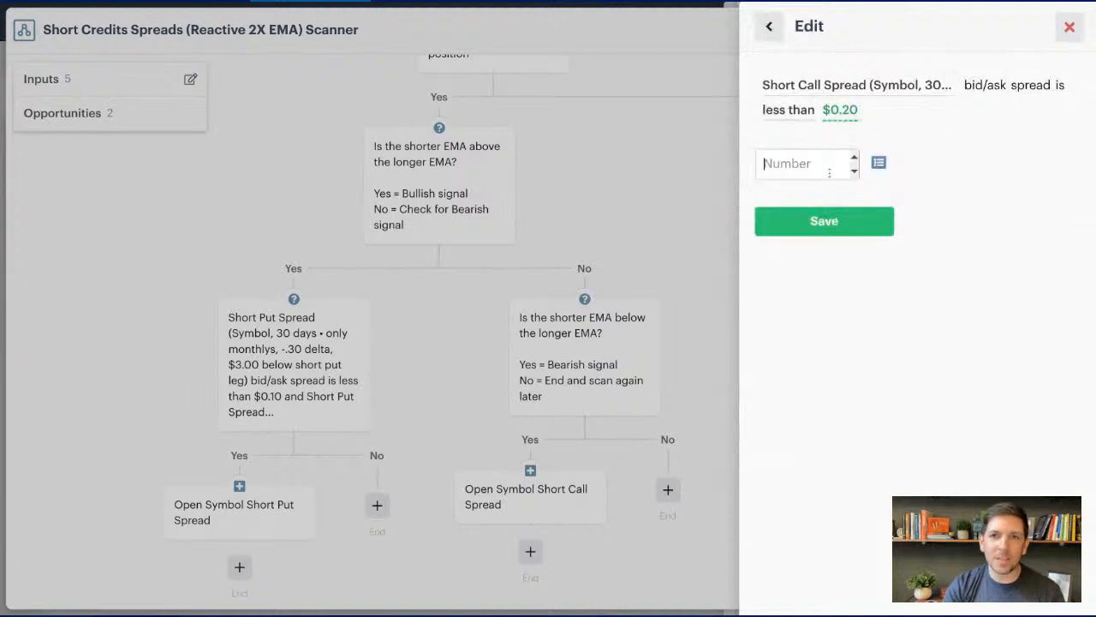
pyautogui.click(828, 171)
pyautogui.write('.10')
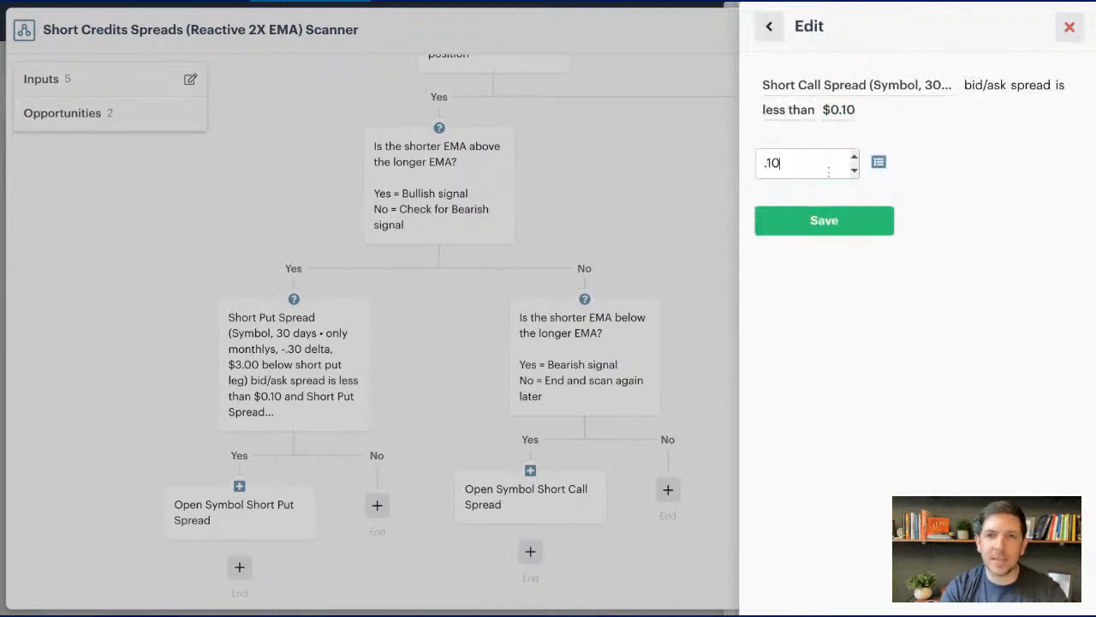
pyautogui.click(818, 219)
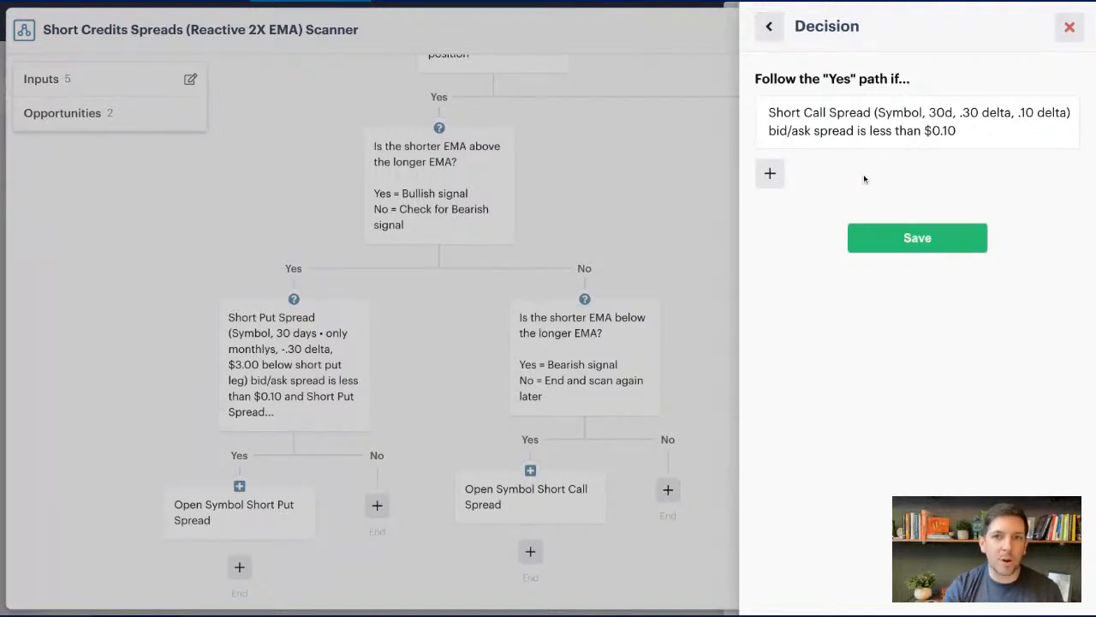
# - Add a condition to the decision requiring the recent Short Call Spread's rate of return to be greater than 30%
pyautogui.click(770, 174)
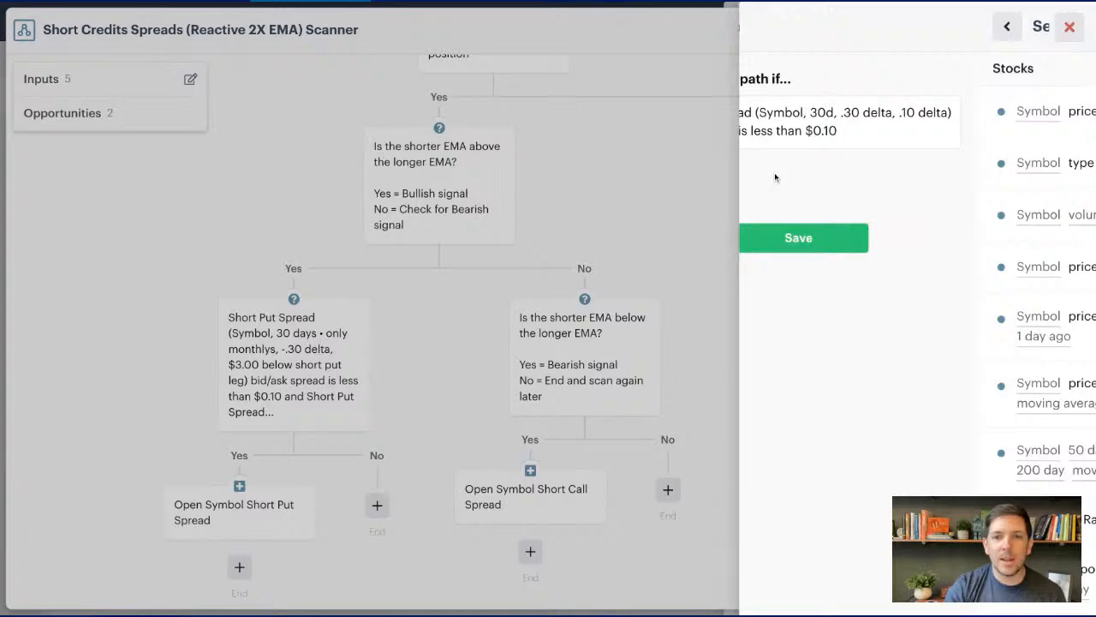
pyautogui.scroll(-15, 878, 197)
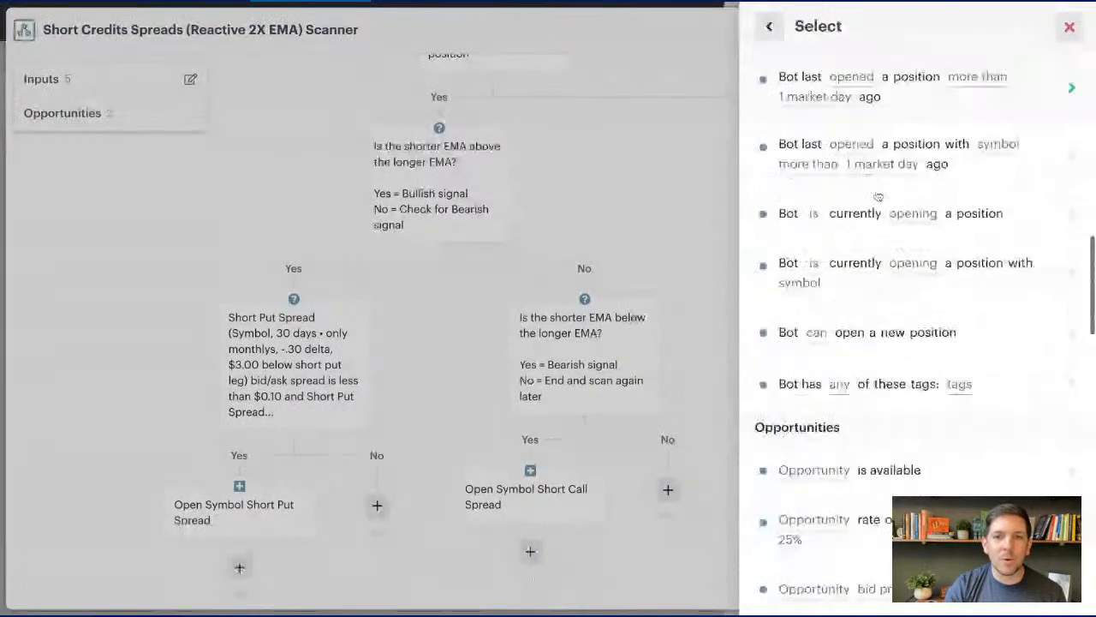
pyautogui.scroll(-3, 878, 197)
pyautogui.click(877, 200)
pyautogui.click(933, 138)
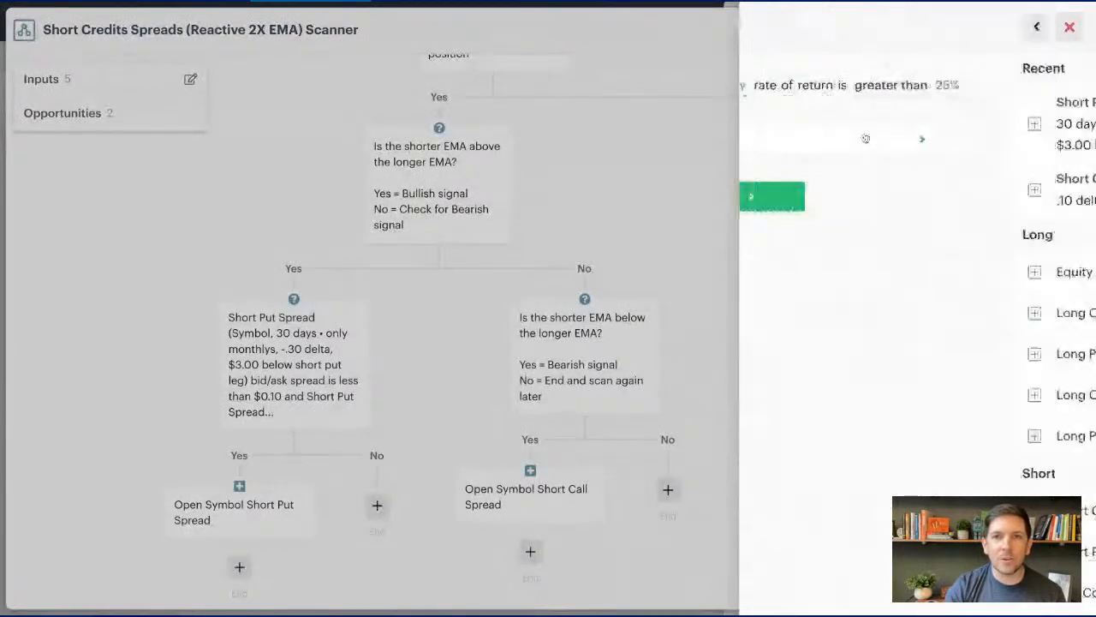
pyautogui.click(847, 181)
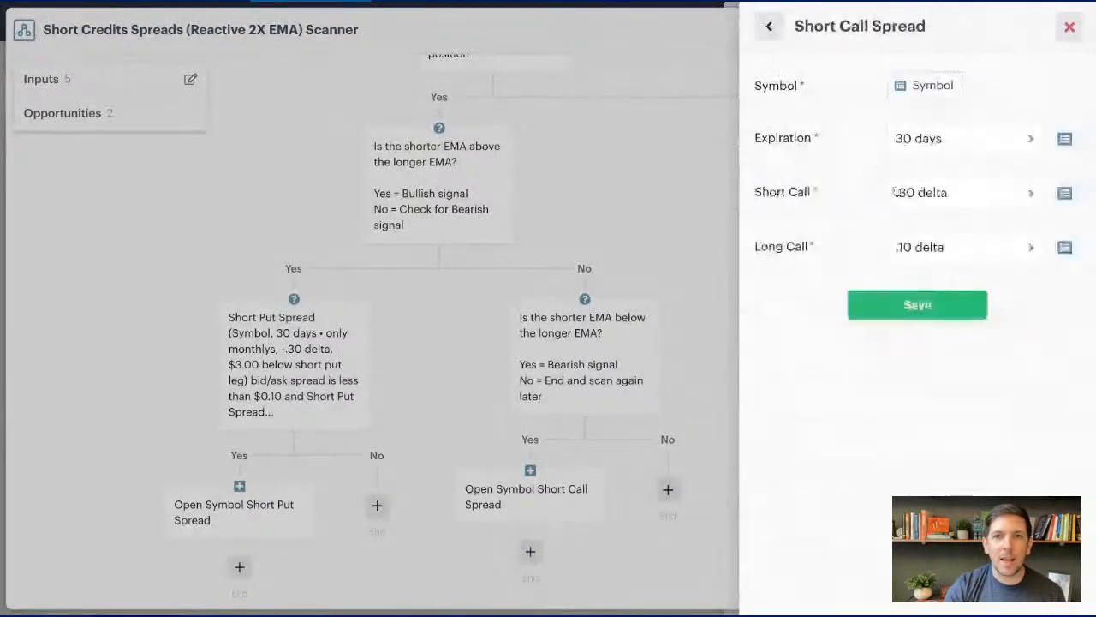
pyautogui.click(884, 302)
pyautogui.click(855, 111)
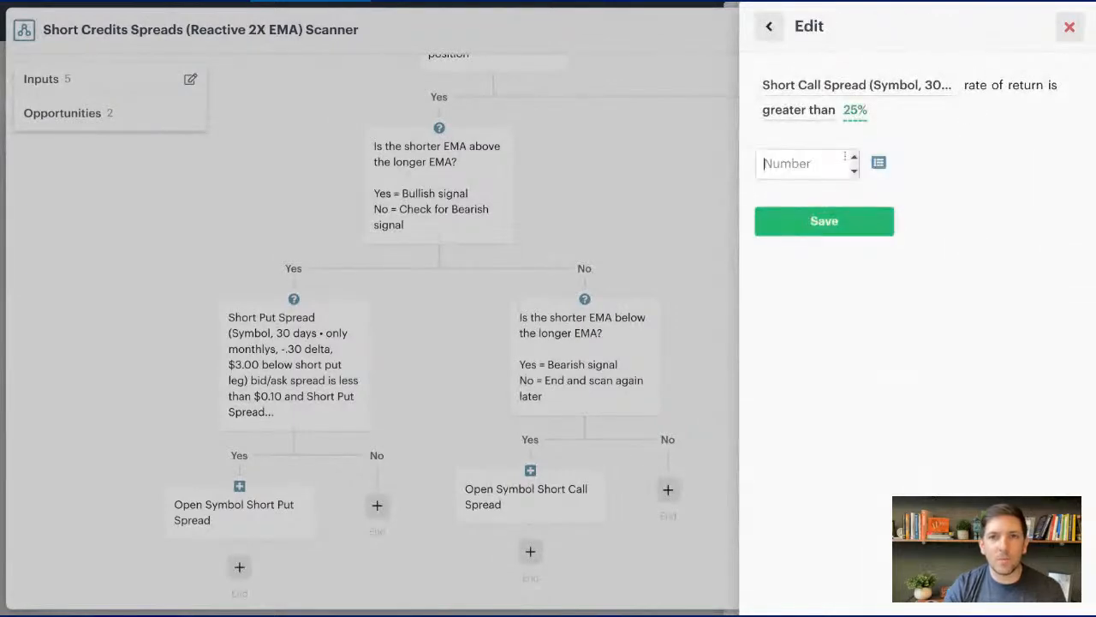
pyautogui.write('30')
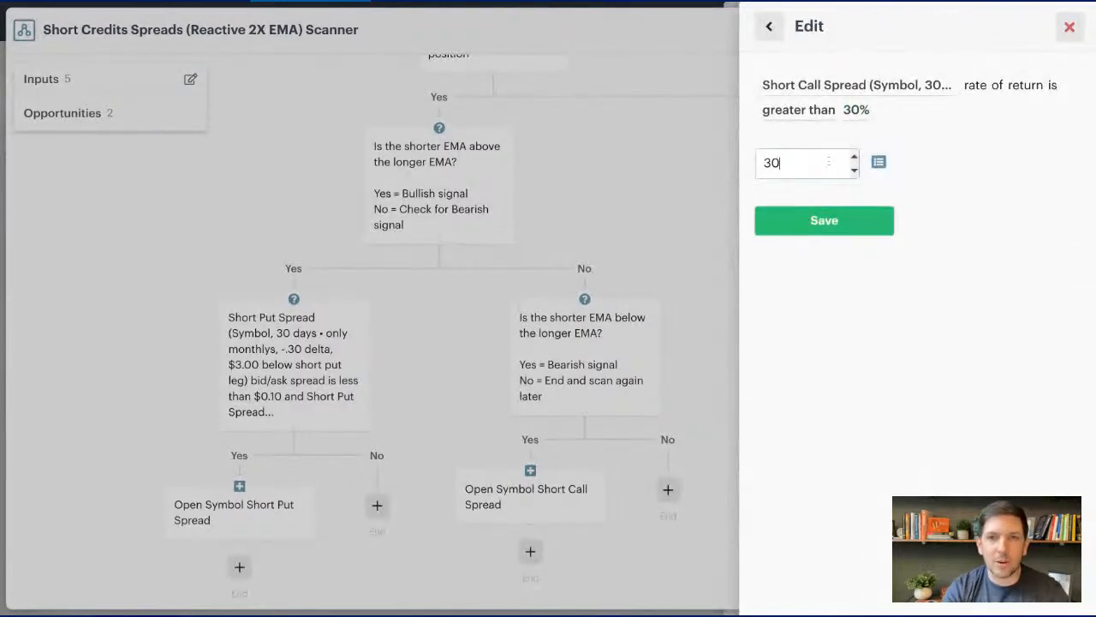
pyautogui.click(813, 222)
# - Also require the recent Short Call Spread's chance of profit to be more than 75%, and save the decision with the opening action on its Yes path
pyautogui.click(771, 276)
pyautogui.scroll(-10, 835, 278)
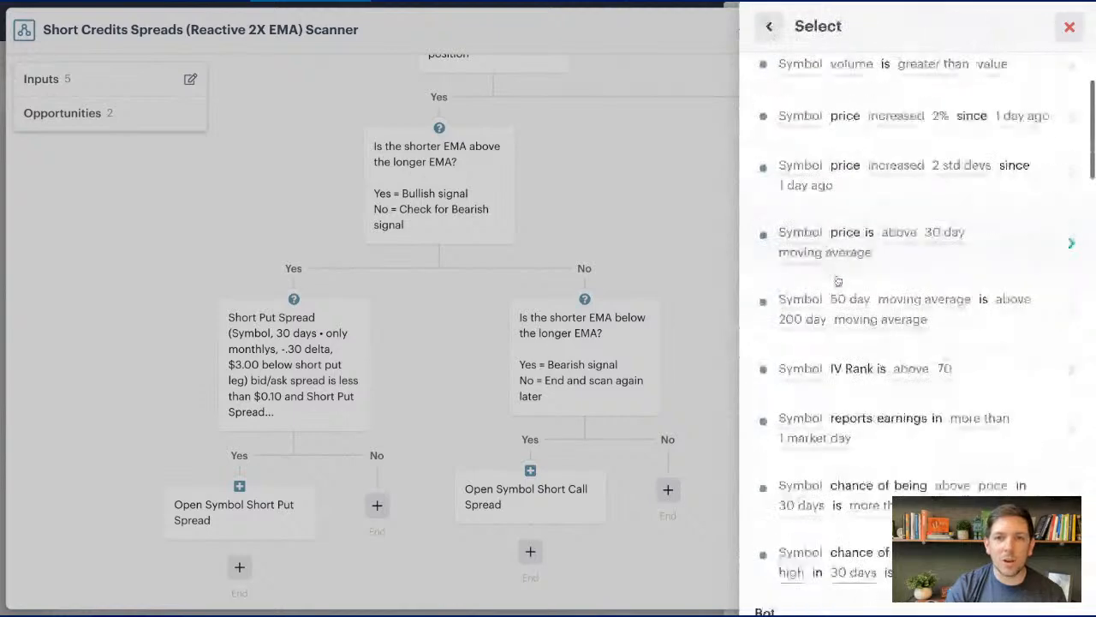
pyautogui.scroll(-10, 841, 276)
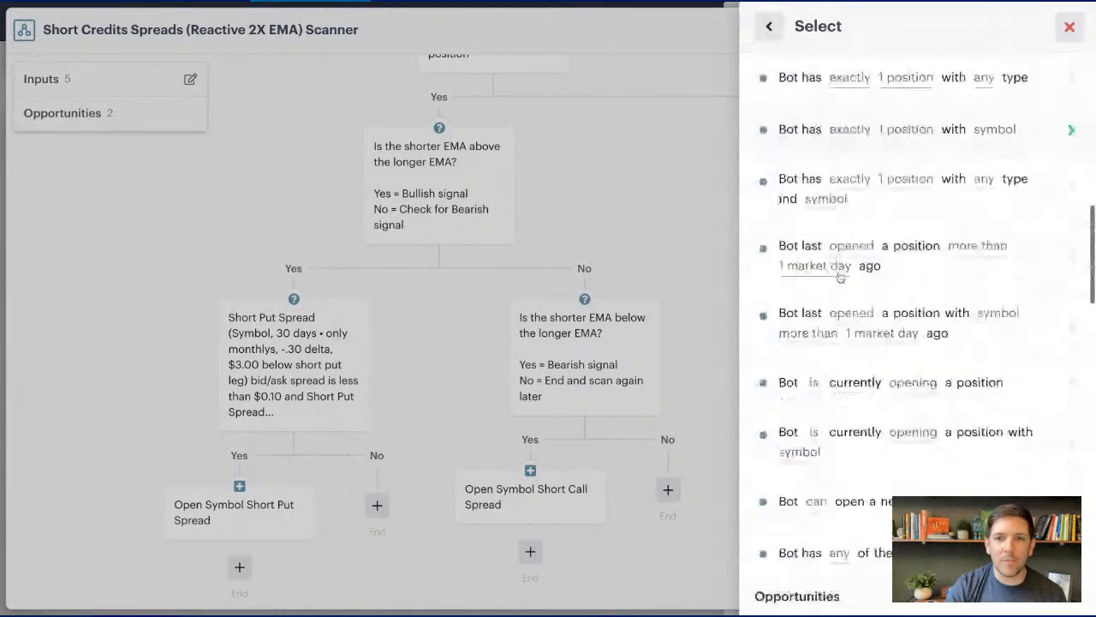
pyautogui.click(857, 364)
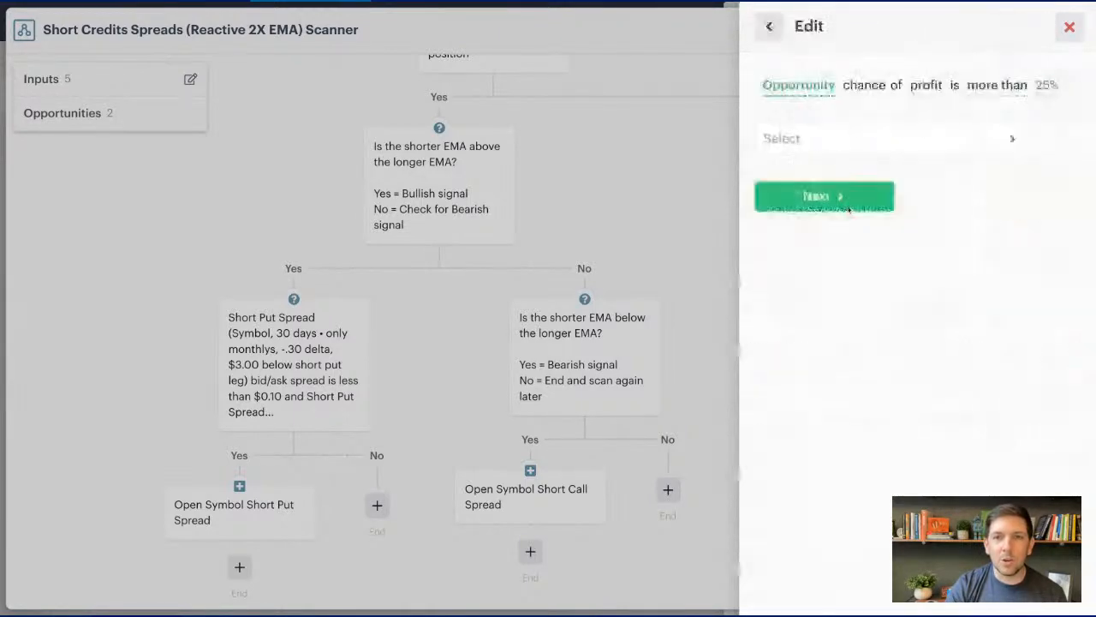
pyautogui.click(848, 147)
pyautogui.click(831, 200)
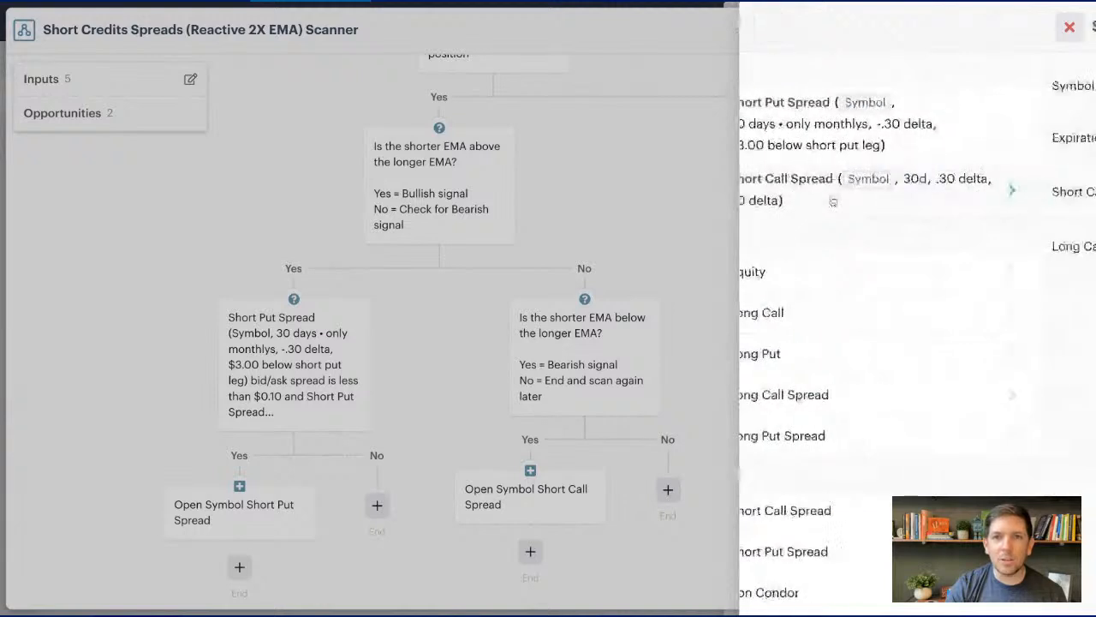
pyautogui.click(881, 312)
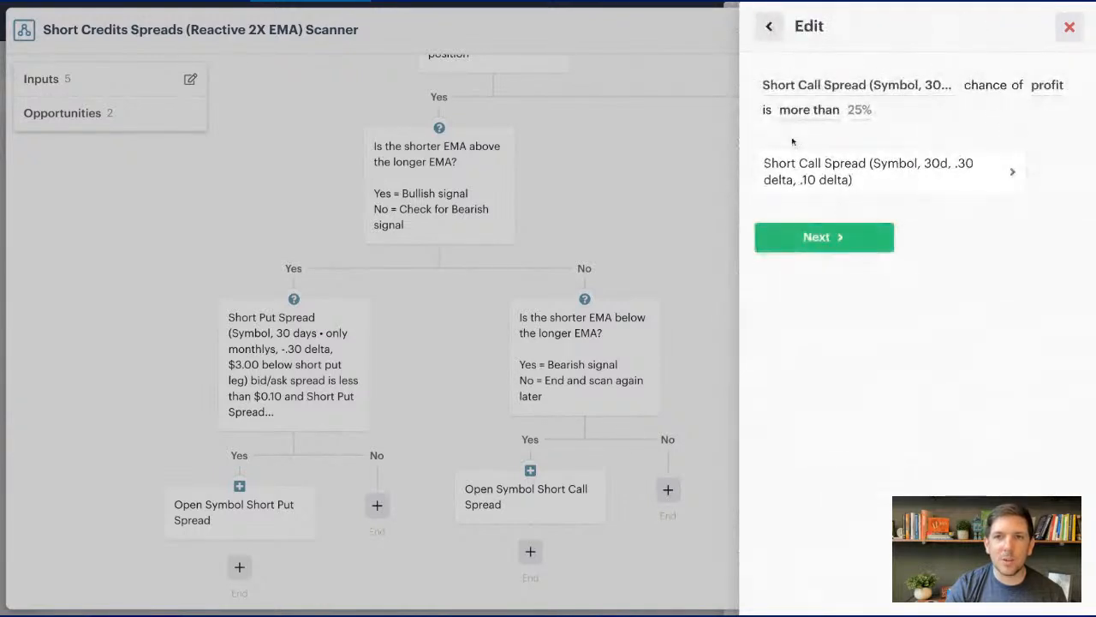
pyautogui.click(835, 237)
pyautogui.write('75')
pyautogui.click(818, 224)
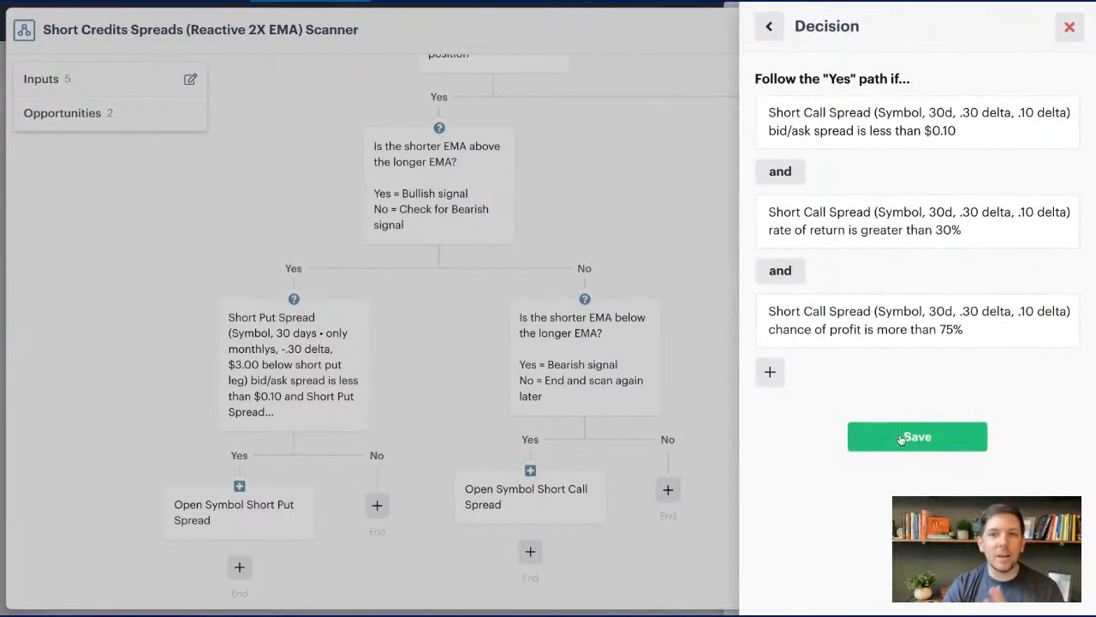
pyautogui.click(902, 439)
pyautogui.click(635, 215)
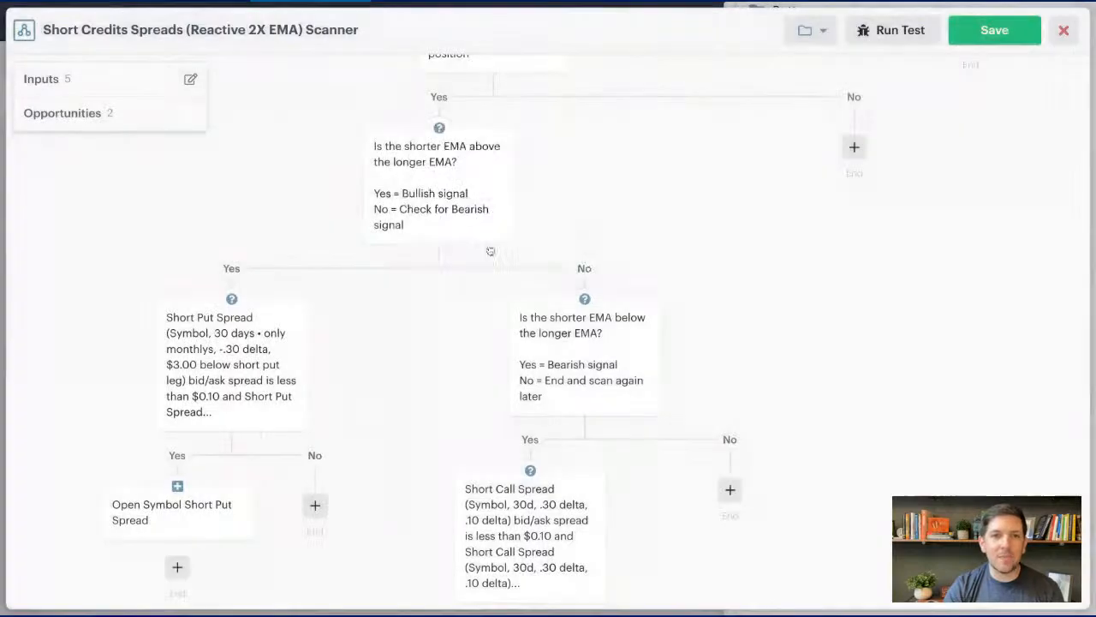
# - Save the Short Credits Spreads scanner automation and add it to the bot with its existing input values
pyautogui.scroll(-5, 361, 233)
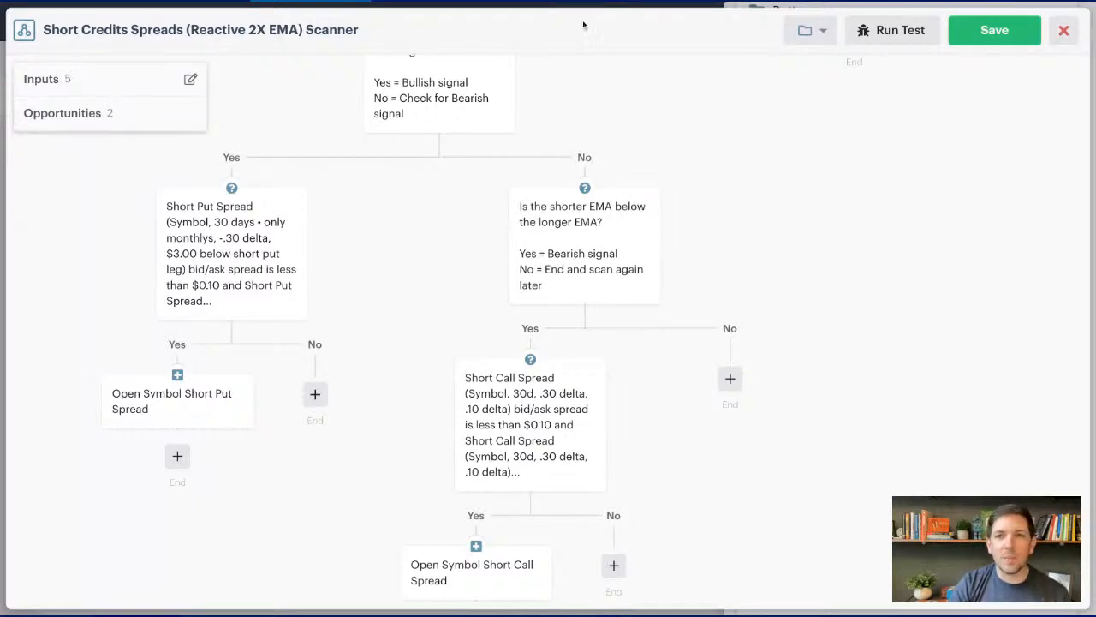
pyautogui.click(994, 33)
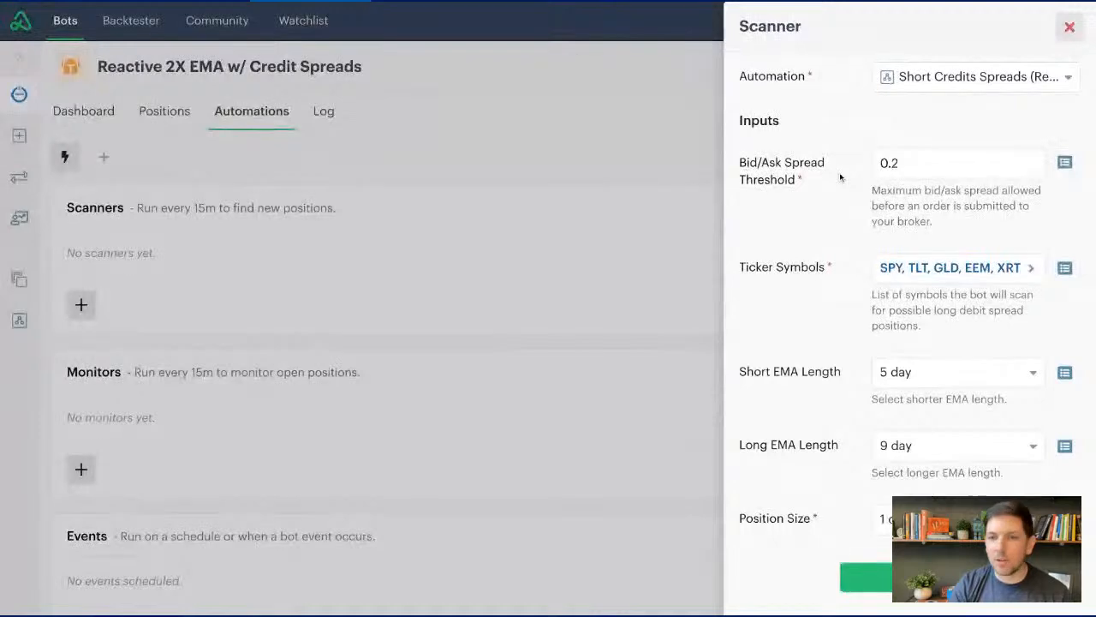
pyautogui.click(865, 581)
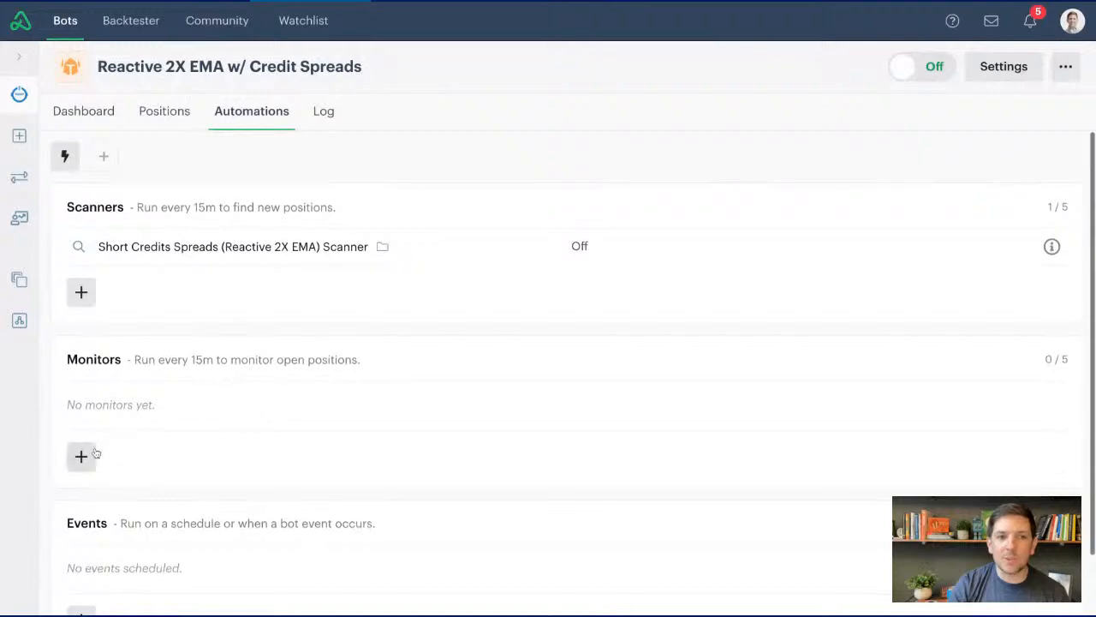
# - Start a new monitor as a copy of the library's Long Call Spread (Reactive 2X EMA) Monitor
pyautogui.click(83, 456)
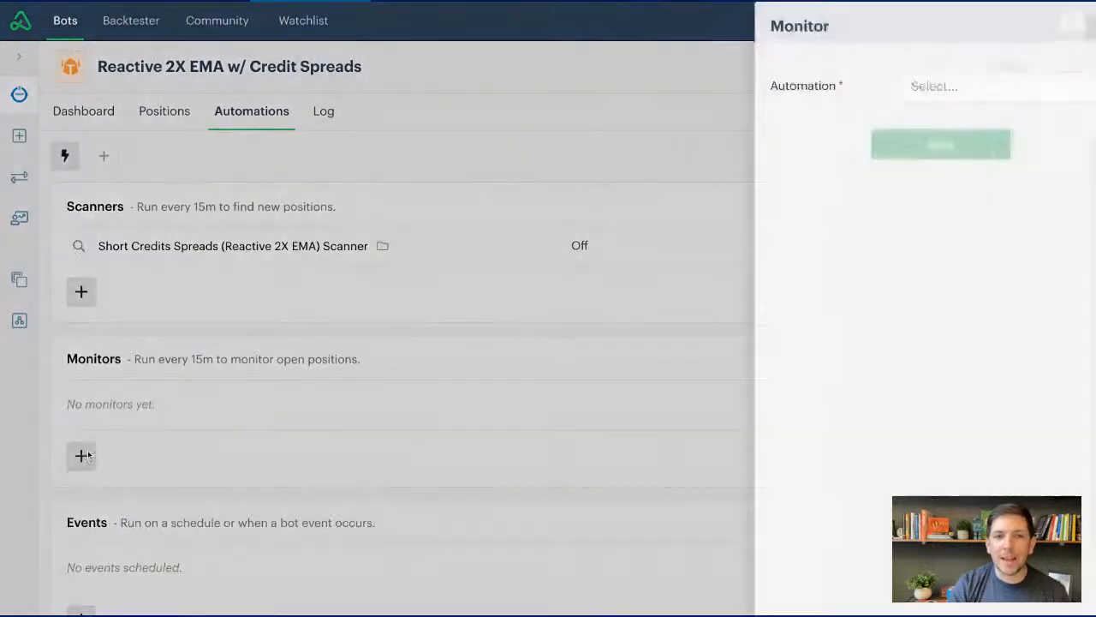
pyautogui.click(936, 86)
pyautogui.click(818, 488)
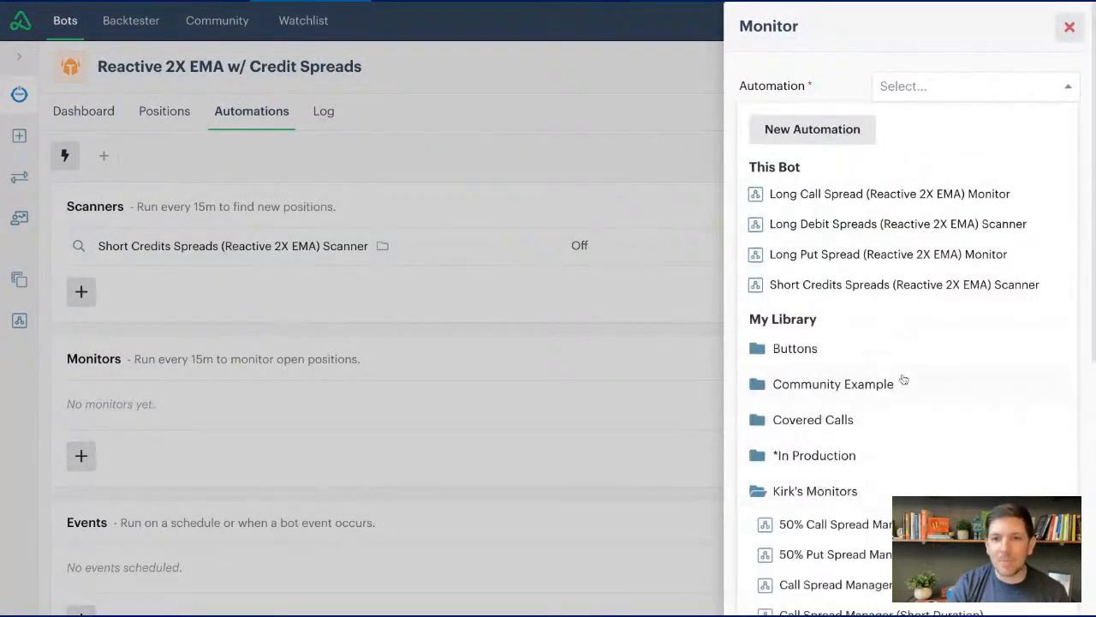
pyautogui.scroll(-3, 904, 381)
pyautogui.scroll(-2, 903, 377)
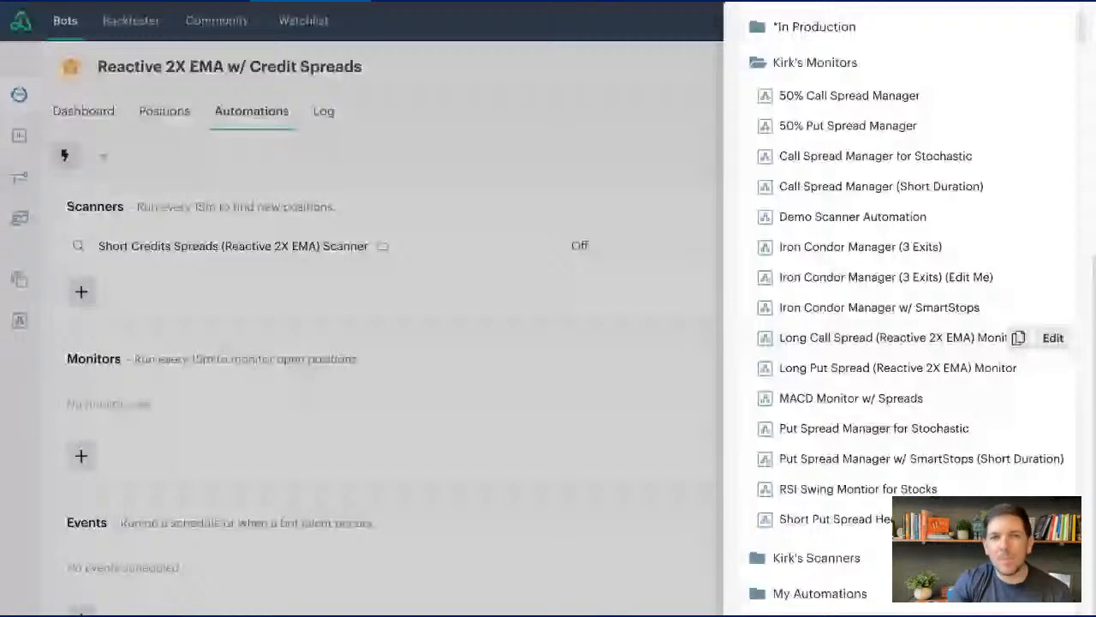
pyautogui.click(1018, 339)
# - Rename the copied automation as Short Call Spread (Reactive 2X EMA) Monitor
pyautogui.click(383, 30)
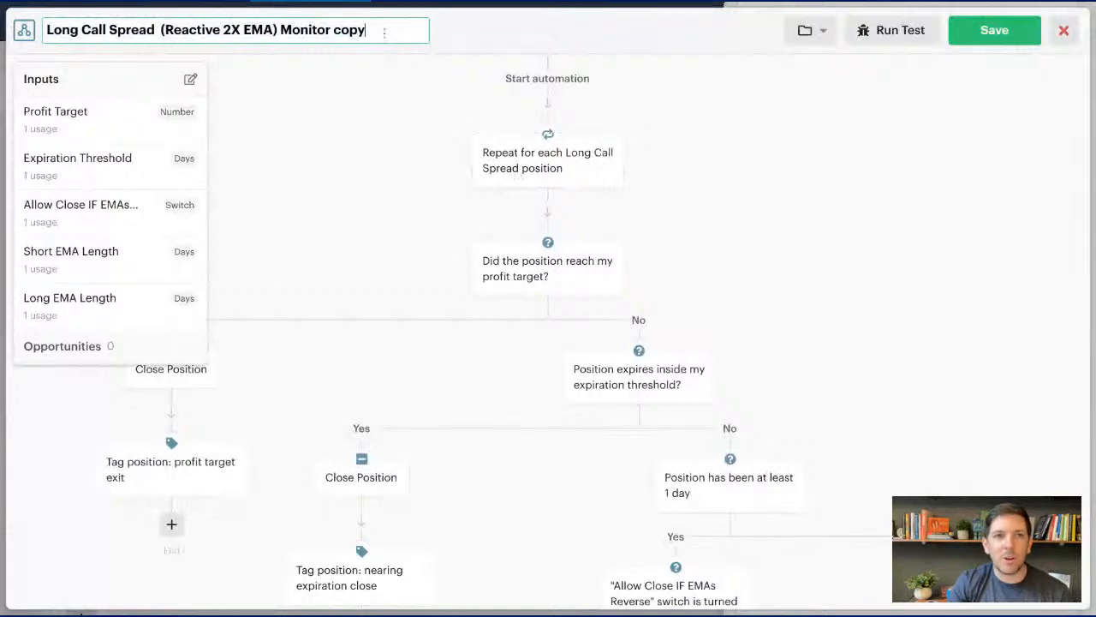
pyautogui.moveTo(366, 30); pyautogui.dragTo(333, 30)
pyautogui.press('BackSpace')
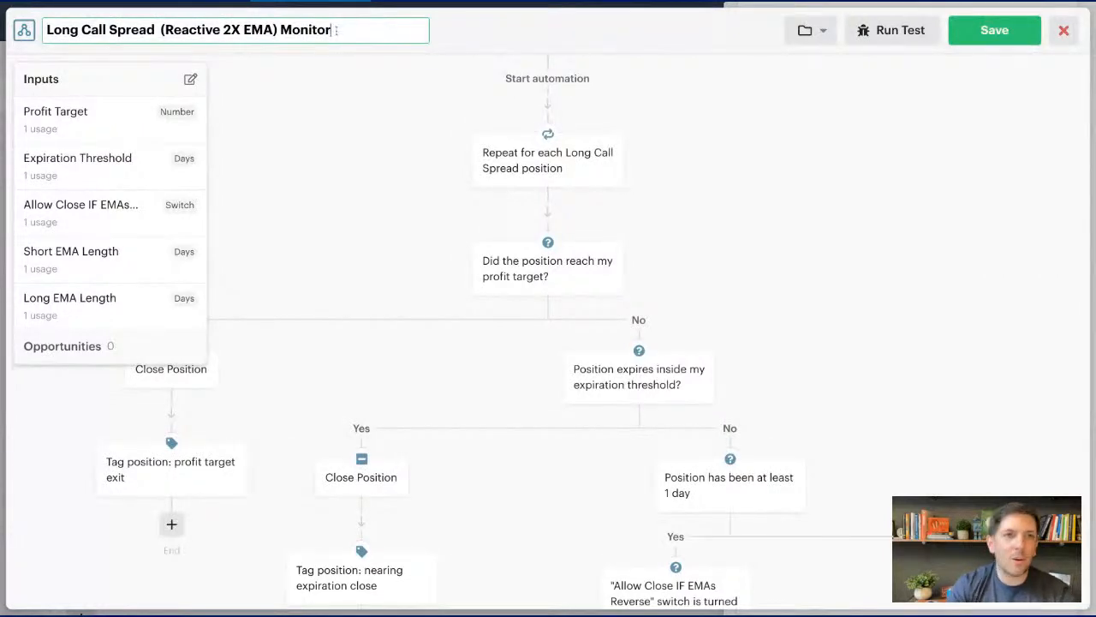
pyautogui.moveTo(109, 30); pyautogui.dragTo(46, 30)
pyautogui.write('Short Call')
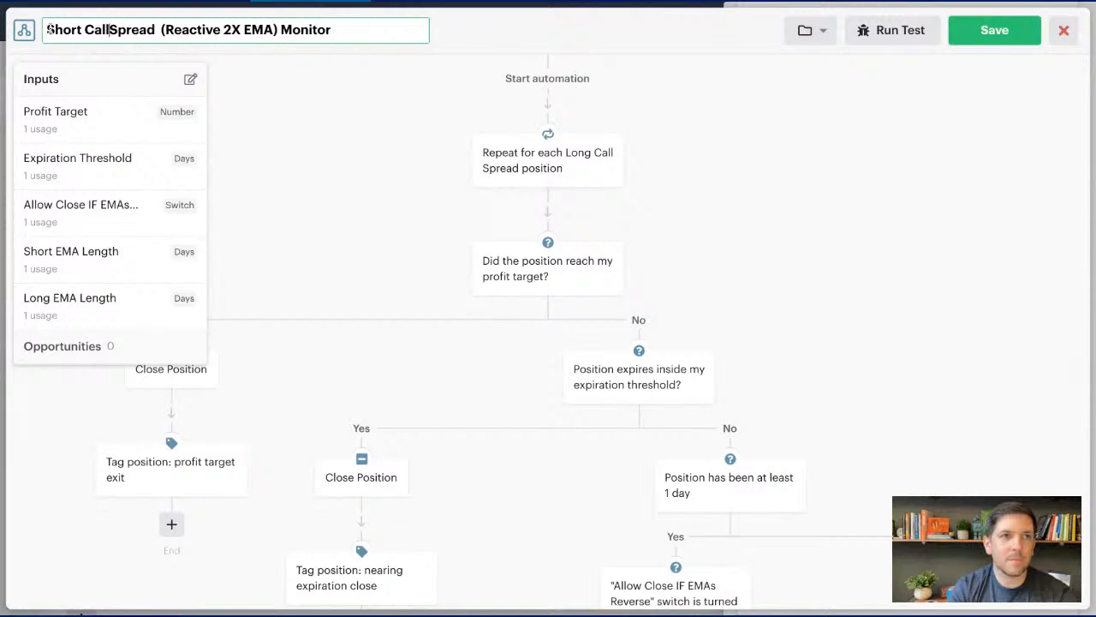
pyautogui.click(256, 104)
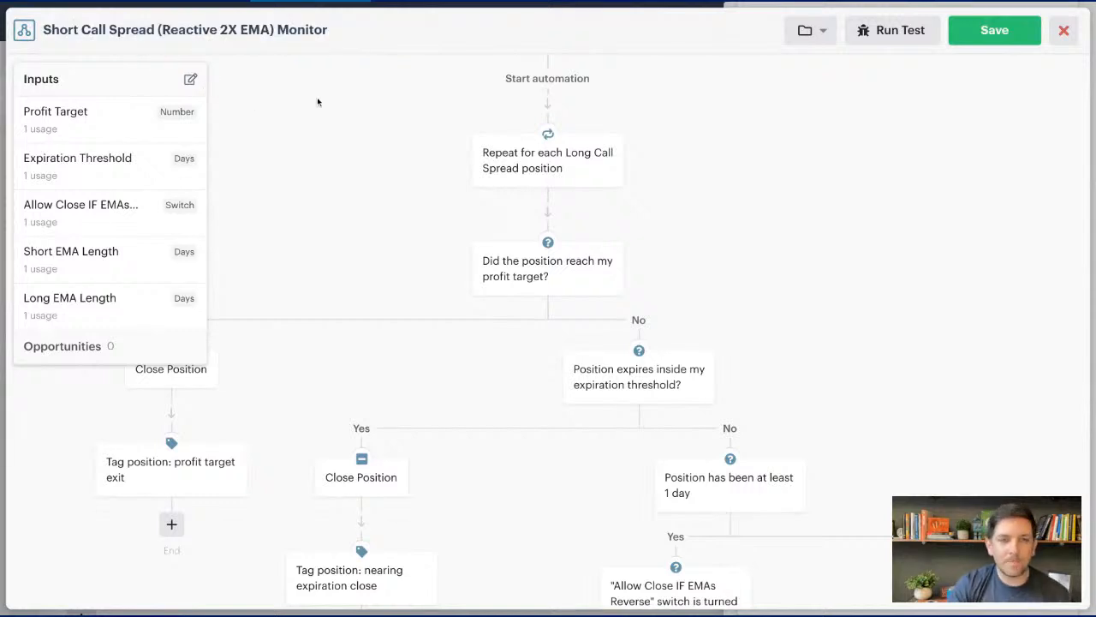
# - Set the positions loop to repeat for each Short call spread position and save it
pyautogui.click(106, 74)
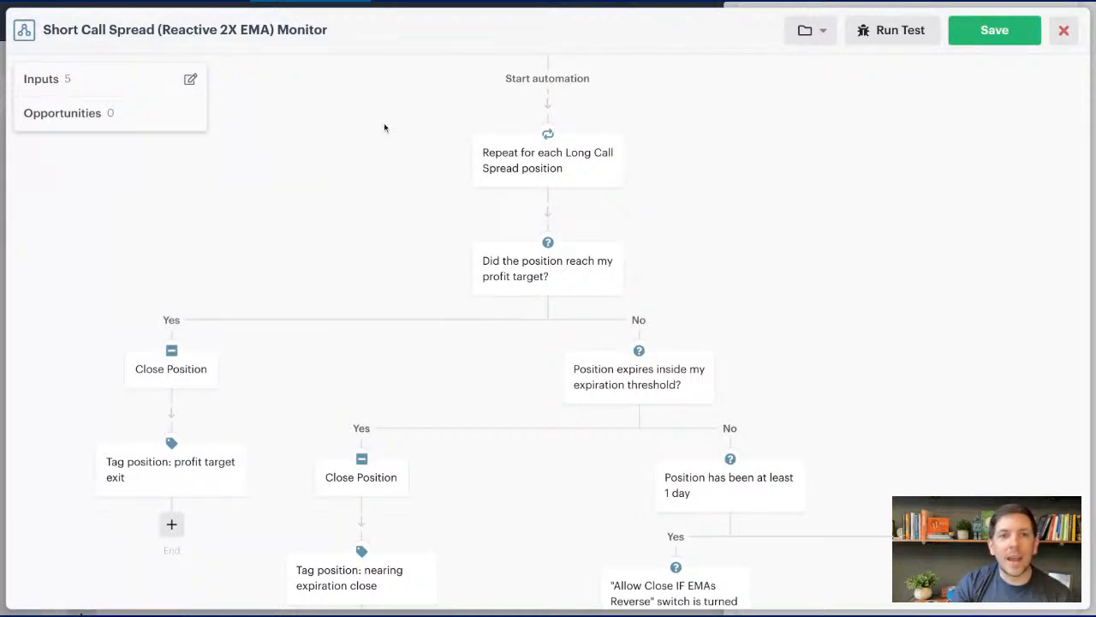
pyautogui.click(552, 172)
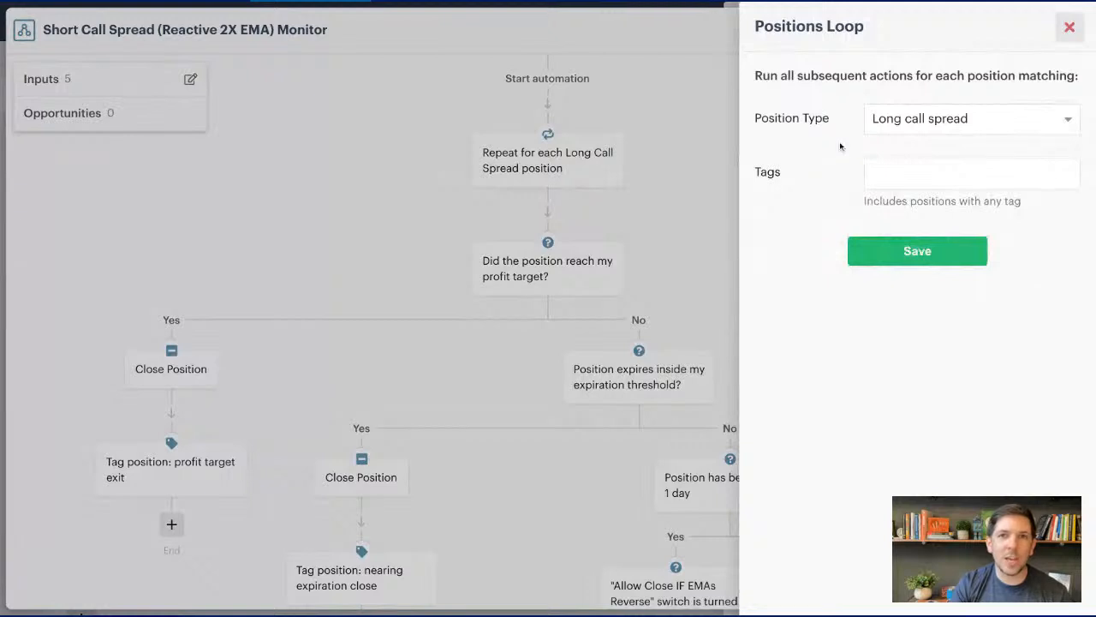
pyautogui.click(932, 127)
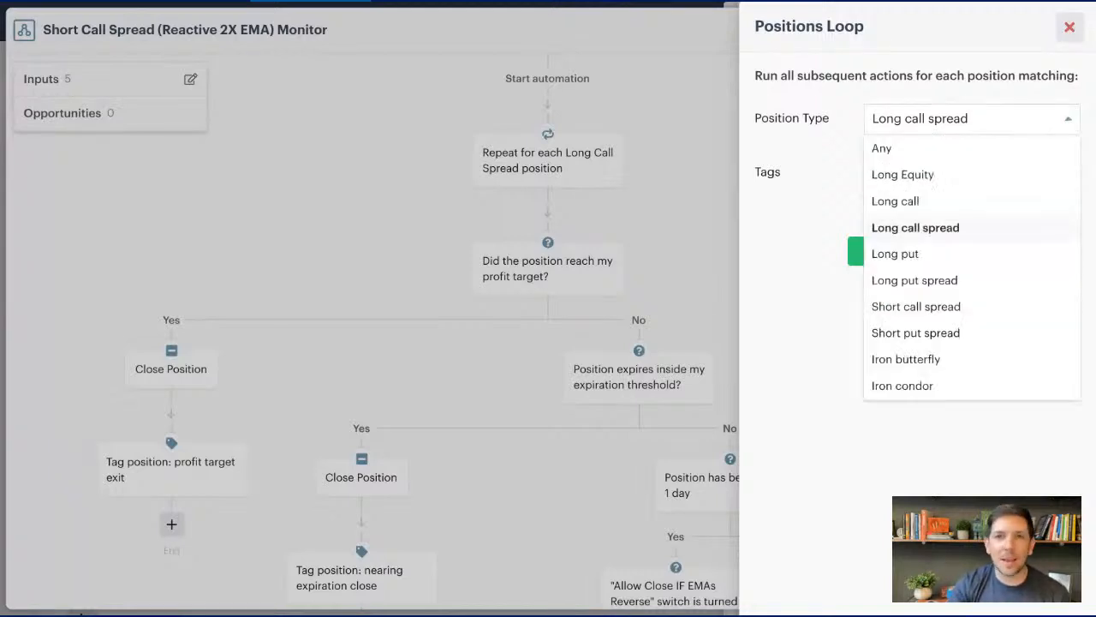
pyautogui.click(928, 304)
pyautogui.click(906, 250)
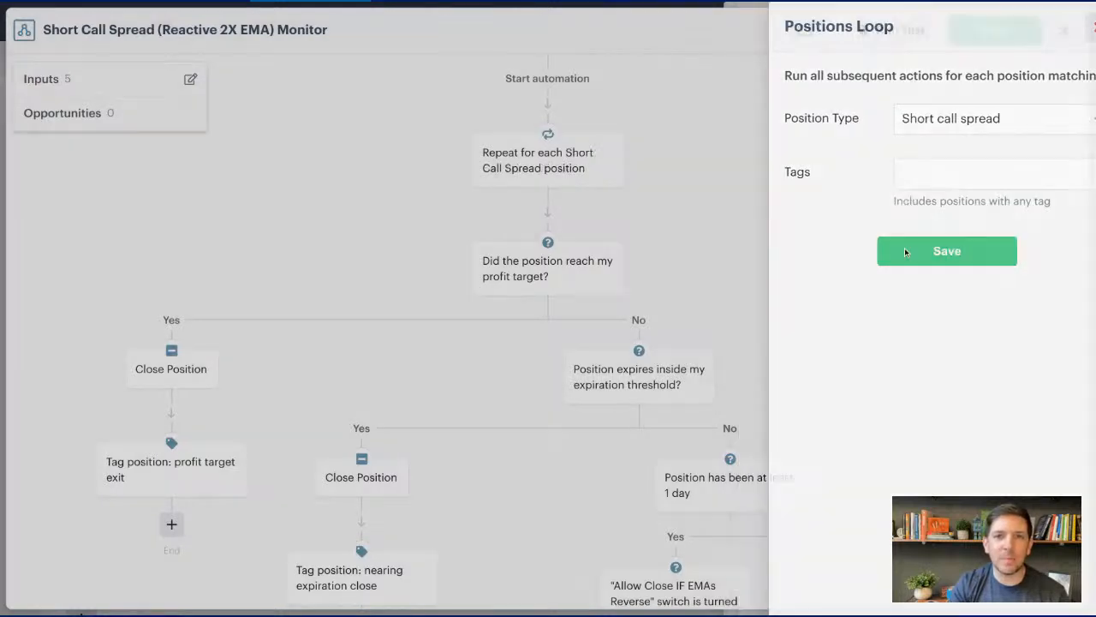
# - Change the profit target decision to check that position premium decreased by Profit Target since it was opened, and save it
pyautogui.scroll(-3, 457, 206)
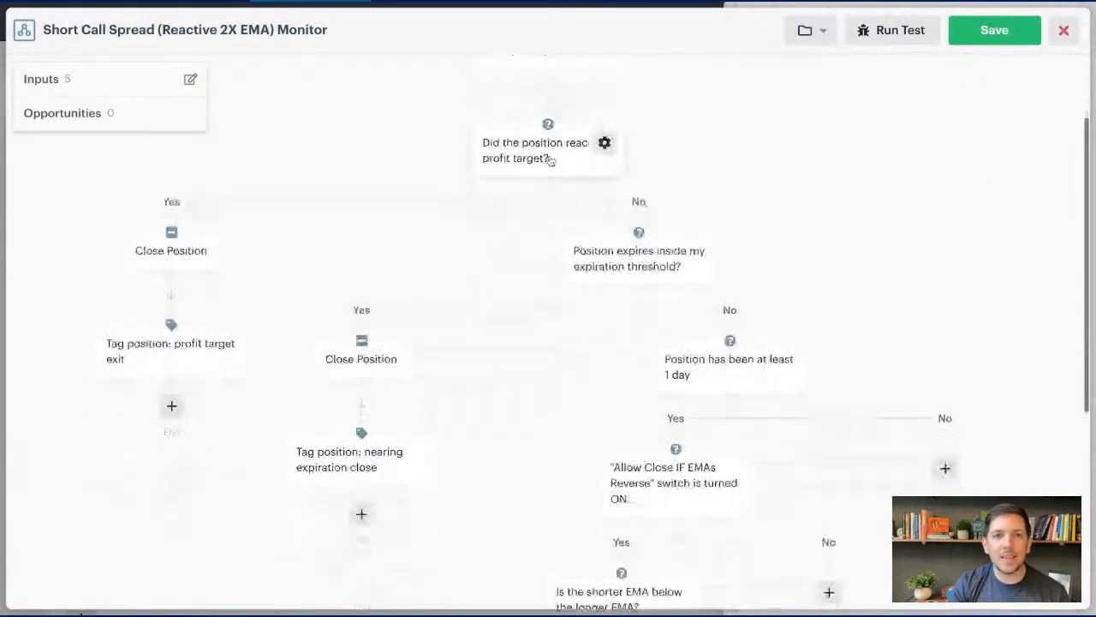
pyautogui.scroll(1, 539, 202)
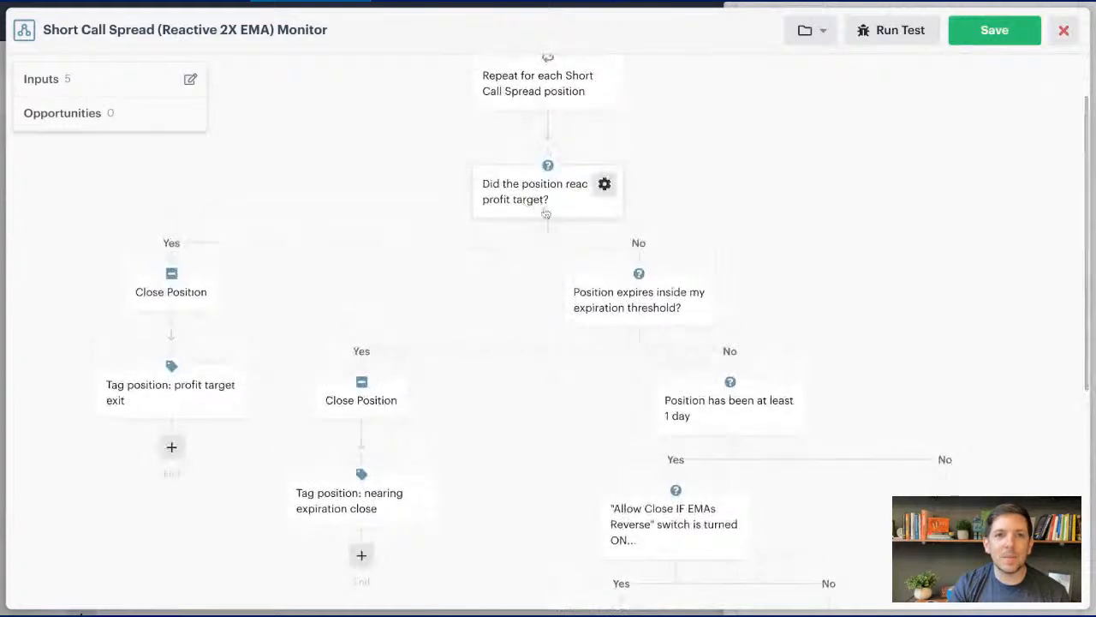
pyautogui.click(547, 204)
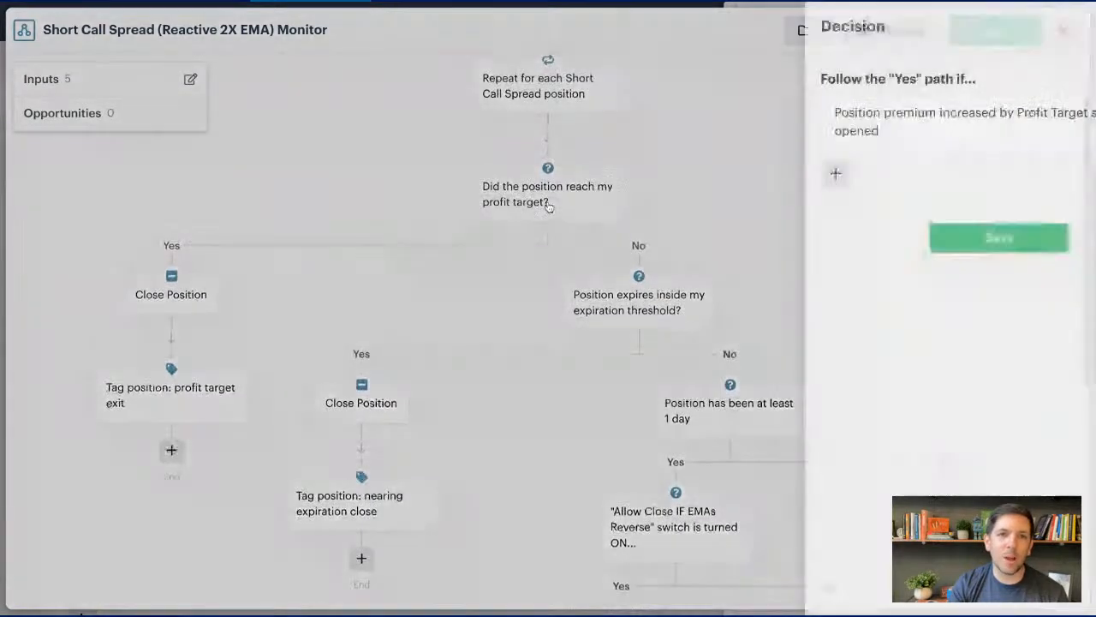
pyautogui.click(869, 129)
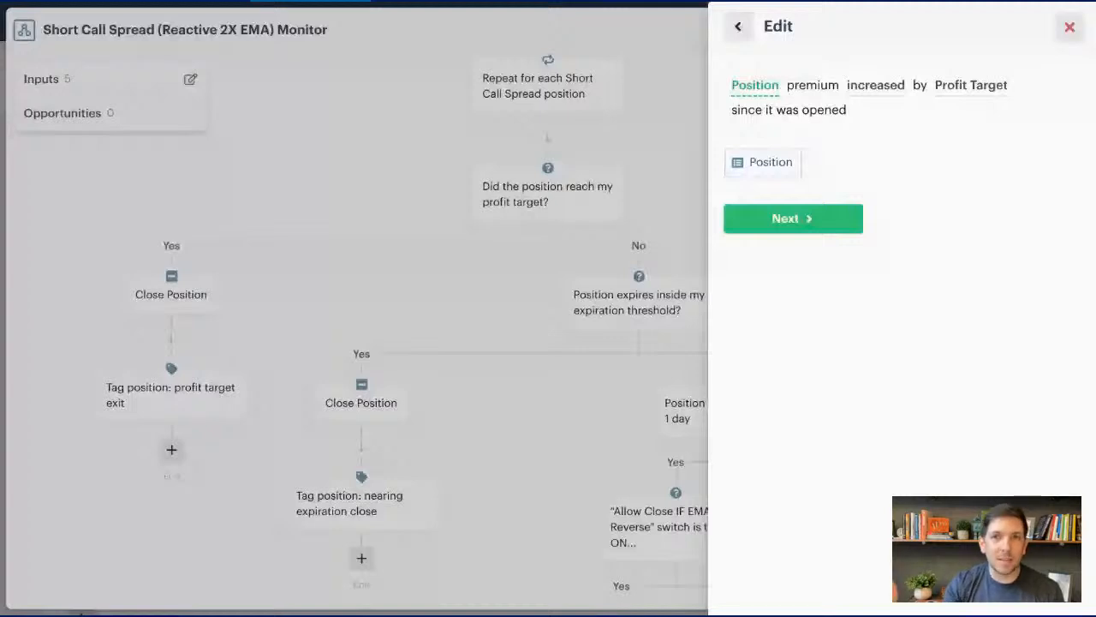
pyautogui.click(877, 87)
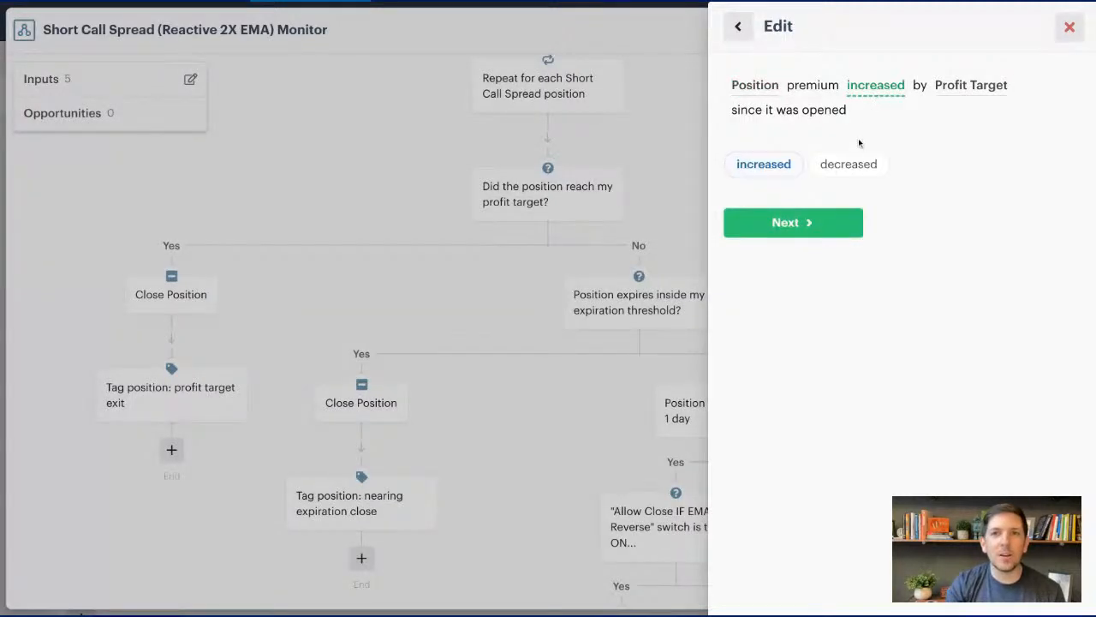
pyautogui.click(852, 164)
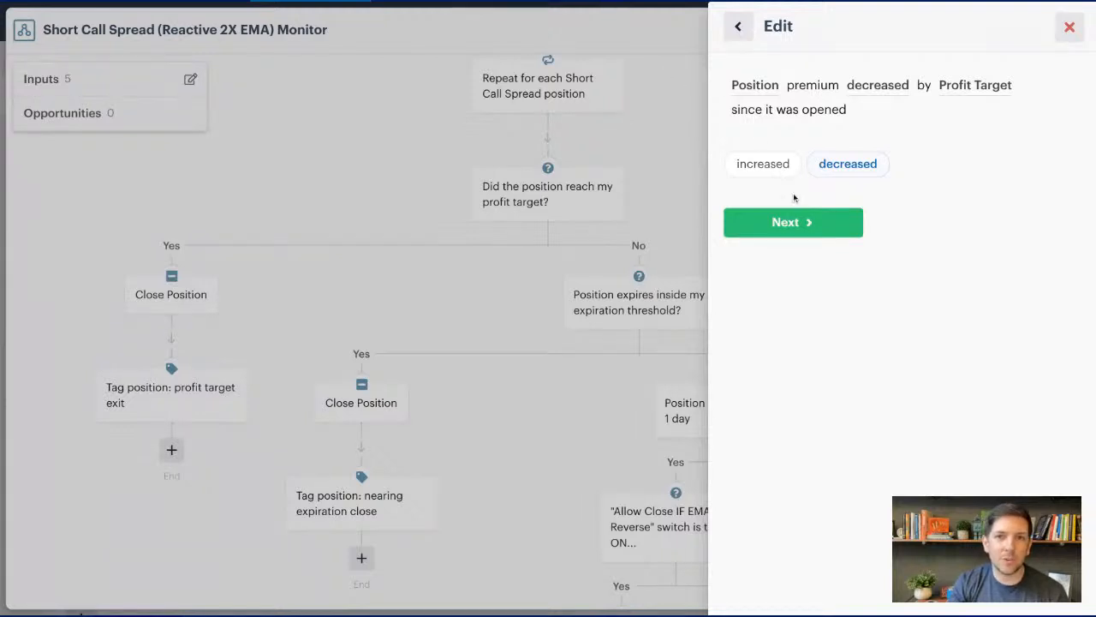
pyautogui.click(793, 226)
pyautogui.click(793, 220)
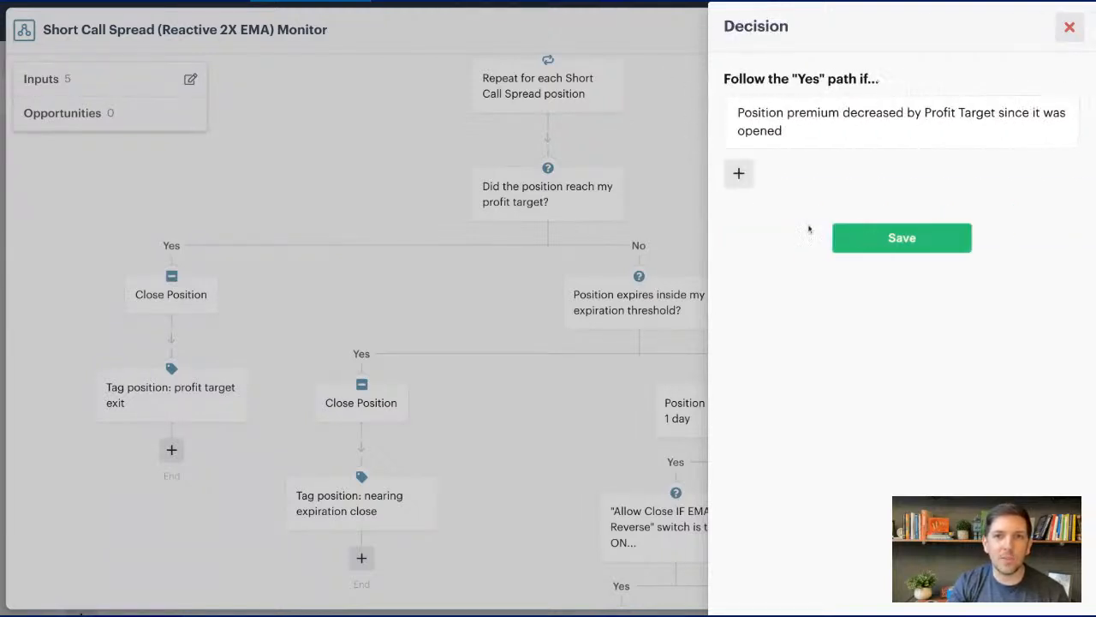
pyautogui.click(867, 235)
# - Review the expiration threshold, EMA reversal switch and EMA comparison decisions in the rest of the call spread monitor
pyautogui.scroll(-2, 771, 230)
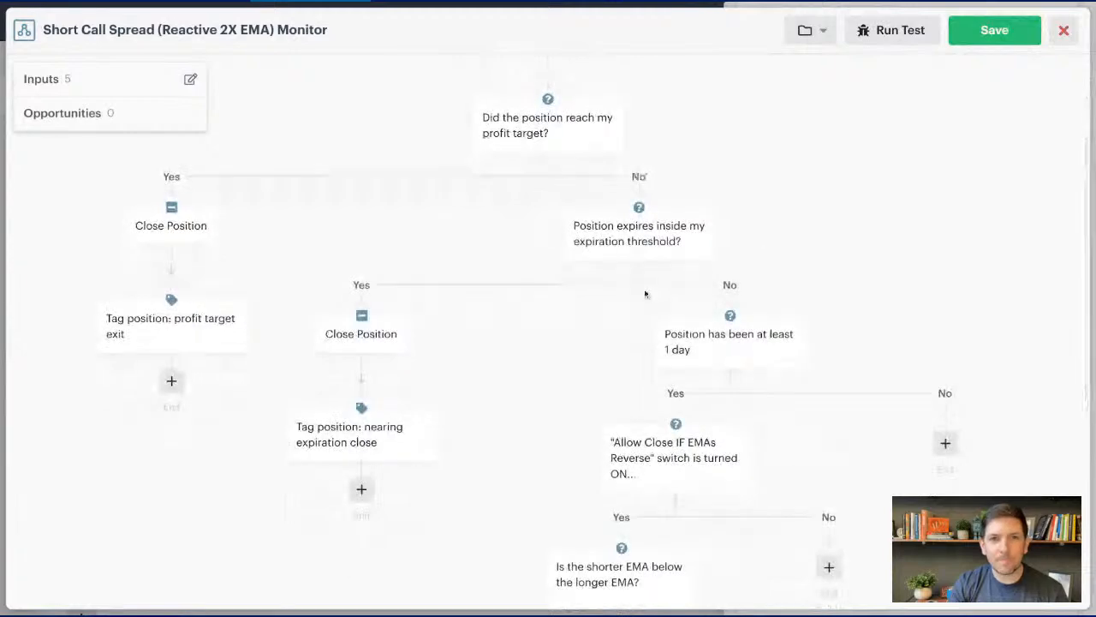
pyautogui.click(636, 196)
pyautogui.click(894, 220)
pyautogui.scroll(-4, 574, 246)
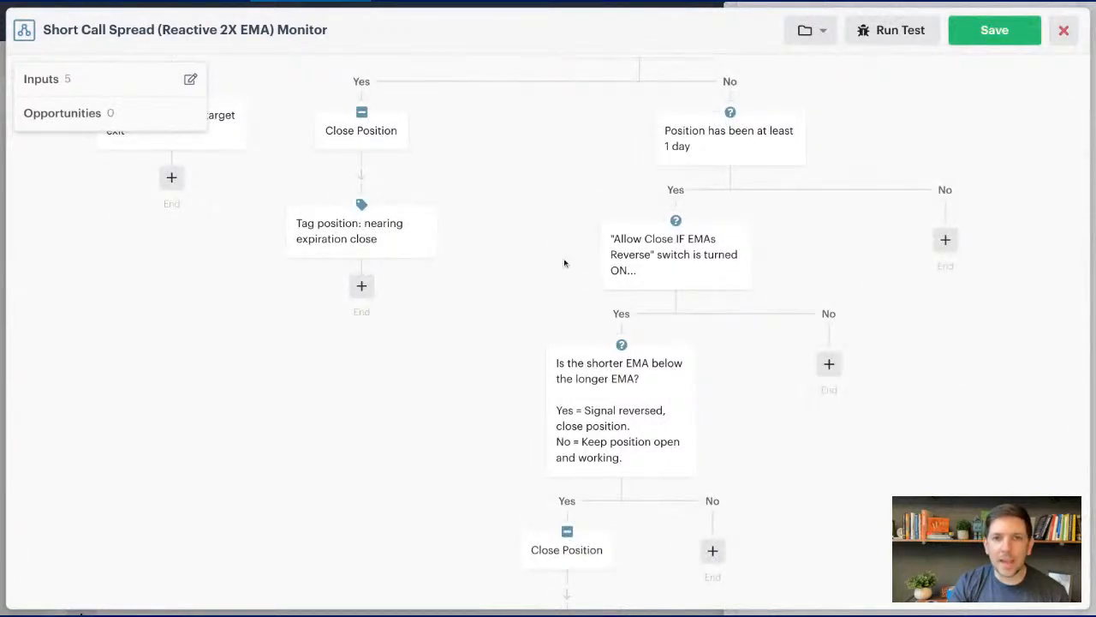
pyautogui.click(660, 269)
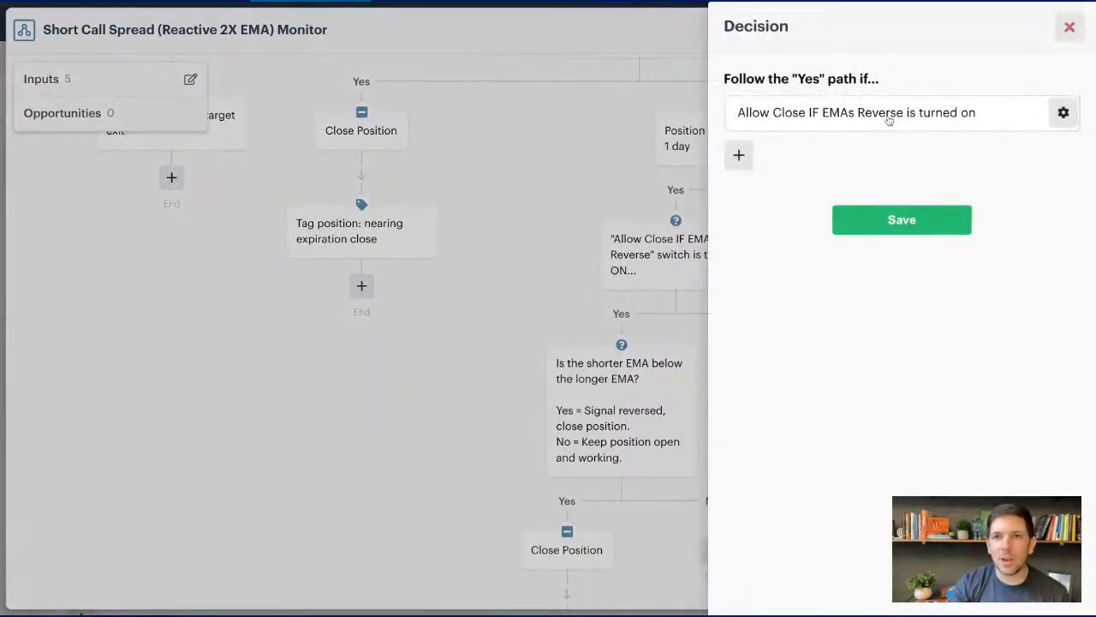
pyautogui.click(1068, 28)
pyautogui.scroll(-3, 577, 269)
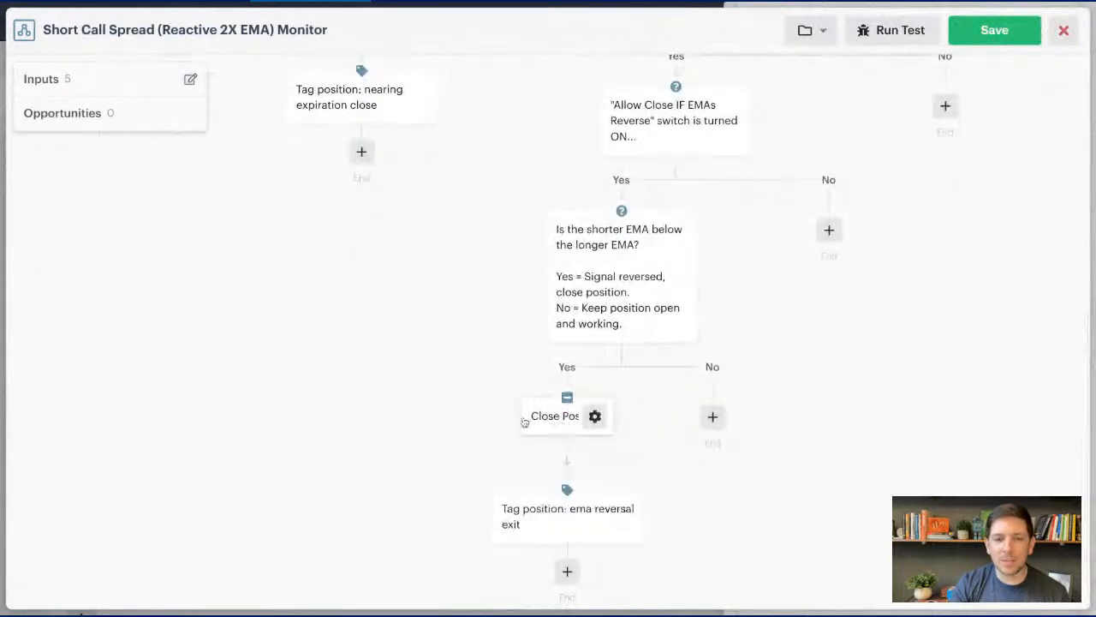
pyautogui.scroll(10, 504, 428)
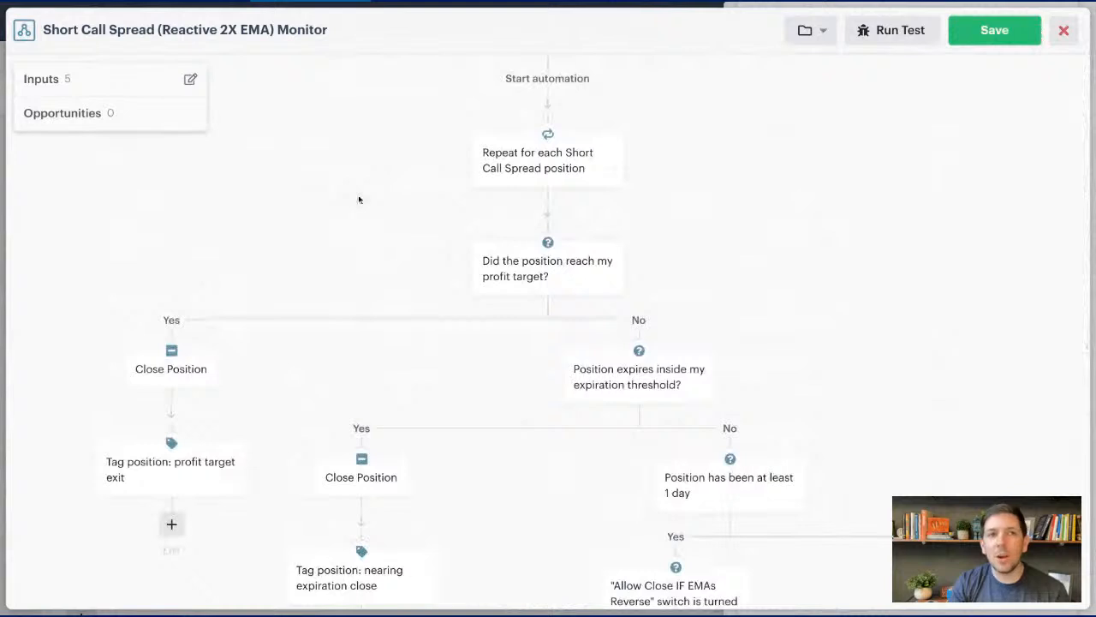
# - Save the Short Call Spread monitor automation and add it to the bot's monitors with its existing inputs
pyautogui.click(994, 38)
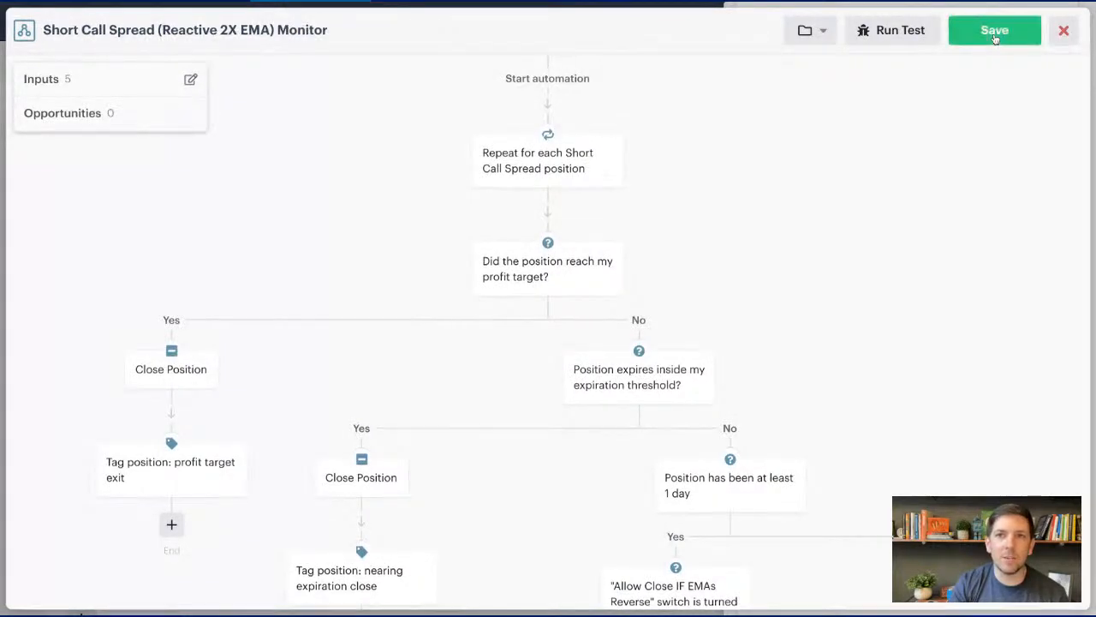
pyautogui.scroll(-1, 843, 160)
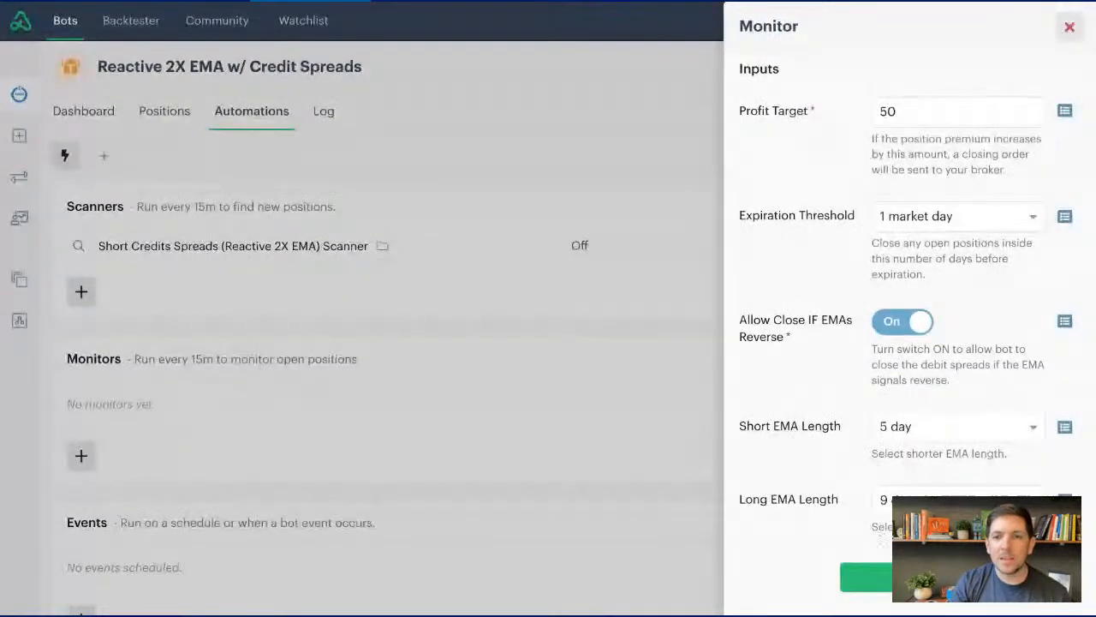
pyautogui.click(867, 577)
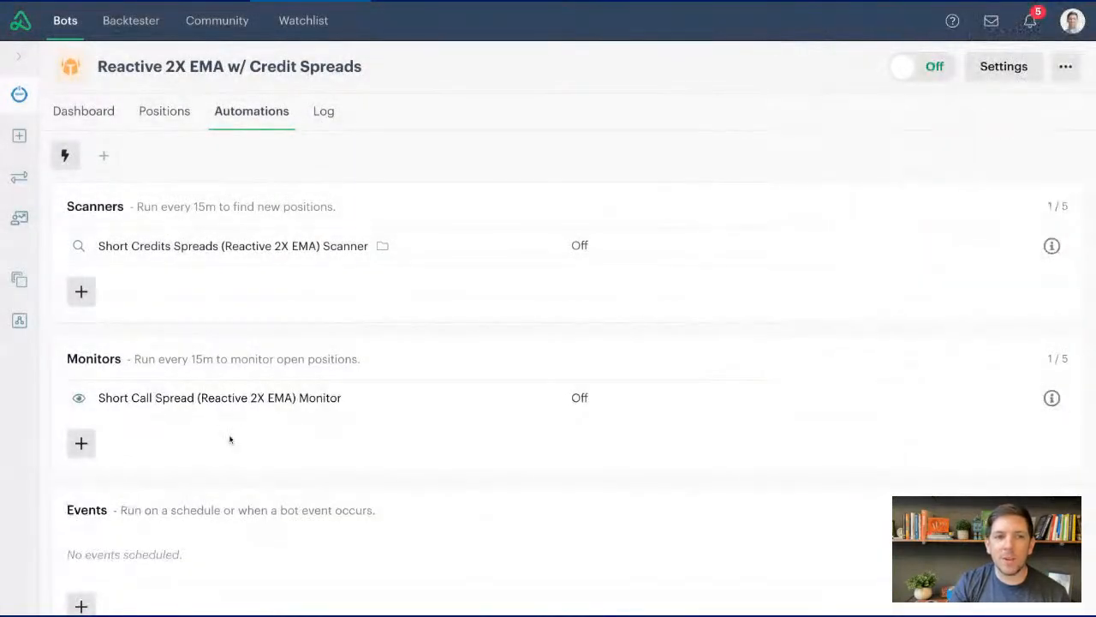
# - Start another monitor as a copy of the library's Long Put Spread (Reactive 2X EMA) Monitor
pyautogui.click(82, 443)
pyautogui.click(905, 93)
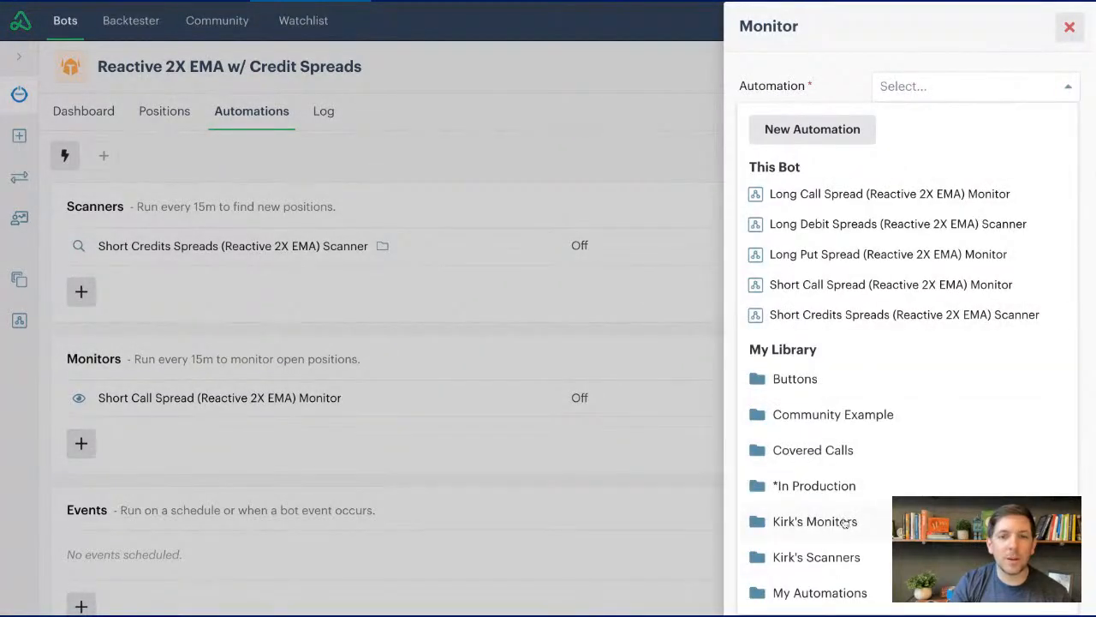
pyautogui.click(832, 559)
pyautogui.click(838, 530)
pyautogui.scroll(-5, 857, 454)
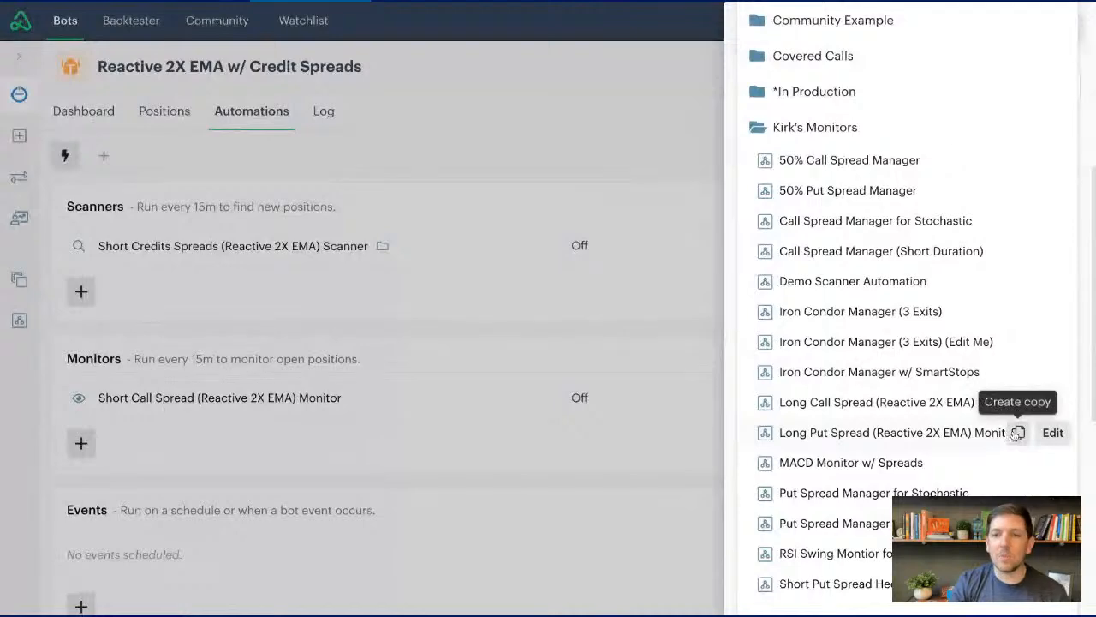
pyautogui.click(1017, 432)
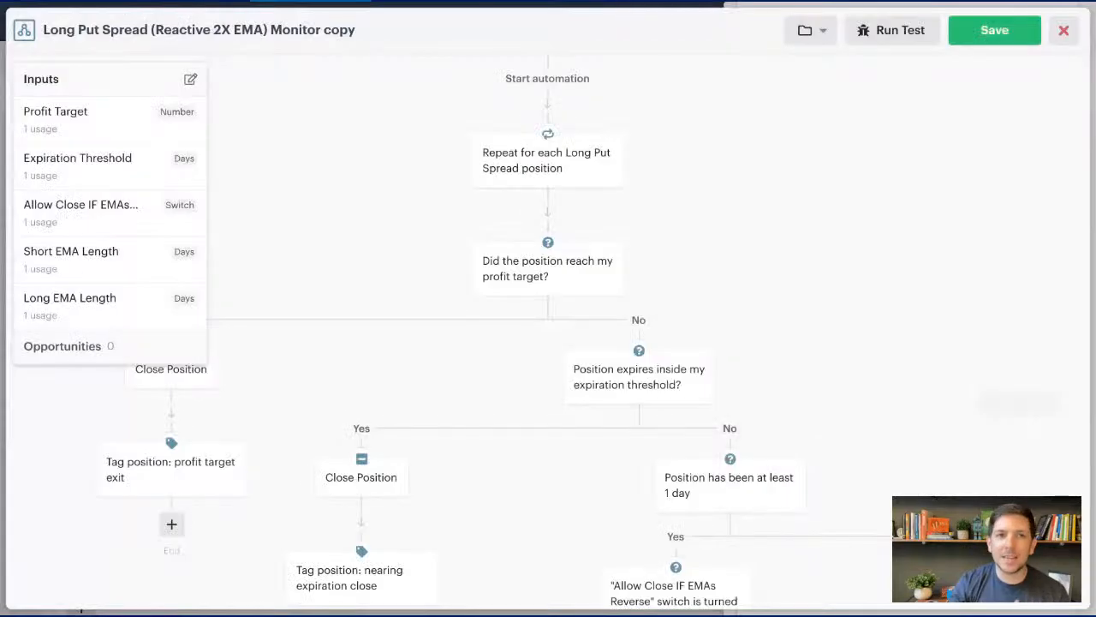
# - Rename the copied automation as Short Put Spread (Reactive 2X EMA) Monitor
pyautogui.click(384, 31)
pyautogui.click(385, 32)
pyautogui.press('BackSpace')
pyautogui.press('BackSpace')
pyautogui.press('BackSpace')
pyautogui.press('BackSpace')
pyautogui.press('BackSpace')
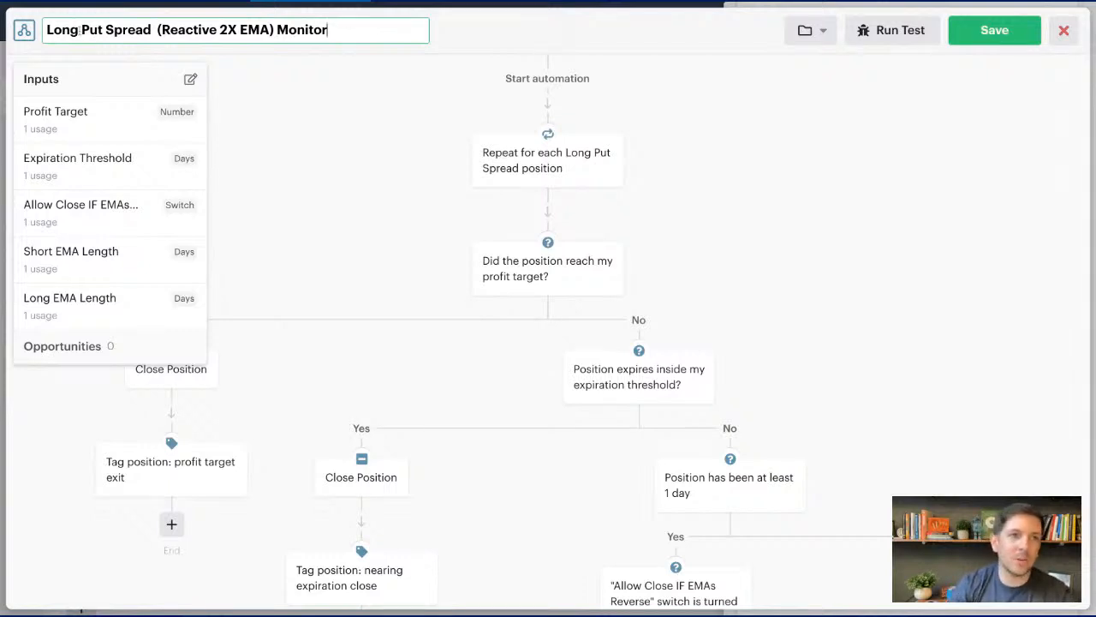
pyautogui.moveTo(81, 30); pyautogui.dragTo(32, 33)
pyautogui.write('Short')
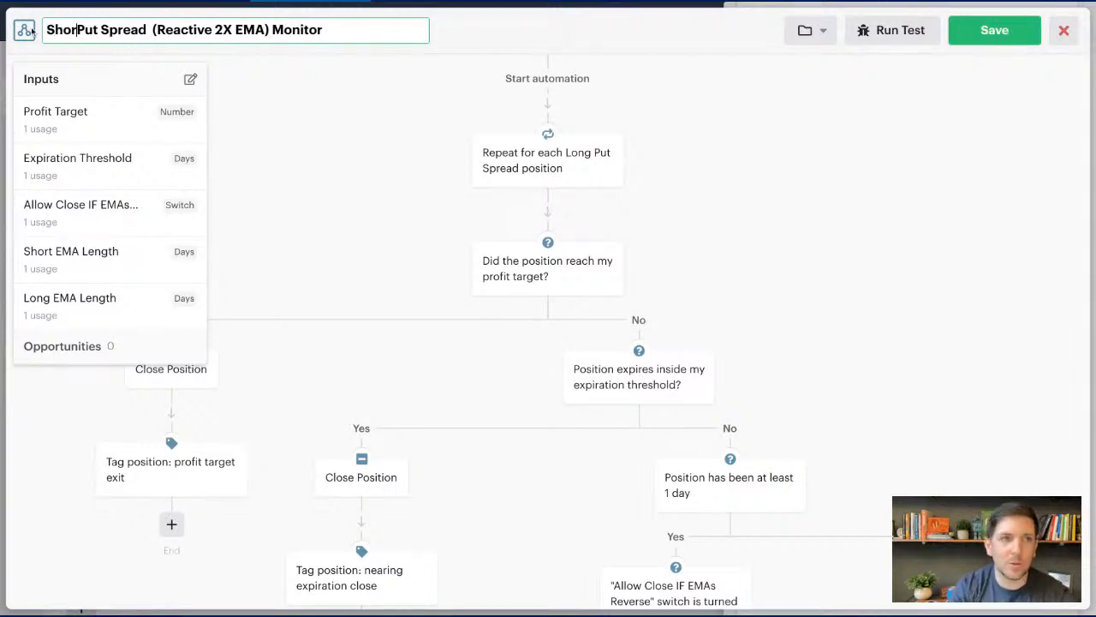
pyautogui.click(425, 150)
# - Set the positions loop to repeat for each short put spread position
pyautogui.click(584, 158)
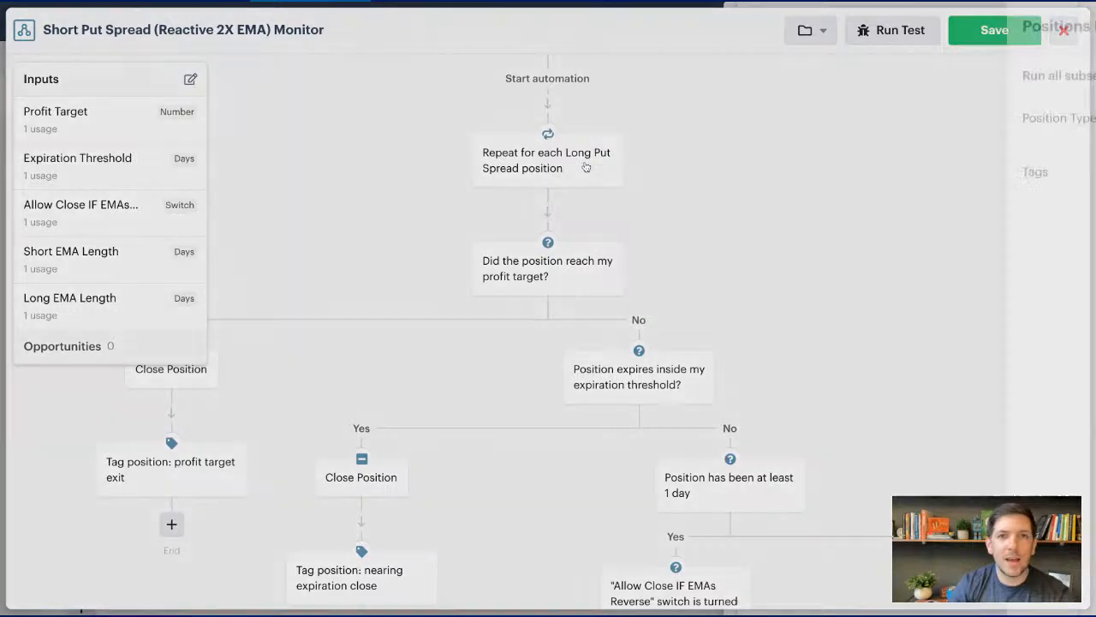
pyautogui.click(960, 131)
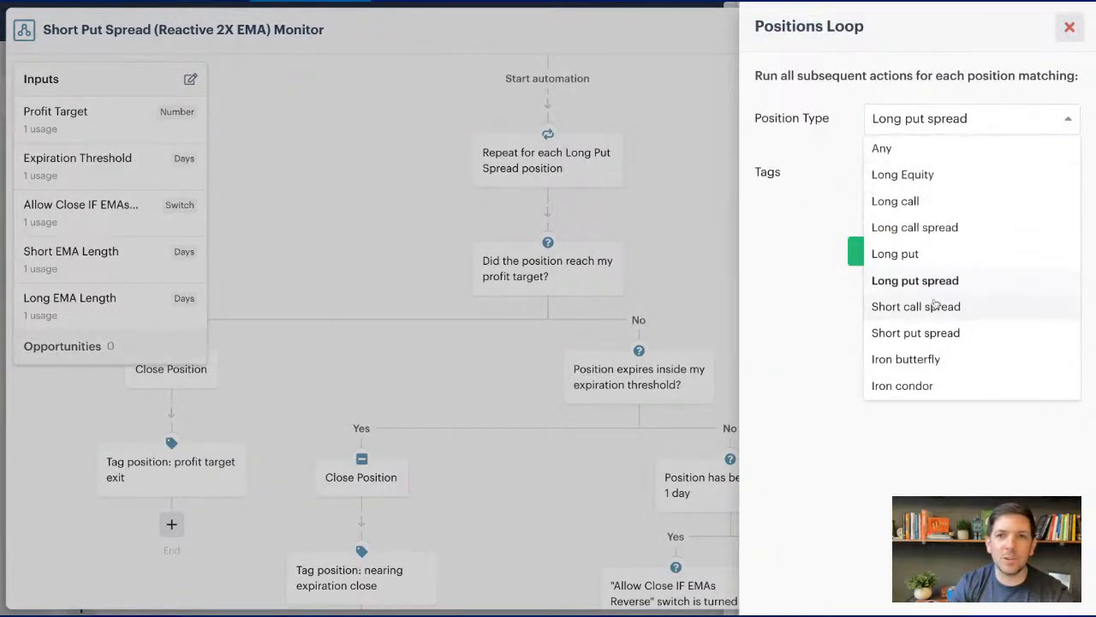
pyautogui.click(929, 336)
pyautogui.click(920, 258)
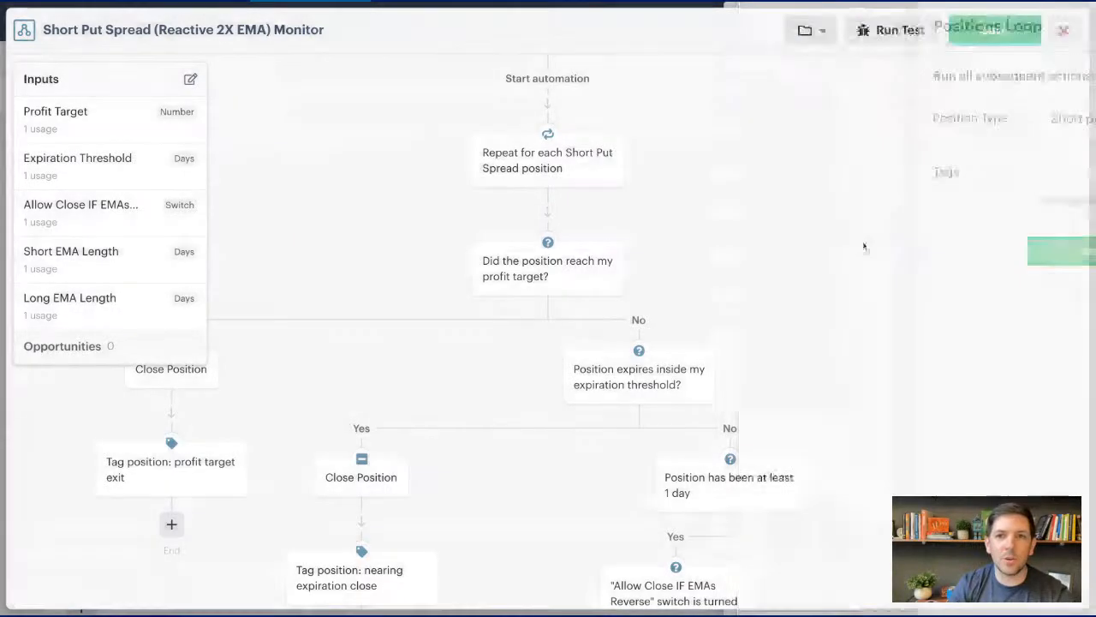
# - Change the profit target decision to check that the position premium decreased by Profit Target since it was opened
pyautogui.click(565, 265)
pyautogui.click(850, 150)
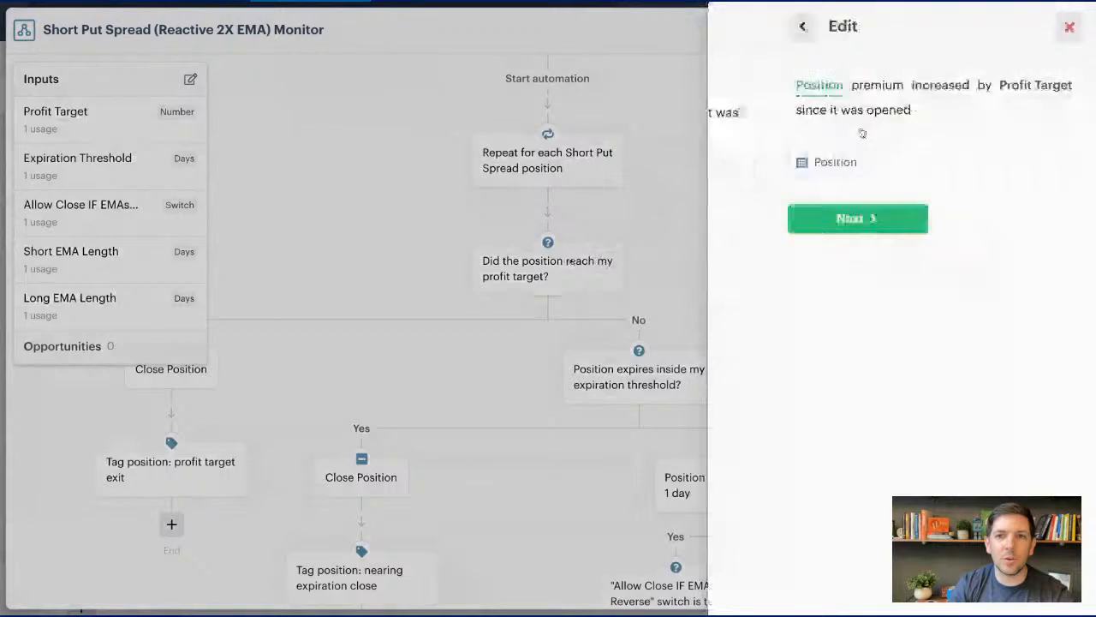
pyautogui.click(856, 89)
pyautogui.click(848, 164)
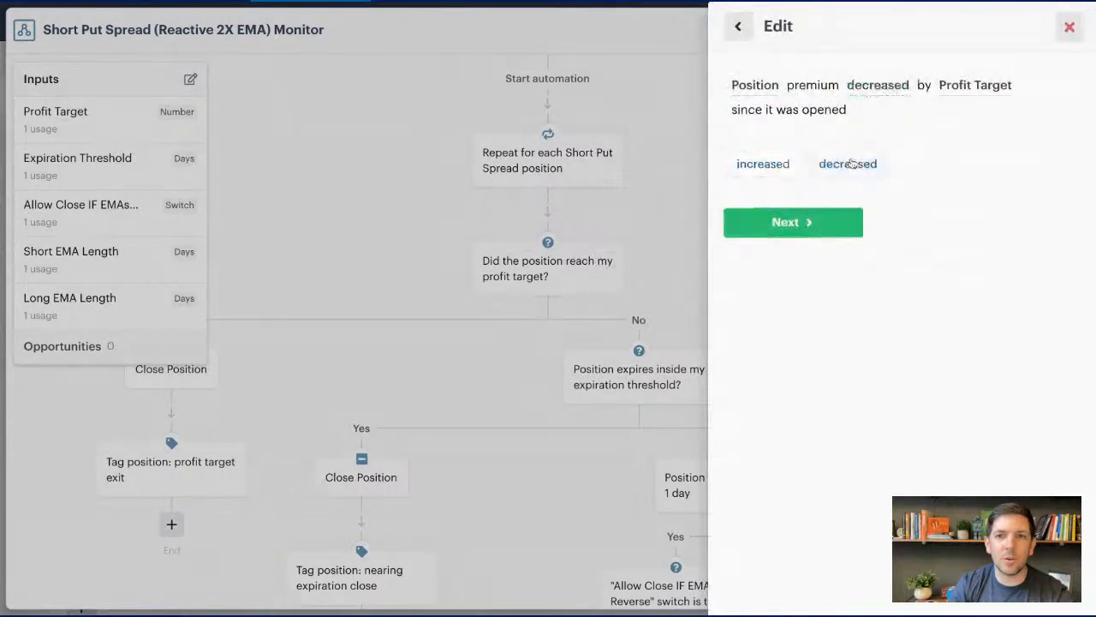
pyautogui.click(813, 223)
pyautogui.click(817, 225)
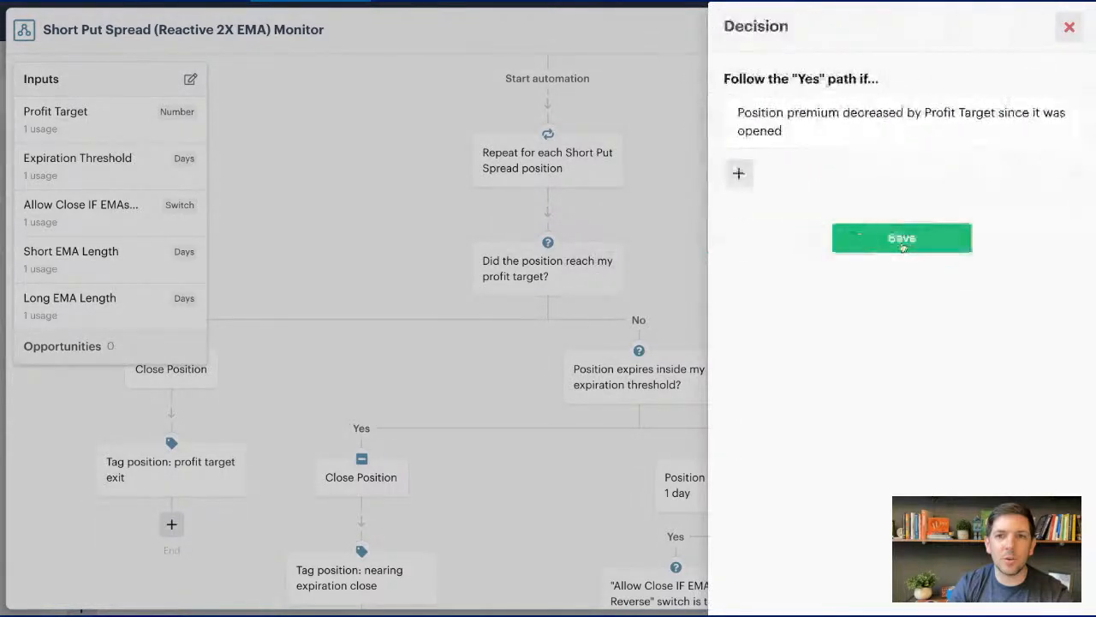
pyautogui.click(903, 239)
# - Review the expiration threshold, 1-day holding, EMA reversal switch and EMA comparison decisions in the rest of the put spread monitor
pyautogui.scroll(-5, 259, 116)
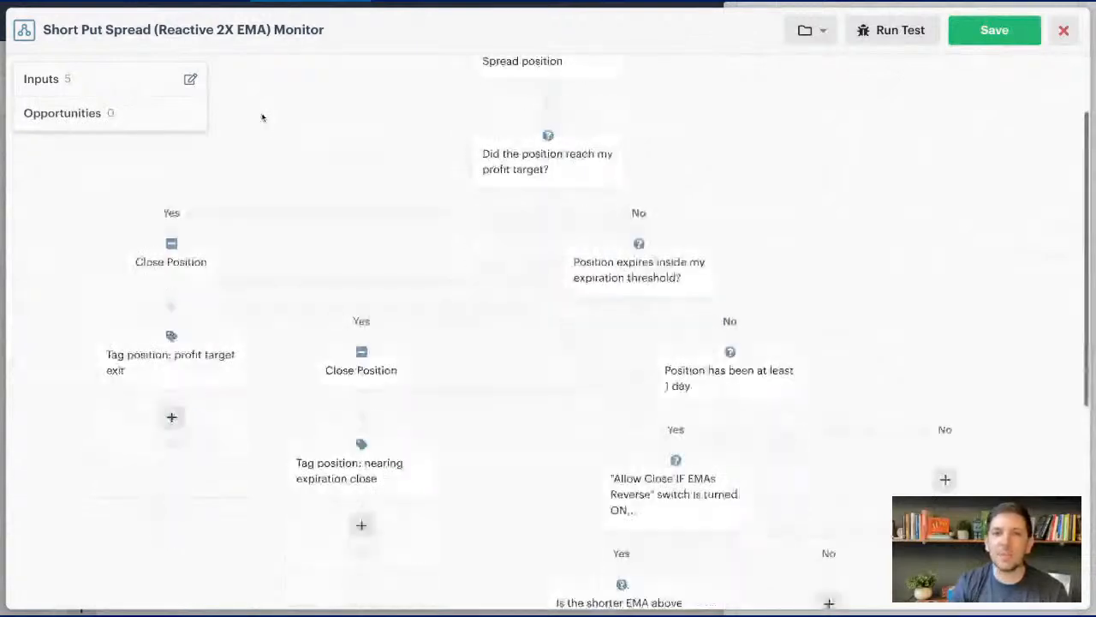
pyautogui.scroll(-4, 511, 240)
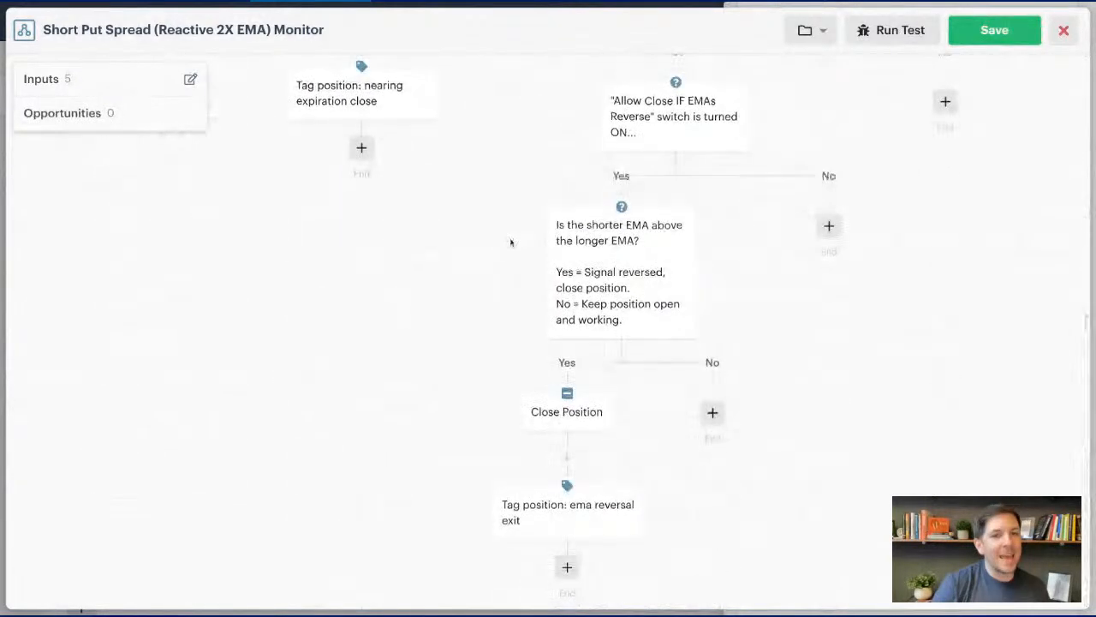
pyautogui.scroll(9, 512, 240)
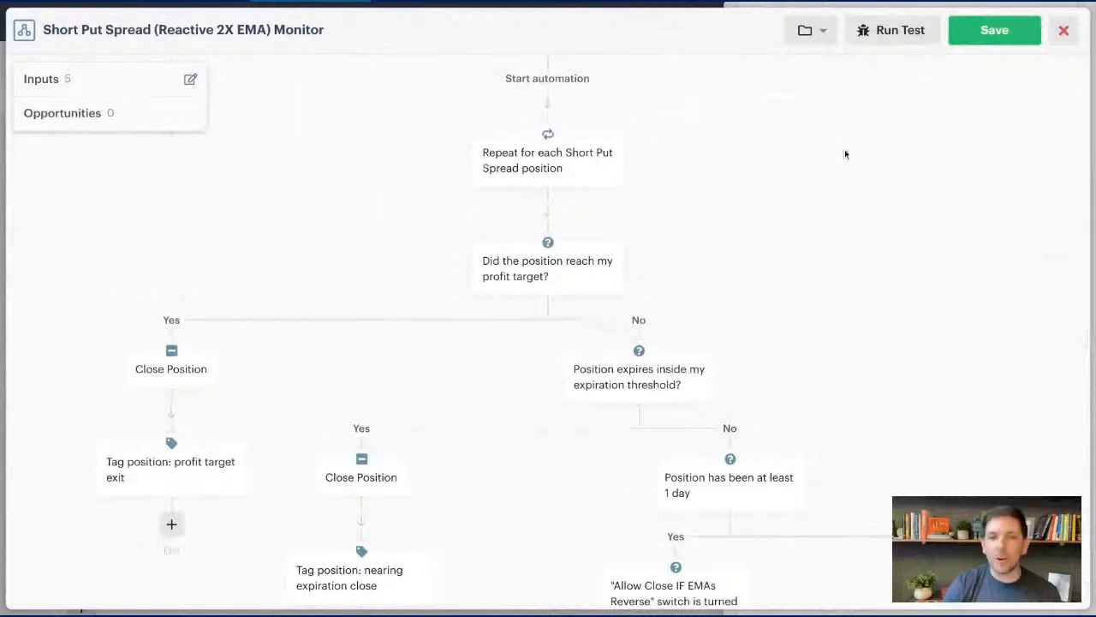
pyautogui.scroll(-5, 846, 152)
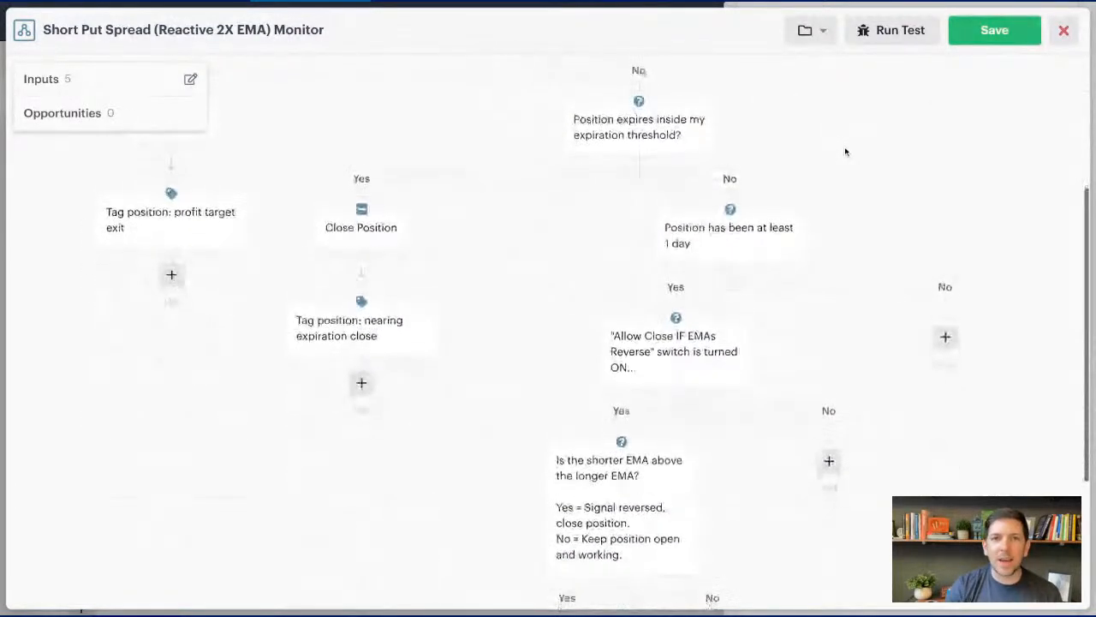
pyautogui.scroll(2, 167, 196)
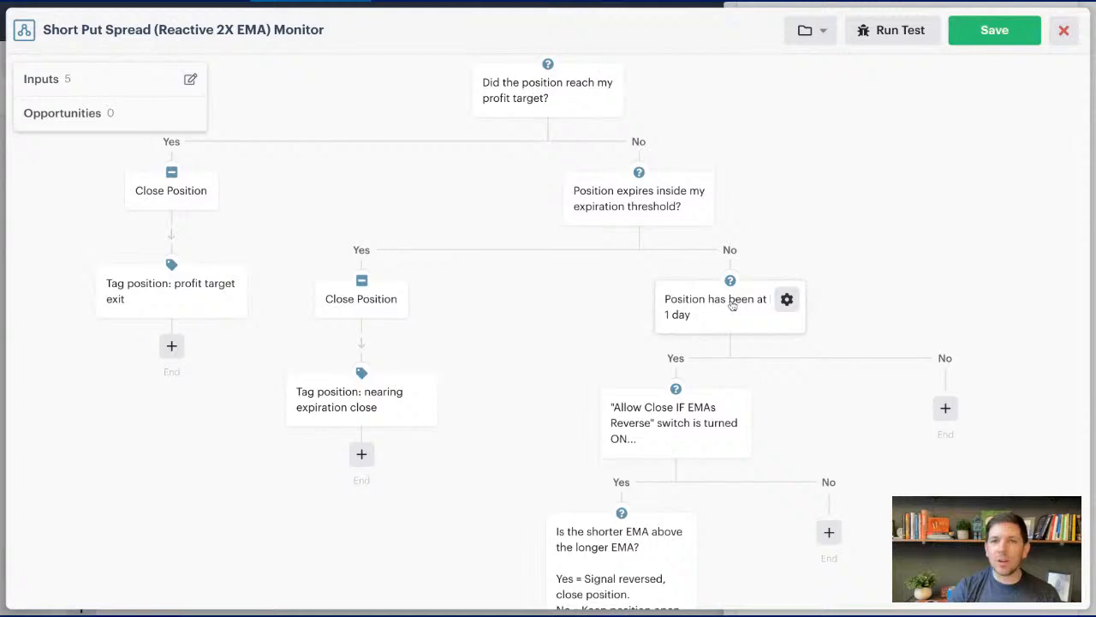
pyautogui.scroll(-2, 599, 307)
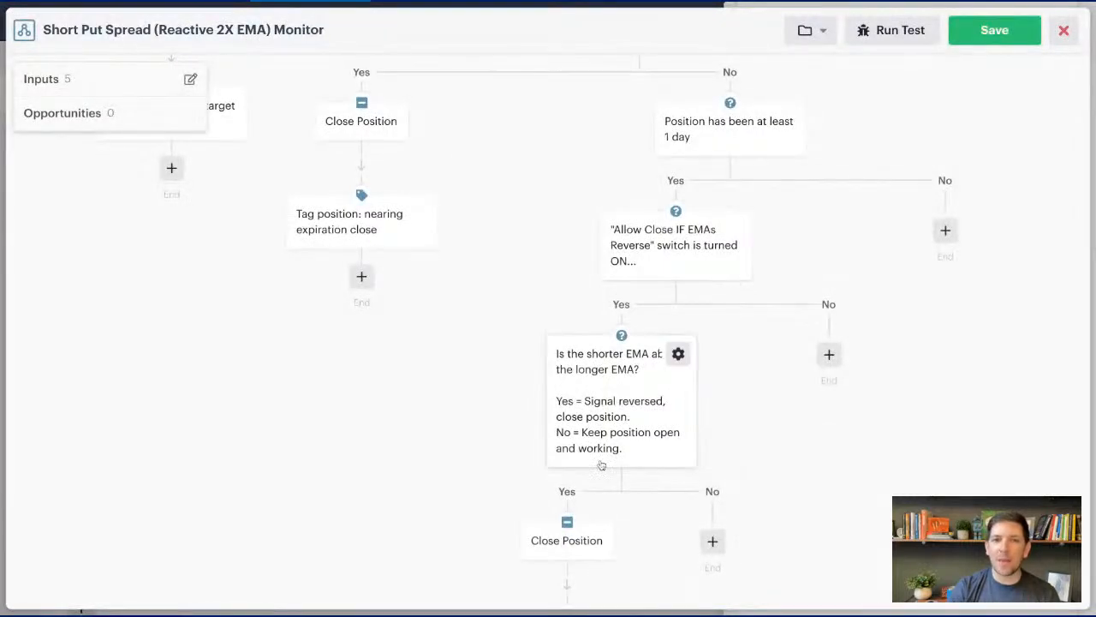
pyautogui.scroll(-1, 464, 181)
pyautogui.scroll(5, 464, 181)
pyautogui.scroll(2, 465, 186)
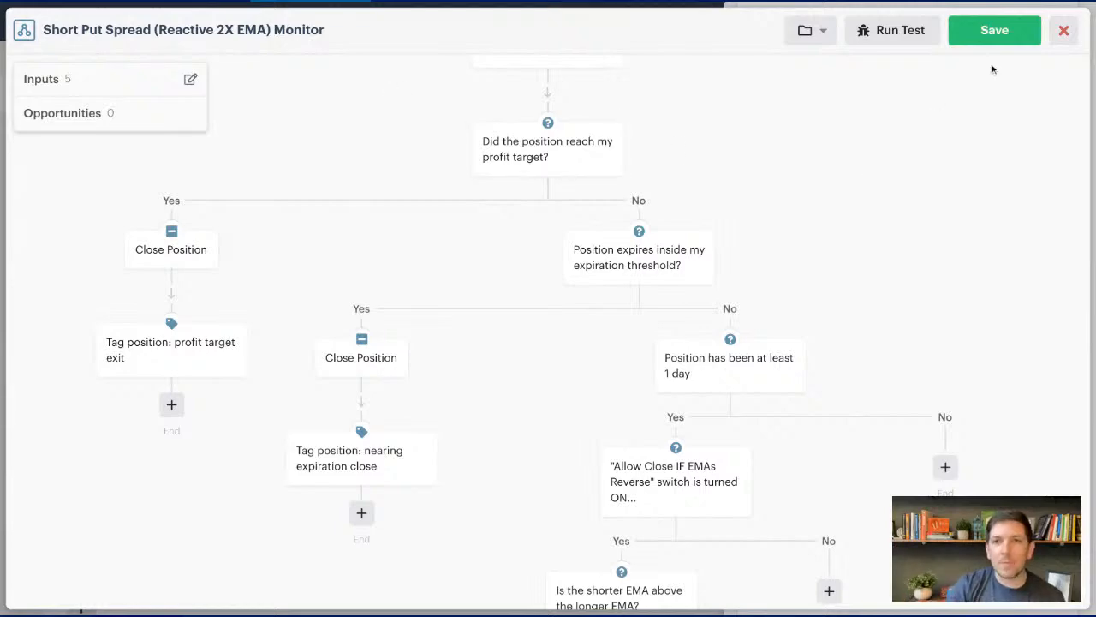
# - Save the automation and add it as a monitor with Expiration Threshold 3 market days and Allow Close IF EMAs Reverse off
pyautogui.click(1015, 36)
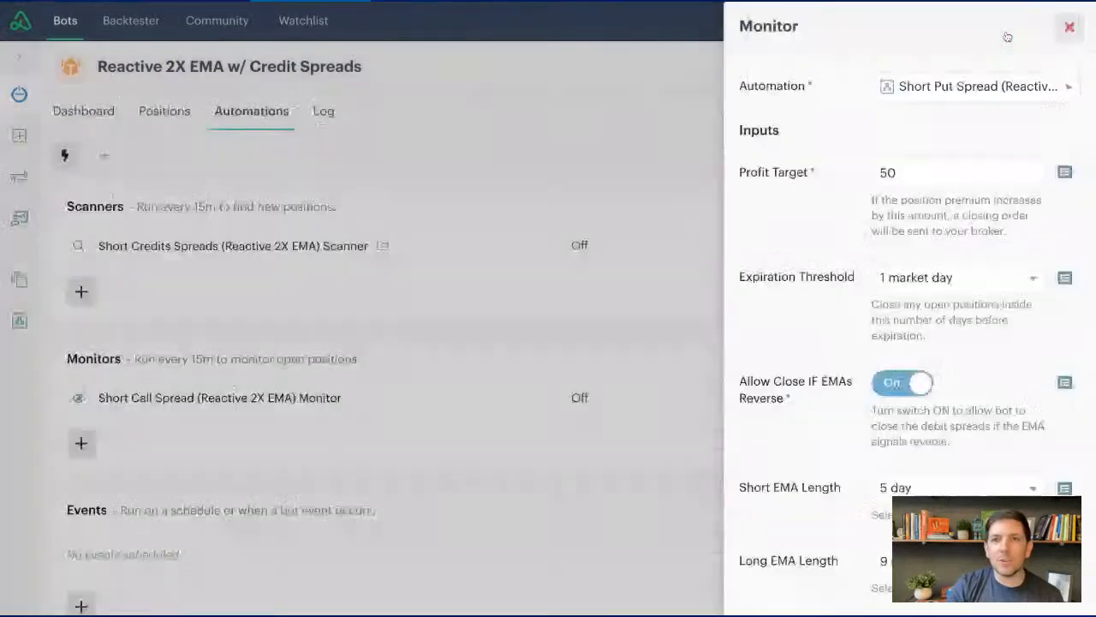
pyautogui.scroll(-1, 861, 210)
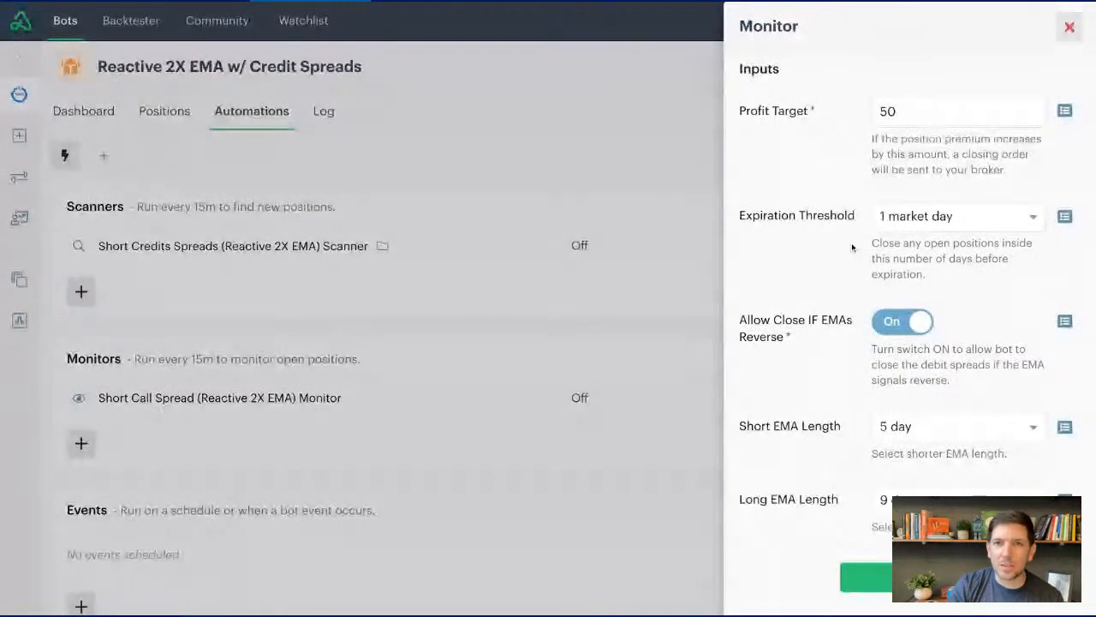
pyautogui.click(922, 220)
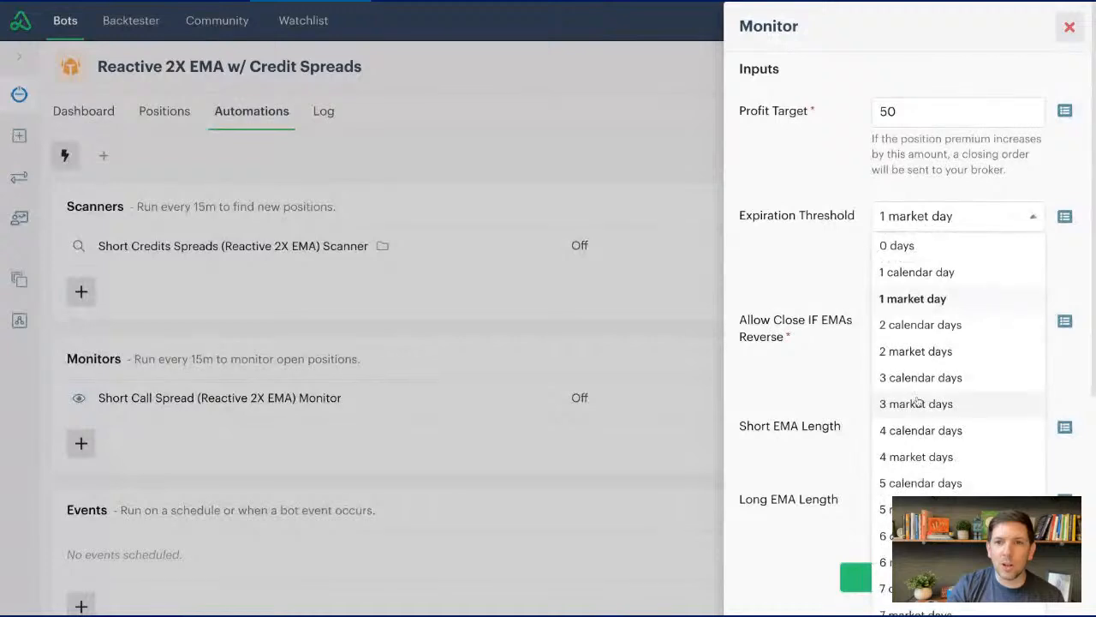
pyautogui.click(916, 404)
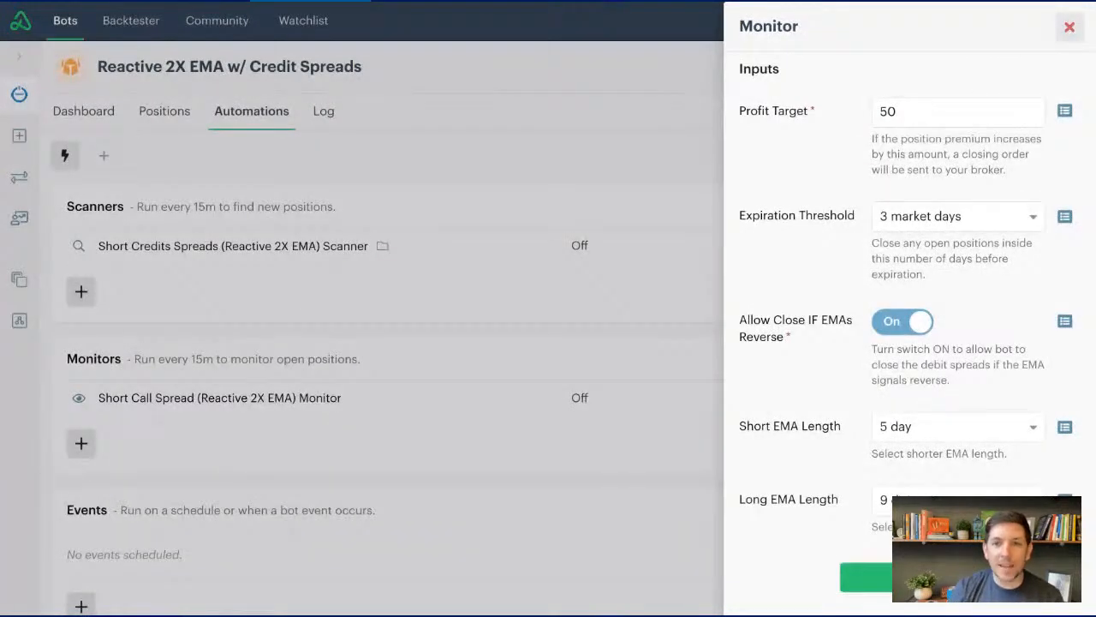
pyautogui.click(893, 328)
pyautogui.click(865, 578)
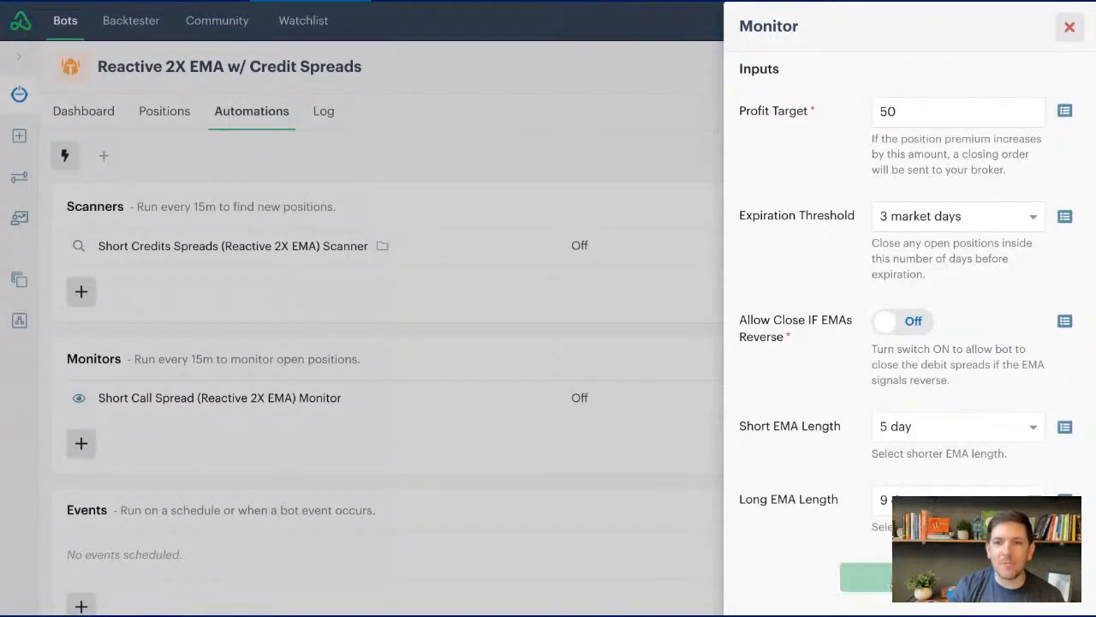
# - Check the input settings of the call and put spread monitors and turn the bot on
pyautogui.moveTo(1051, 400)
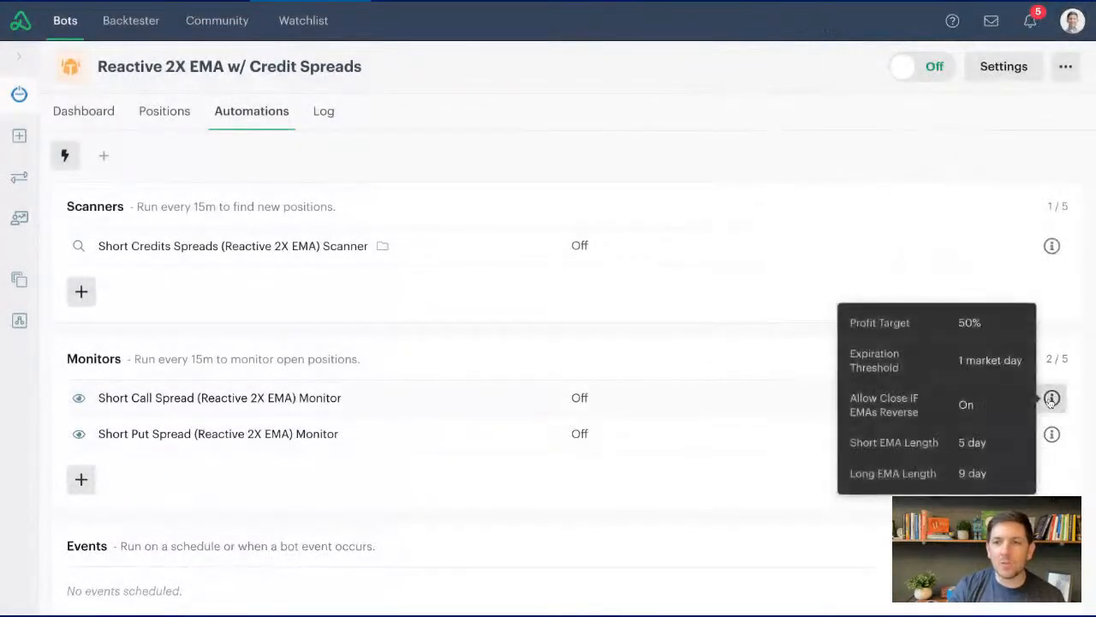
pyautogui.scroll(-1, 985, 287)
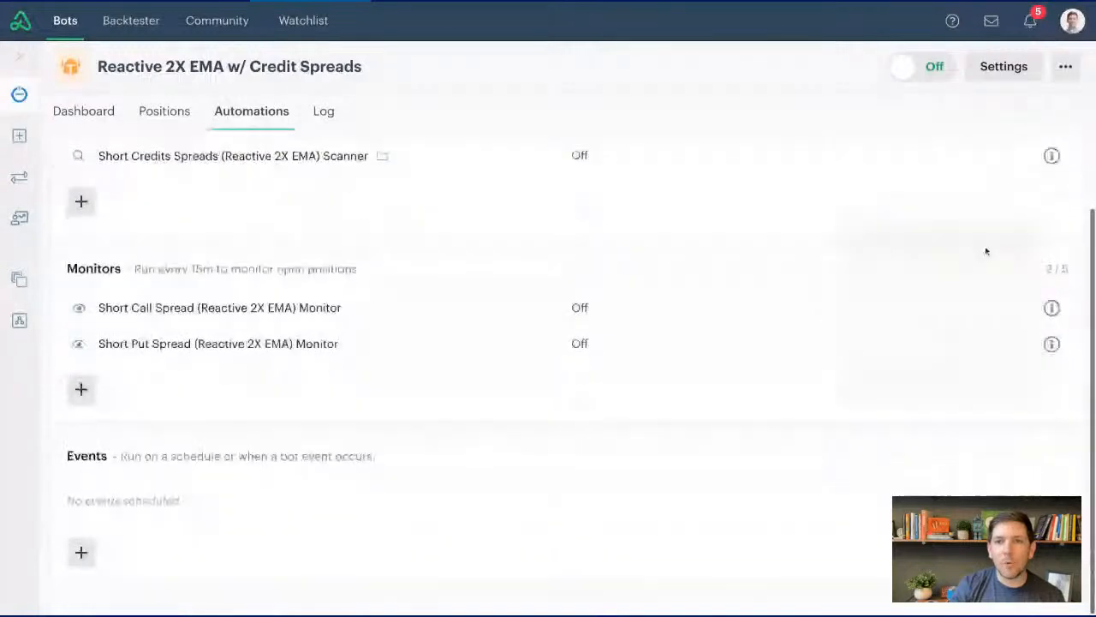
pyautogui.moveTo(1051, 308)
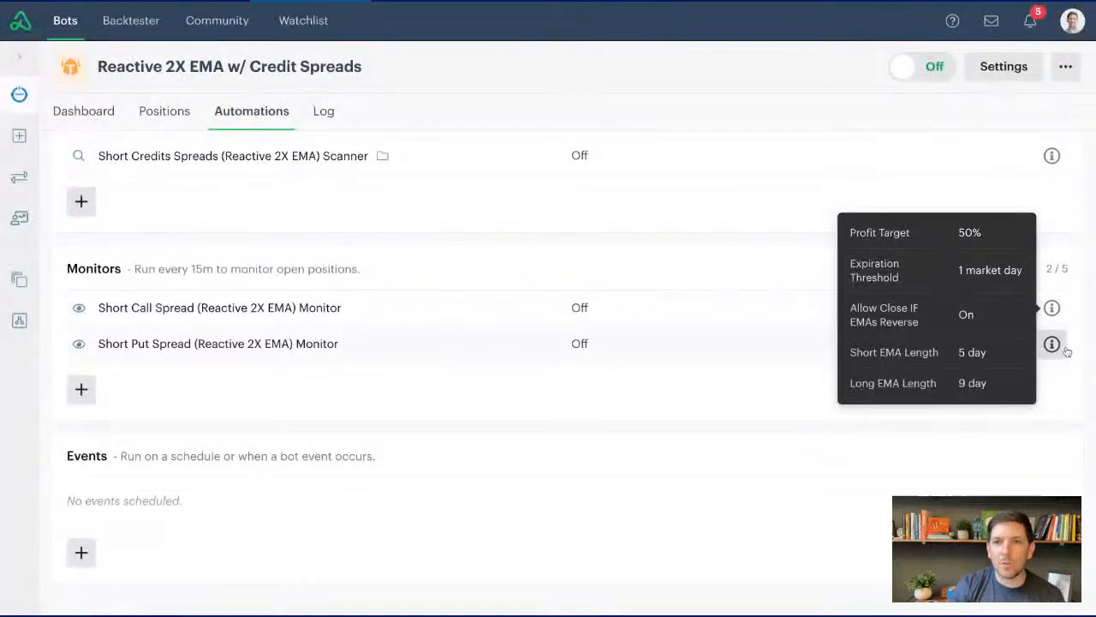
pyautogui.moveTo(1052, 344)
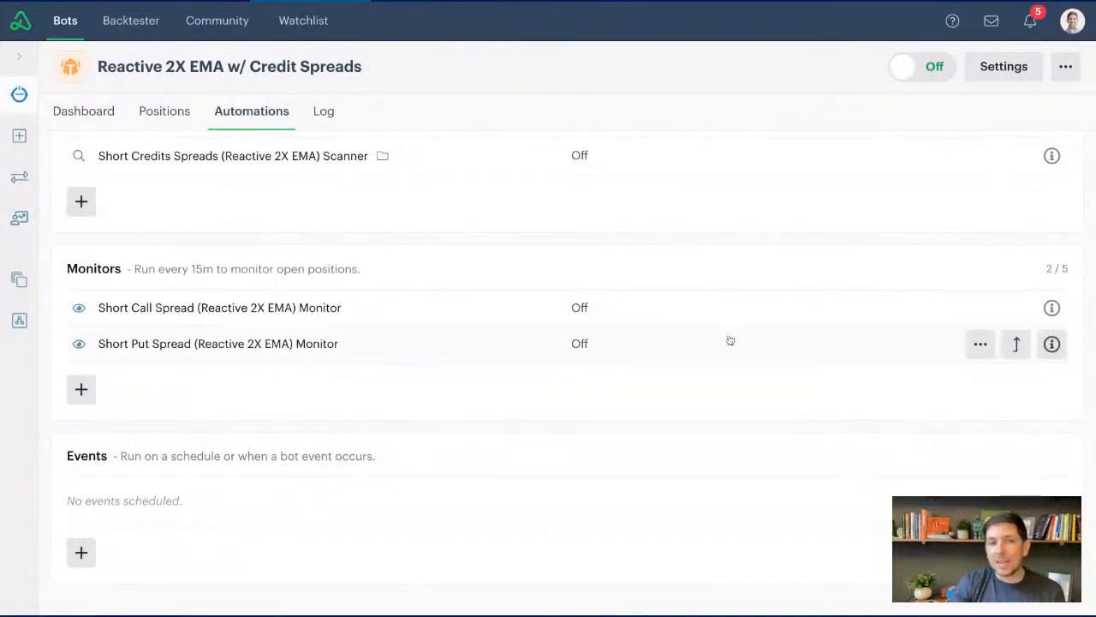
pyautogui.scroll(2, 726, 338)
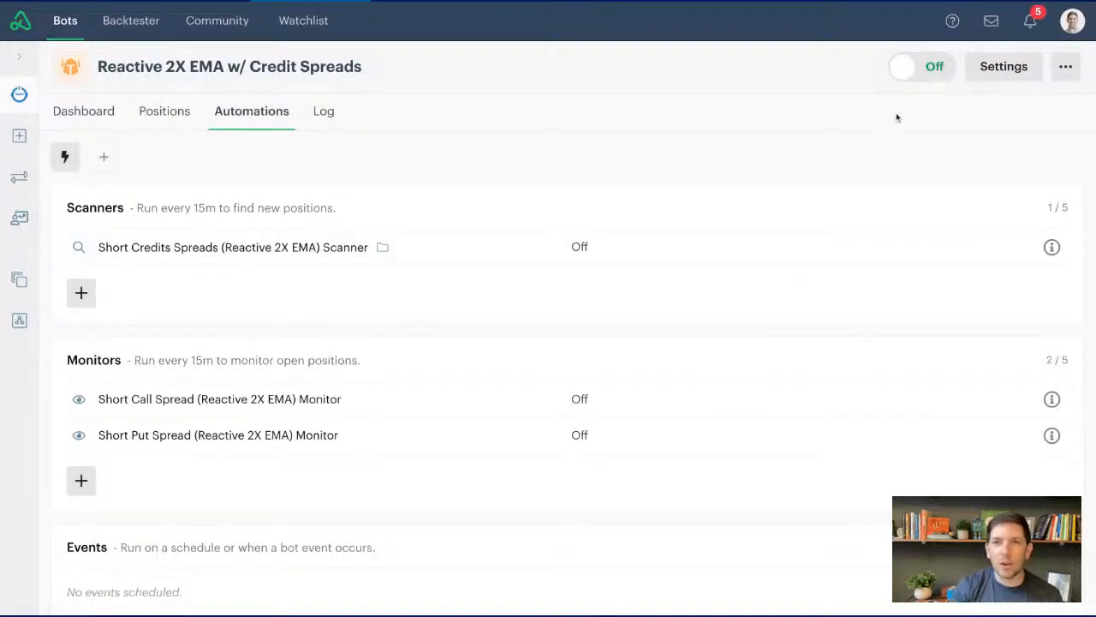
pyautogui.click(929, 69)
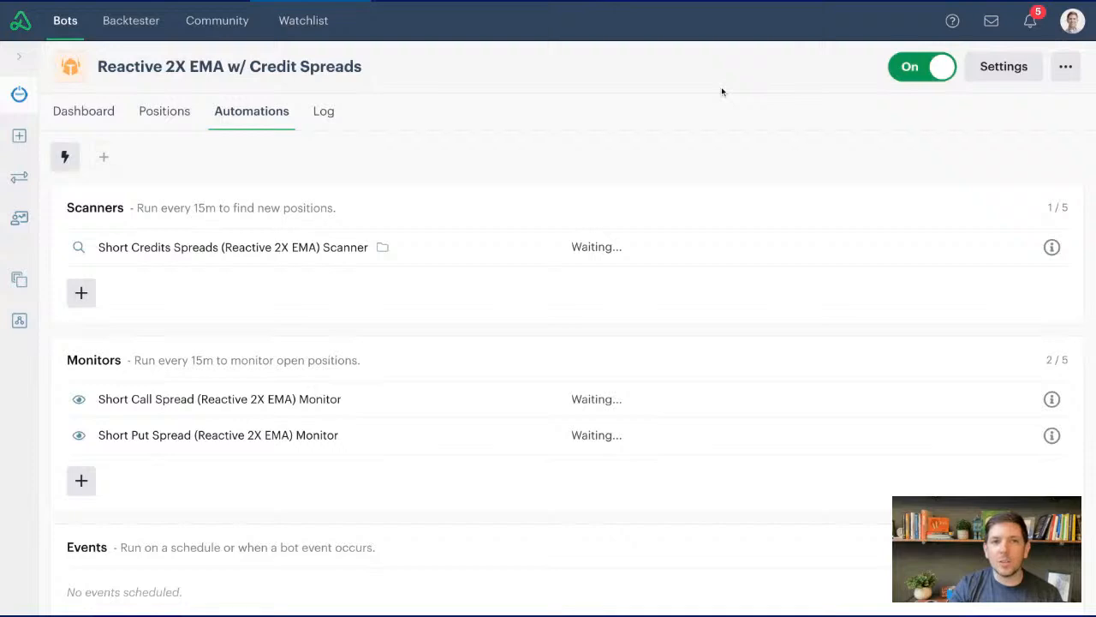